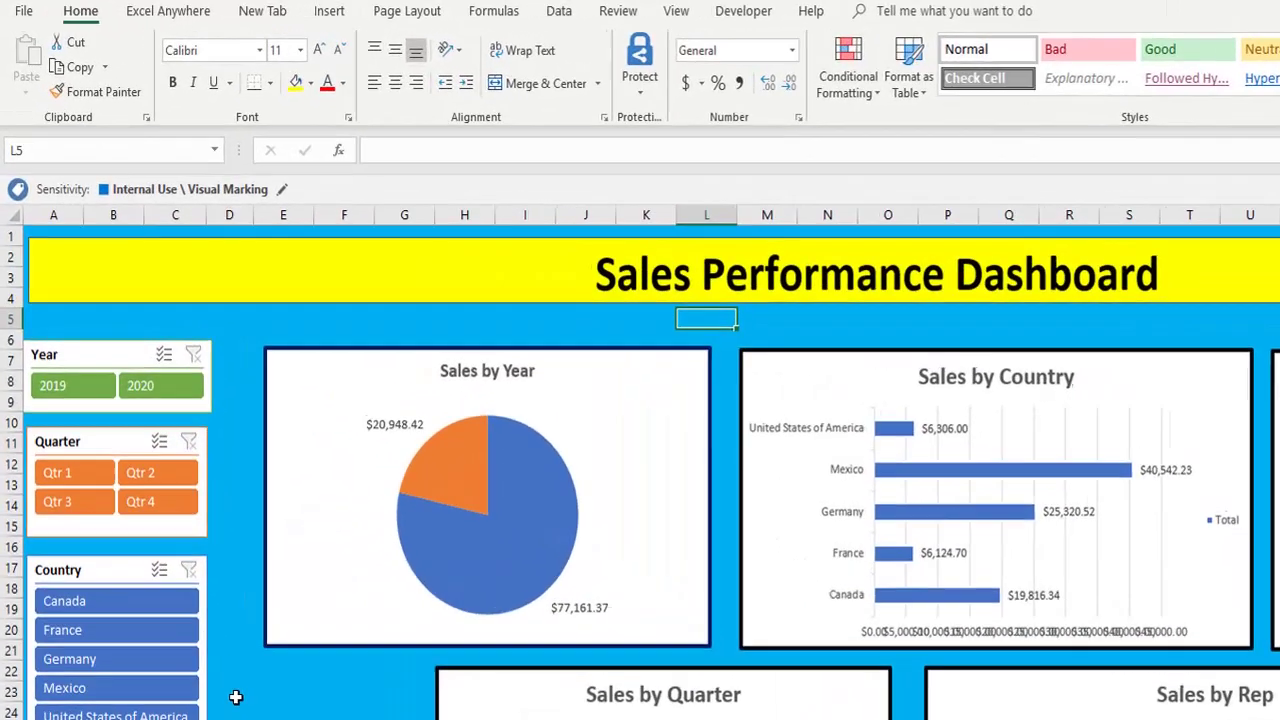
Step: Filter the dashboard to the year 2020, and clear the Year filter again
left_click(265, 519)
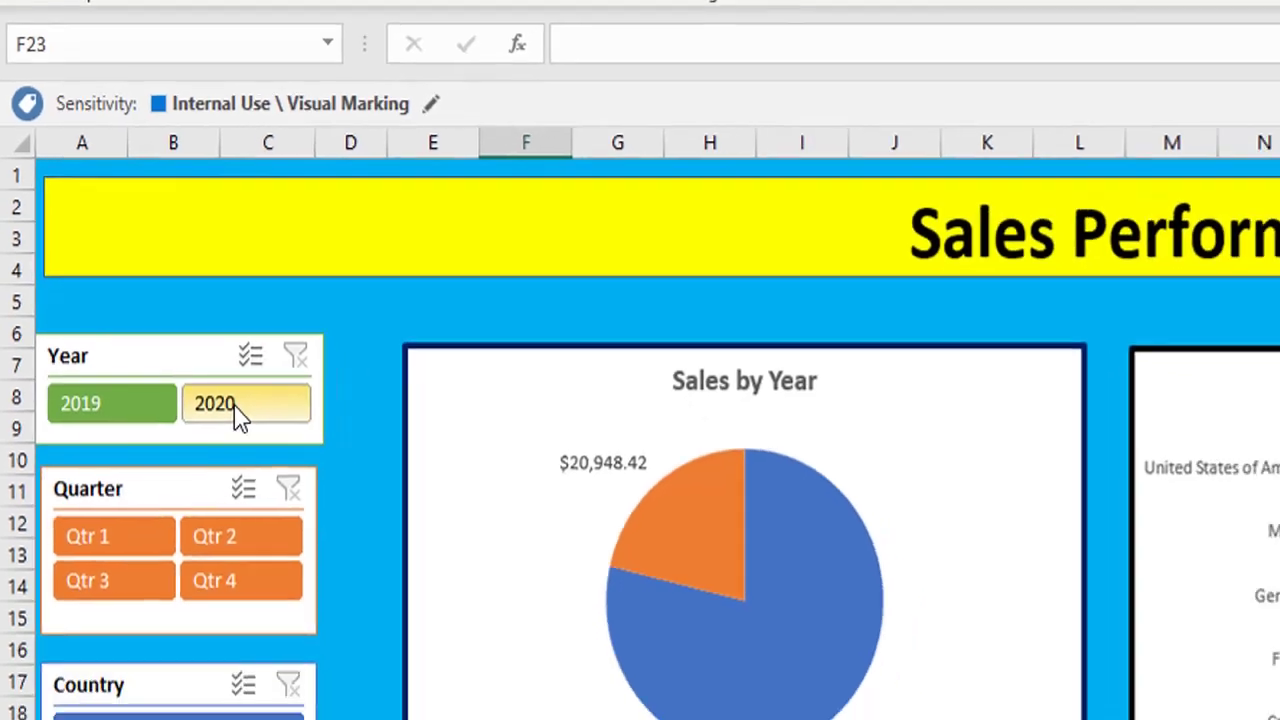
left_click(238, 415)
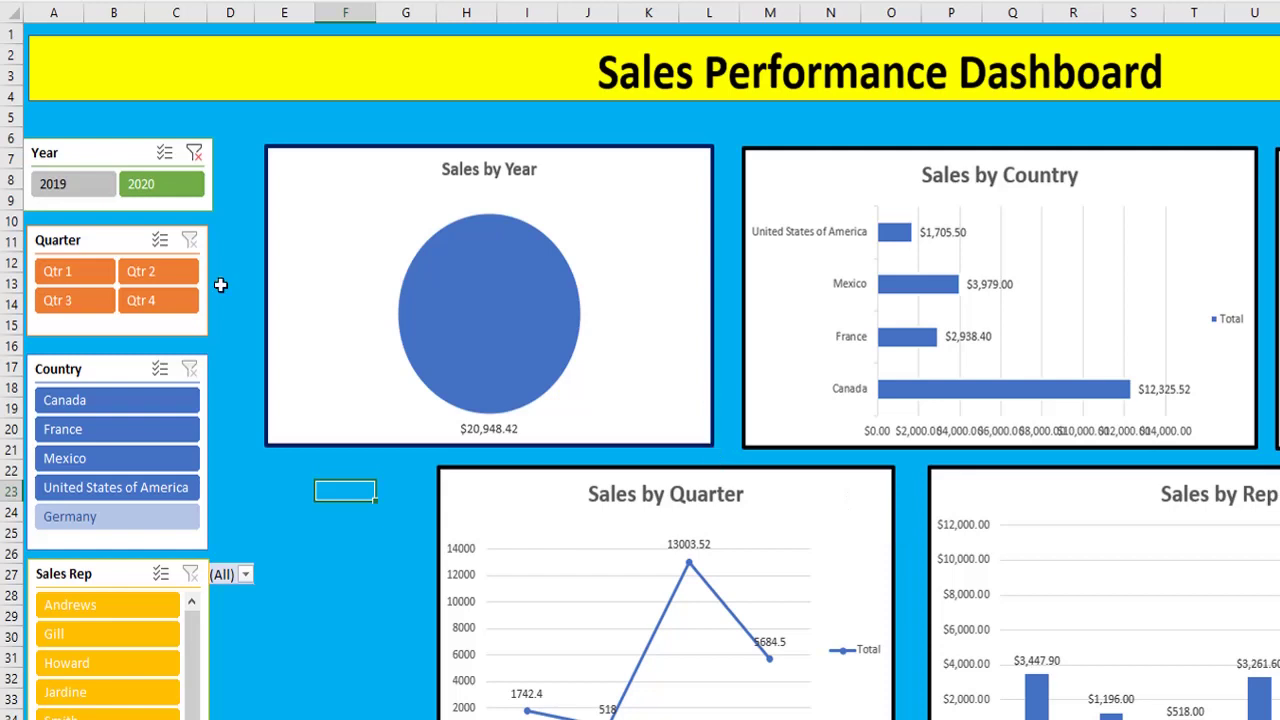
left_click(198, 155)
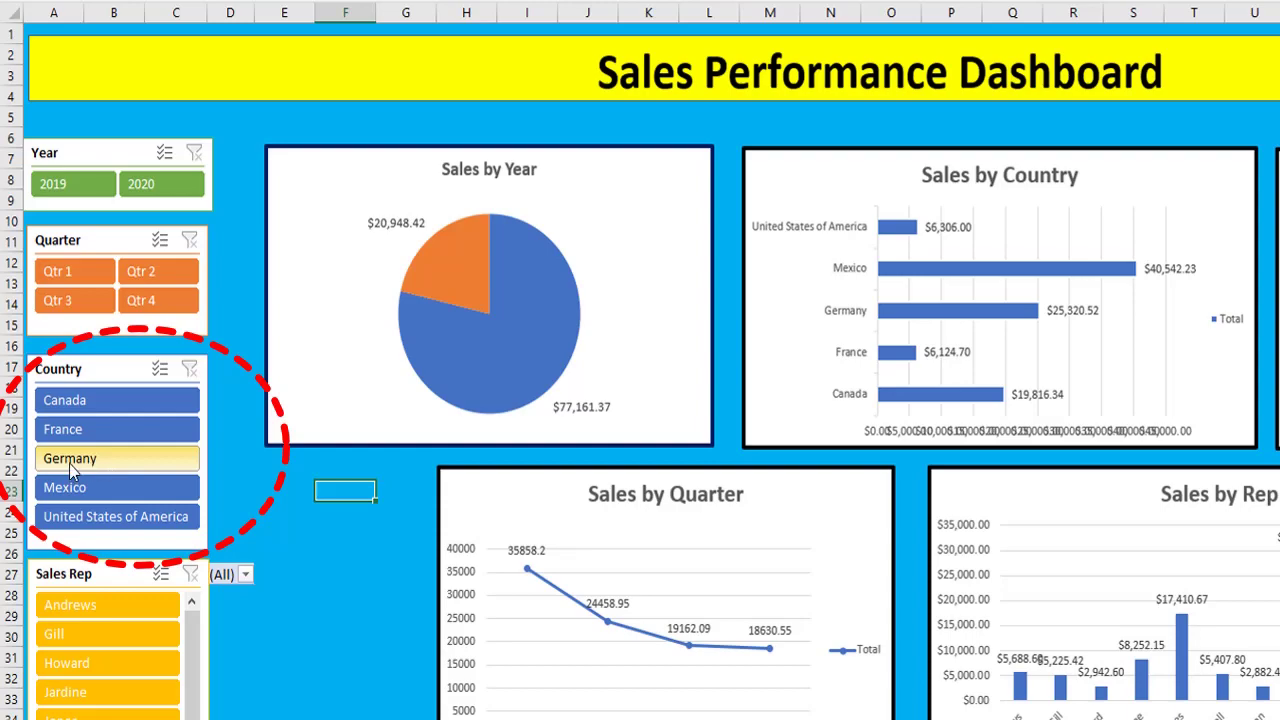
Step: Filter the dashboard to Germany and look through the choices in the Sales Rep slicer and report filter
left_click(69, 463)
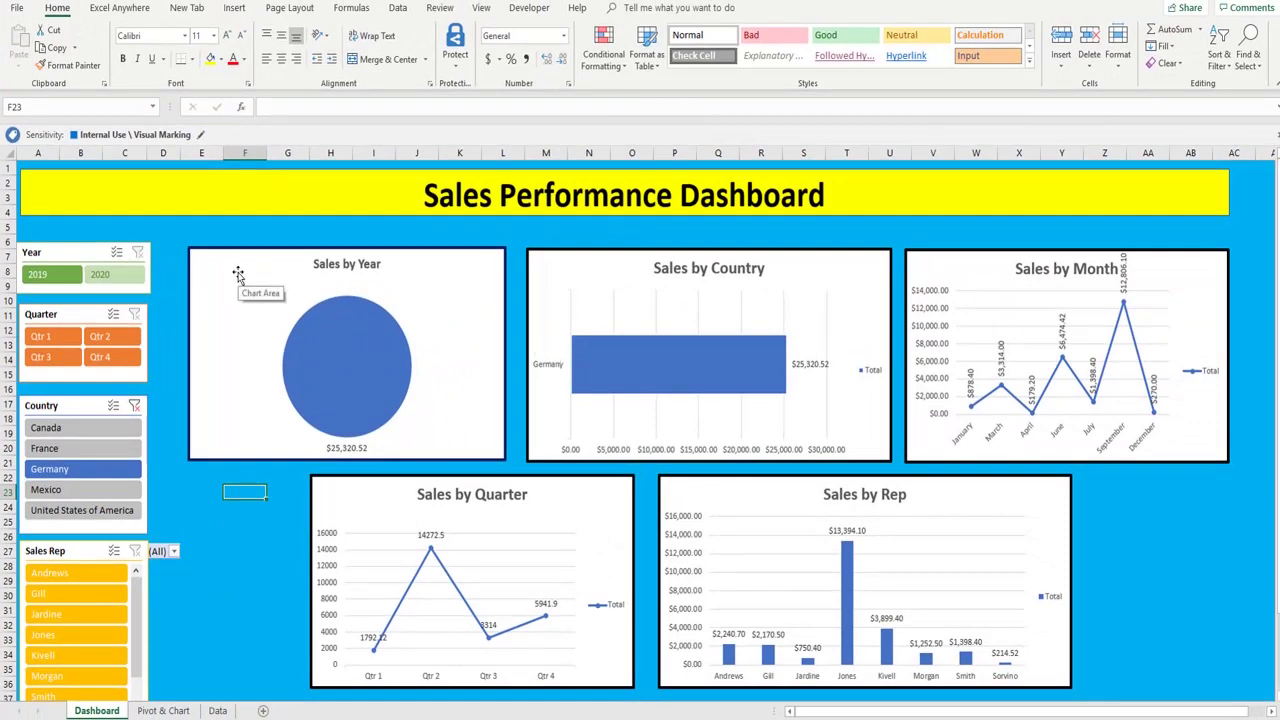
left_click(172, 493)
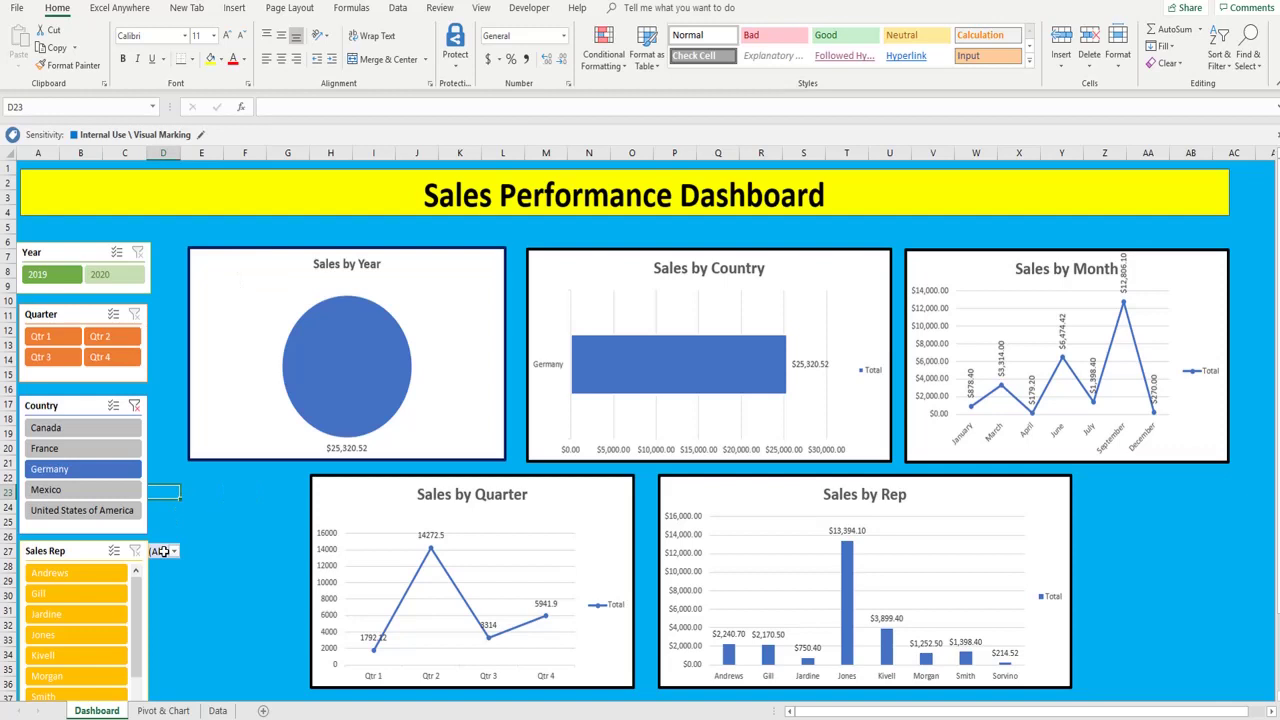
left_click(172, 552)
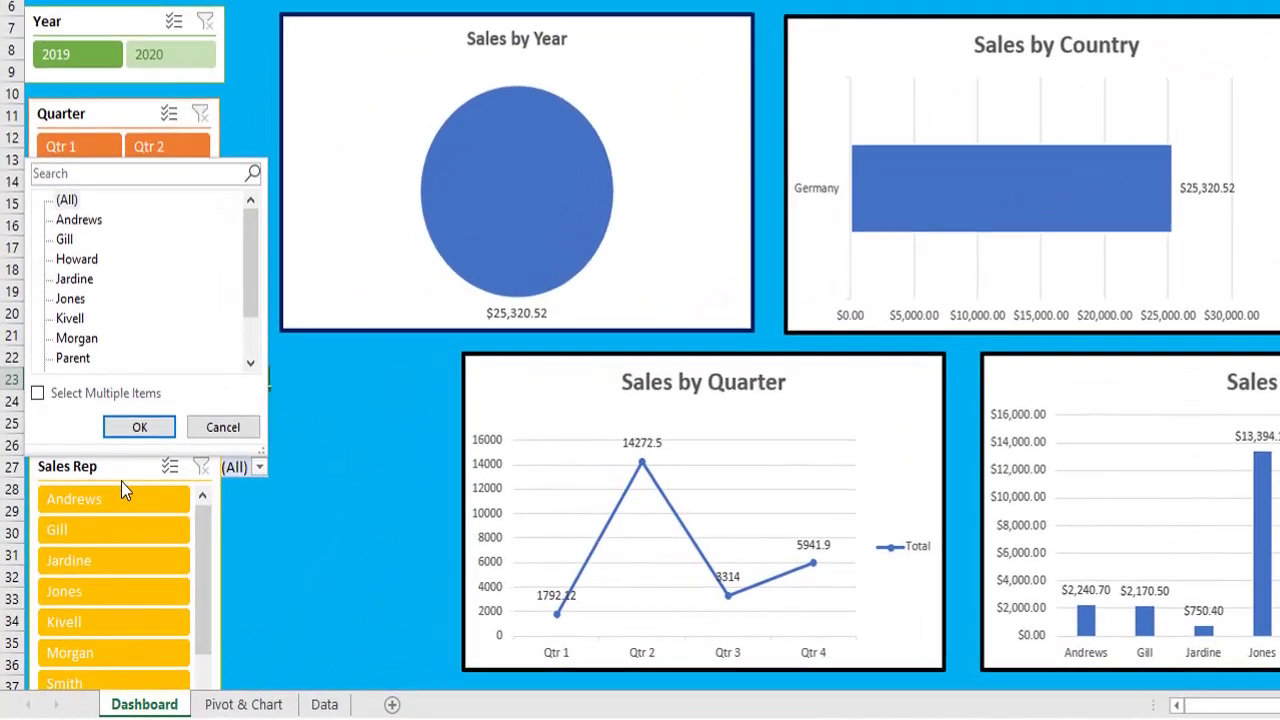
left_click(203, 535)
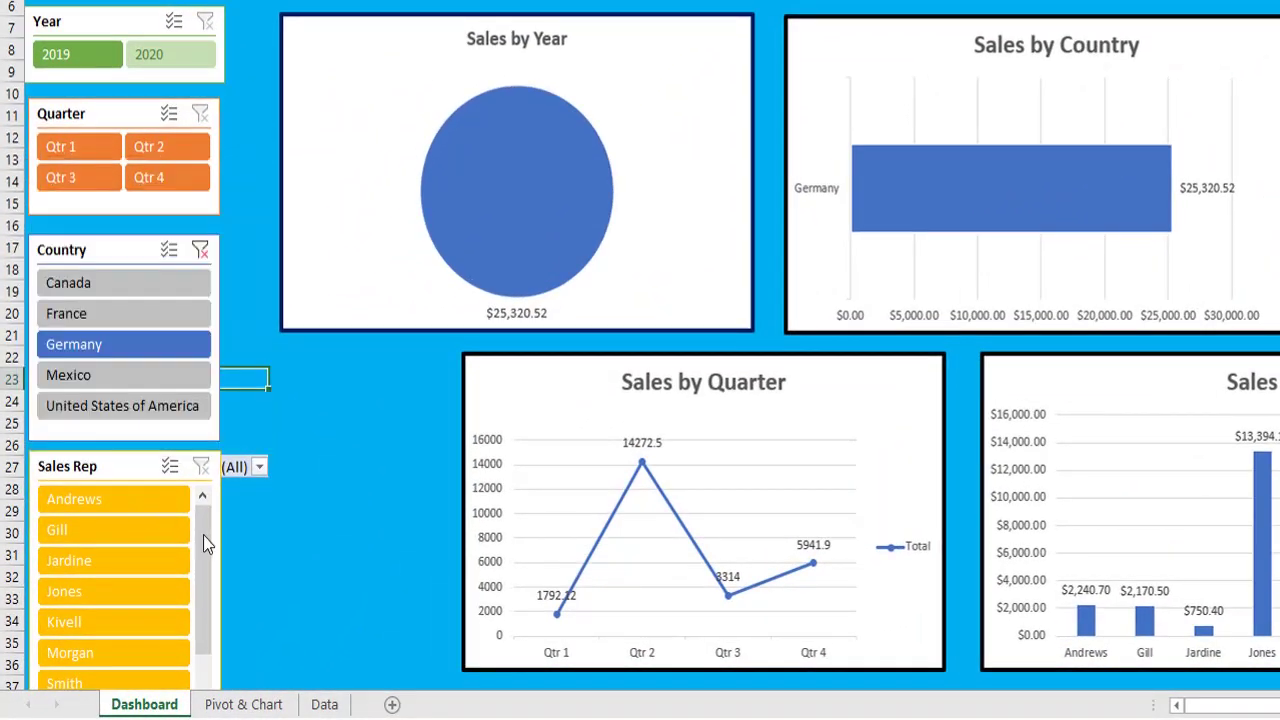
left_click_drag(203, 535, 204, 553)
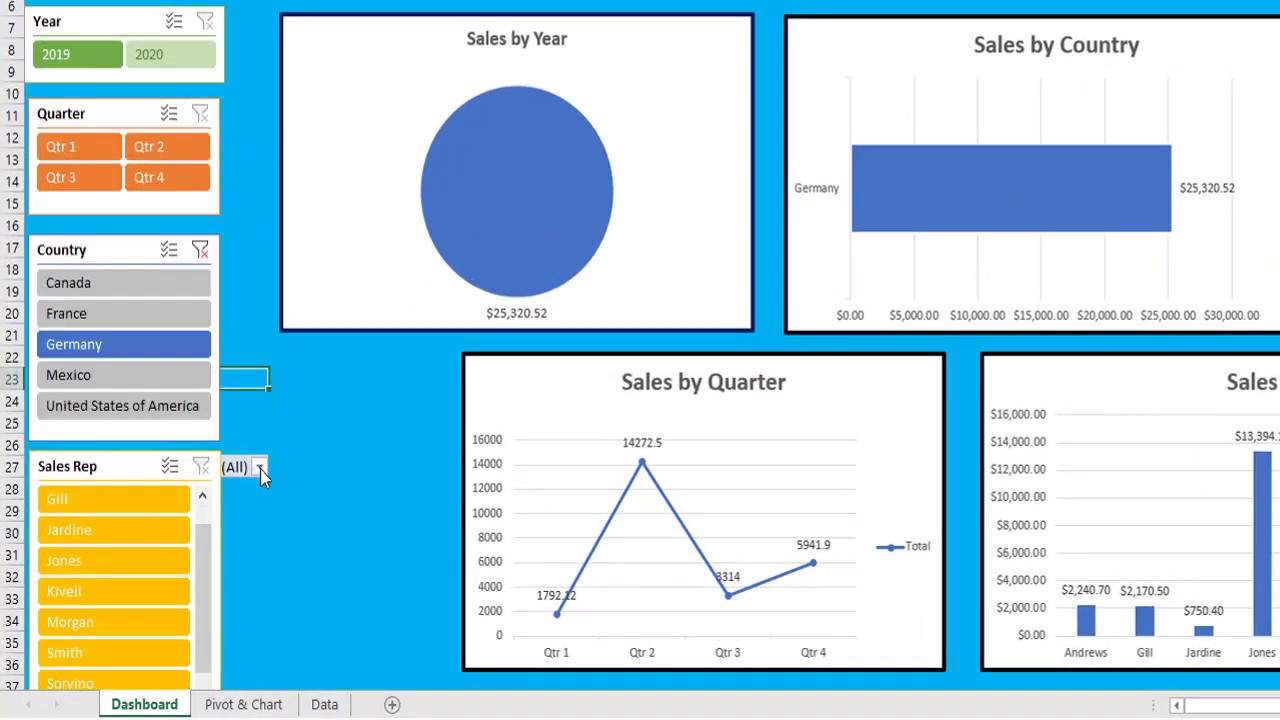
left_click(260, 469)
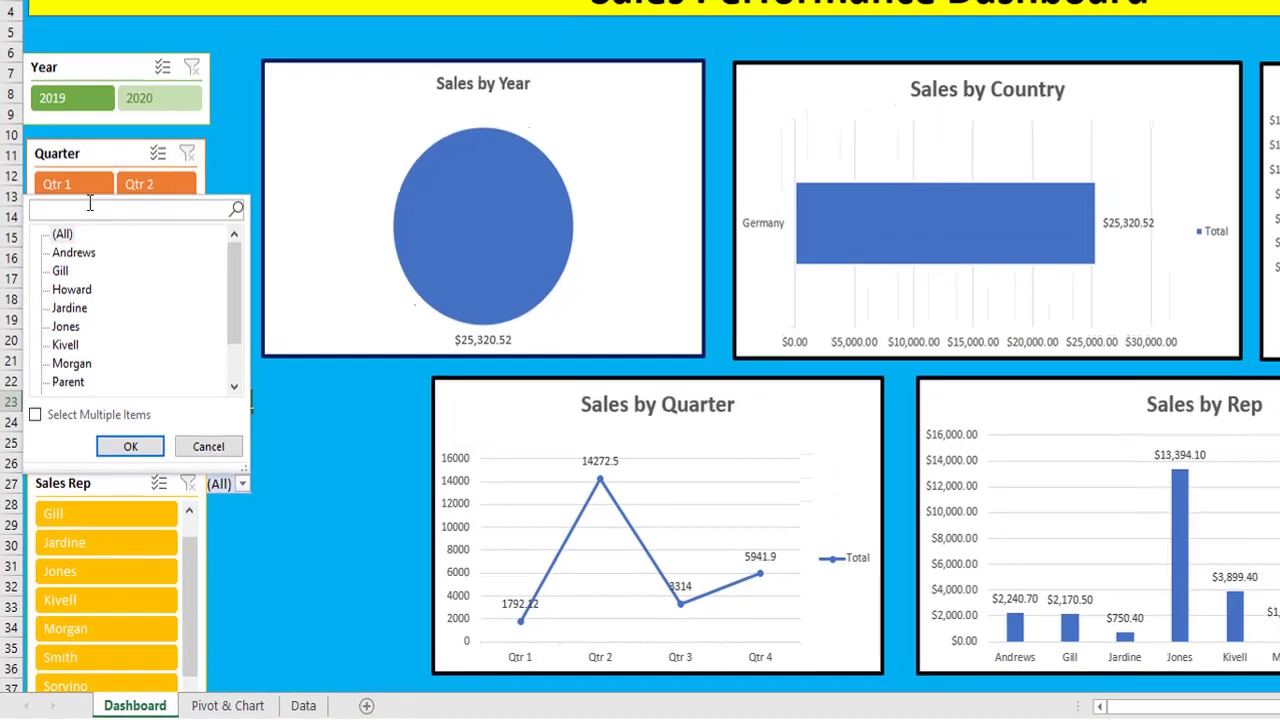
left_click(211, 431)
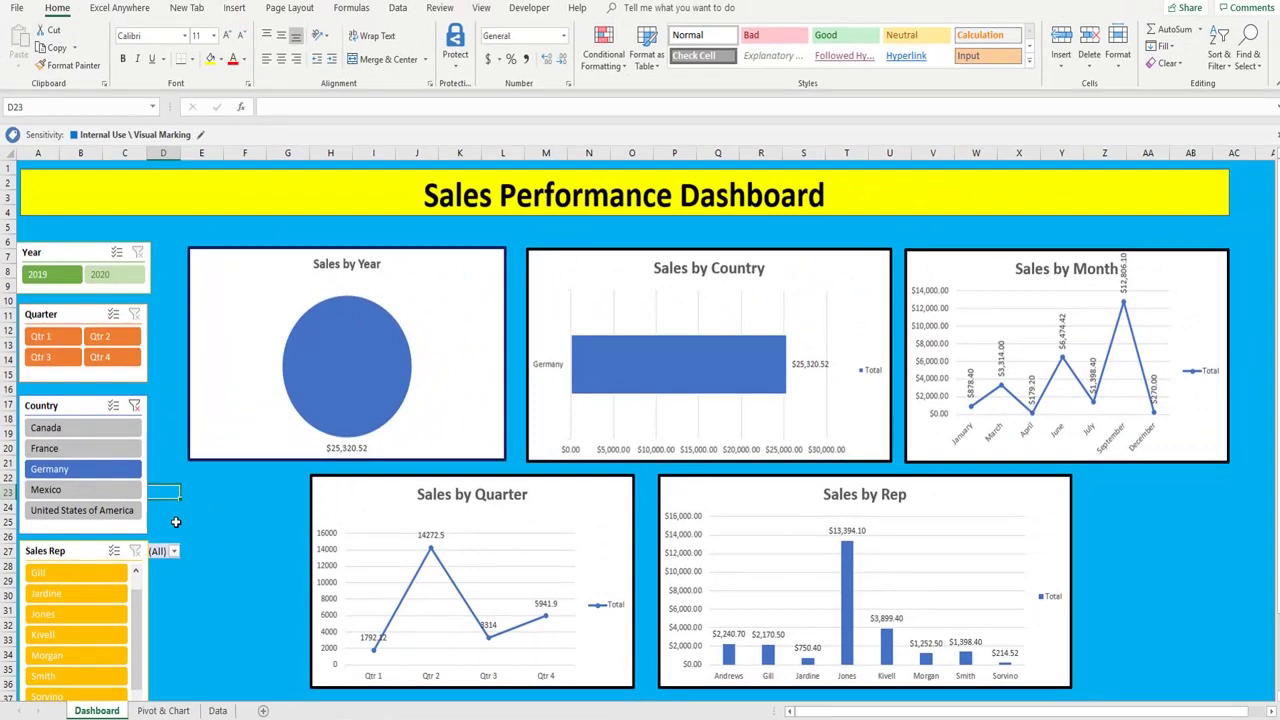
Step: Clear the Country filter on the dashboard
left_click(192, 511)
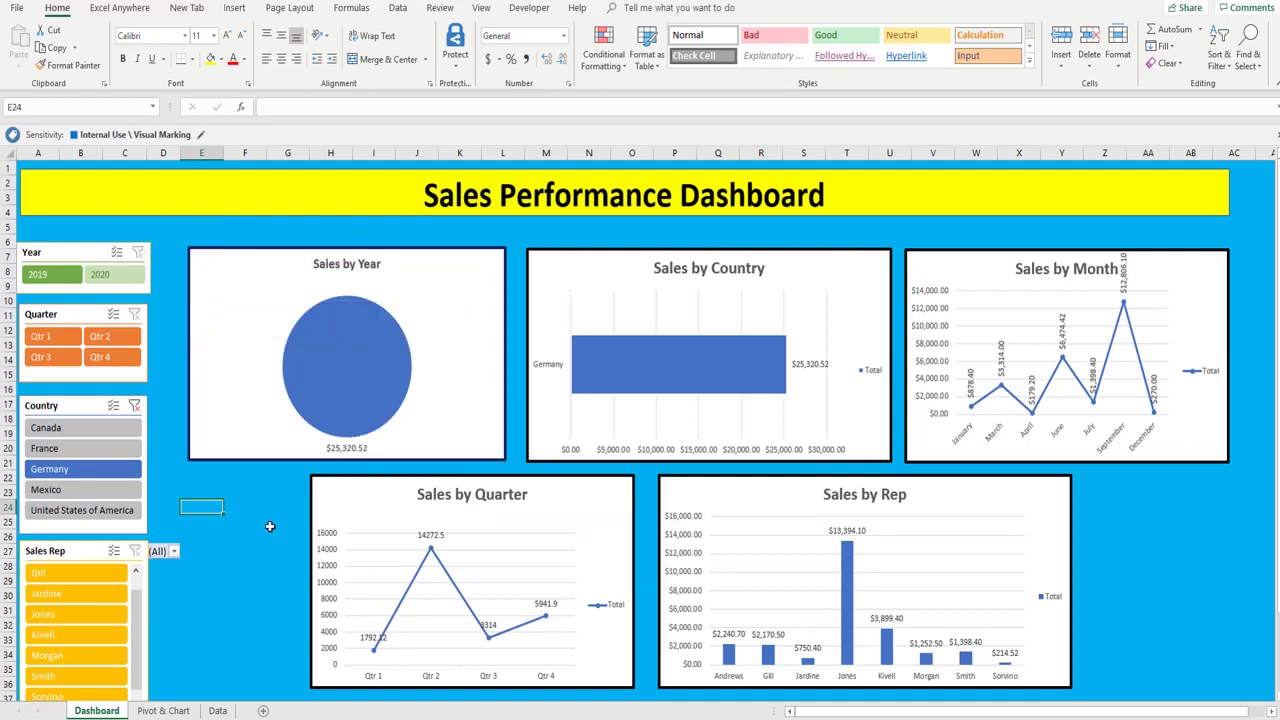
left_click(246, 493)
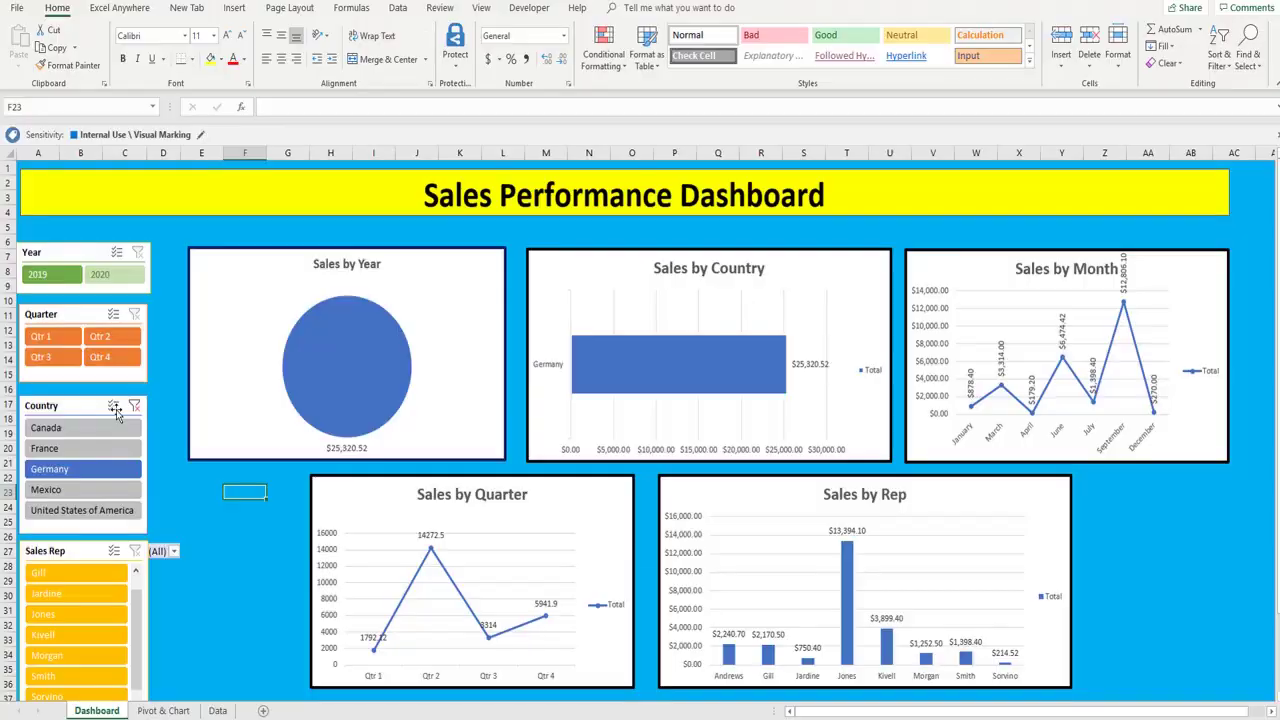
left_click(134, 405)
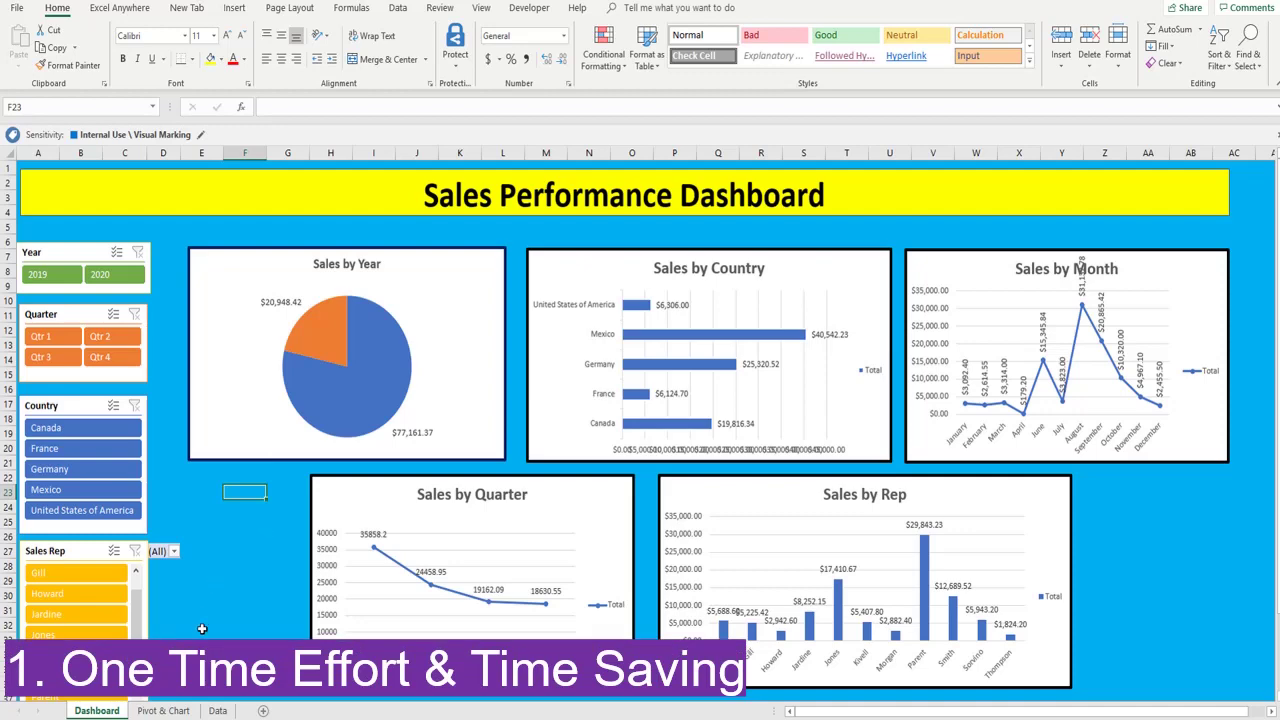
Step: Review the Data, Pivot & Chart and Dashboard sheets, comparing the source records and pivot tables with the dashboard charts
left_click(217, 710)
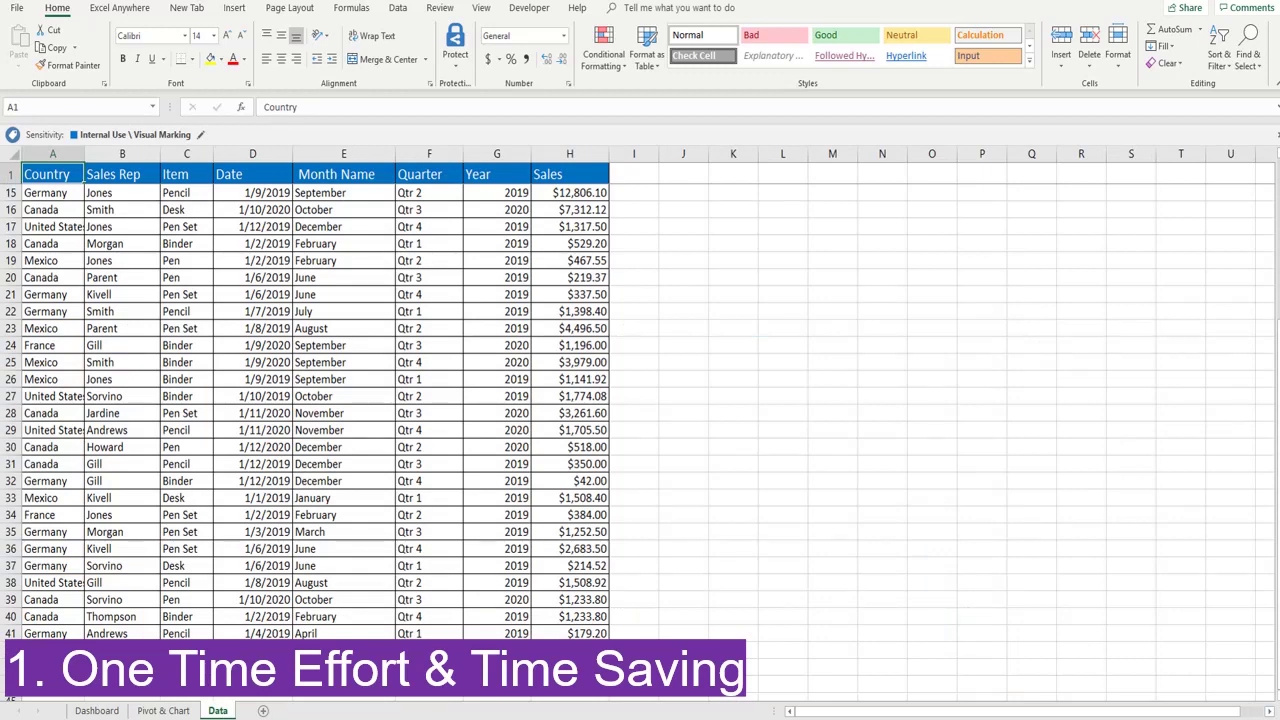
left_click(96, 710)
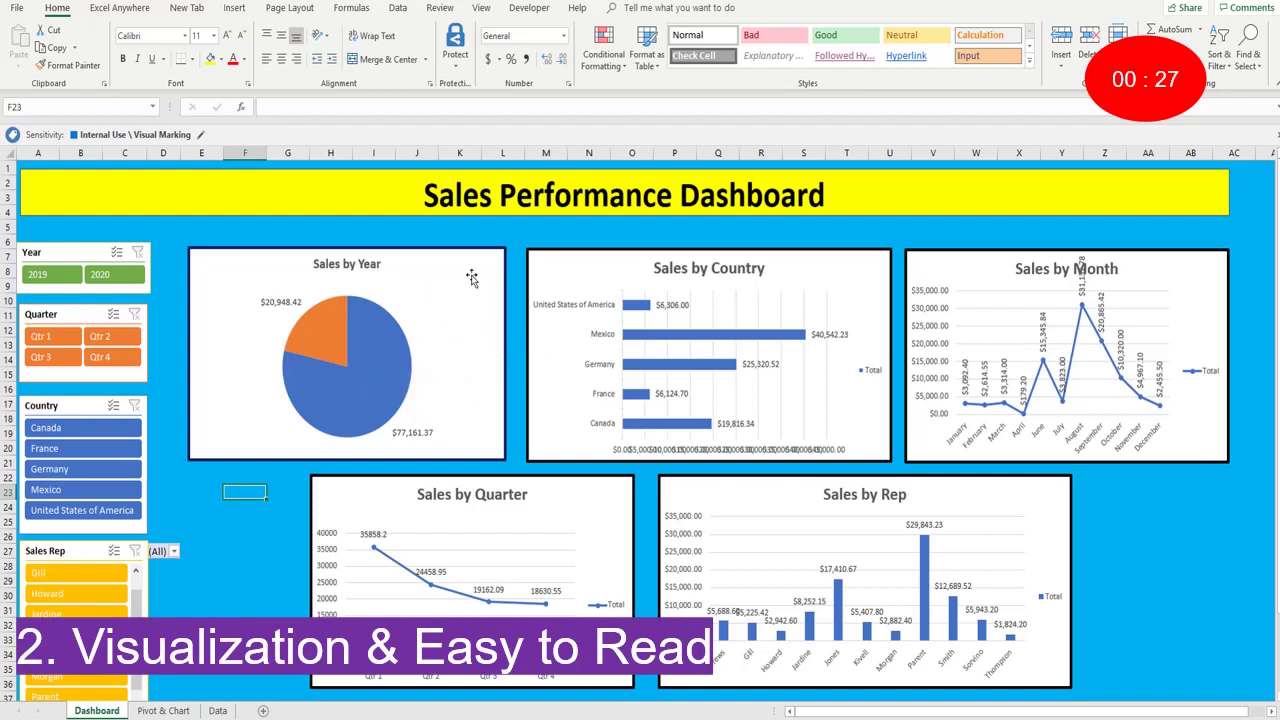
key("Left")
key("Down")
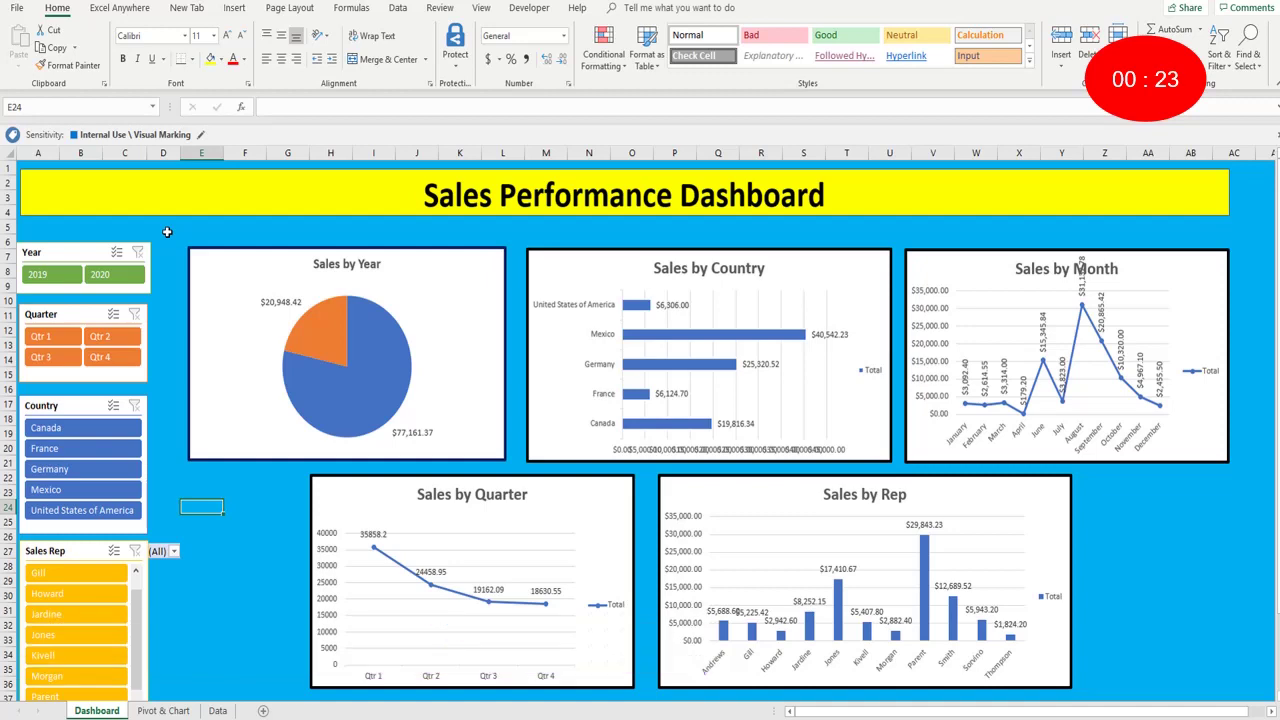
left_click(217, 710)
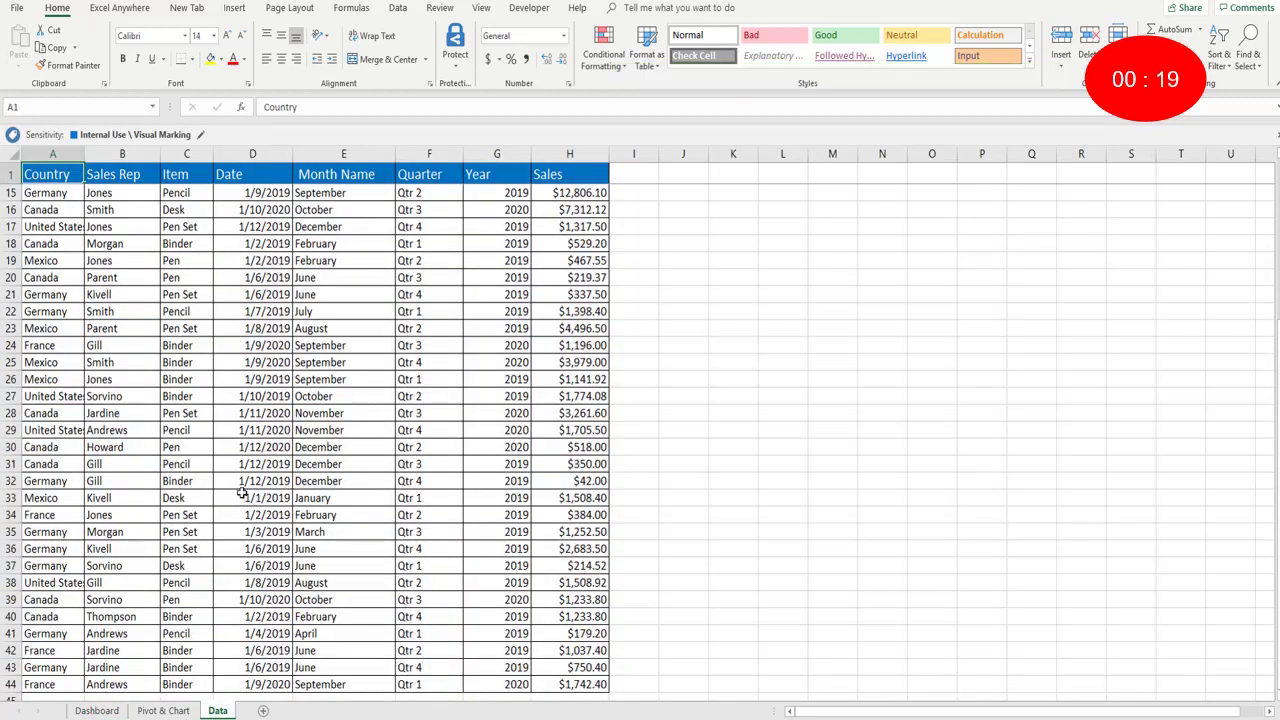
left_click(148, 711)
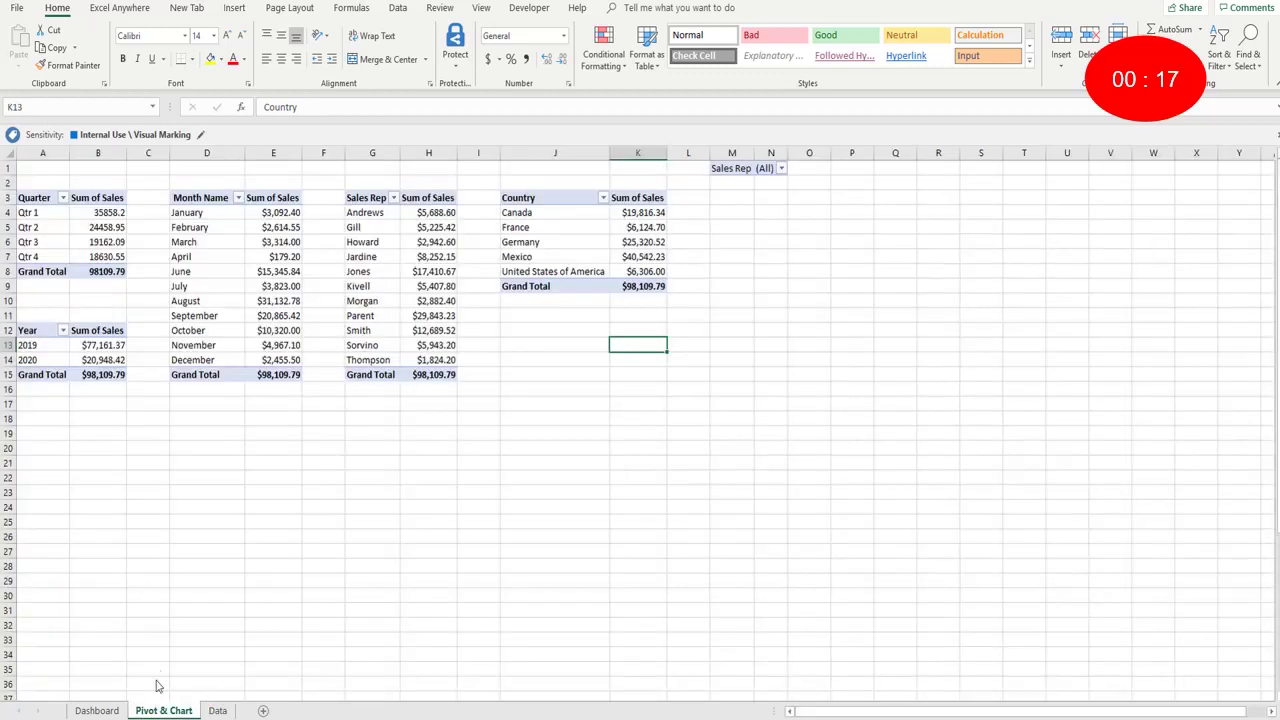
left_click(97, 710)
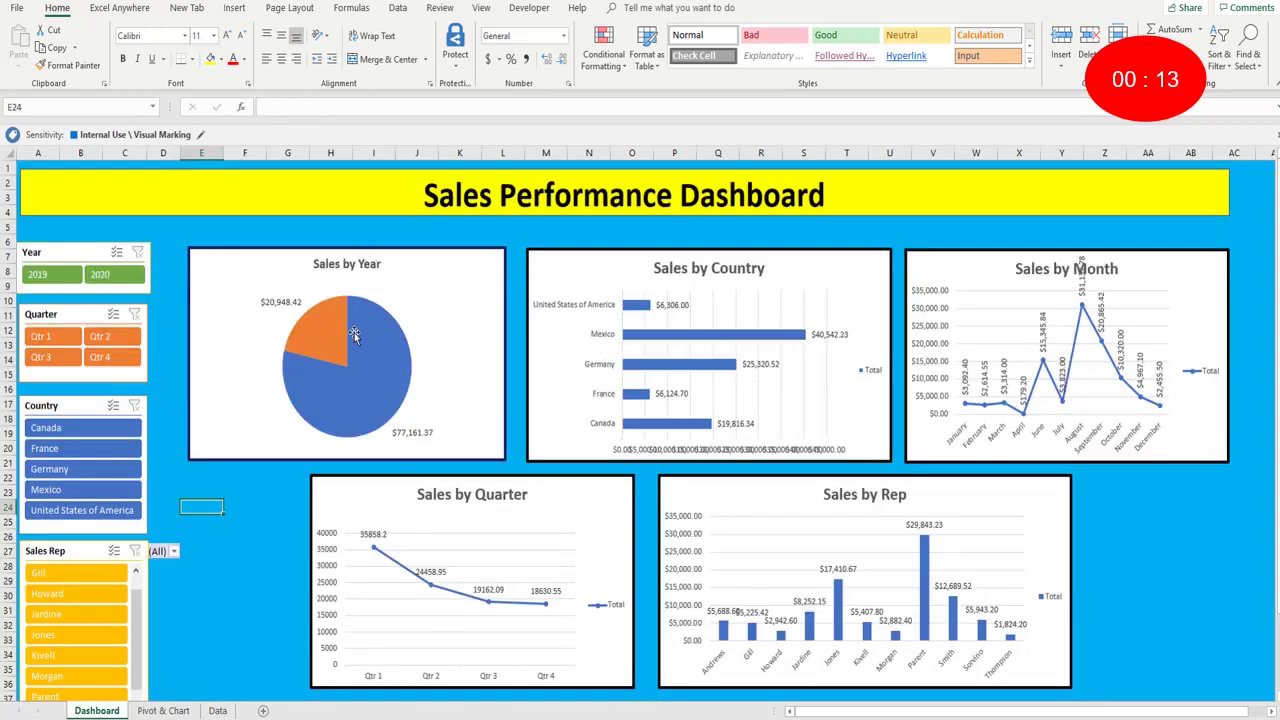
mouse_move(354, 336)
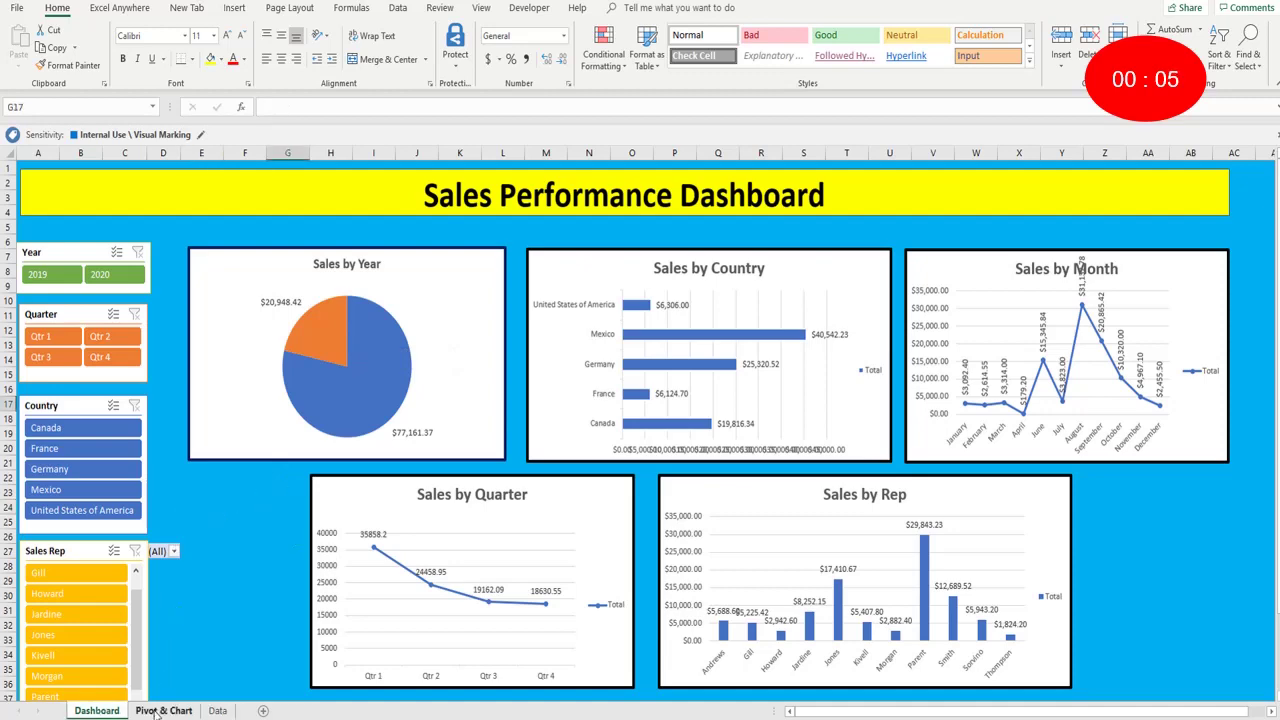
Step: Delete the Pivot & Chart sheet
right_click(155, 711)
left_click(190, 539)
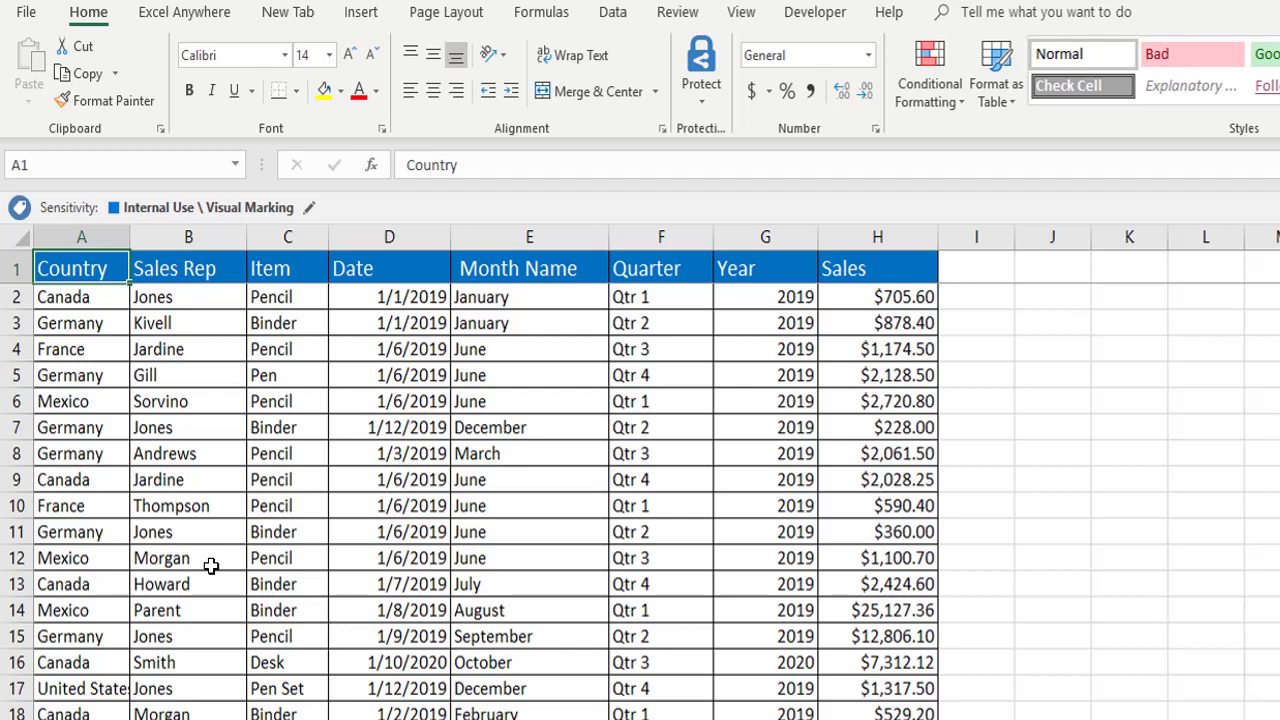
Step: Select the whole sales table on the Data sheet and start a new workbook-scoped defined name called Data
key("ctrl+shift+Right")
key("ctrl+shift+Down")
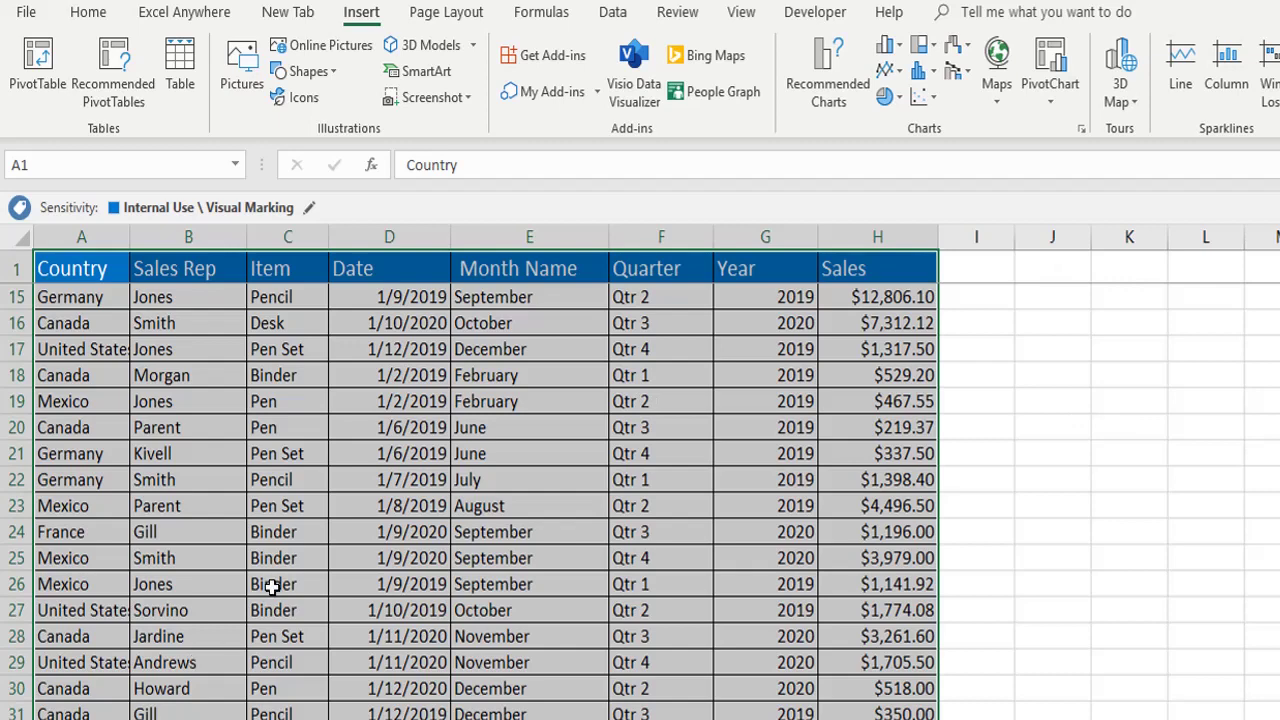
left_click(88, 12)
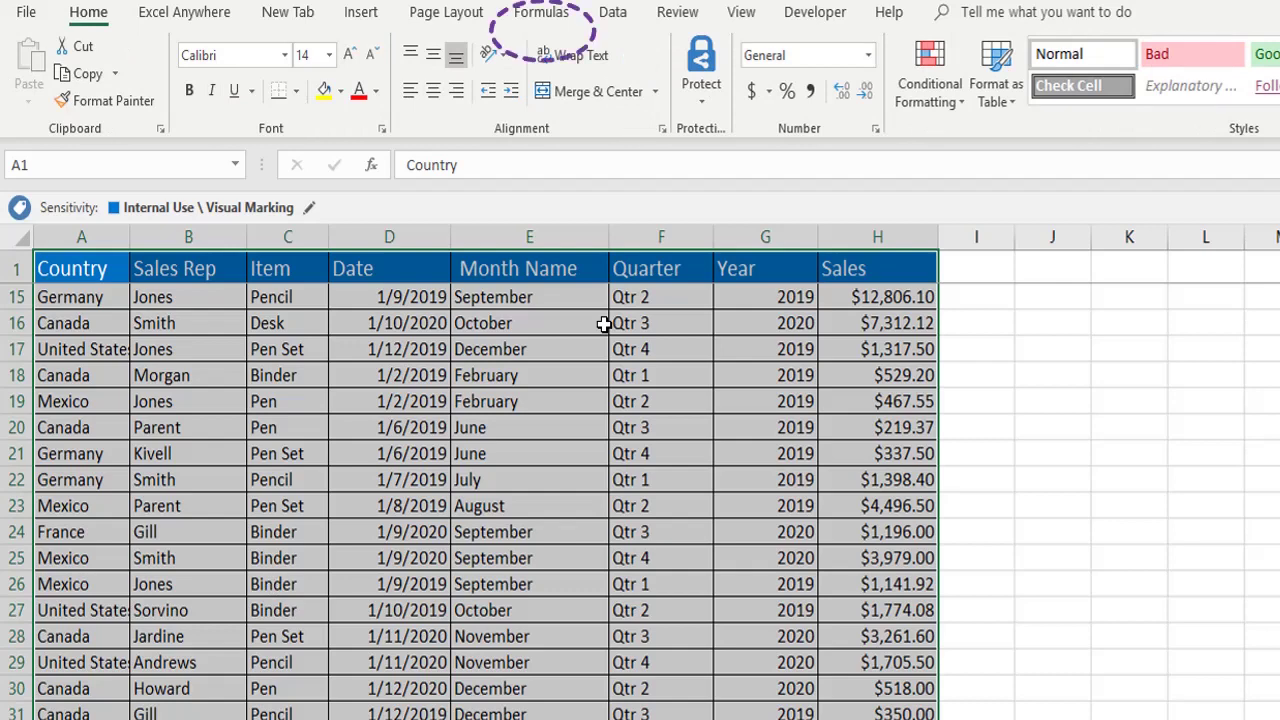
left_click(542, 14)
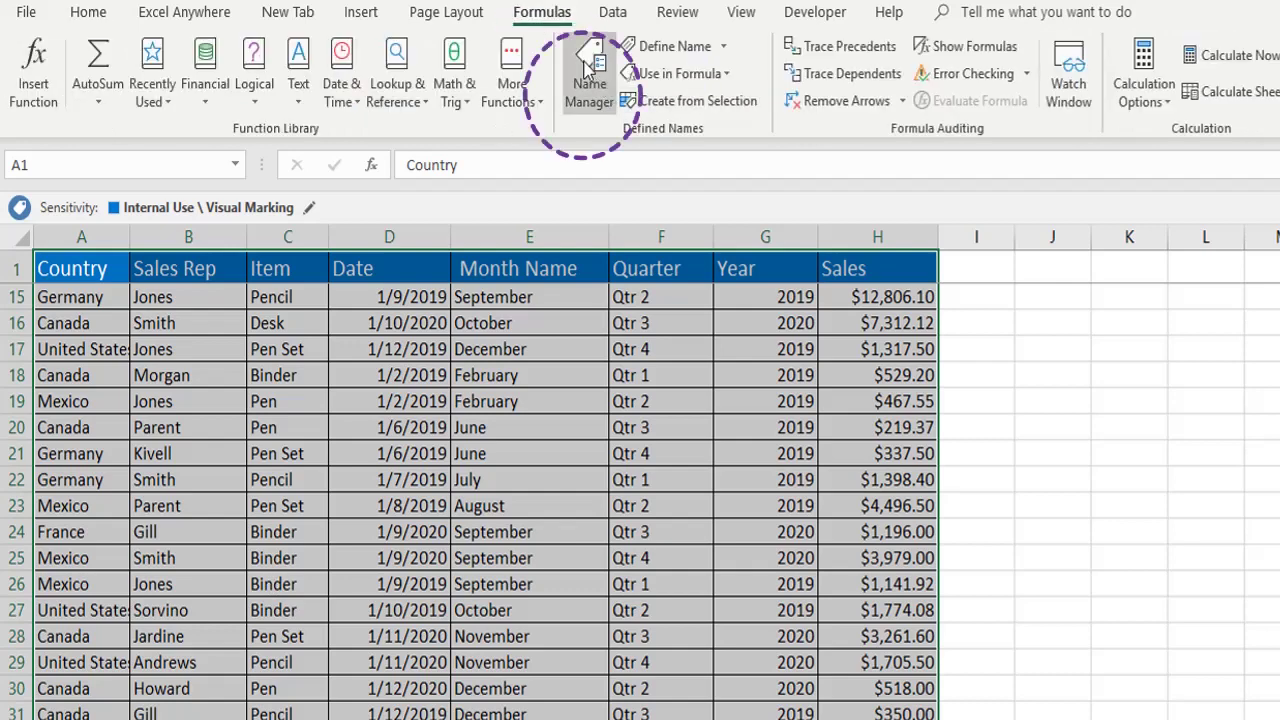
left_click(588, 66)
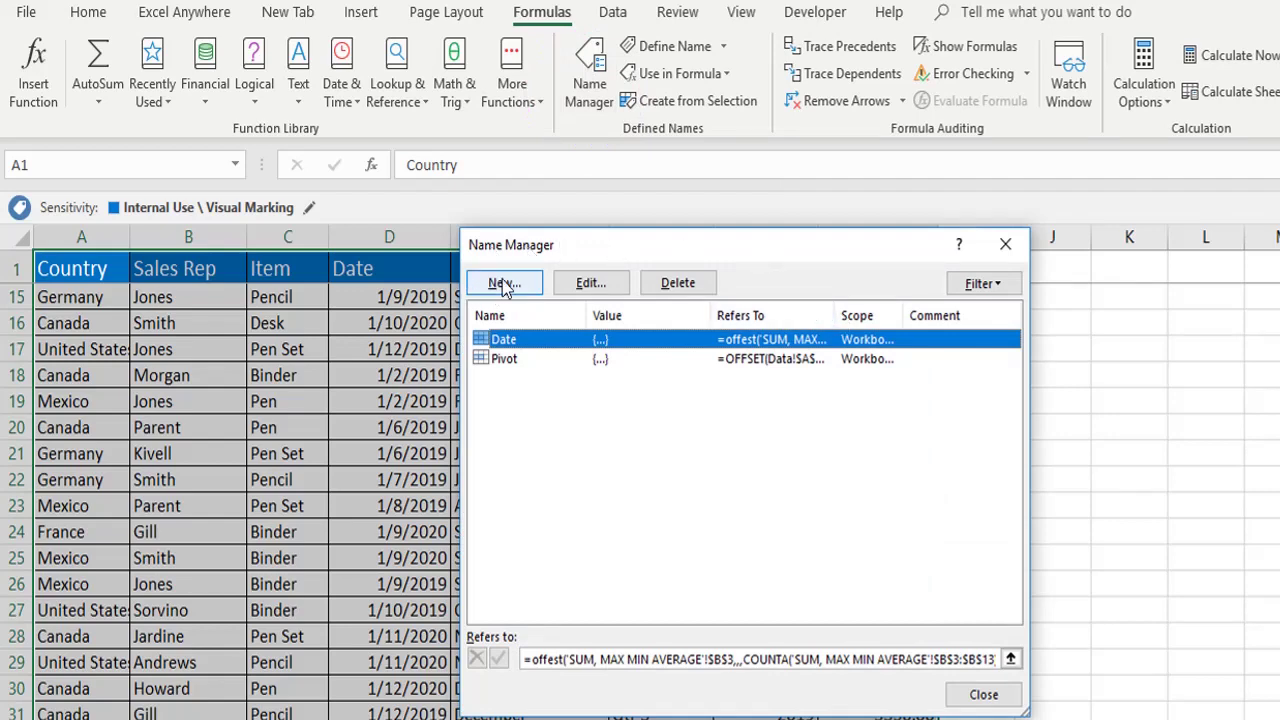
left_click(505, 285)
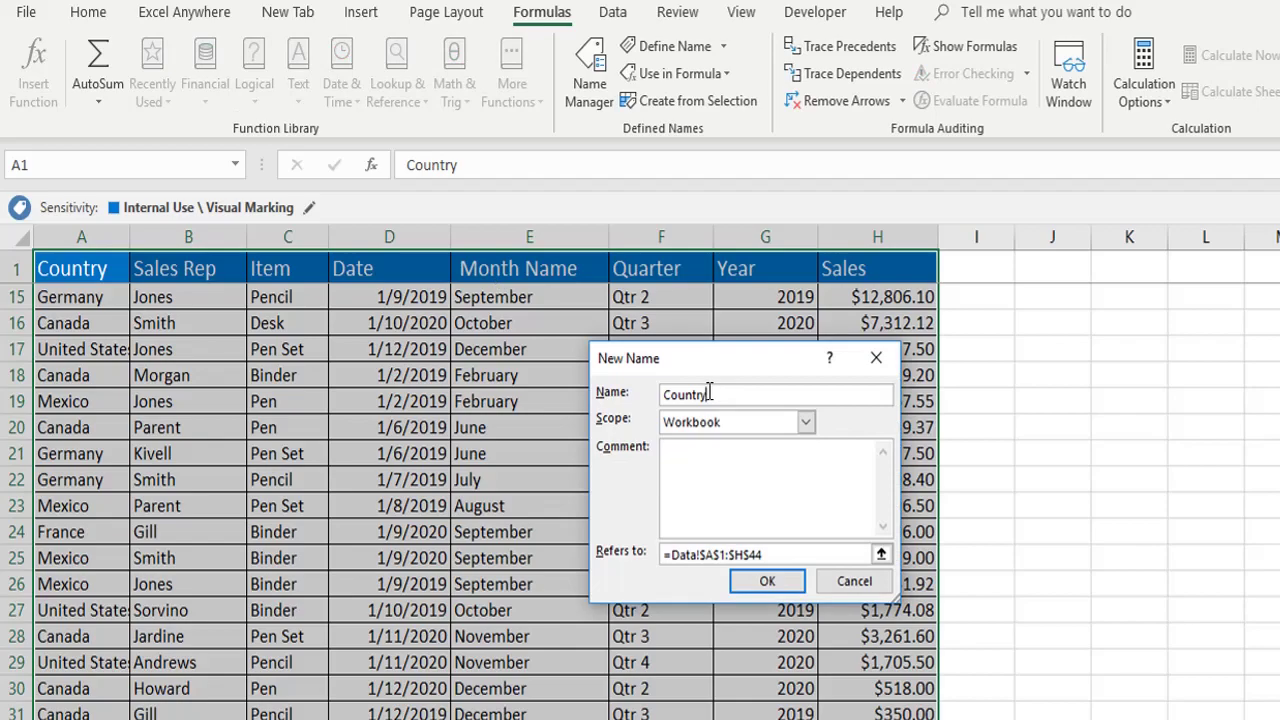
left_click_drag(716, 393, 652, 392)
key("BackSpace")
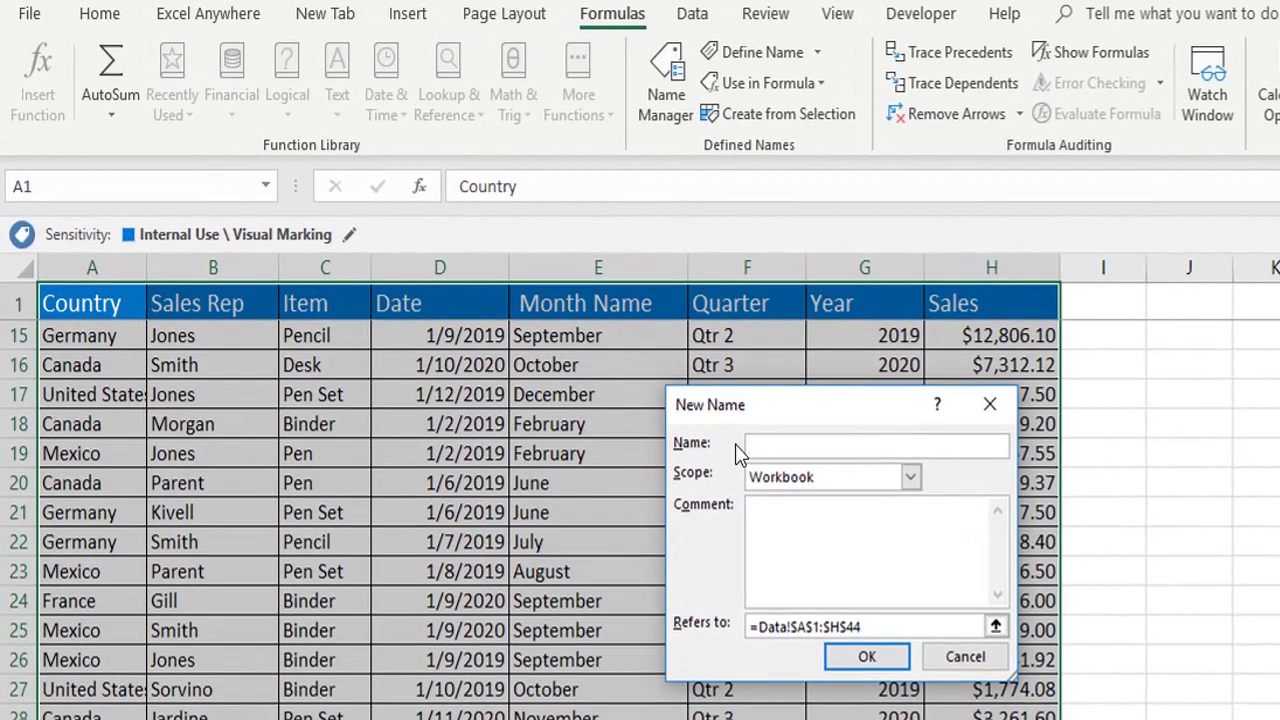
type("Data")
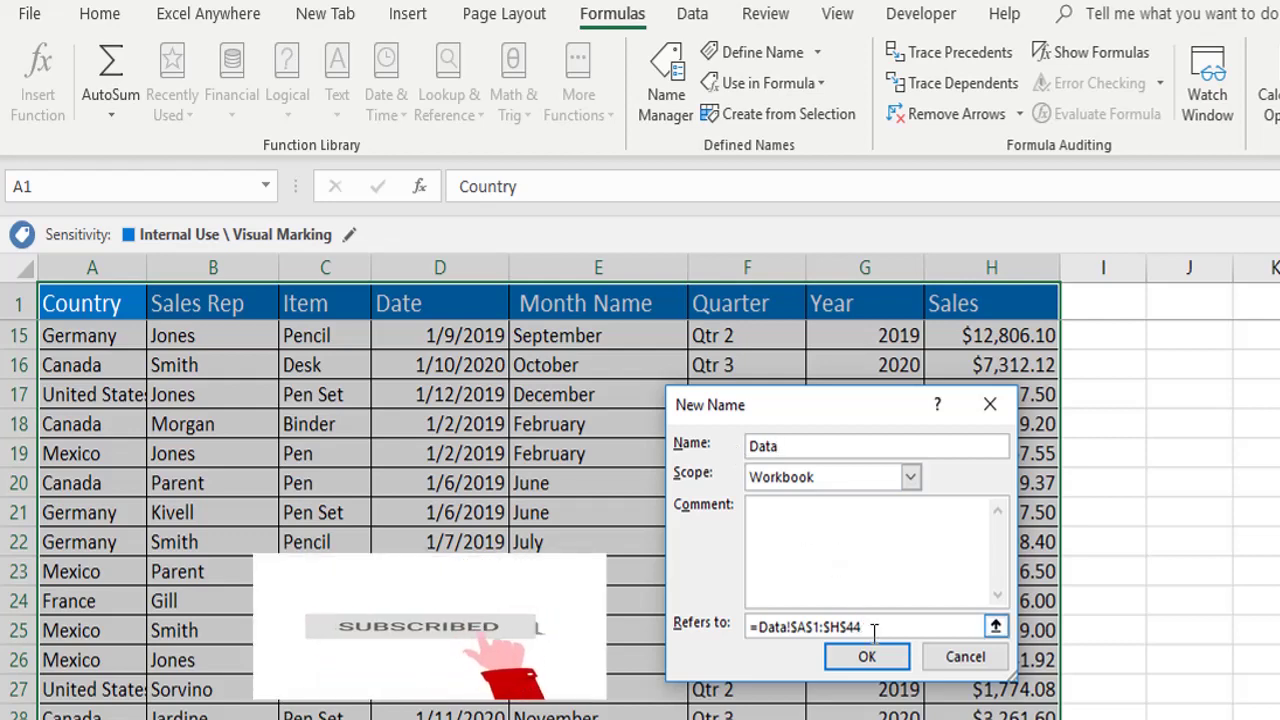
Step: Replace the name's reference with an OFFSET formula starting at Data!$A$1, leaving the rows and columns arguments empty
left_click_drag(870, 628, 758, 627)
key("BackSpace")
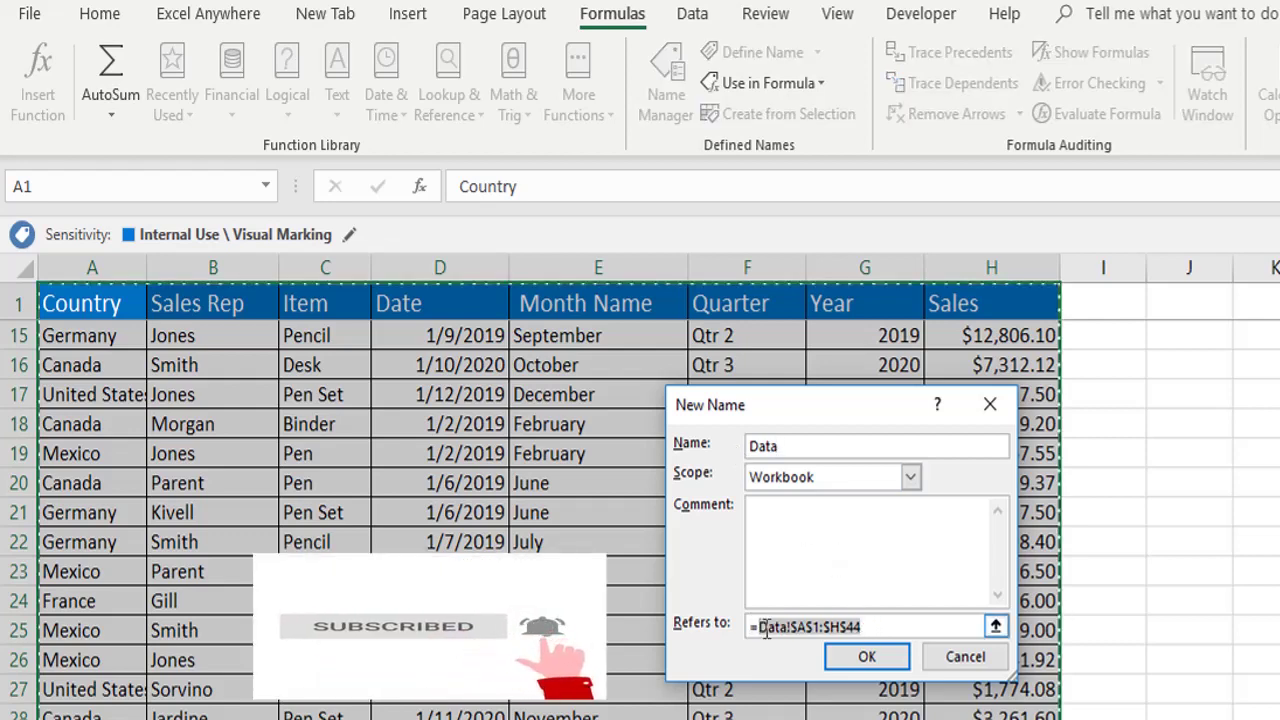
type("offset")
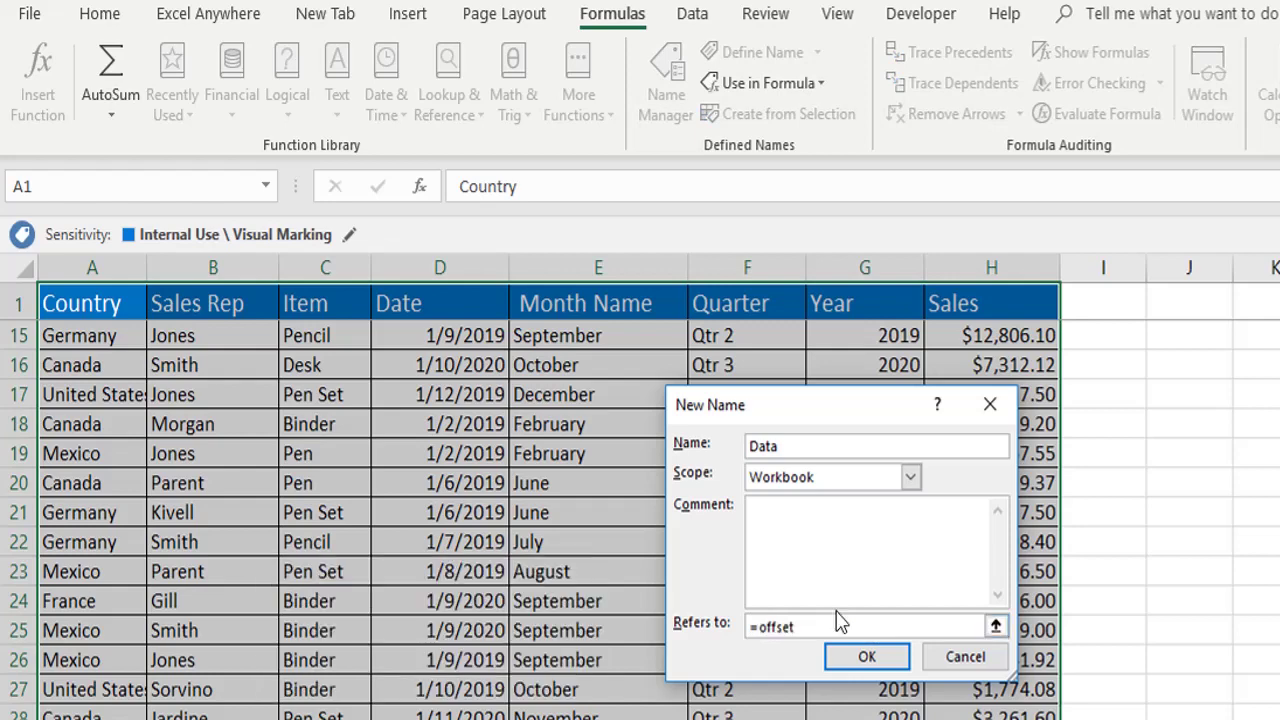
type("(")
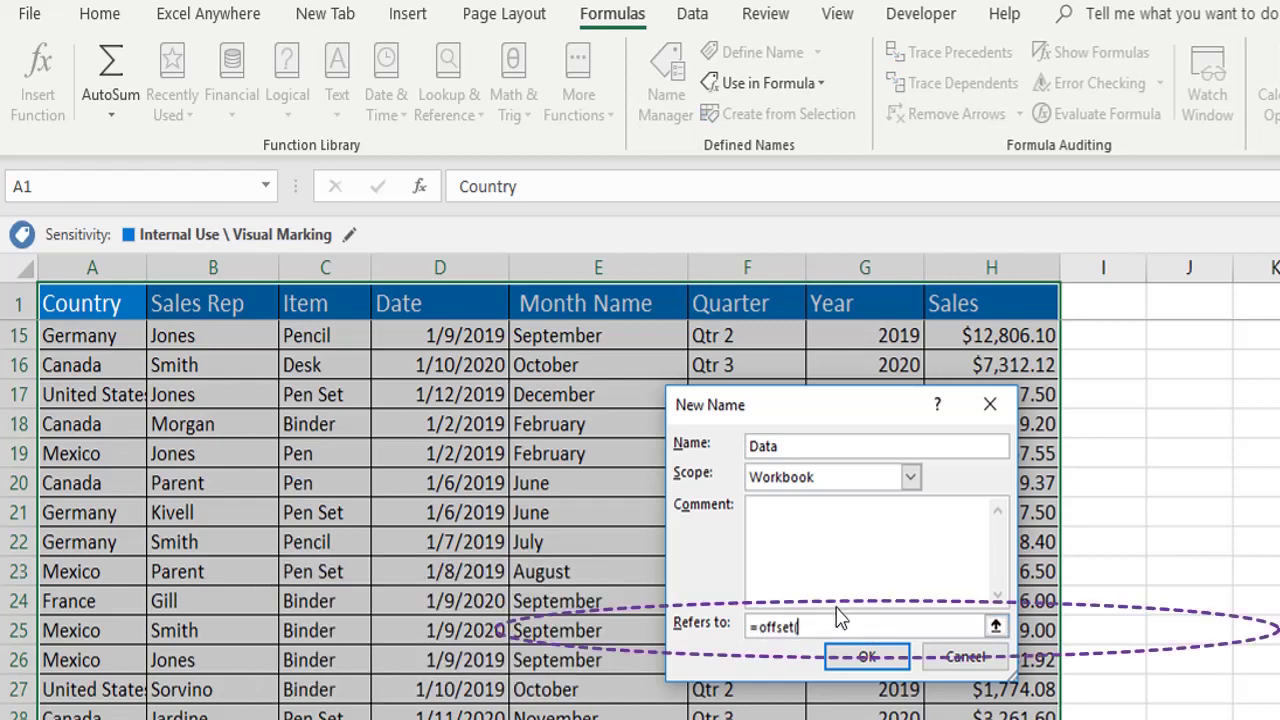
left_click(90, 300)
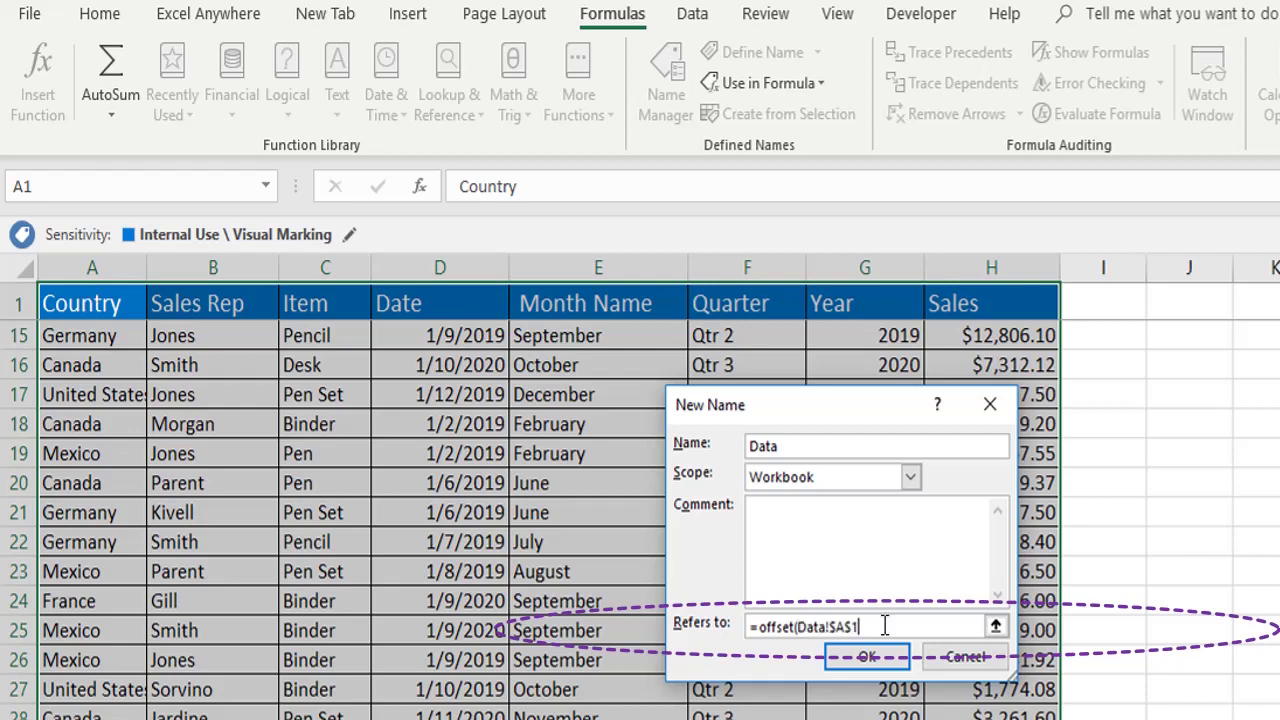
type(",,")
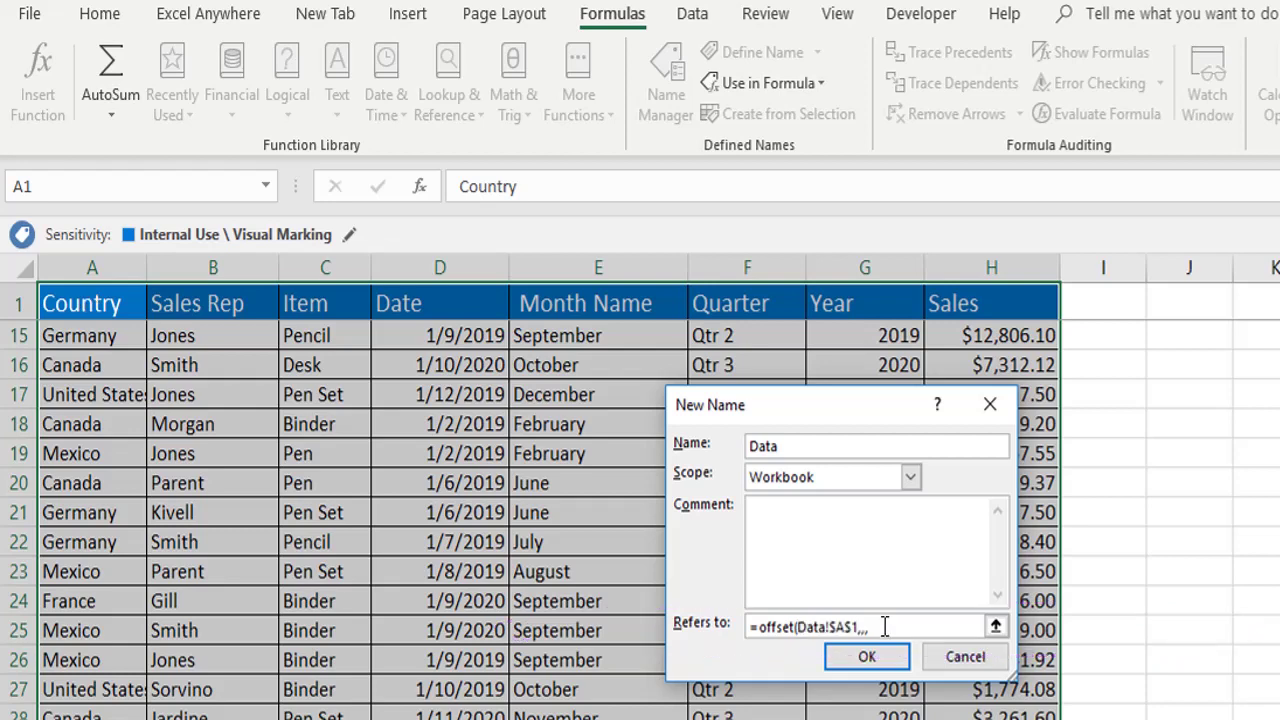
Step: Add Counta(Data!$A:$A) as the height argument of the OFFSET formula
type(",Cou")
key("BackSpace")
key("BackSpace")
key("BackSpace")
type("Counta(")
left_click(89, 264)
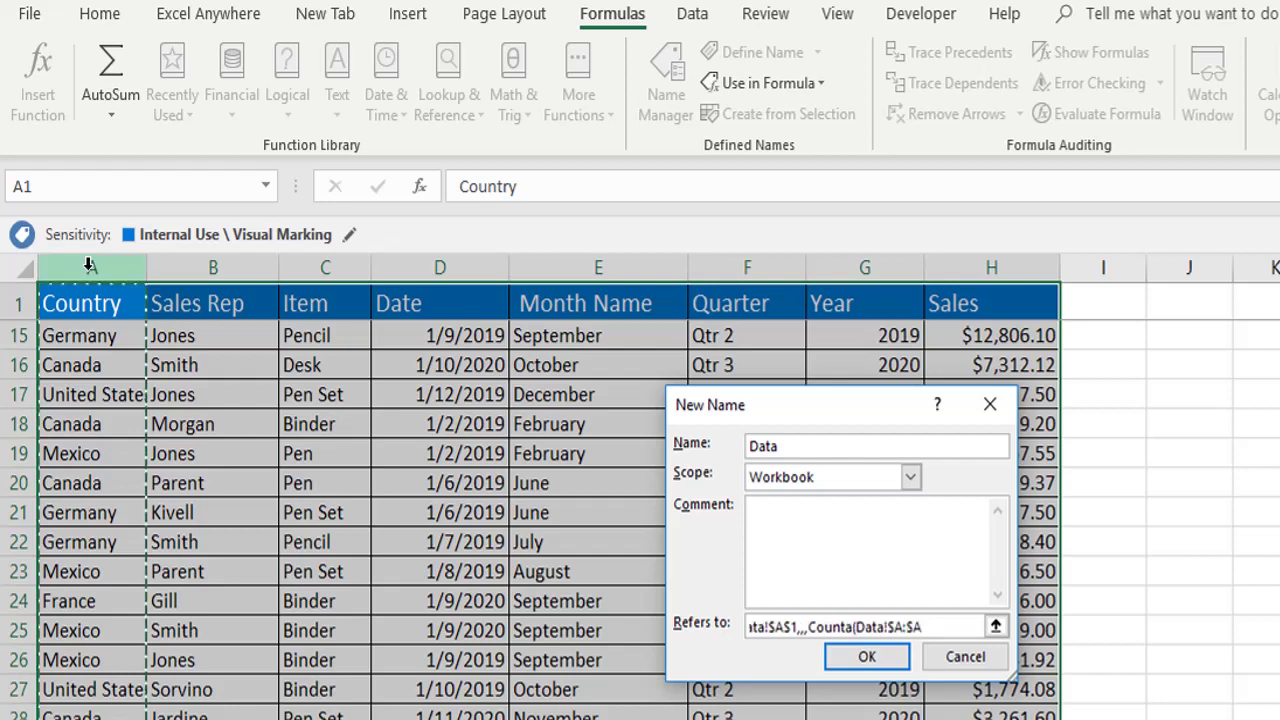
type("),")
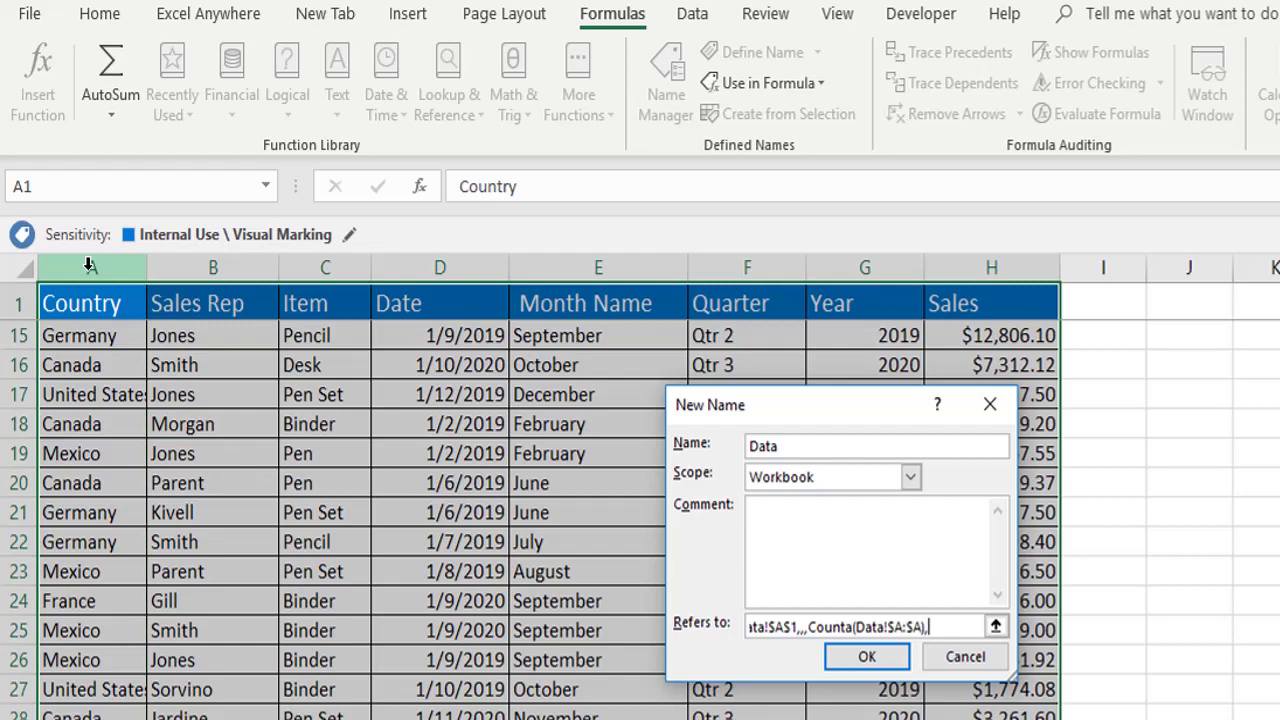
Step: Add Counta(Data!$1:$1) as the width argument of the OFFSET formula, save the Data name and close the Name Manager
type("Counta(")
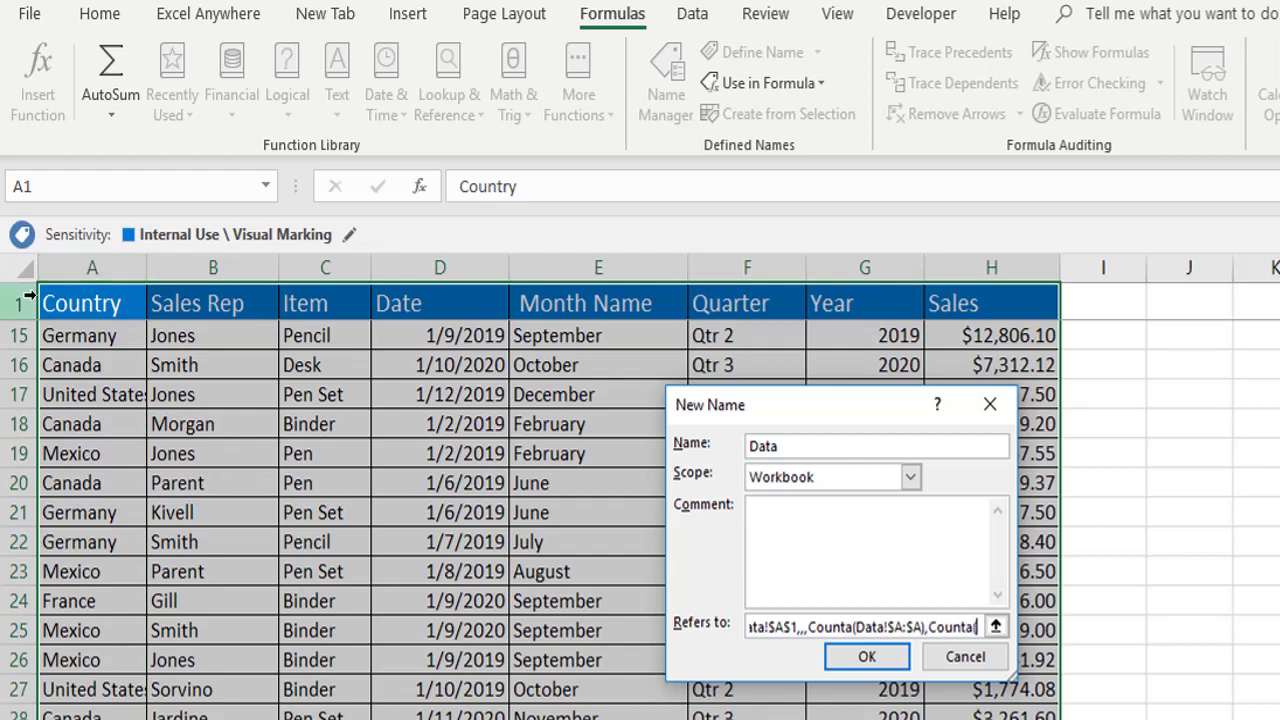
left_click(29, 295)
type("))")
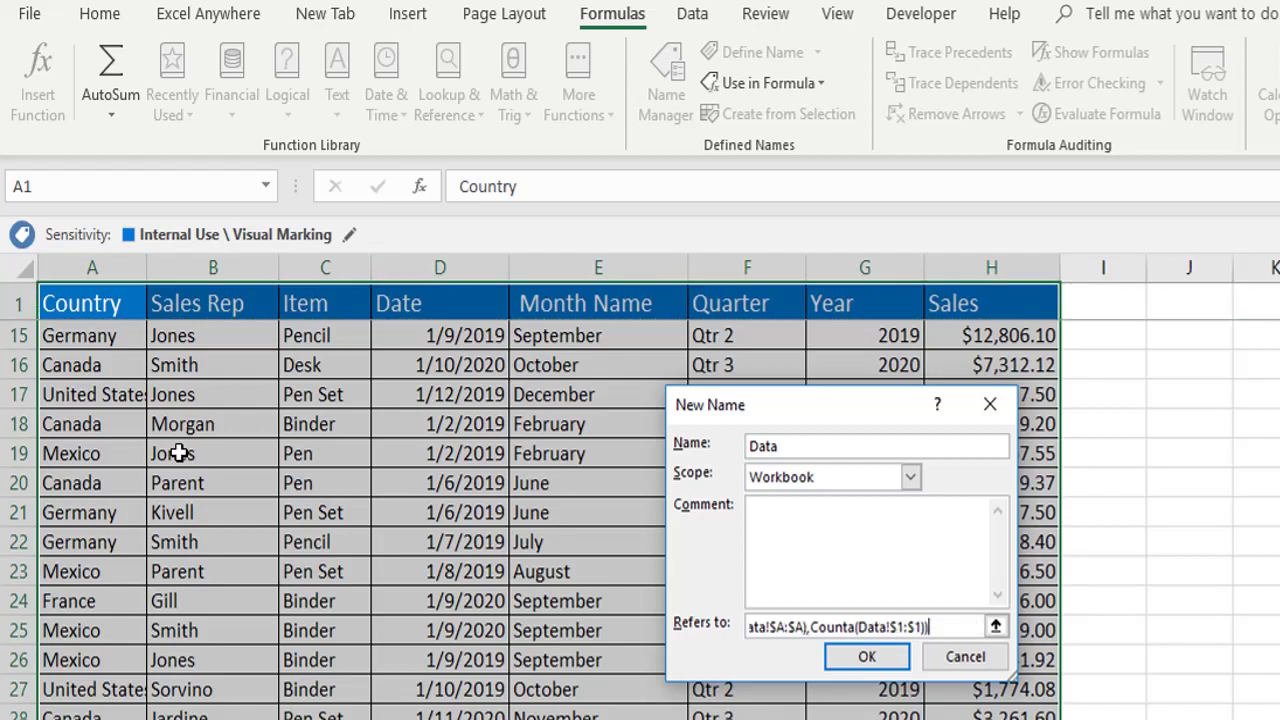
left_click(895, 664)
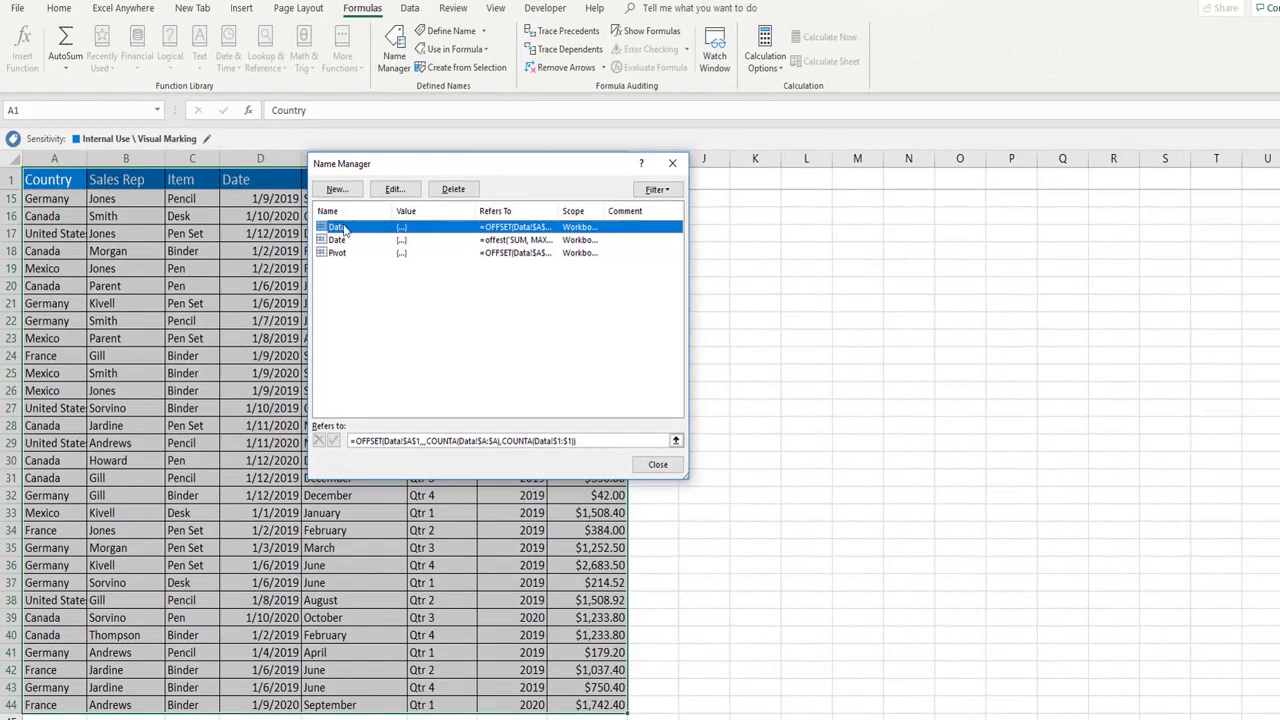
left_click(589, 440)
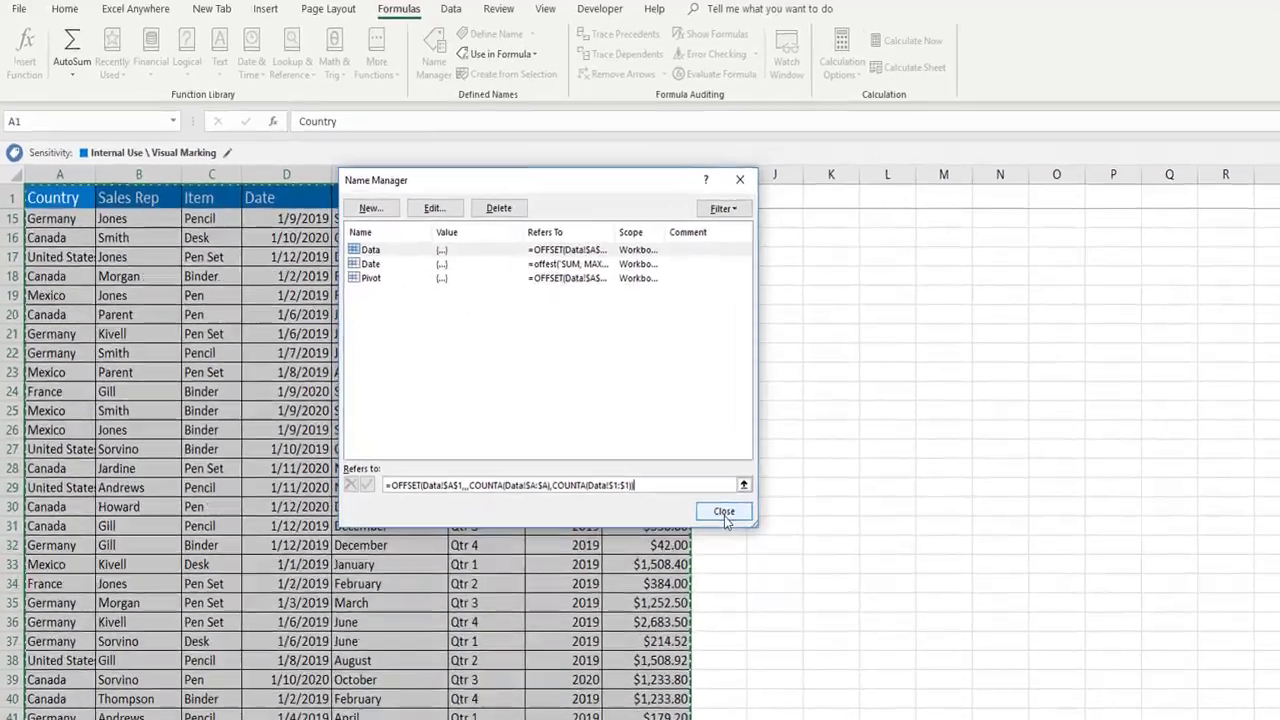
left_click(657, 464)
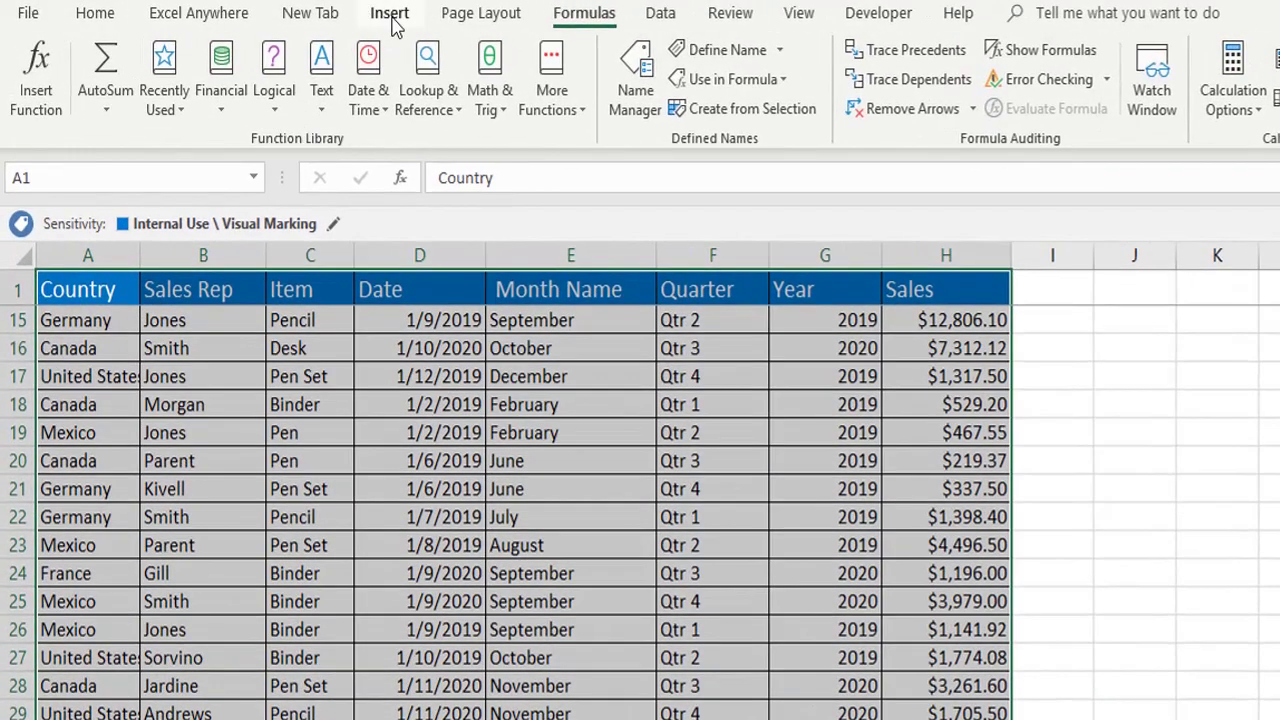
Step: Insert a PivotTable on a new worksheet, using the named range Data as its source instead of the fixed cell range
left_click(378, 12)
left_click(42, 68)
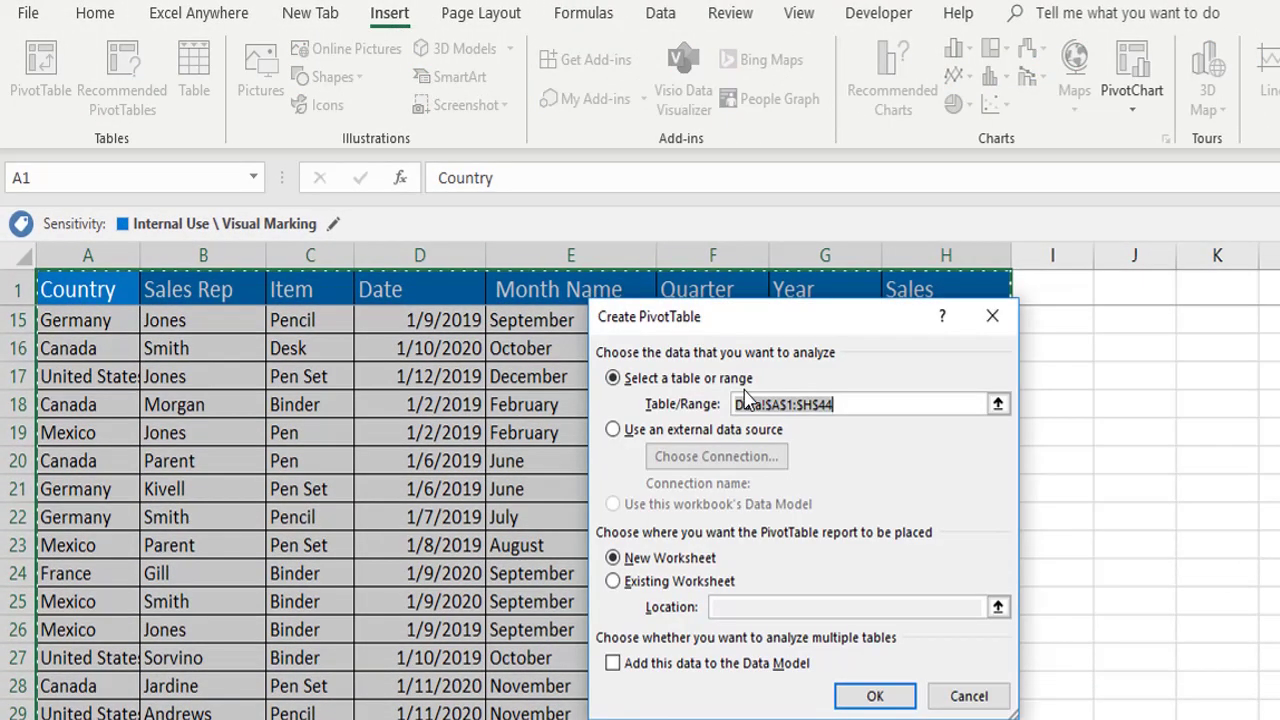
left_click(850, 409)
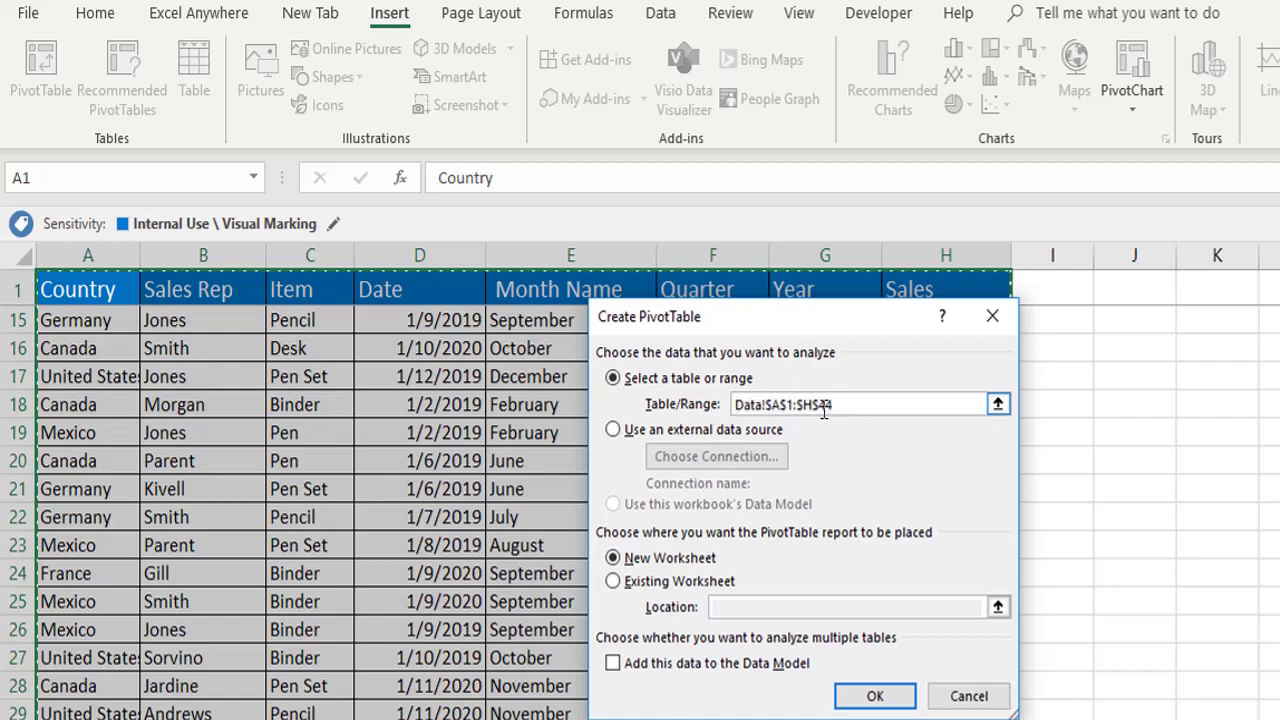
left_click_drag(731, 414, 731, 404)
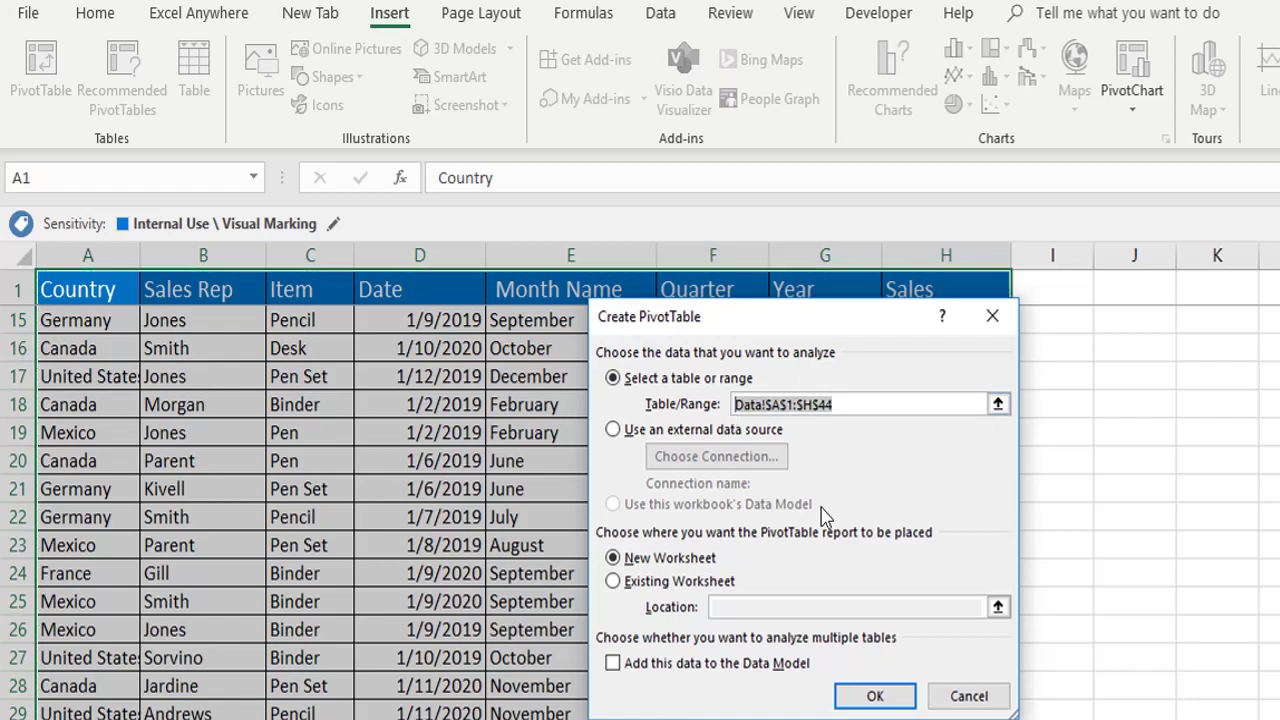
key("BackSpace")
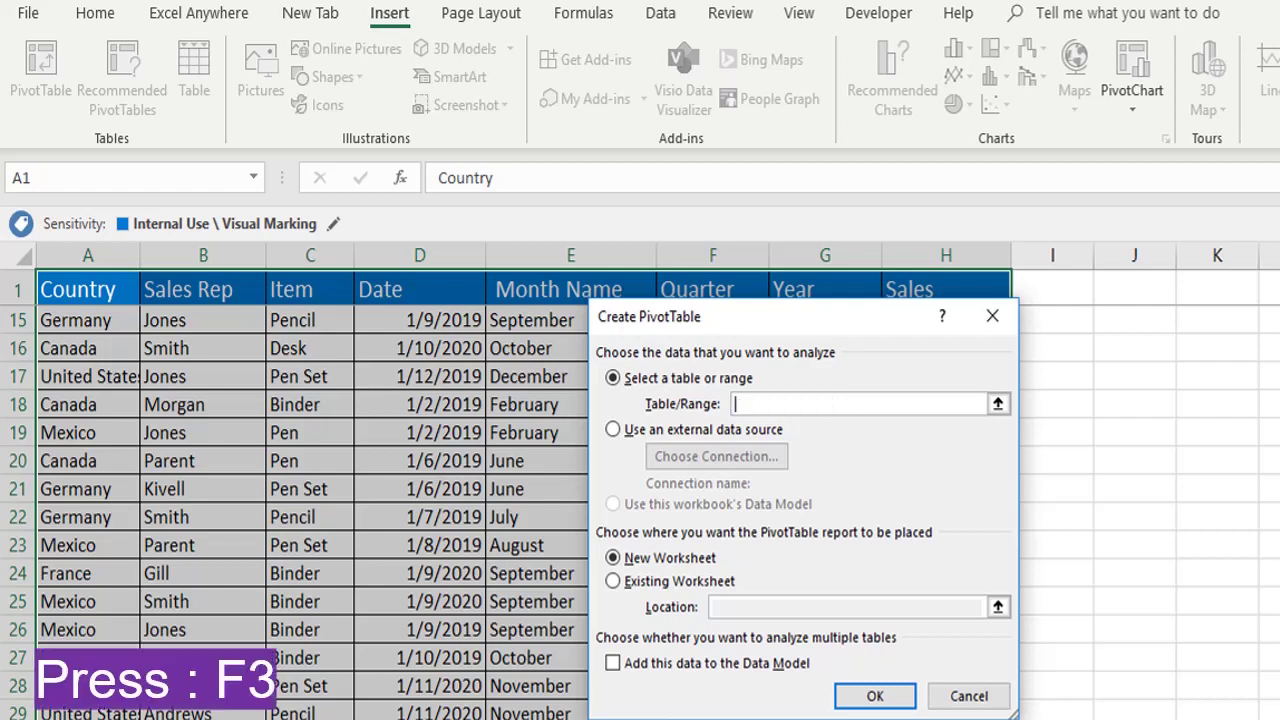
key("F3")
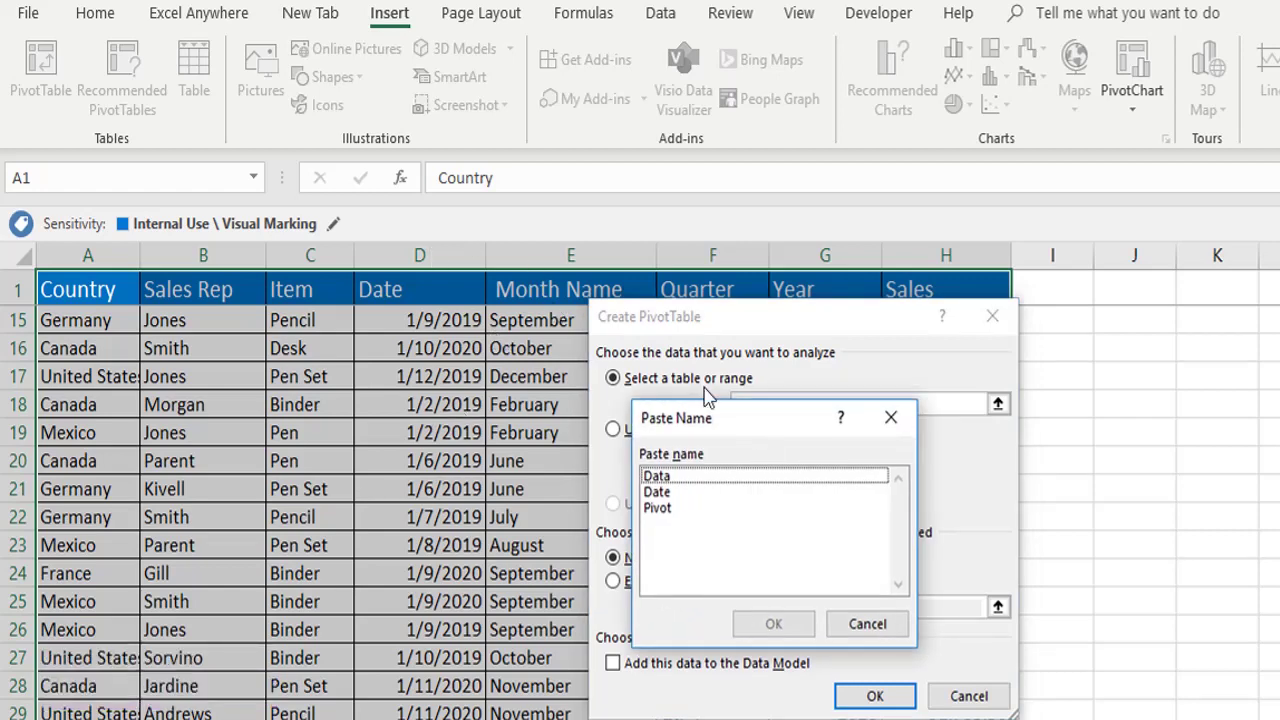
left_click(684, 478)
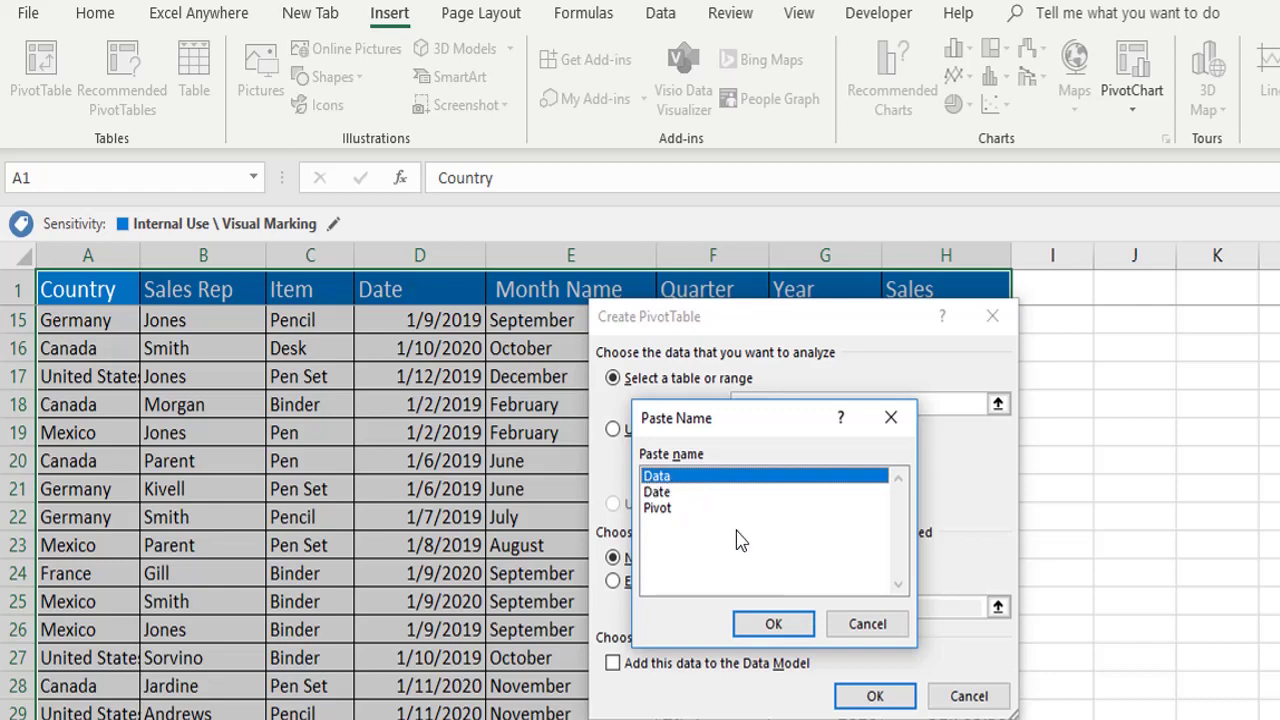
left_click(770, 624)
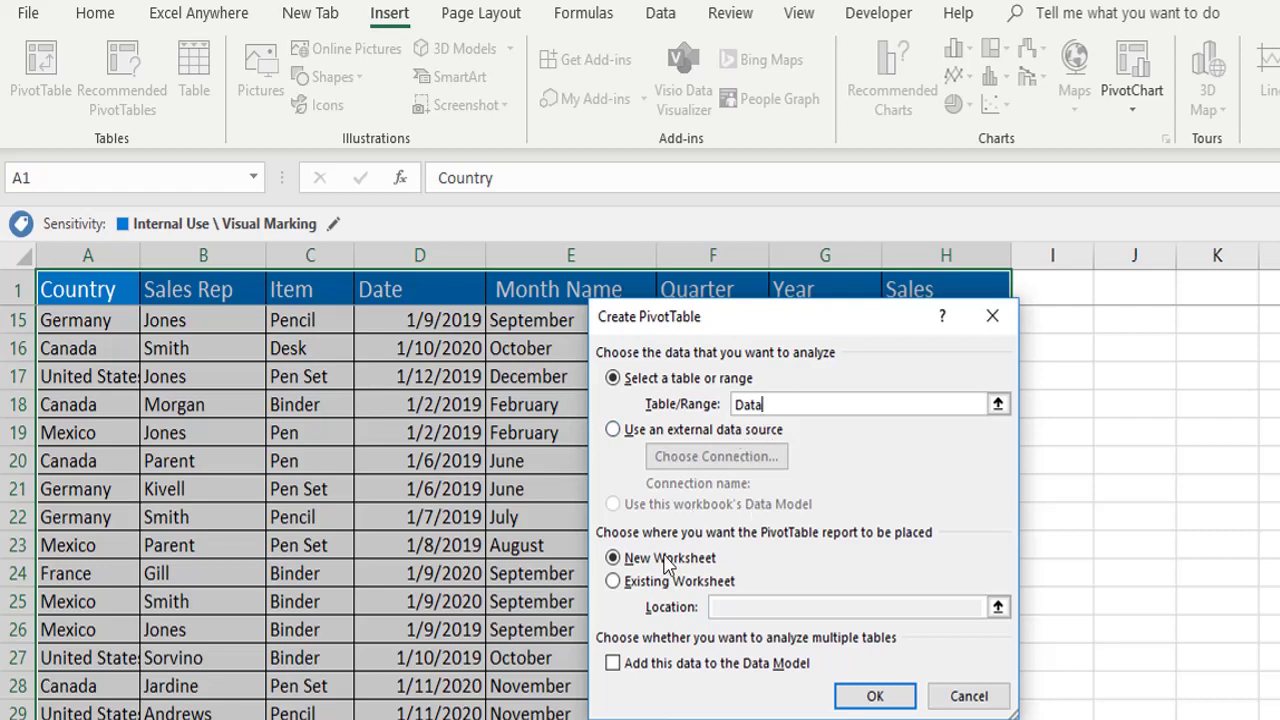
left_click_drag(770, 410, 737, 410)
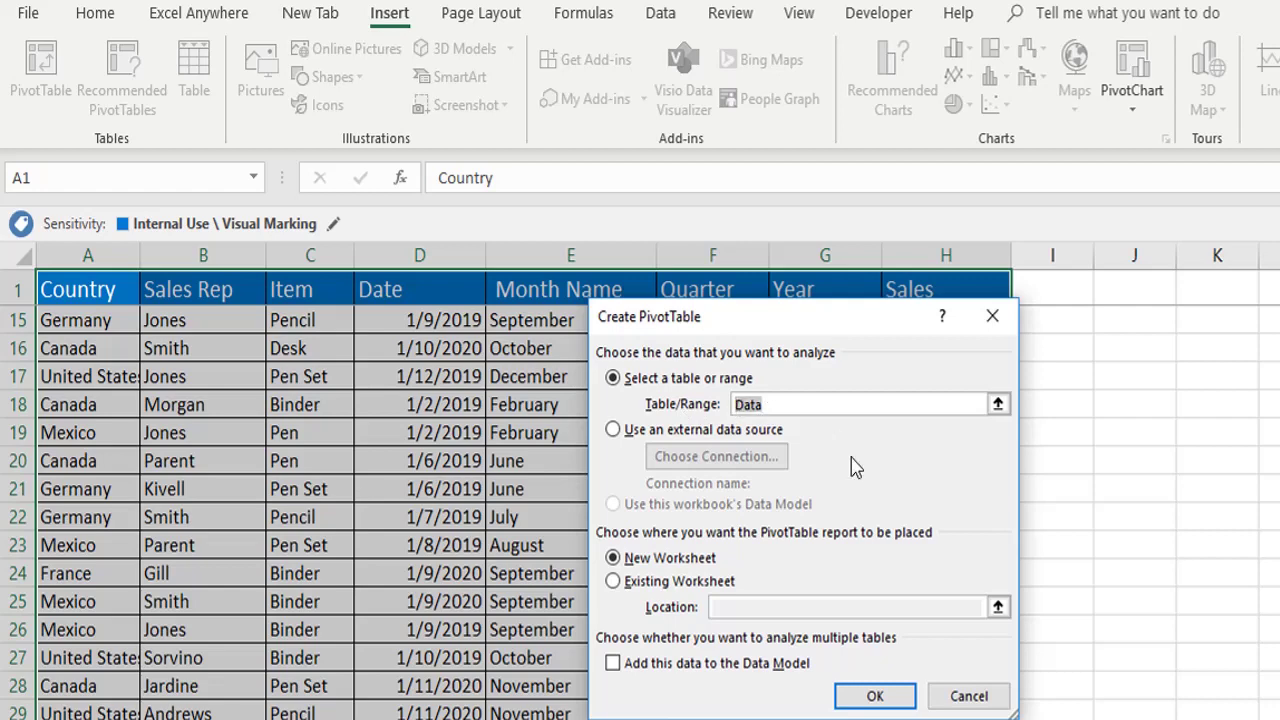
left_click(873, 700)
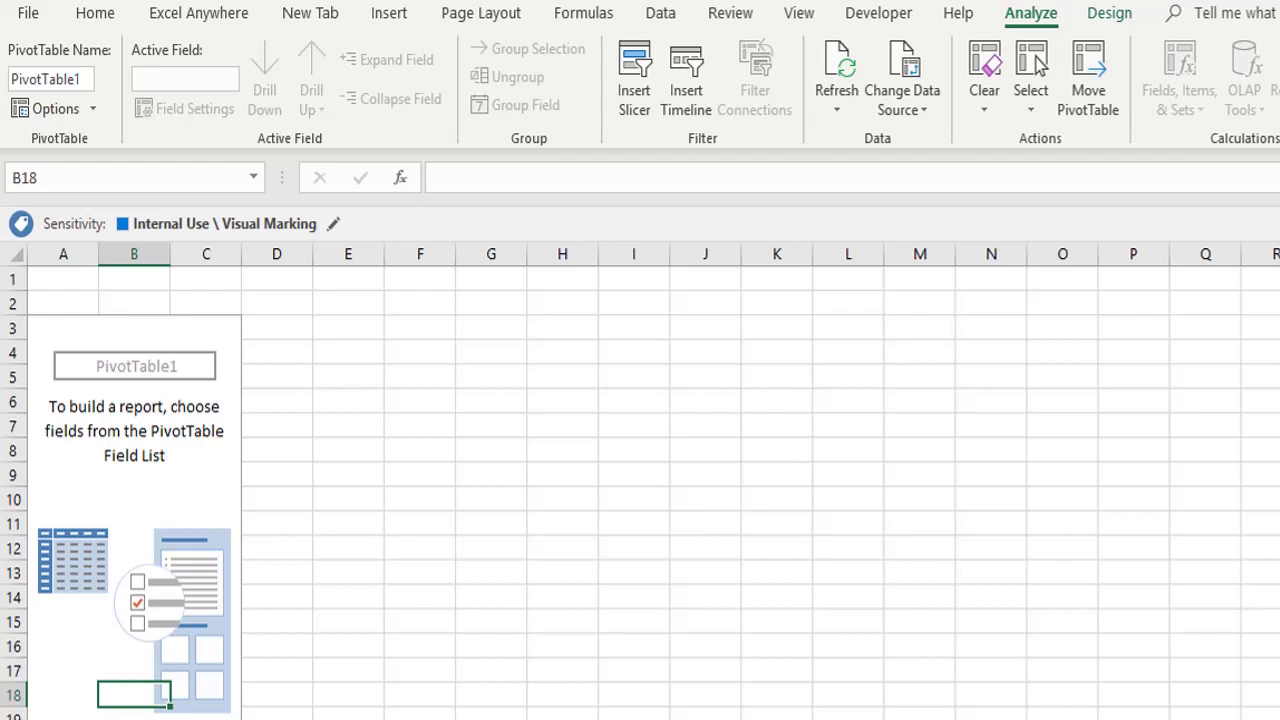
key("ctrl+Page_Down")
left_click(17, 602)
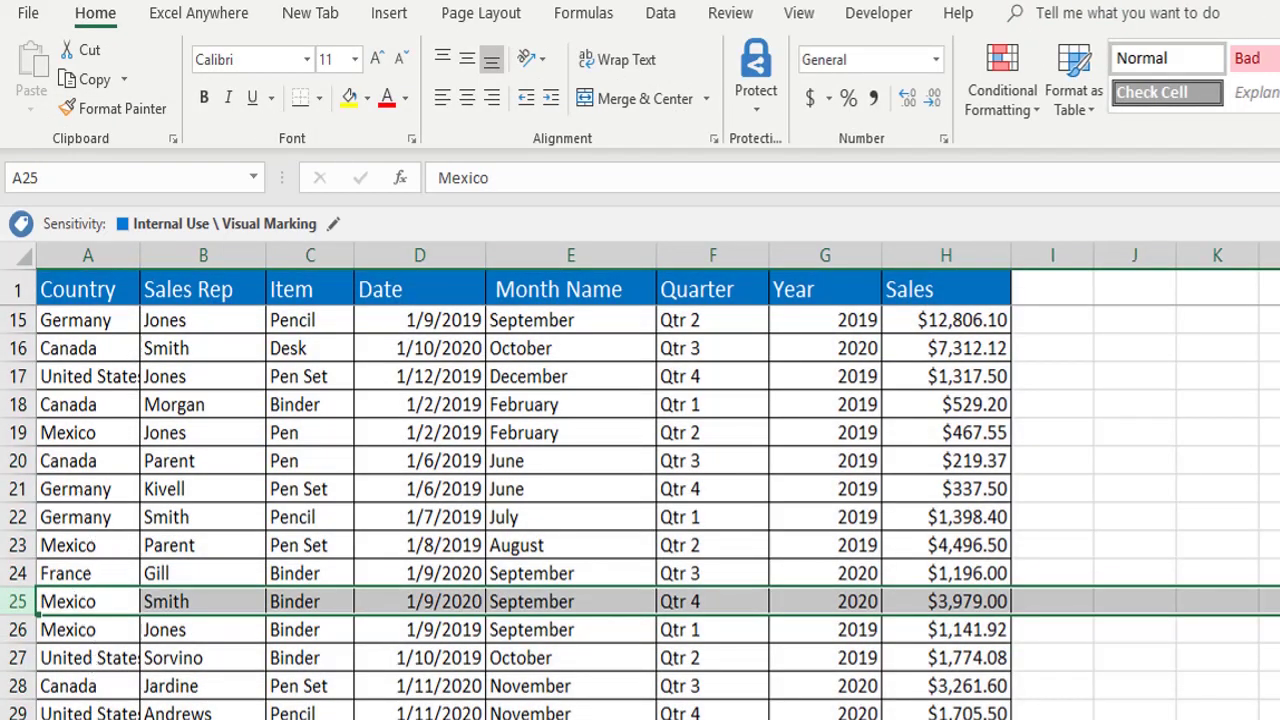
left_click(94, 719)
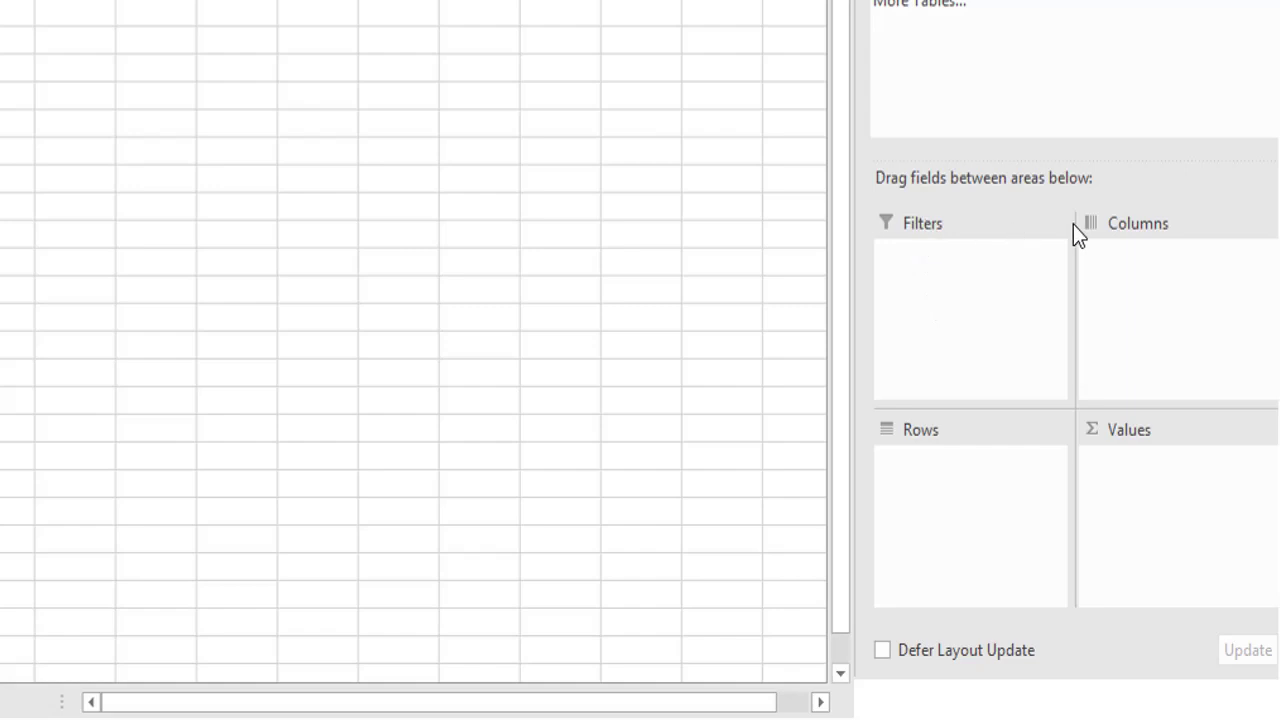
Step: Place the Year field in Rows and the Sales field in Values of the new PivotTable
left_click_drag(995, 114, 1052, 566)
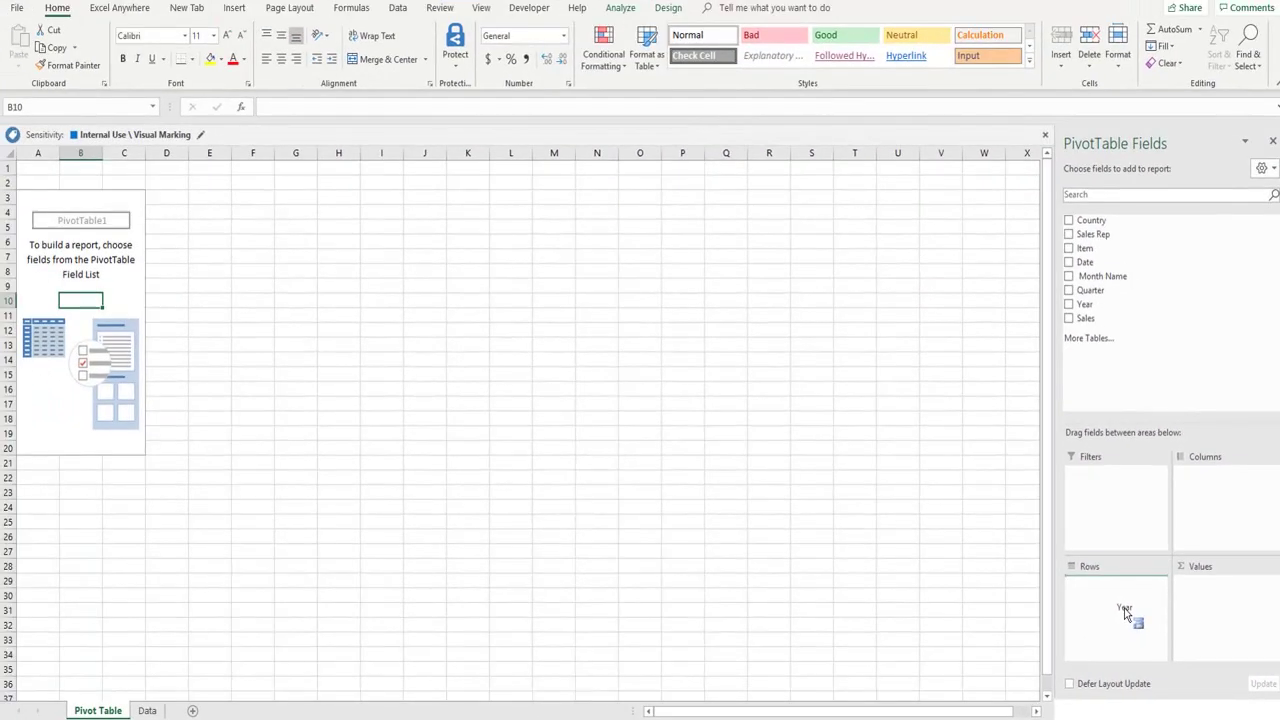
left_click_drag(1125, 614, 1125, 614)
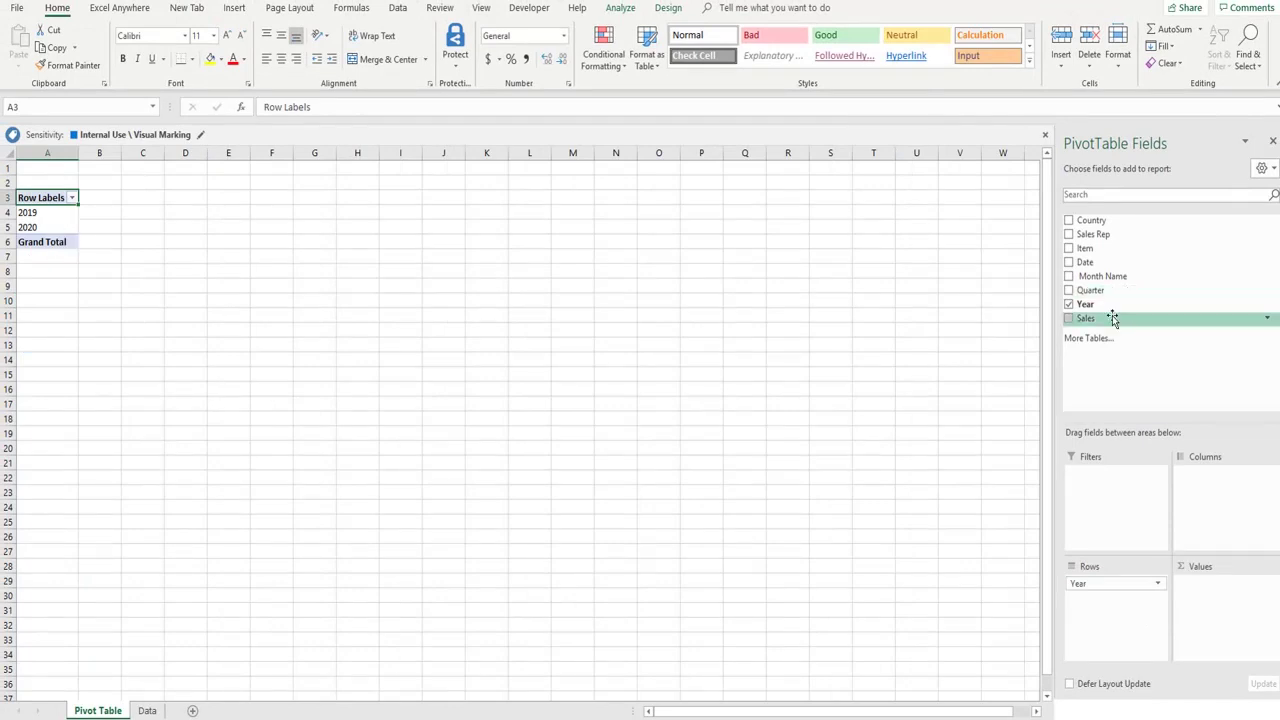
left_click_drag(1105, 320, 1210, 582)
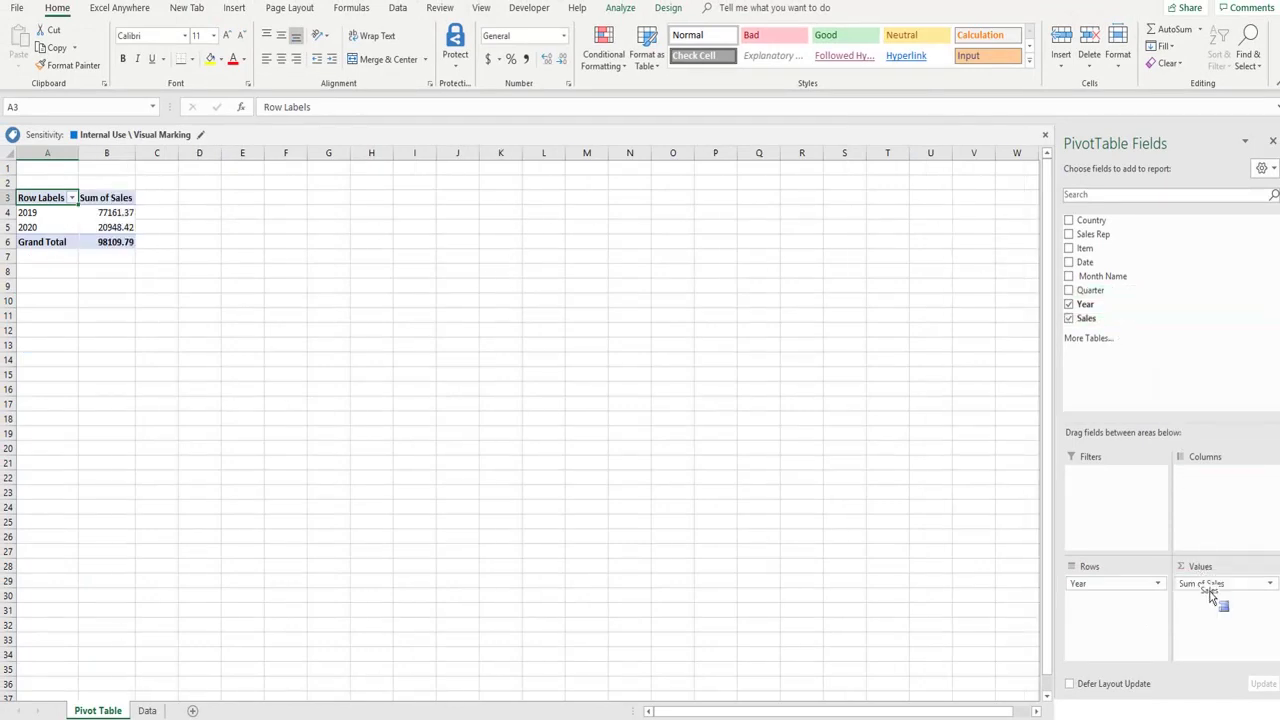
Step: Summarize the PivotTable's Sales value field by Sum in its value field settings
left_click(1224, 584)
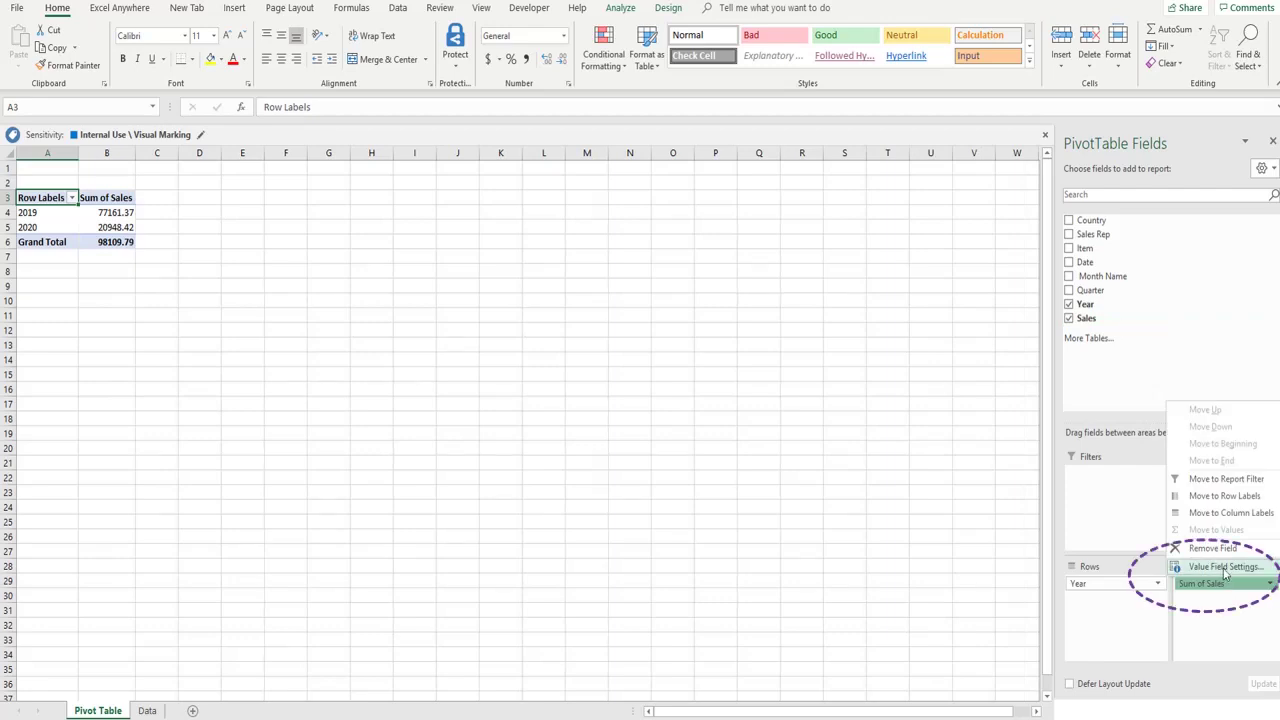
left_click(1224, 567)
left_click(438, 322)
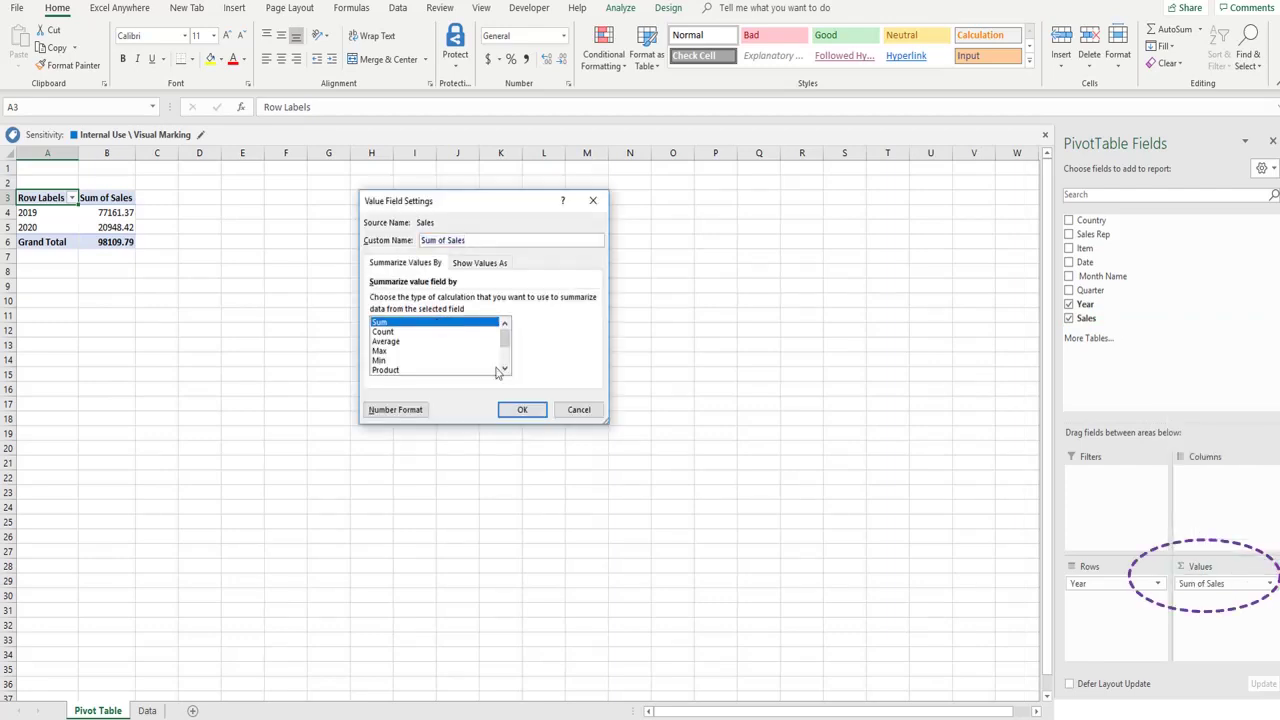
left_click(522, 409)
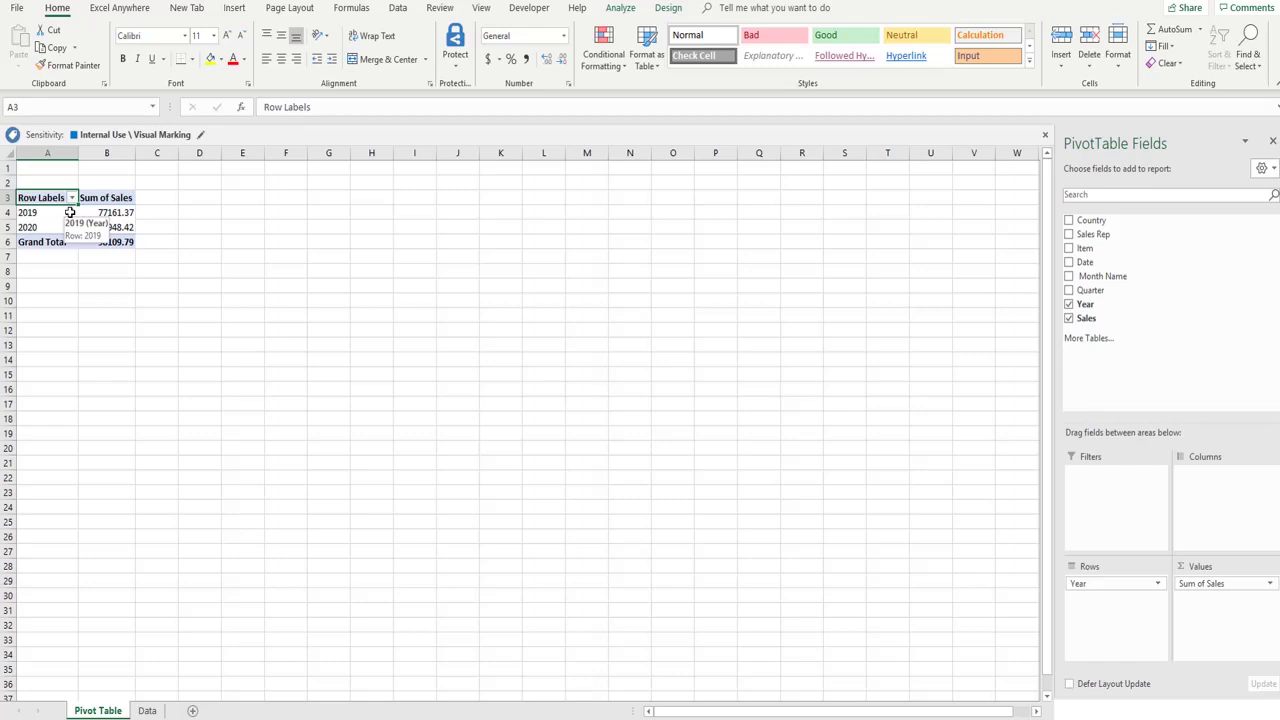
Step: Change the PivotTable's report layout to tabular form
left_click(668, 8)
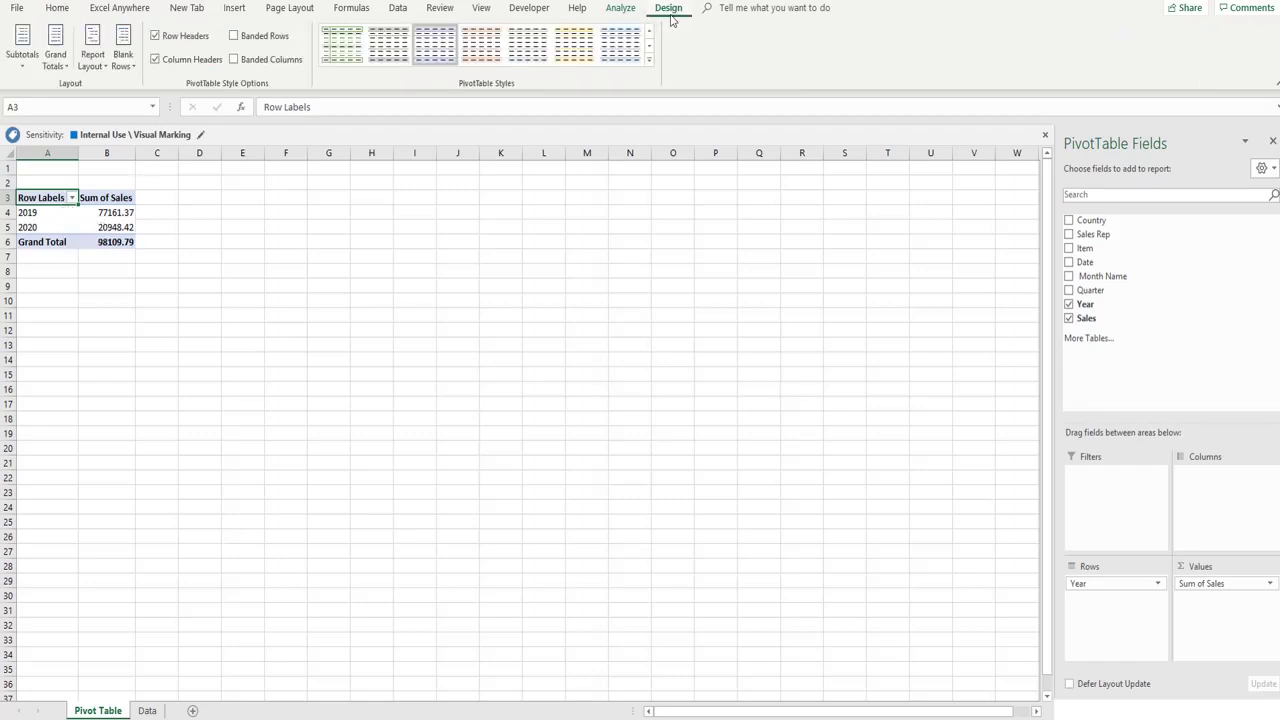
left_click(93, 58)
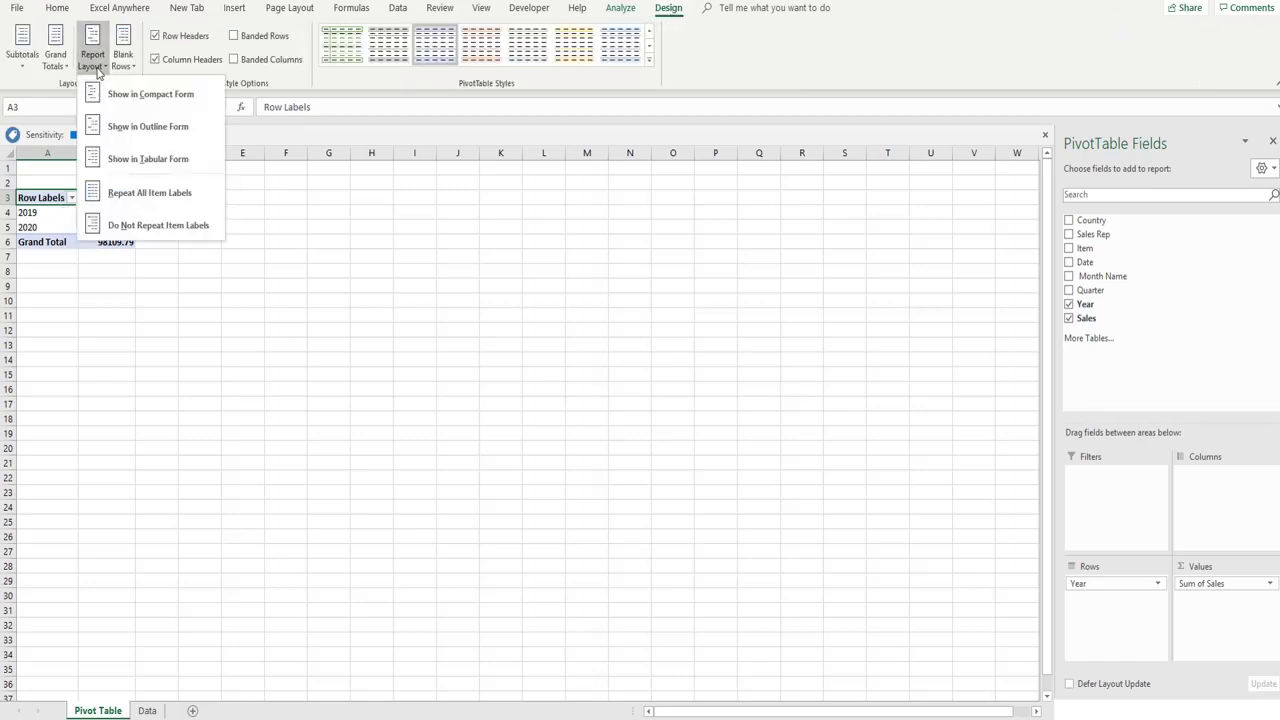
left_click(148, 159)
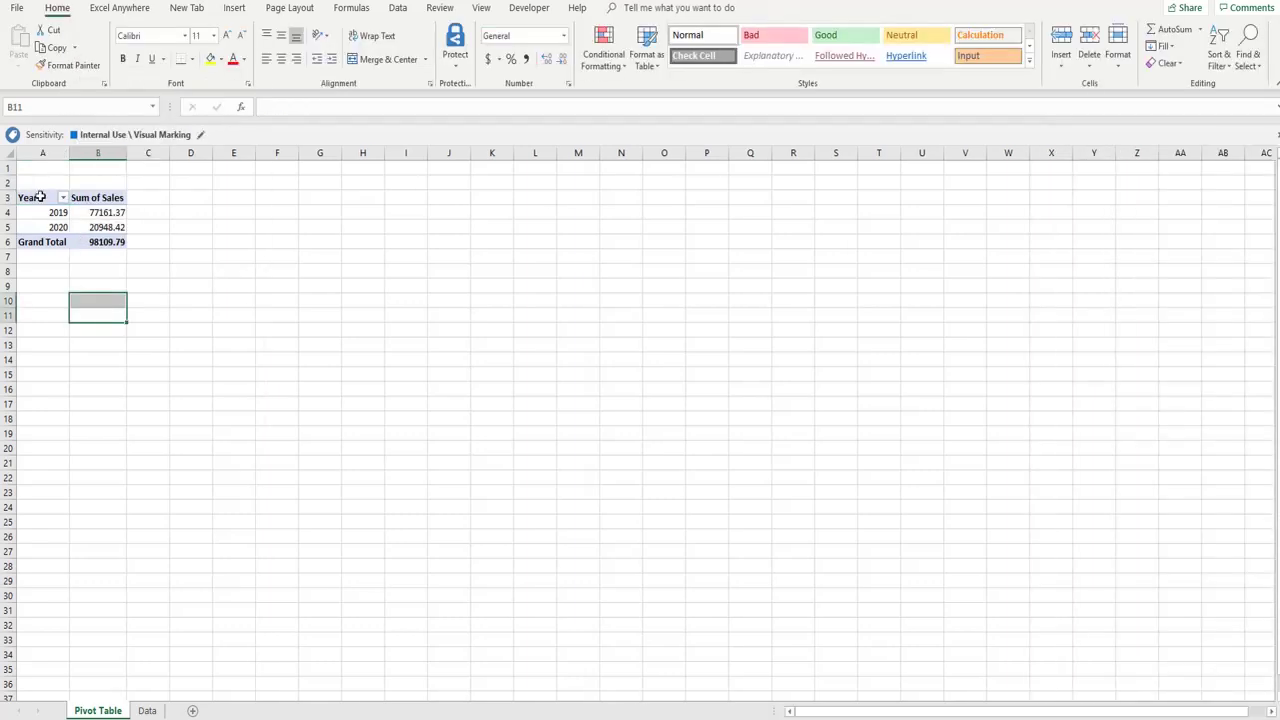
left_click_drag(40, 197, 85, 241)
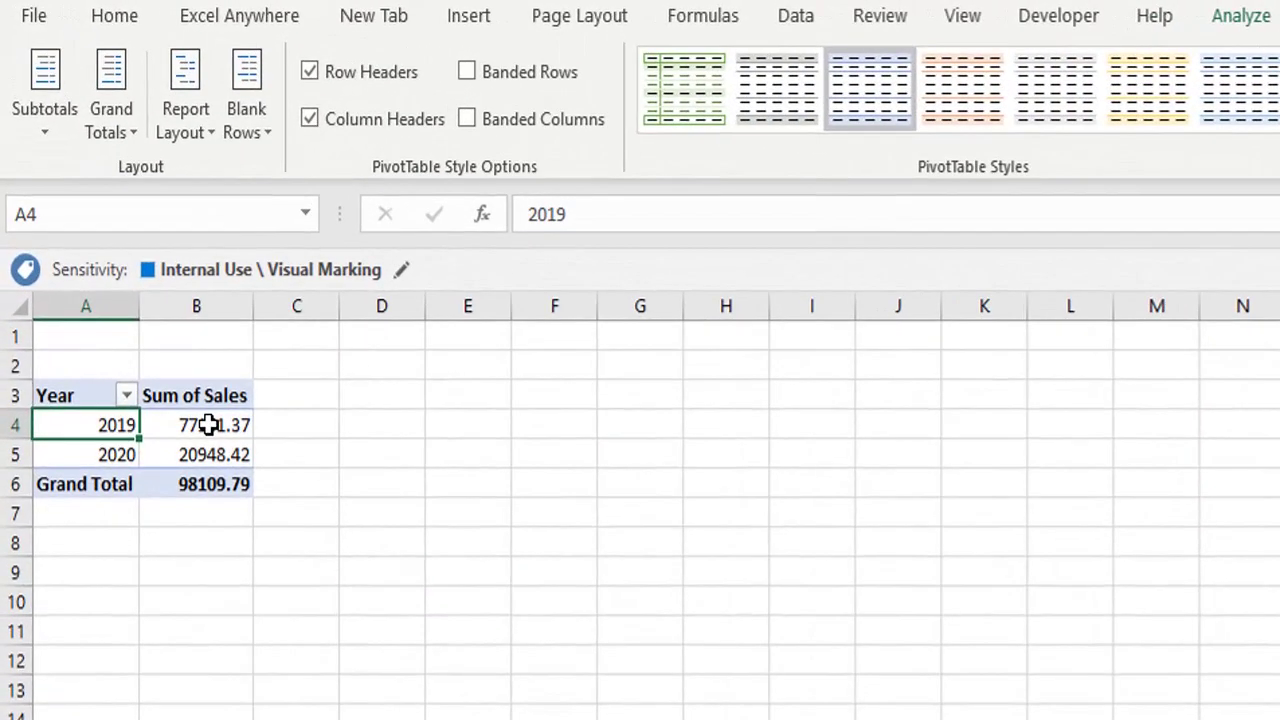
left_click(102, 212)
left_click(110, 454)
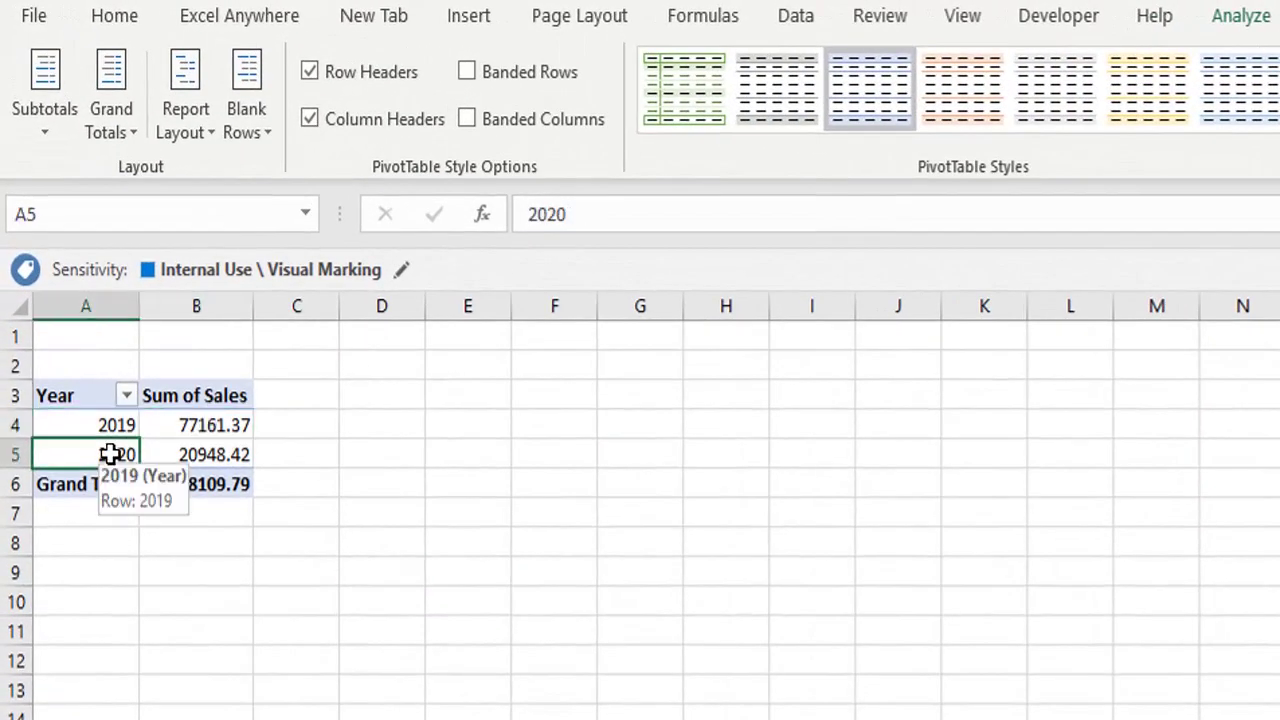
left_click(204, 458)
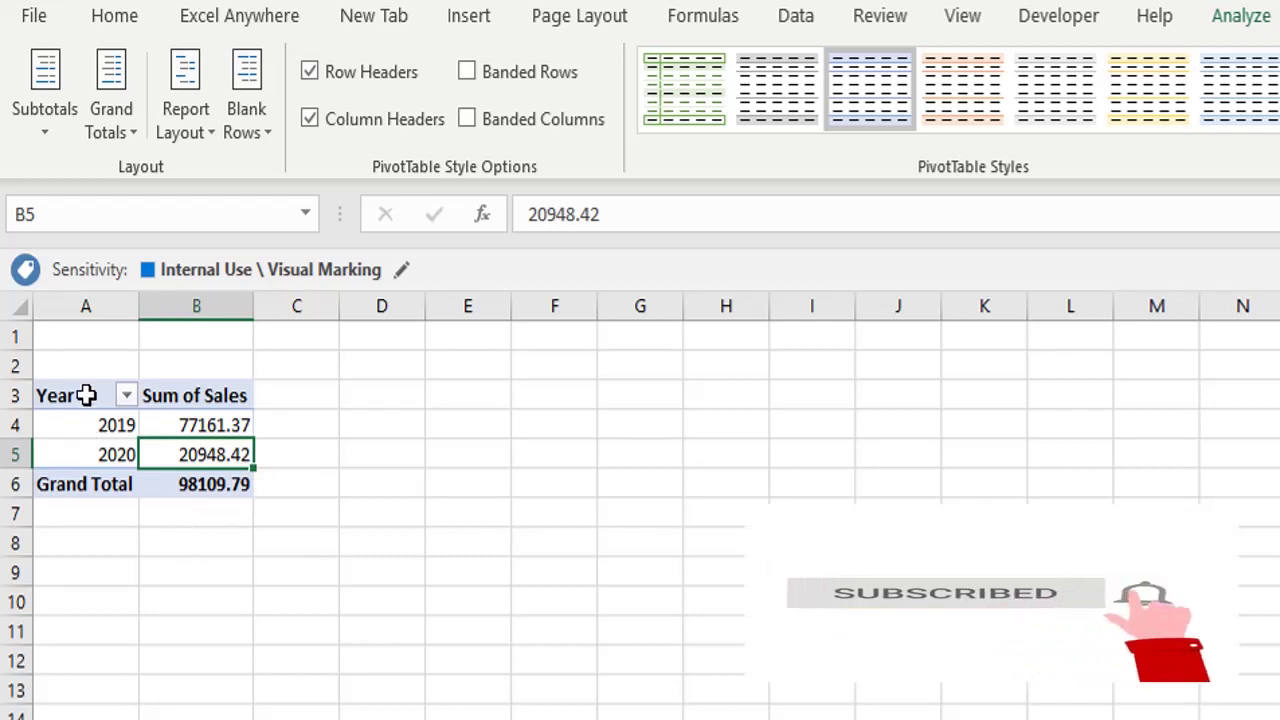
Step: Copy the Year PivotTable to cell E3 and replace the copy's Year row field with Quarter
left_click_drag(86, 394, 229, 484)
key("ctrl+c")
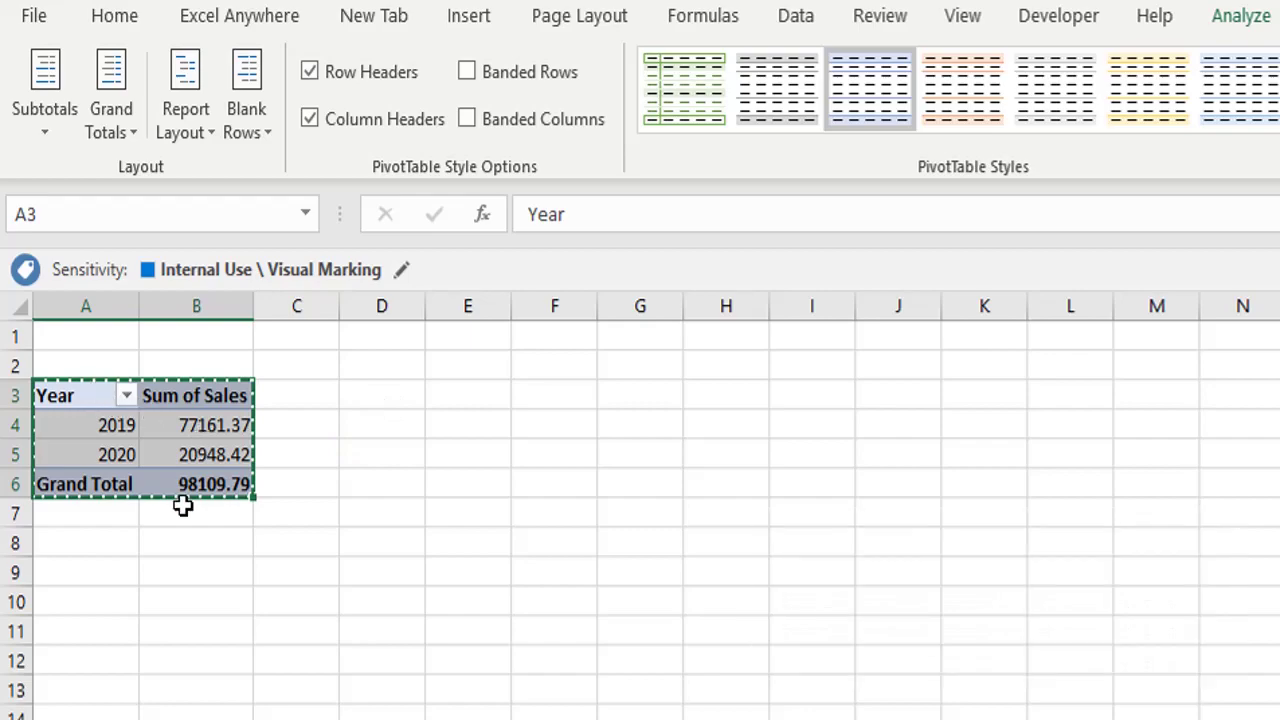
left_click(466, 391)
key("ctrl+v")
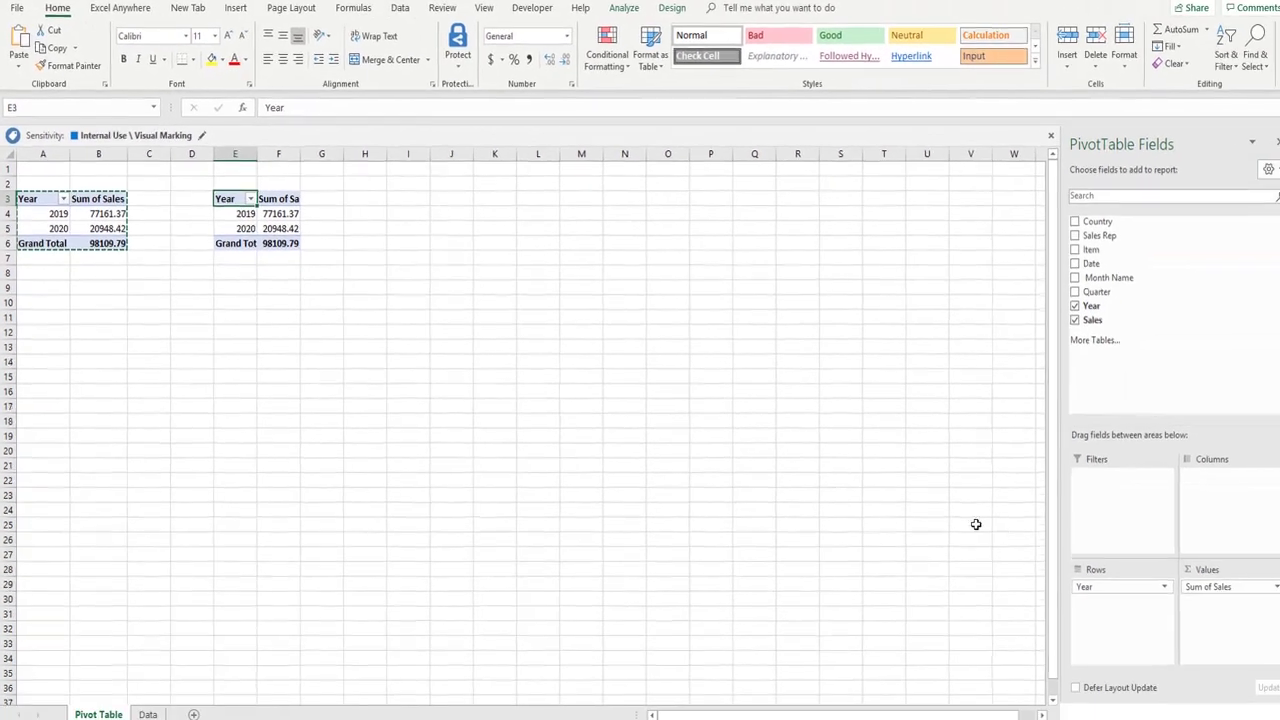
left_click_drag(1092, 586, 1130, 400)
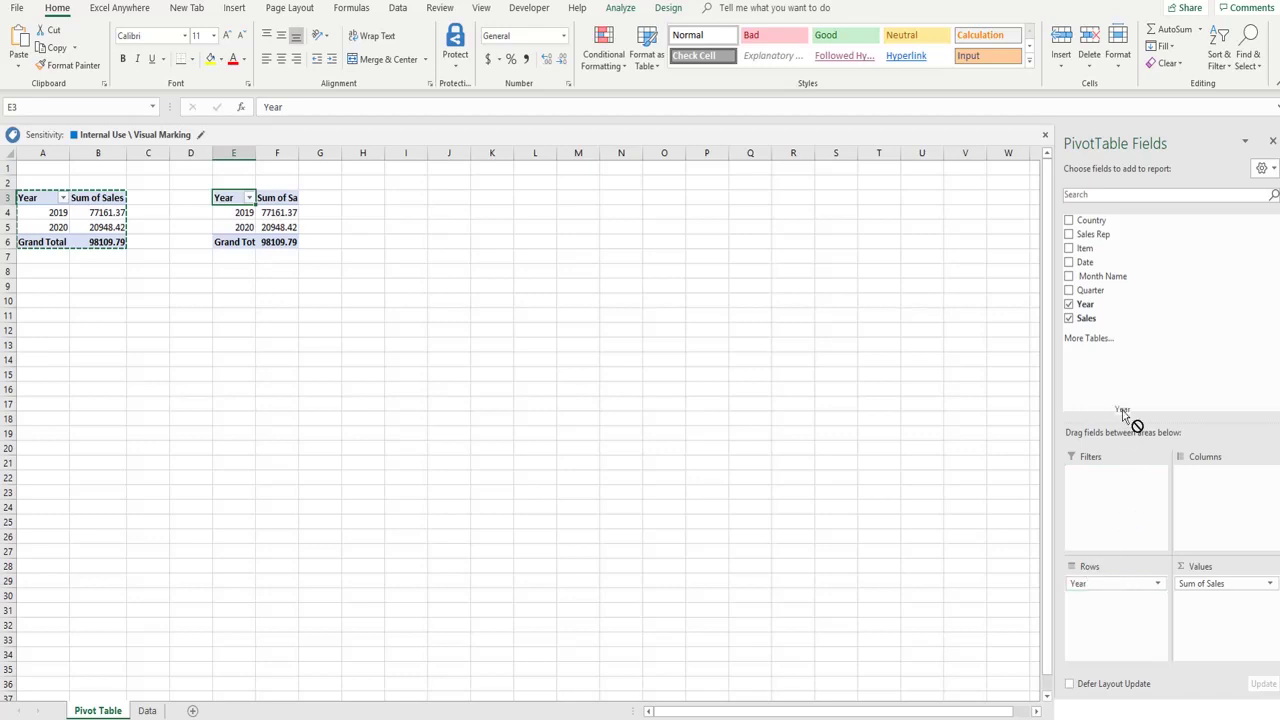
left_click_drag(1090, 290, 1116, 612)
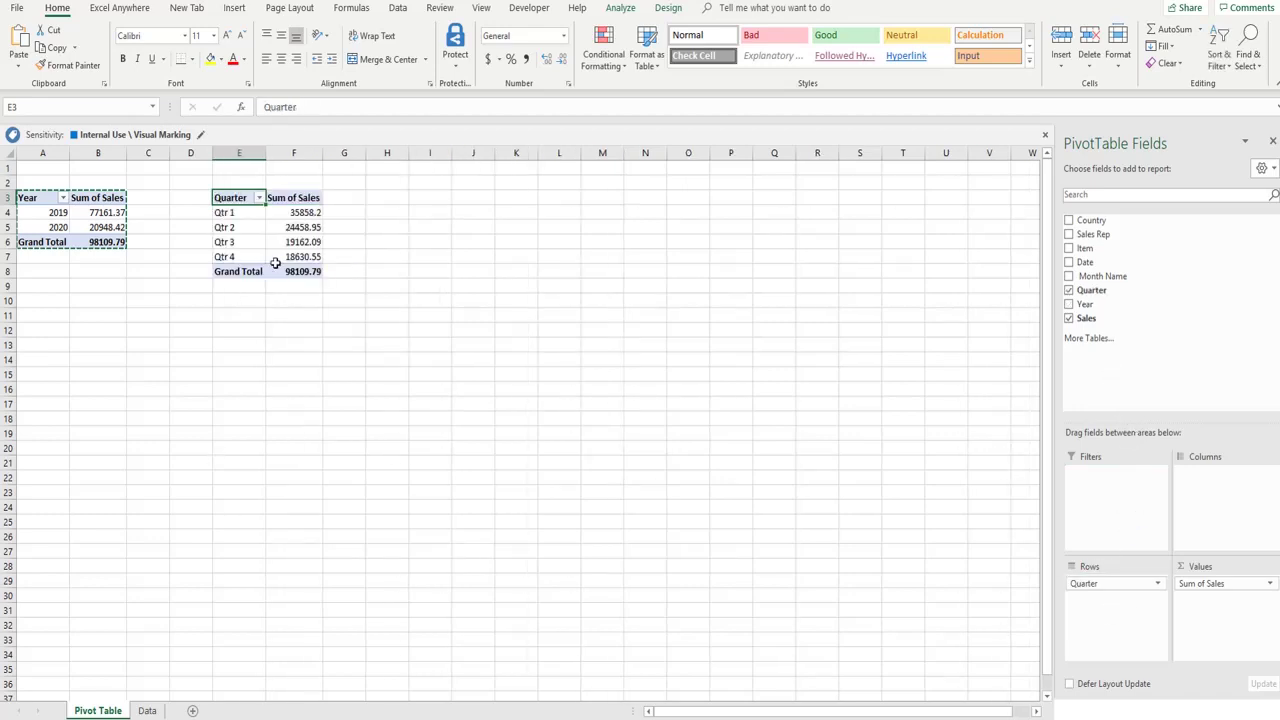
mouse_move(1091, 290)
left_mouse_down()
mouse_move(1117, 331)
mouse_move(1121, 601)
mouse_move(1108, 262)
mouse_move(1114, 298)
left_mouse_up()
Step: Paste a copy of the Month Name PivotTable at M3 and use Sales Rep as its row field
left_click(660, 199)
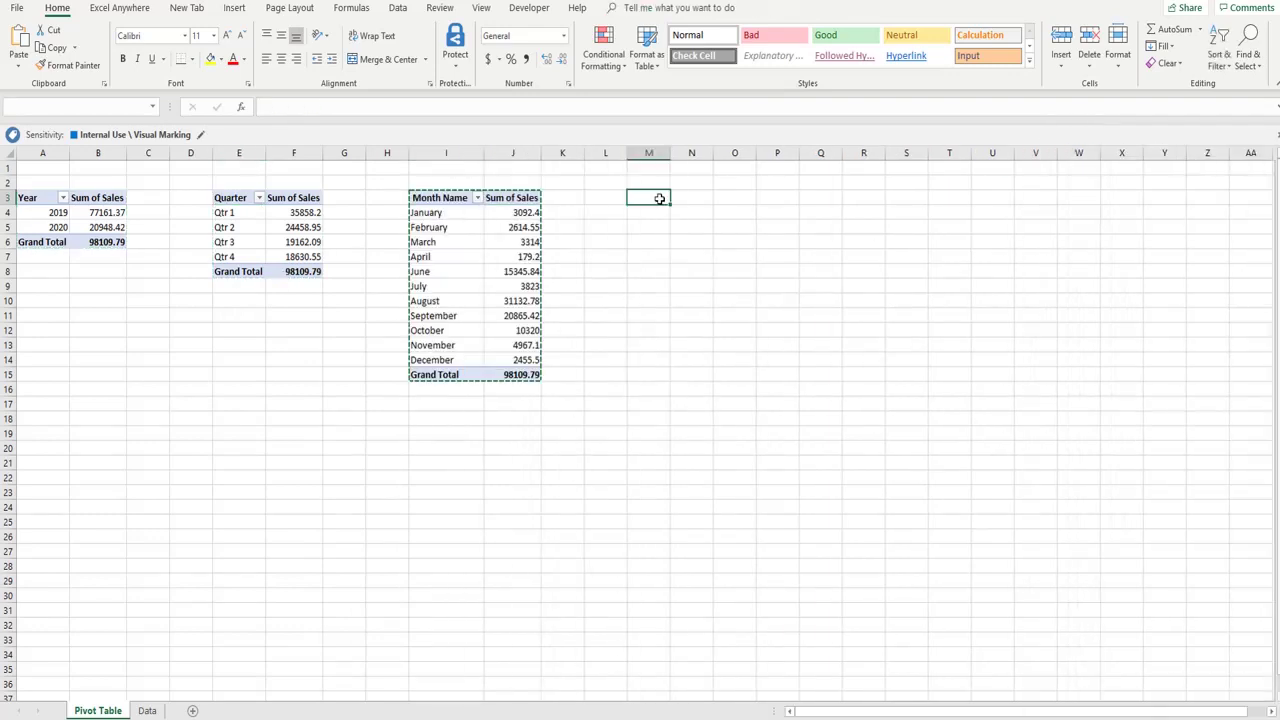
key("ctrl+v")
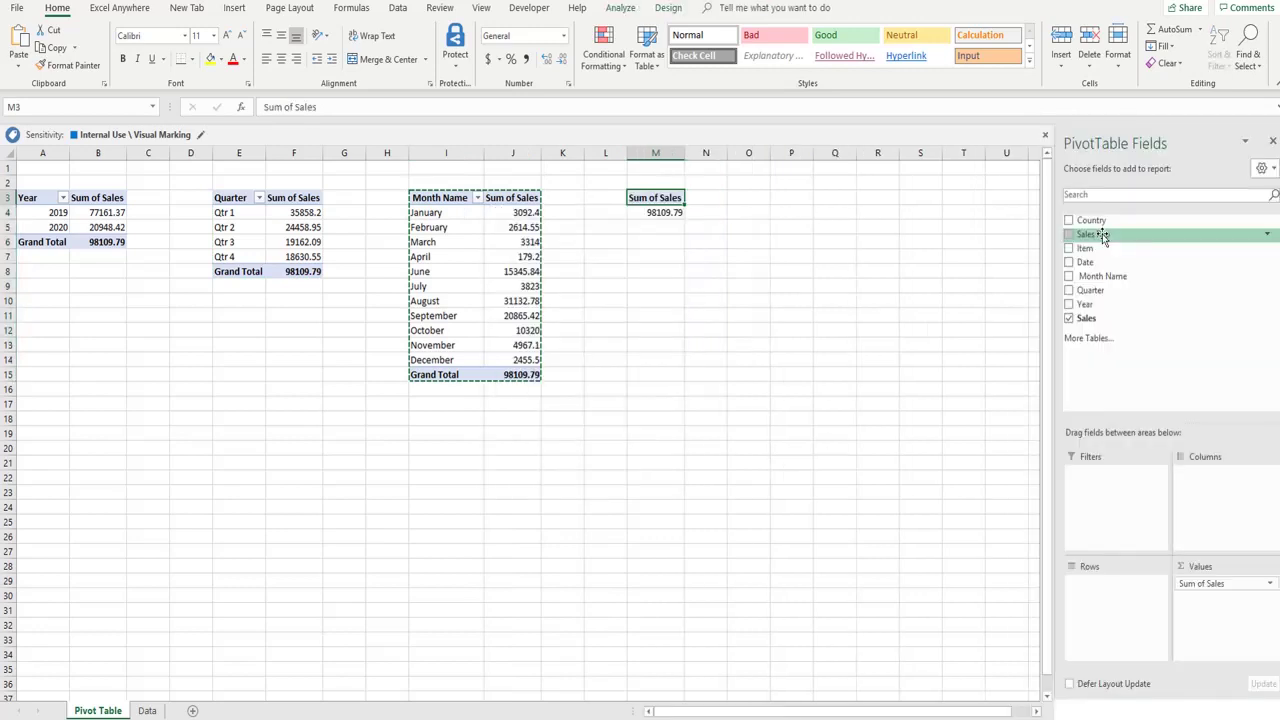
left_click_drag(1094, 234, 1125, 590)
Step: Format the Year PivotTable's sales values in B4:B6 as Currency with the $ symbol and 2 decimal places
left_click_drag(98, 212, 105, 241)
key("Escape")
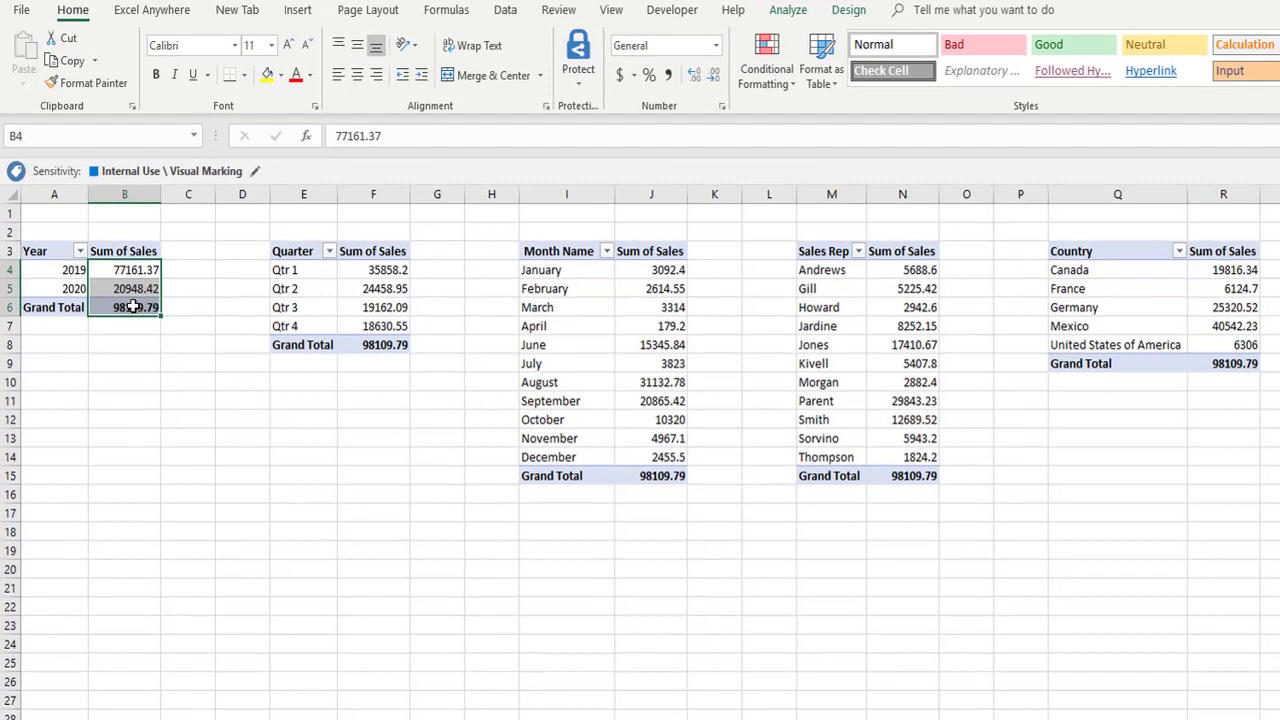
key("ctrl+1")
left_click_drag(410, 182, 385, 185)
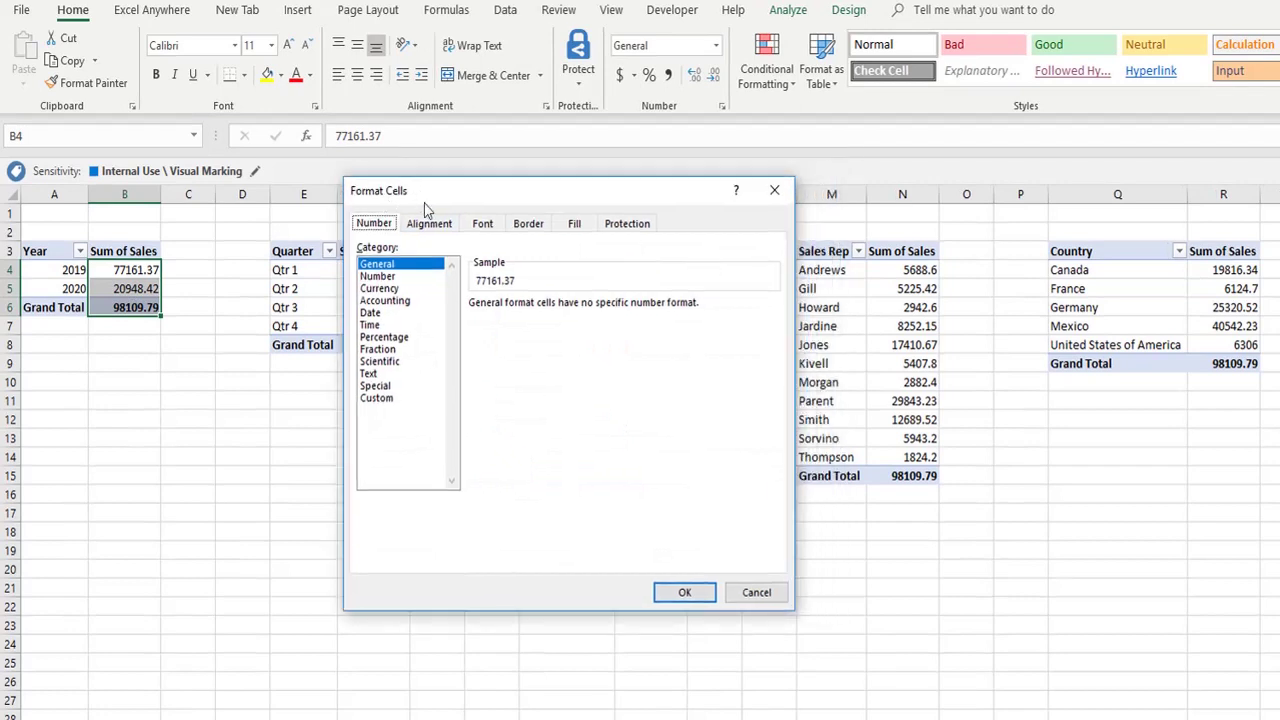
left_click(385, 280)
left_click(389, 290)
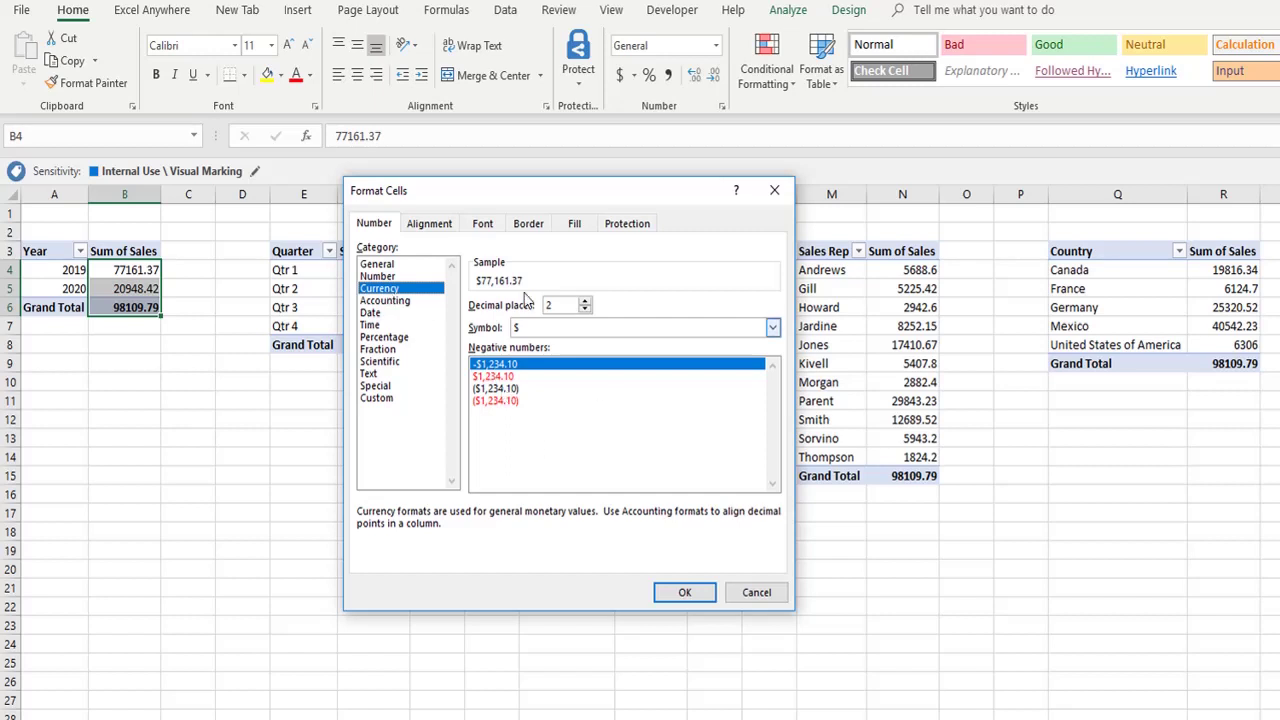
key("Return")
Step: Apply the same Currency format to the sales values of the Quarter, Month Name, Sales Rep and Country PivotTables
left_click_drag(373, 270, 373, 345)
key("F4")
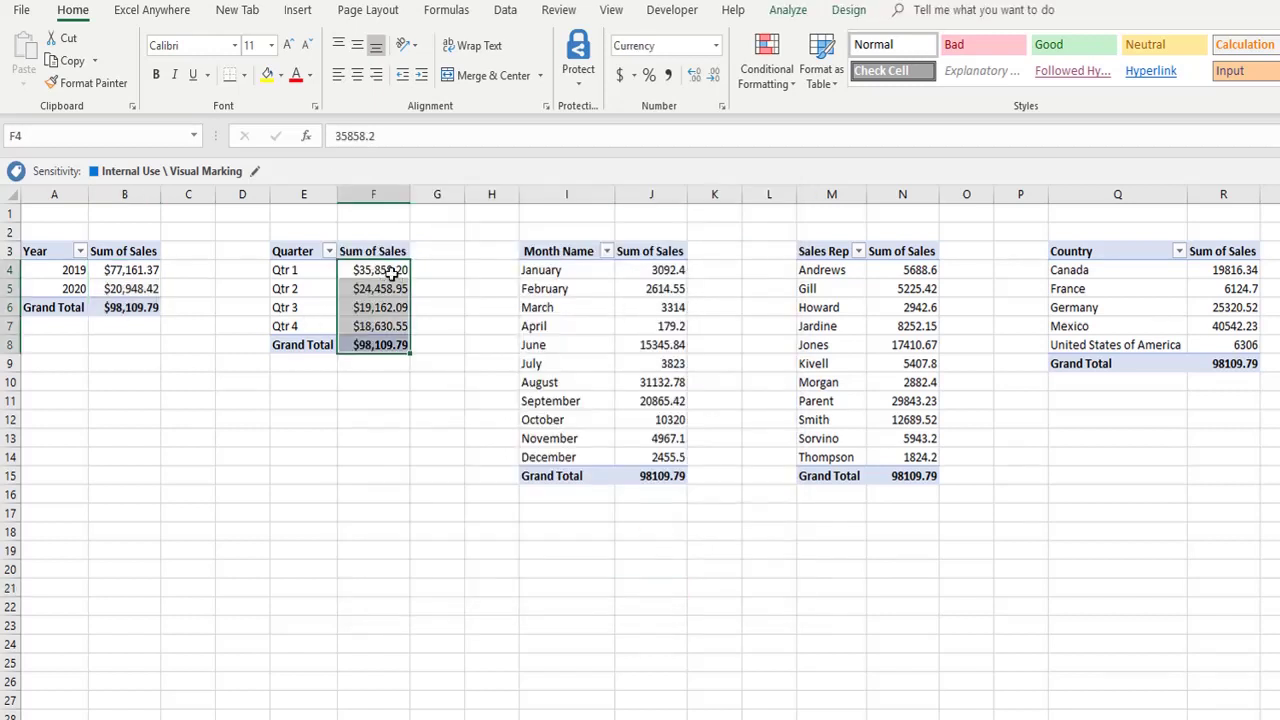
left_click_drag(652, 272, 668, 470)
key("ctrl+1")
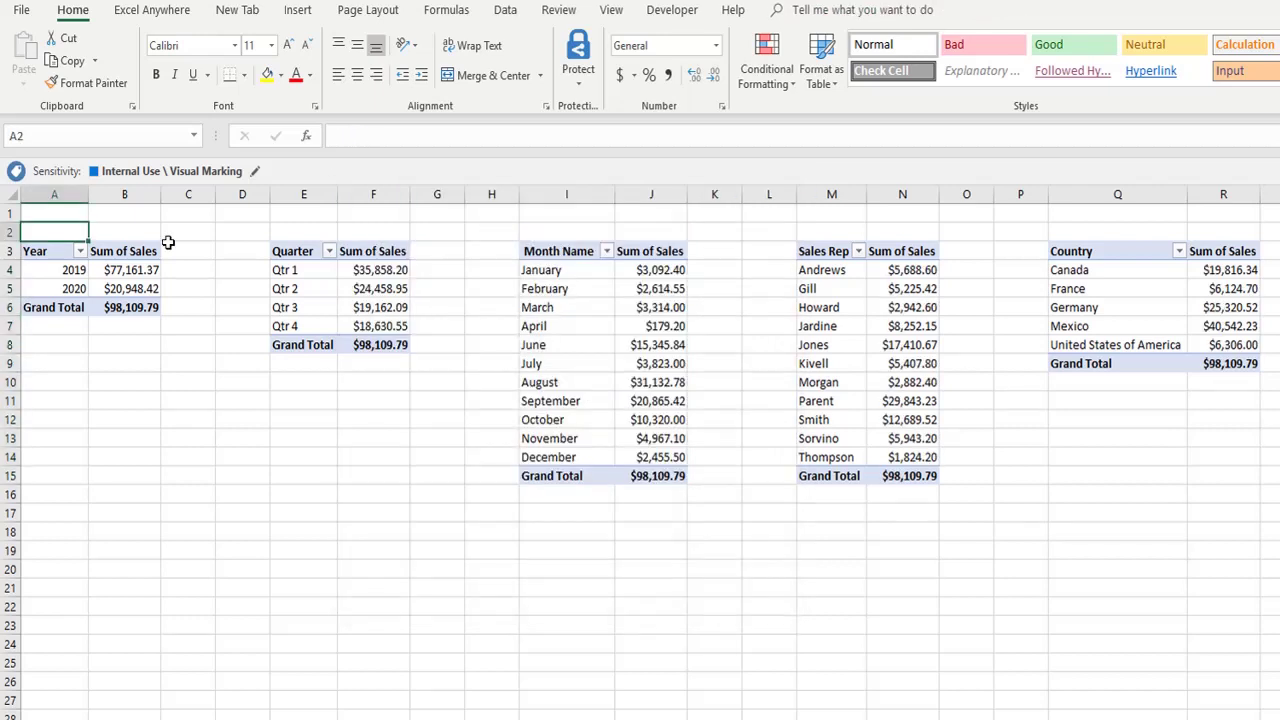
Step: Enter the titles "Sales by Year" in A2 and "Sales by Quarter" in E2 above their PivotTables
type("Sales by Ye")
key("Tab")
key("Tab")
key("Tab")
key("Tab")
type("Sales by ")
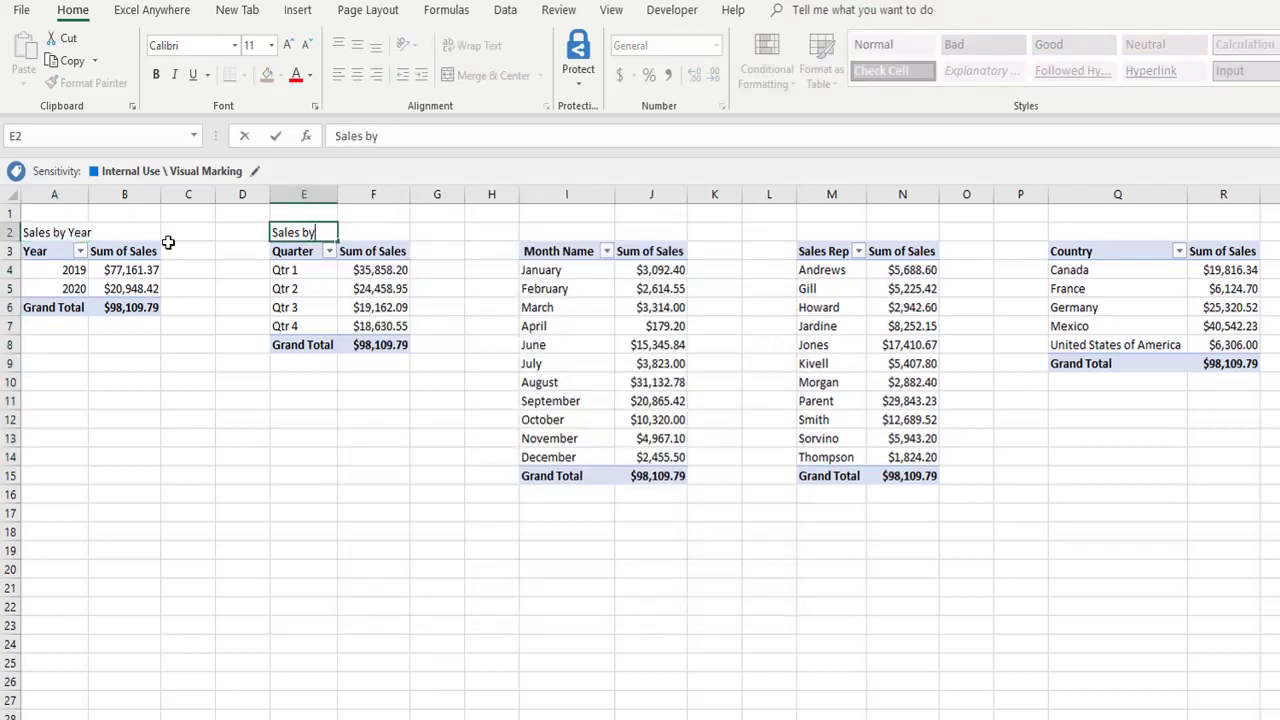
type("Quarter")
Step: Enter the titles "Sales by Month" in I2 and "Sales by Sales Rep" in M2
key("Tab")
key("Tab")
key("Tab")
key("Tab")
type("Sales ")
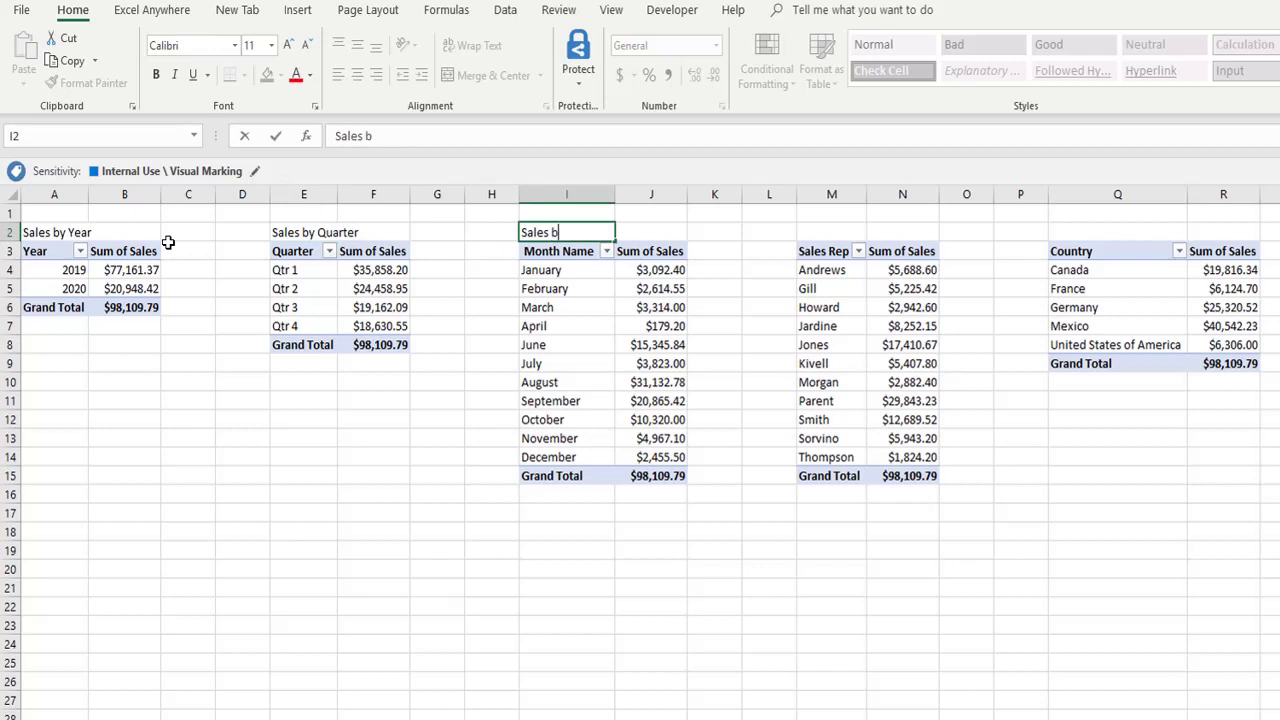
type("by Month")
key("Tab")
key("Tab")
key("Tab")
key("Tab")
type("Sales by")
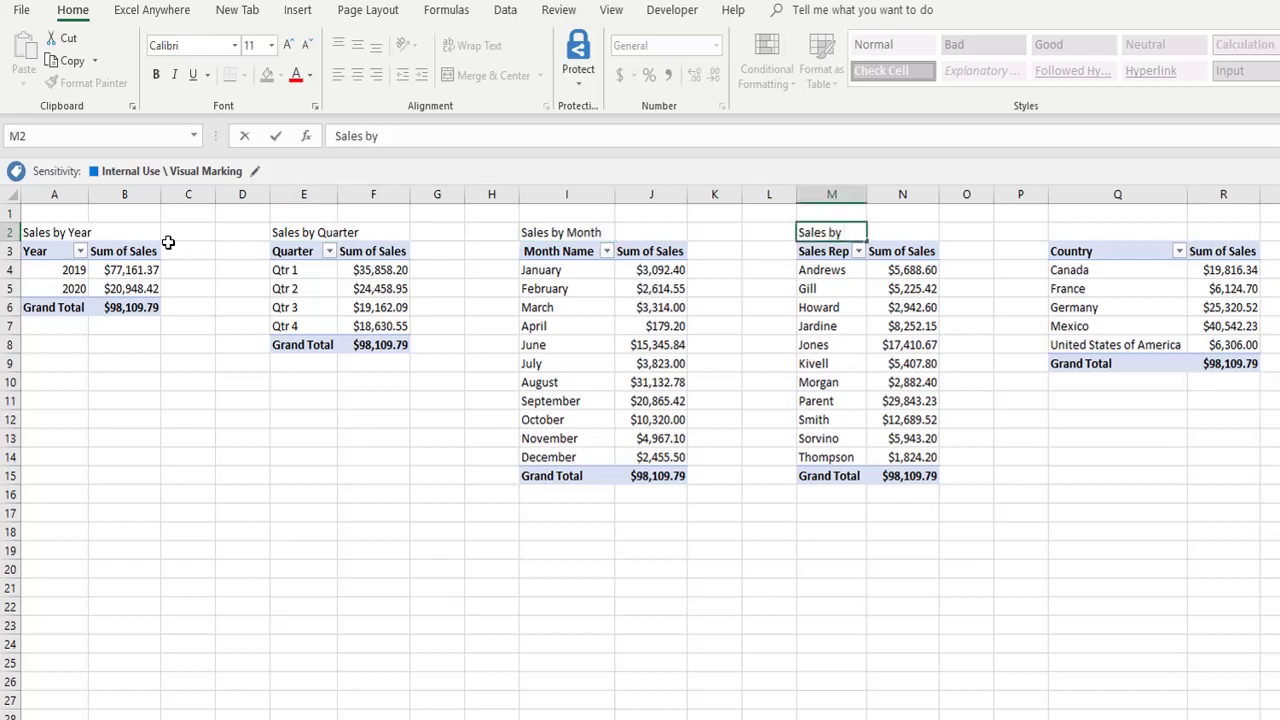
type(" Sales Rep")
Step: Enter the title "Sales by Country" in Q2 above the Country PivotTable
key("Tab")
key("Tab")
key("Tab")
key("Tab")
type("Sales by ")
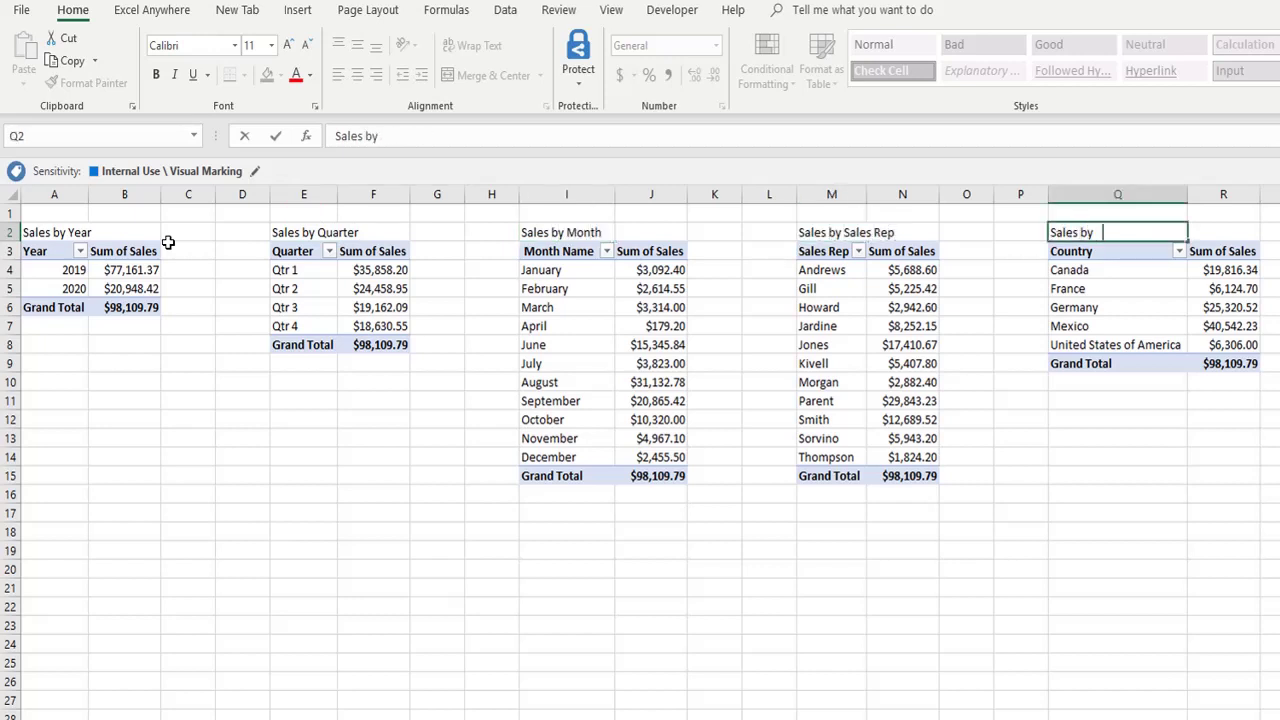
type("Country")
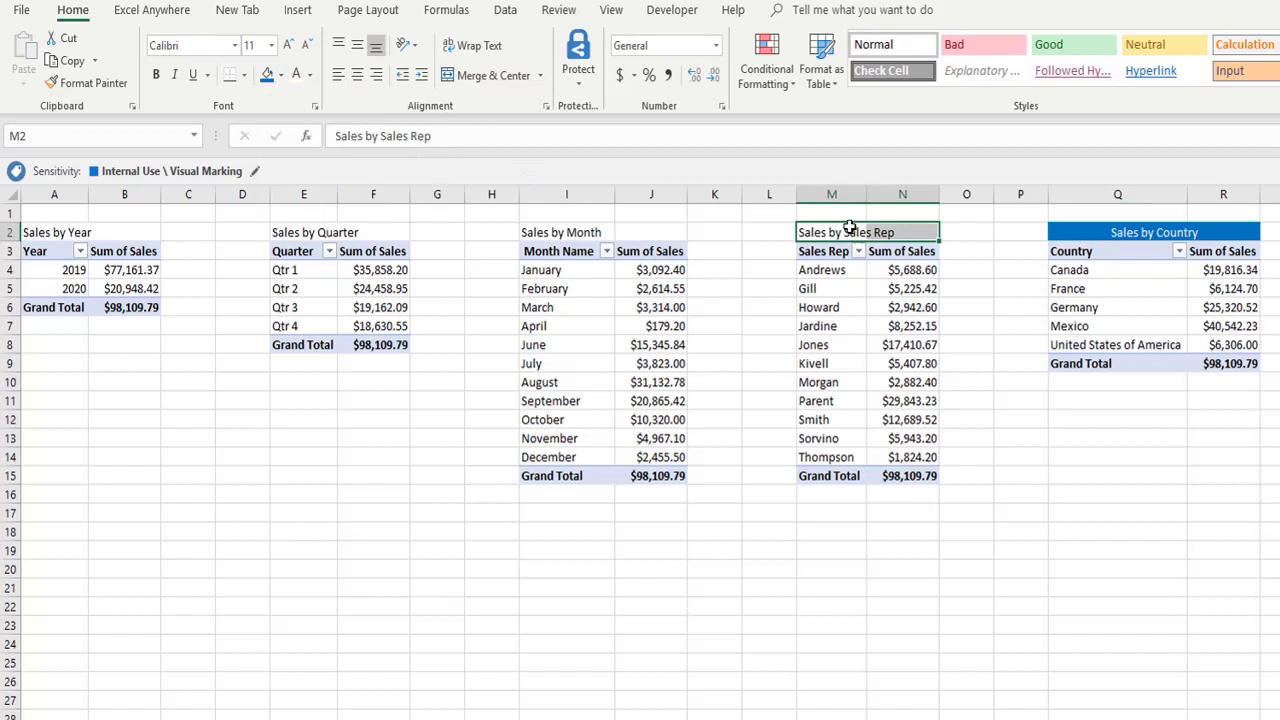
Step: Merge and center the row 2 titles across their PivotTables' two columns, giving them a blue fill and white font
left_click(500, 80)
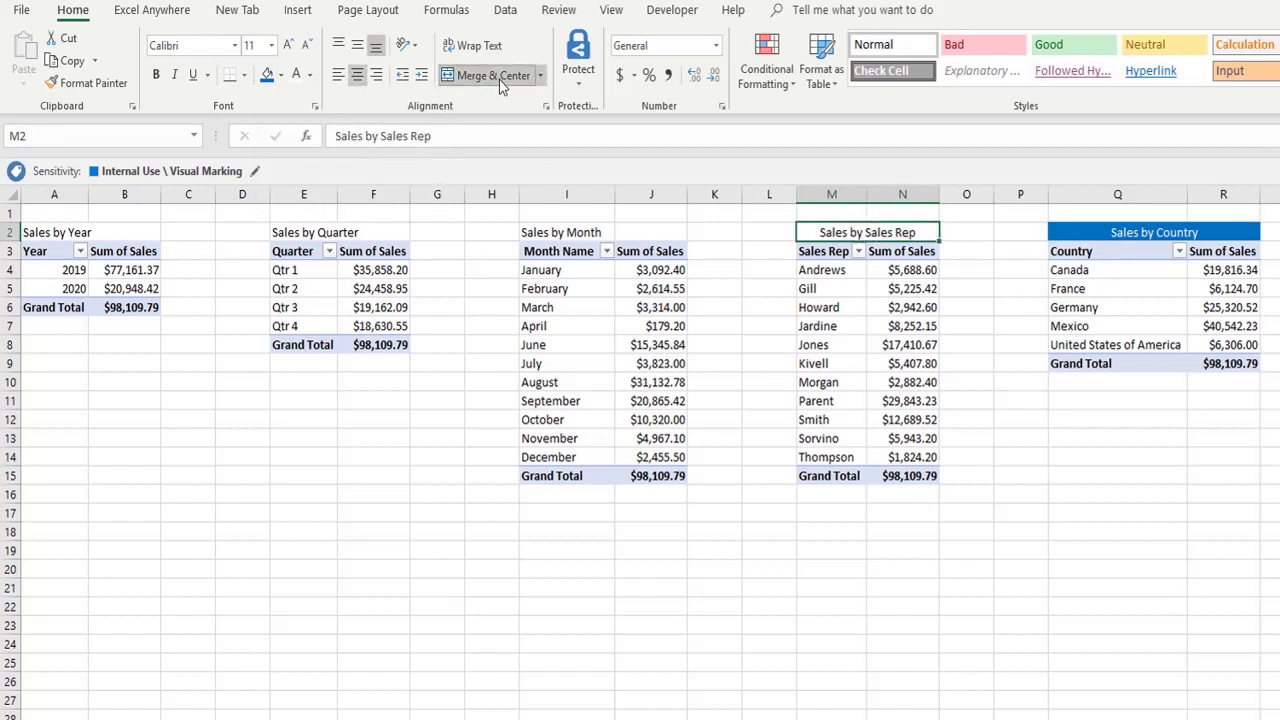
left_click(266, 75)
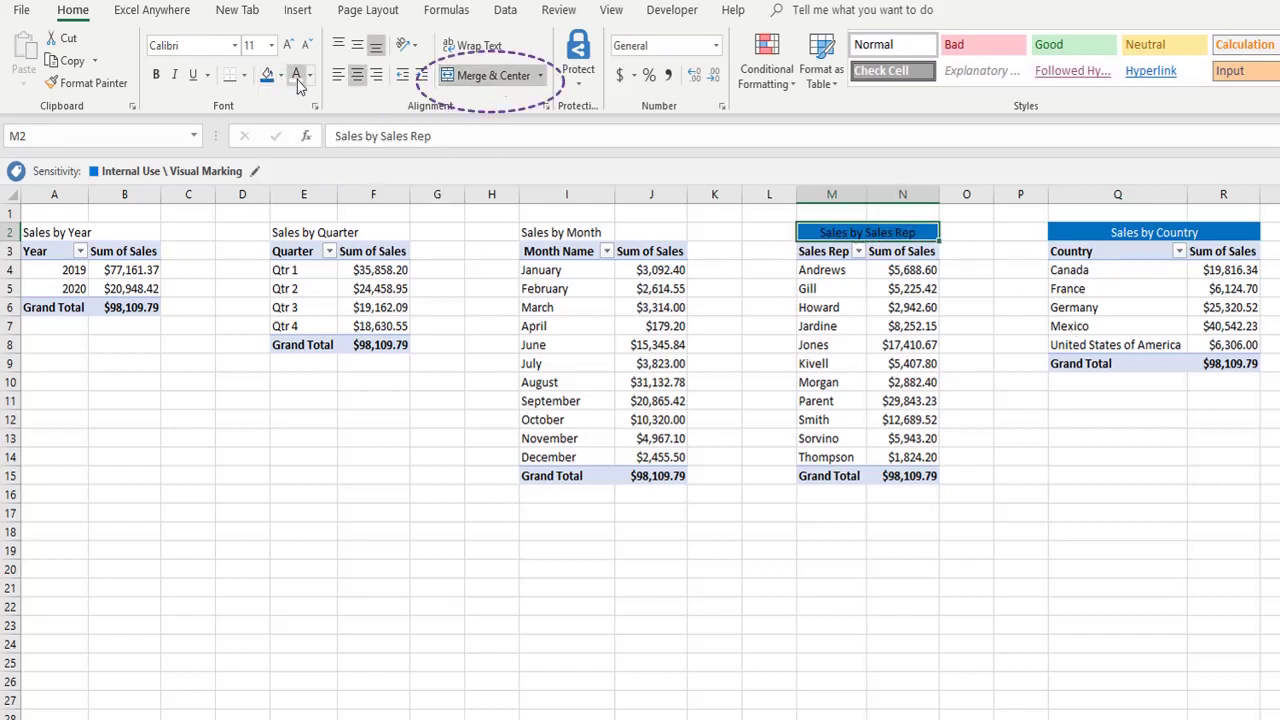
left_click_drag(637, 231, 603, 231)
left_click(493, 75)
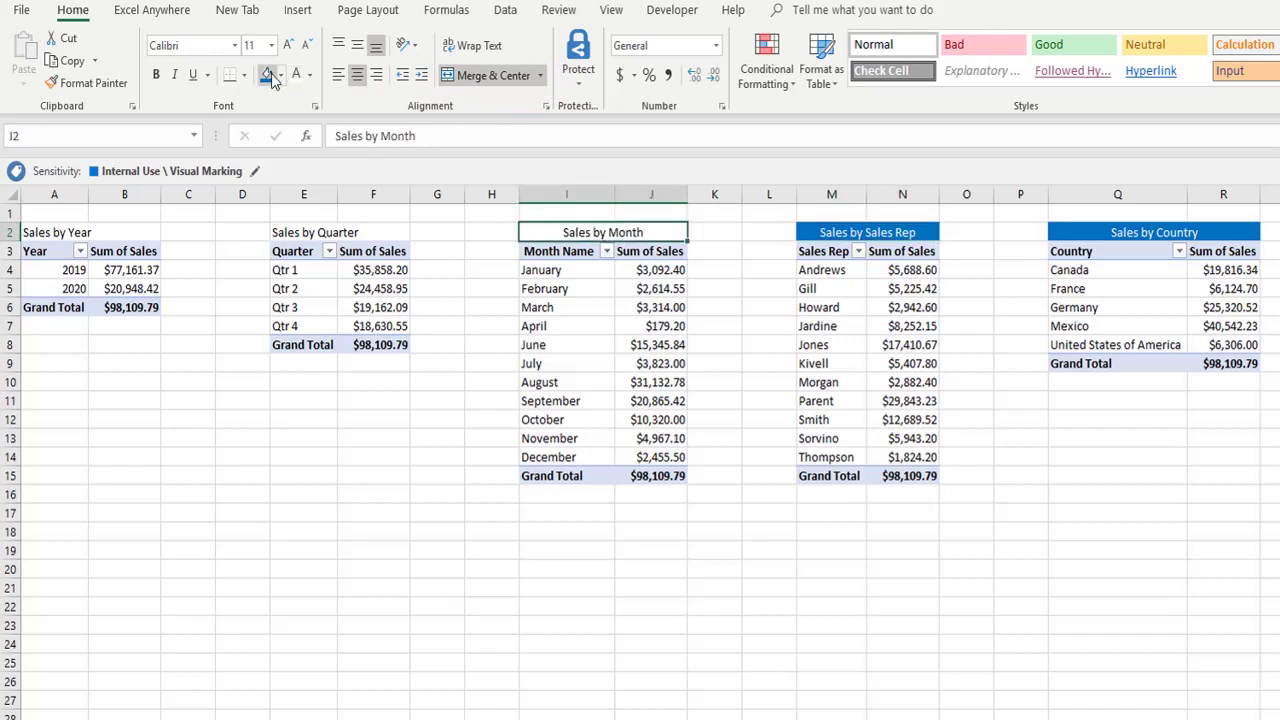
left_click(266, 75)
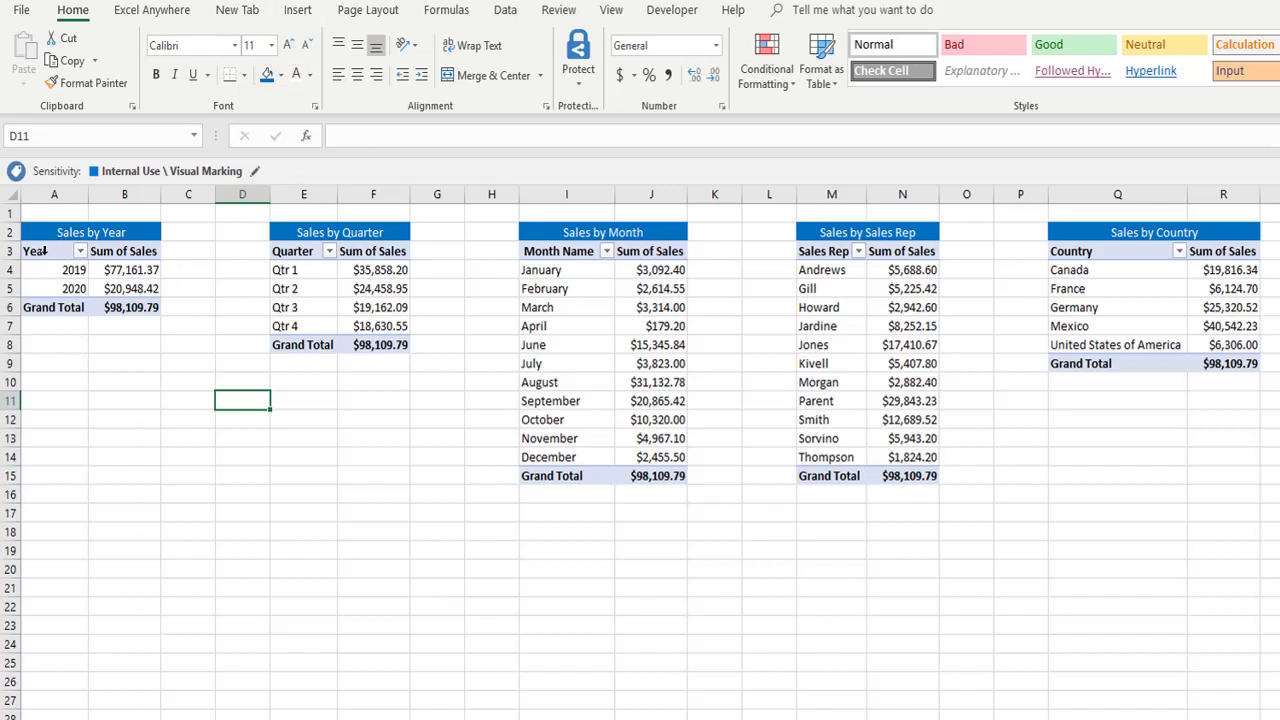
Step: Insert a 3-D pie chart from the Year PivotTable range A3:B5 and place it below that table
left_click_drag(48, 254, 130, 288)
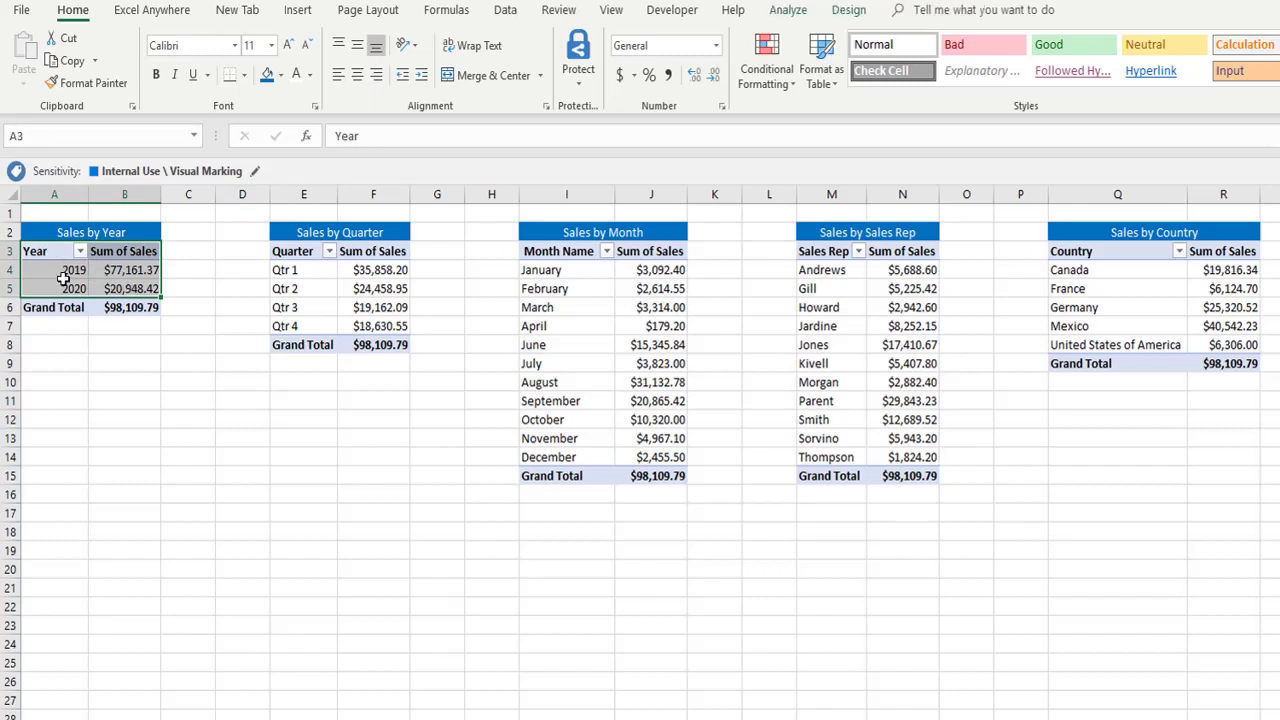
left_click(297, 10)
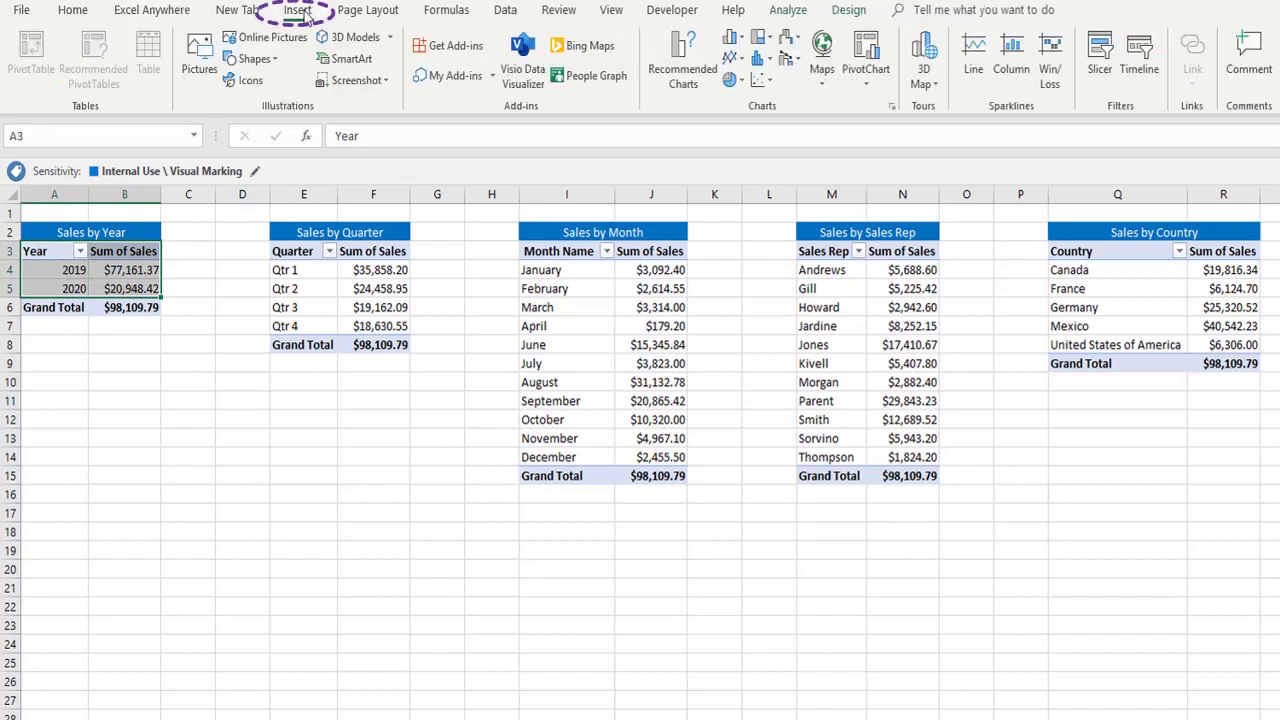
left_click(733, 37)
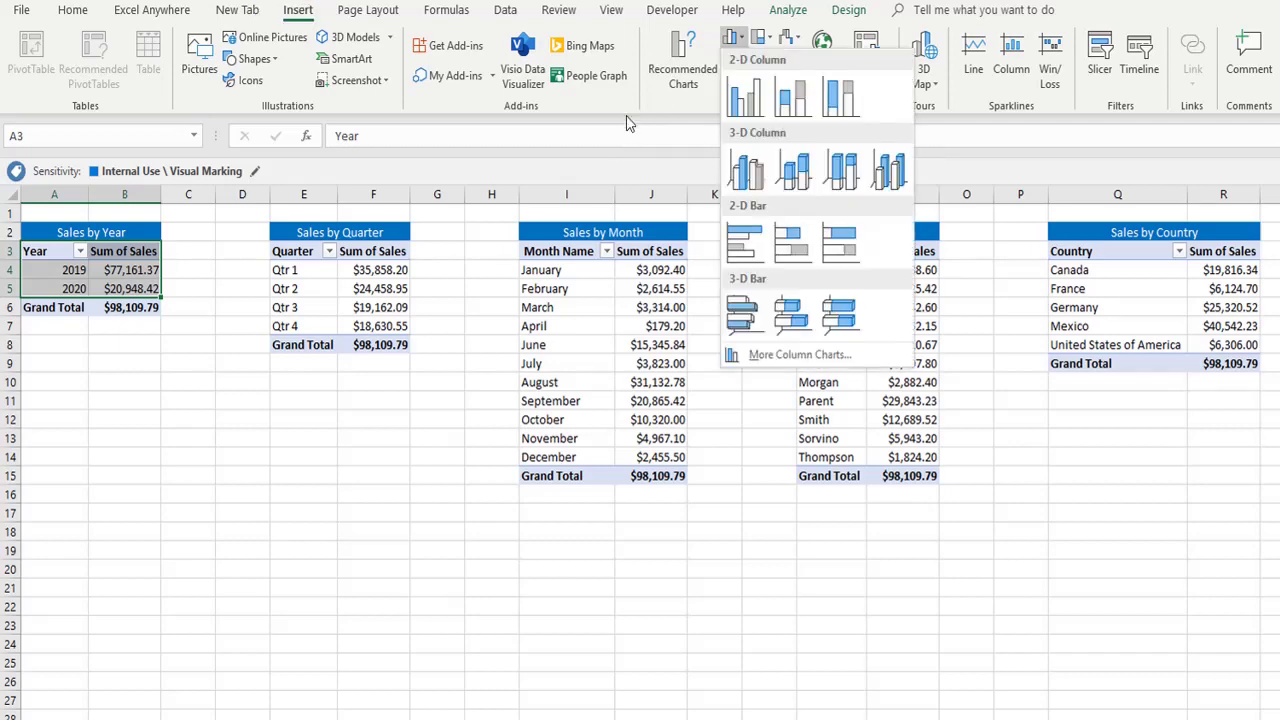
left_click(661, 95)
key("Escape")
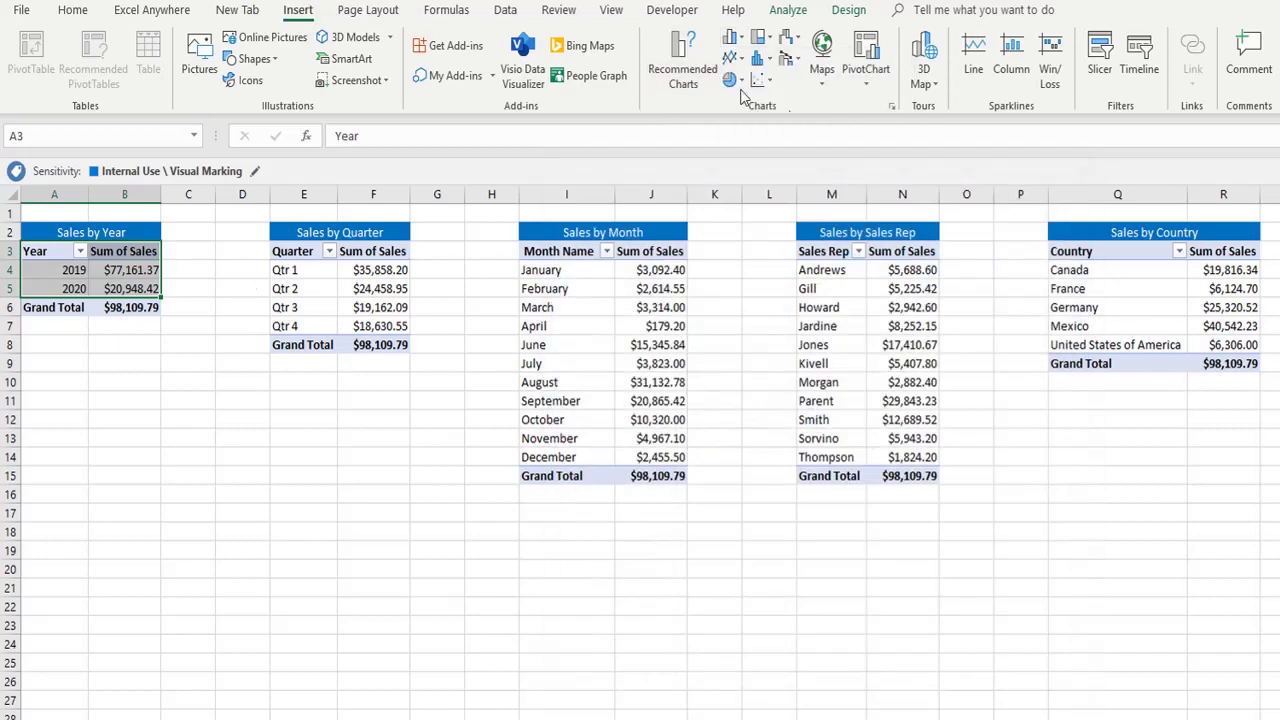
left_click(730, 82)
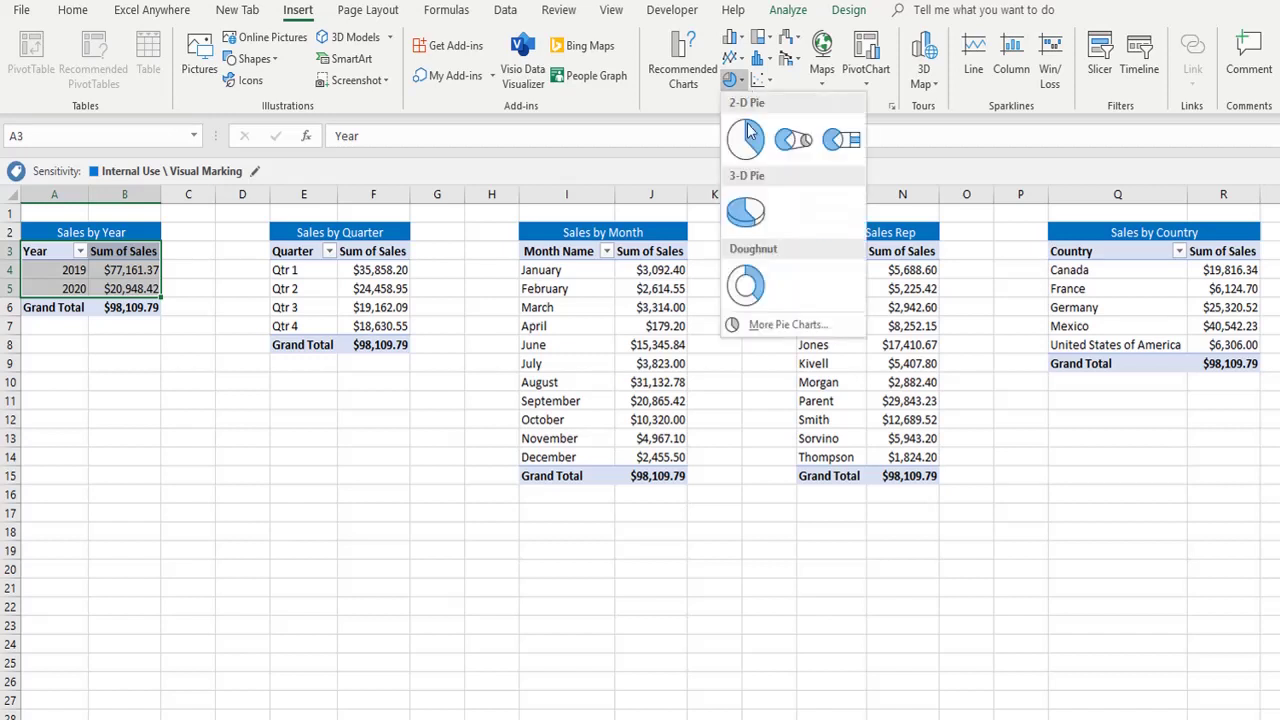
left_click(745, 216)
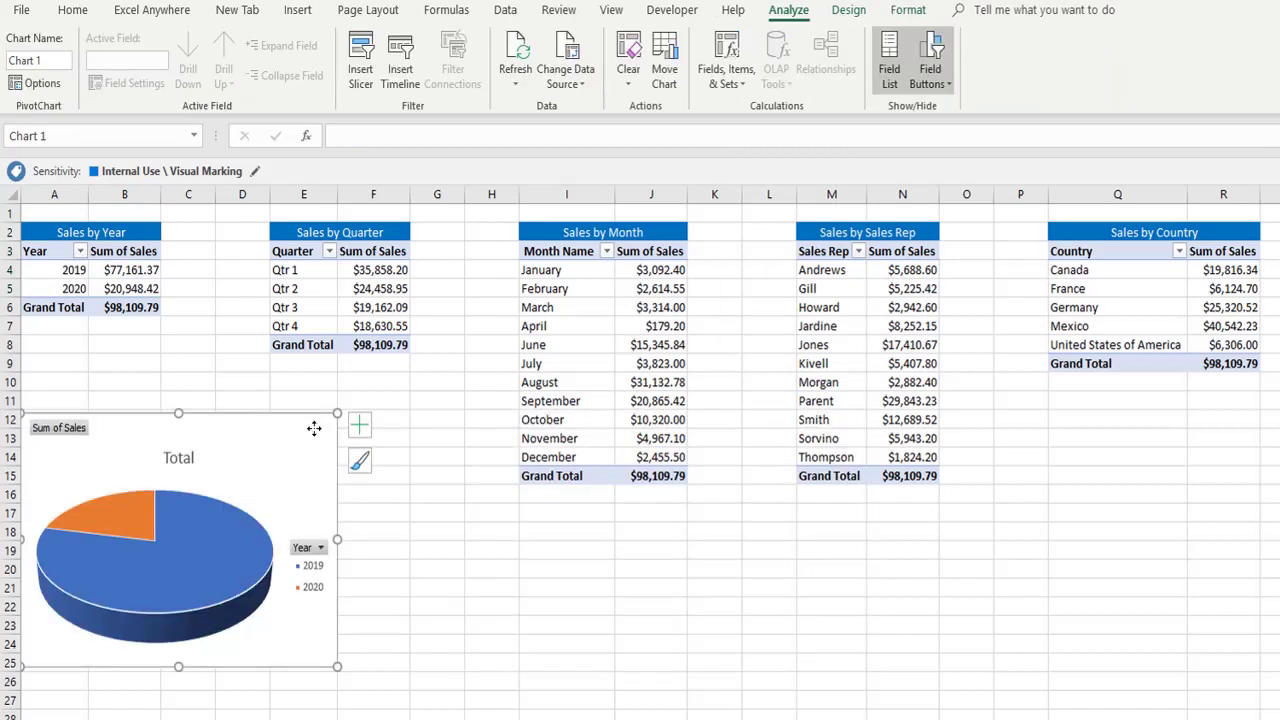
Step: Add data labels to the Year pie chart
left_click(359, 425)
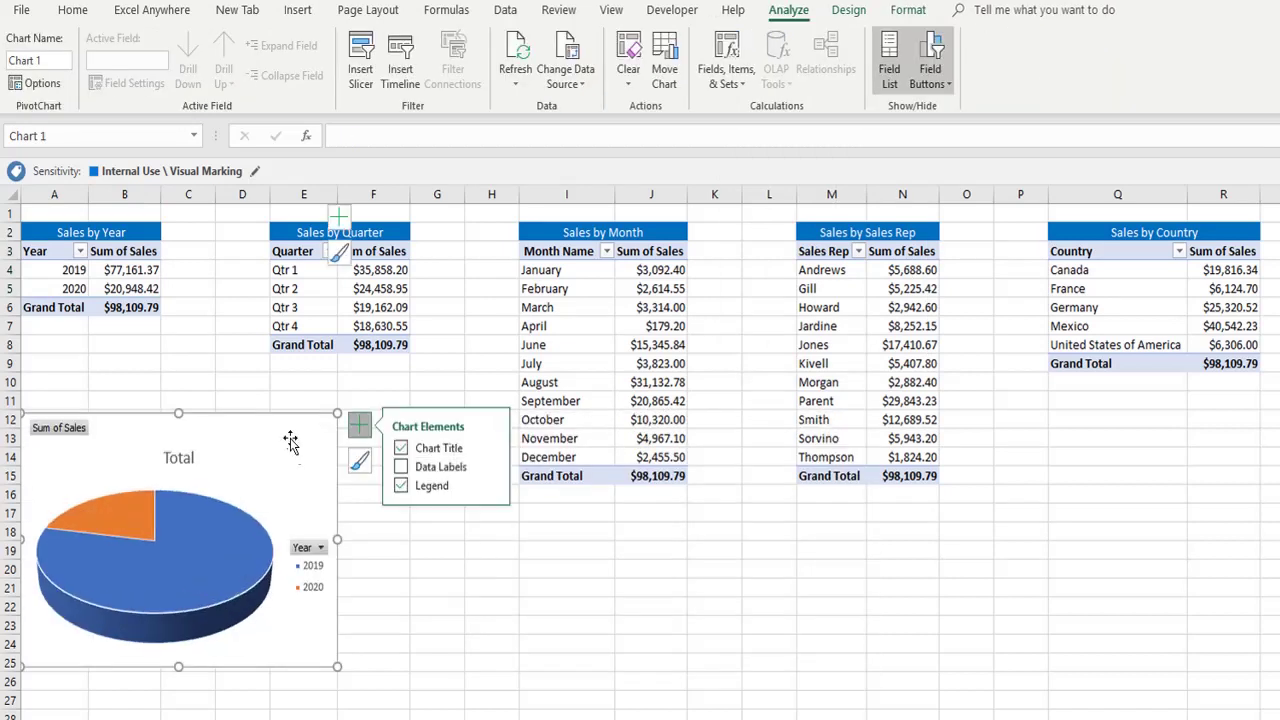
mouse_move(166, 538)
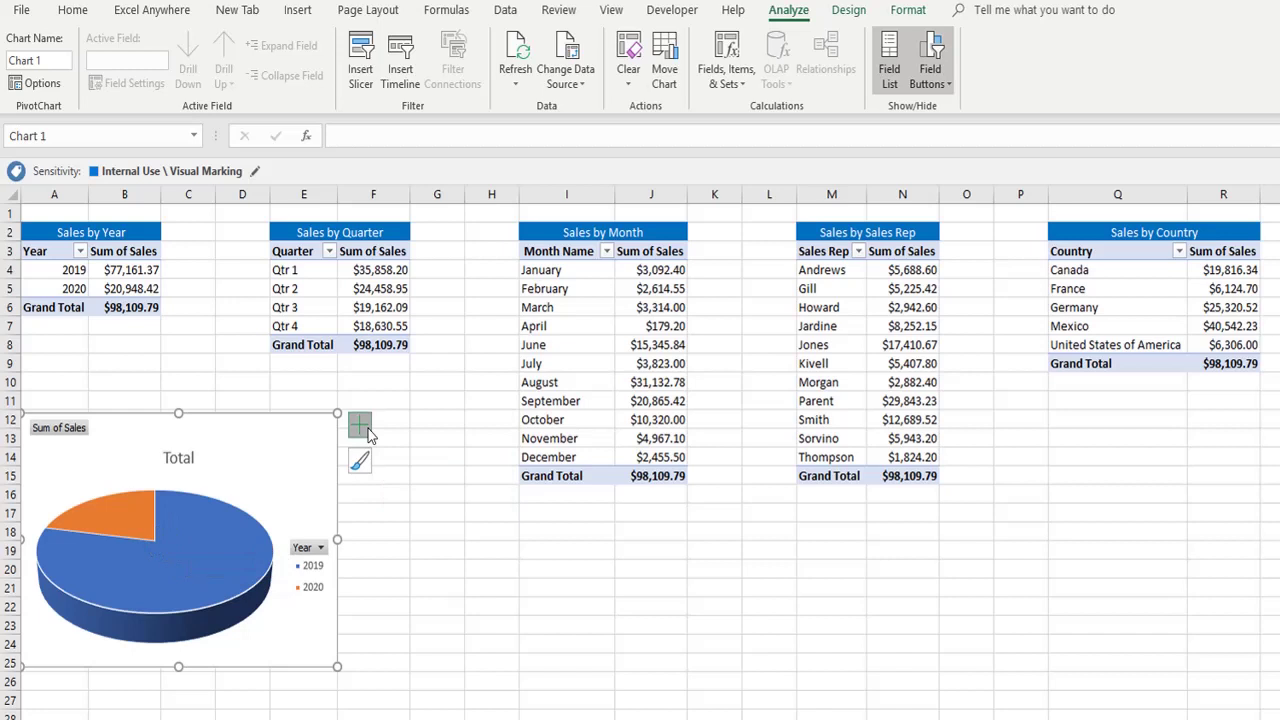
left_click(362, 428)
left_click(401, 467)
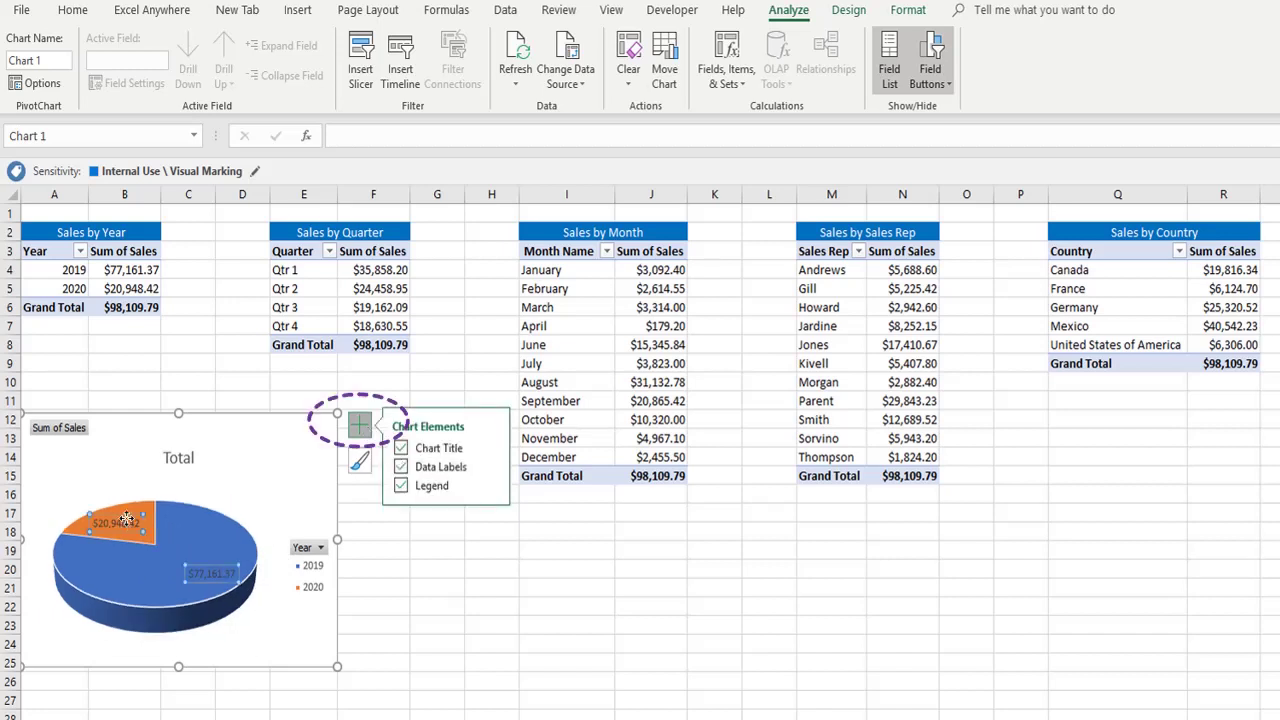
left_click(71, 10)
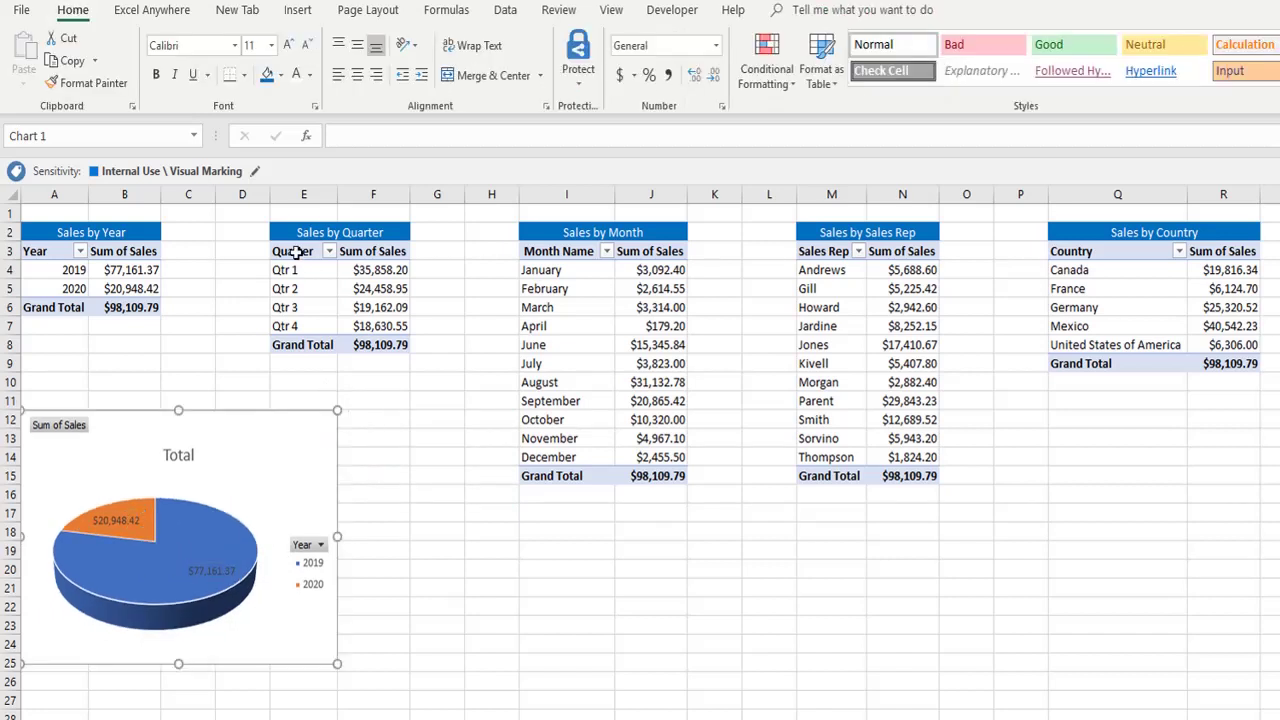
left_click(358, 365)
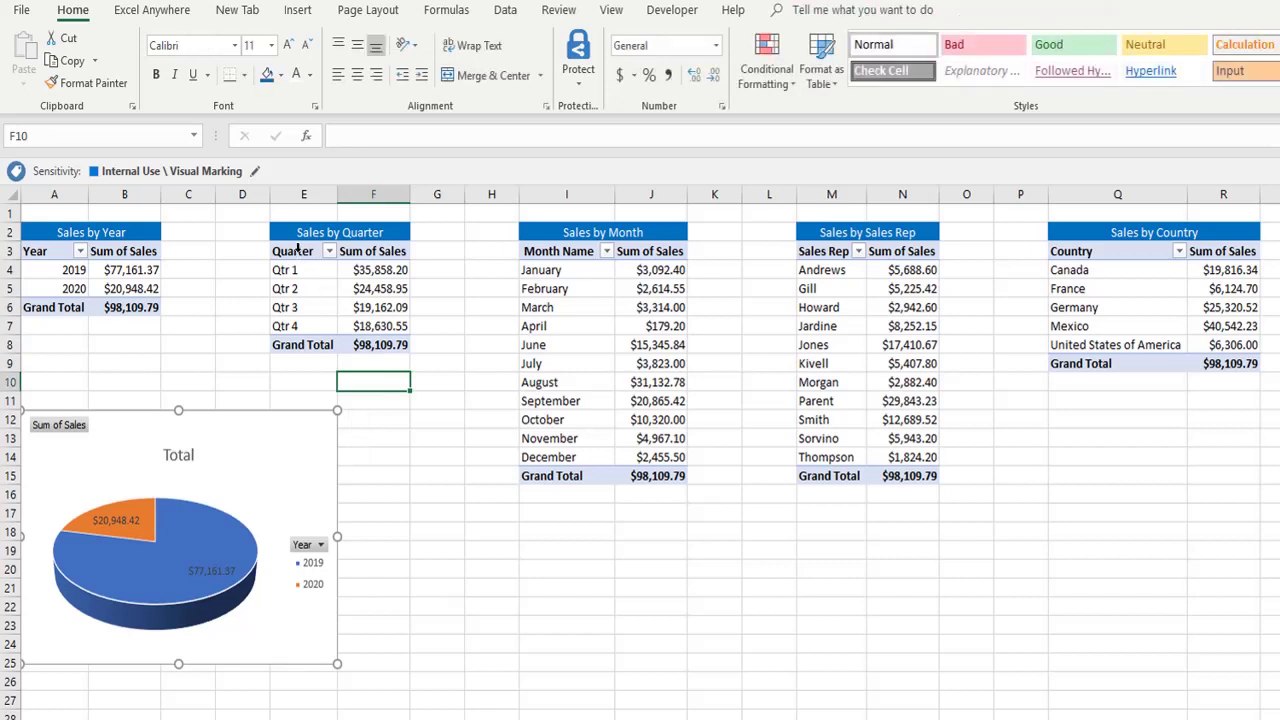
Step: Insert a line chart with markers from the Quarter PivotTable range E3:F7 and place it beneath the tables, around row 22
left_click_drag(300, 251, 395, 326)
left_click(298, 10)
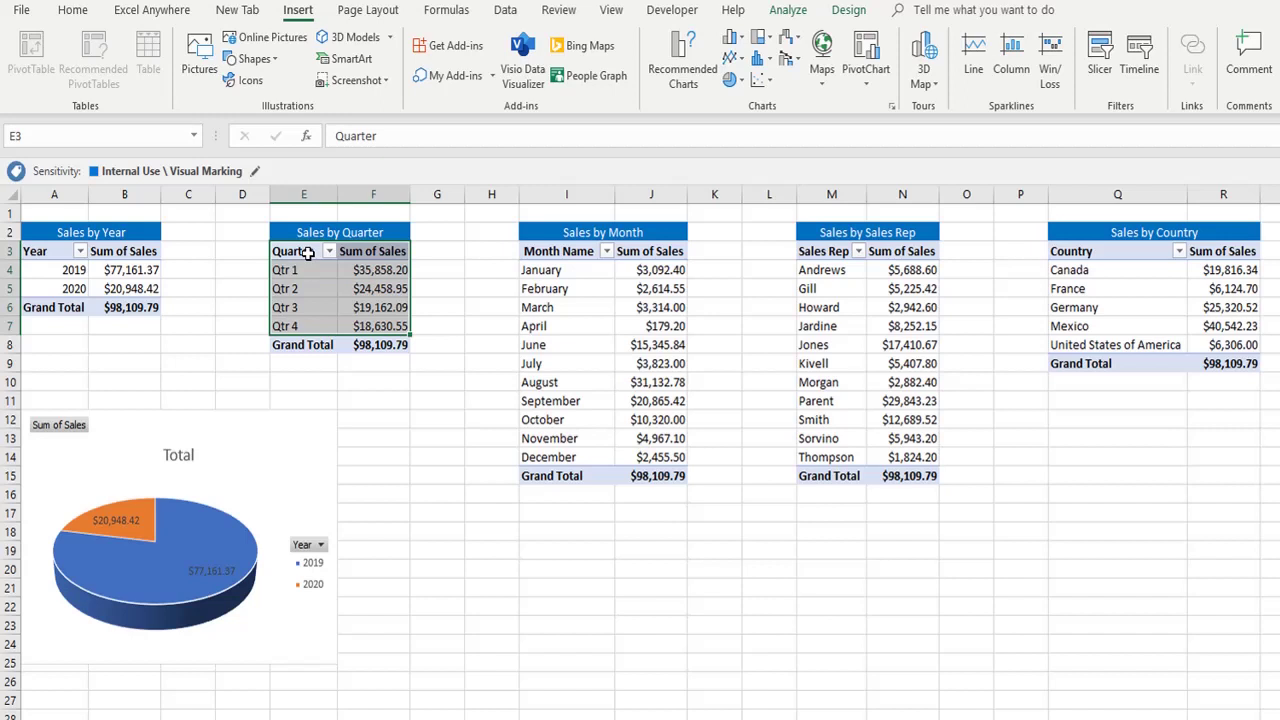
left_click(745, 67)
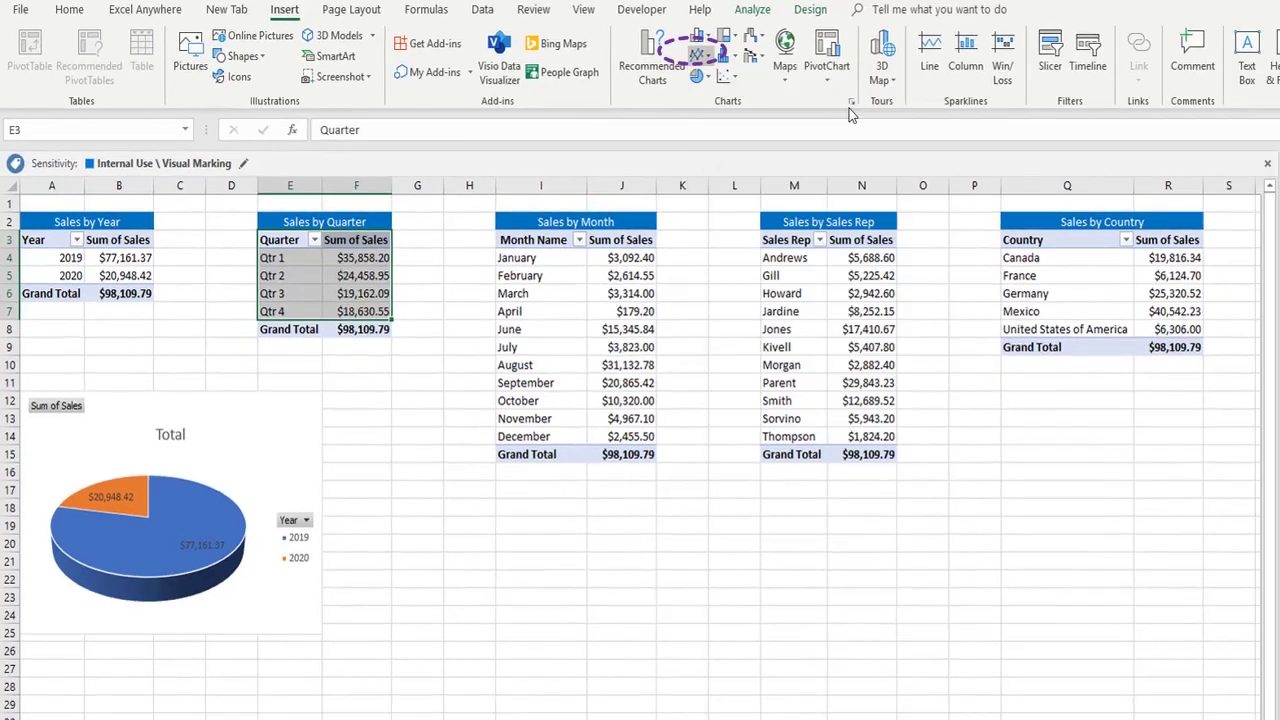
left_click(849, 108)
left_click_drag(470, 365, 317, 508)
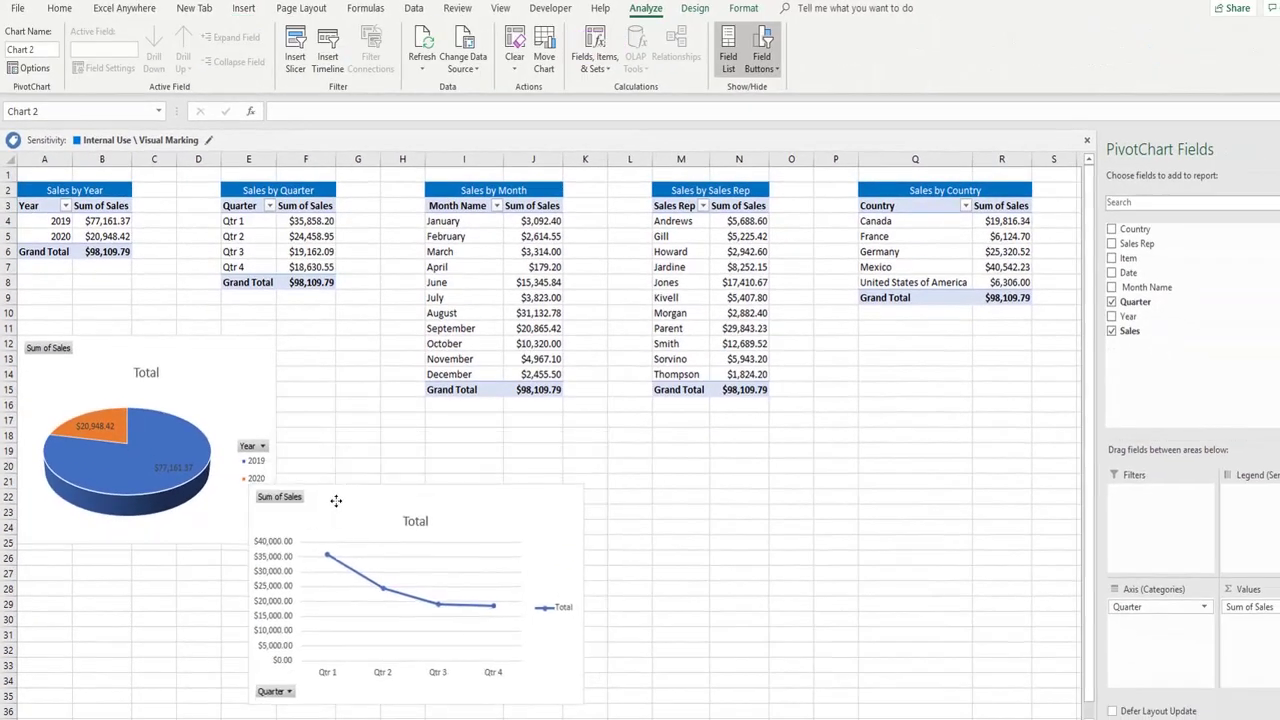
Step: Add data labels to the Quarter line chart
right_click(270, 505)
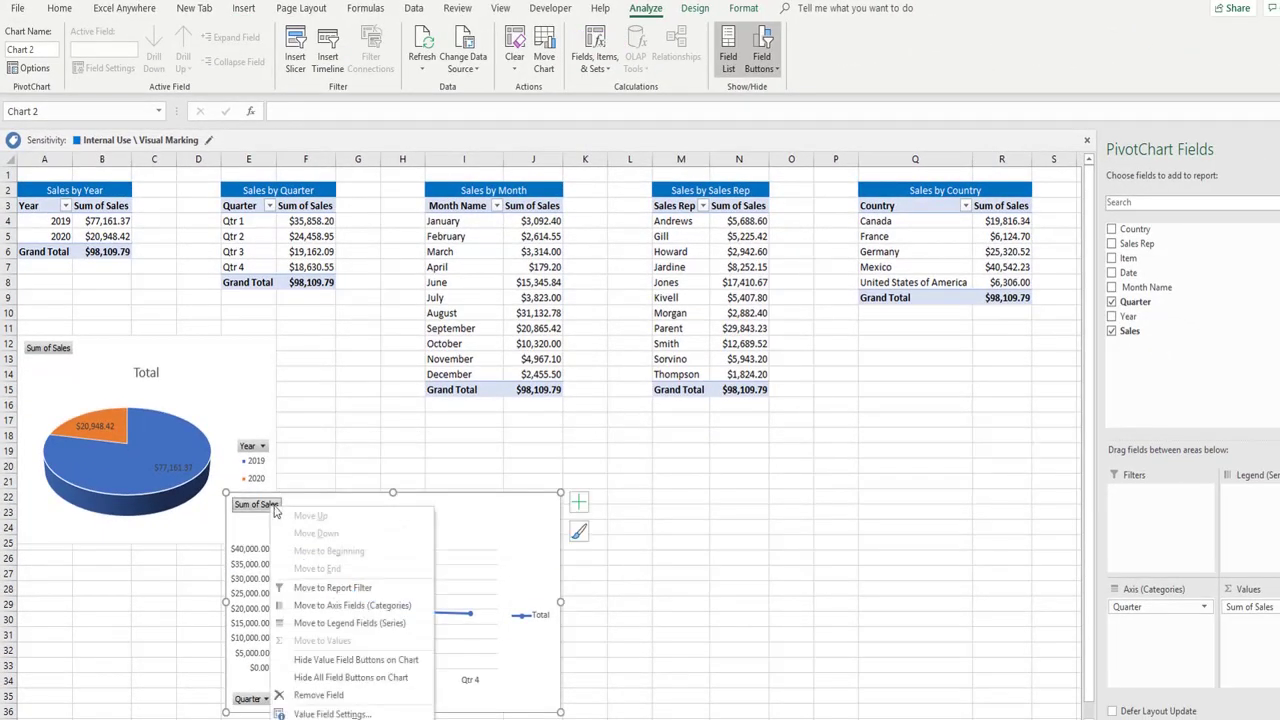
left_click(580, 512)
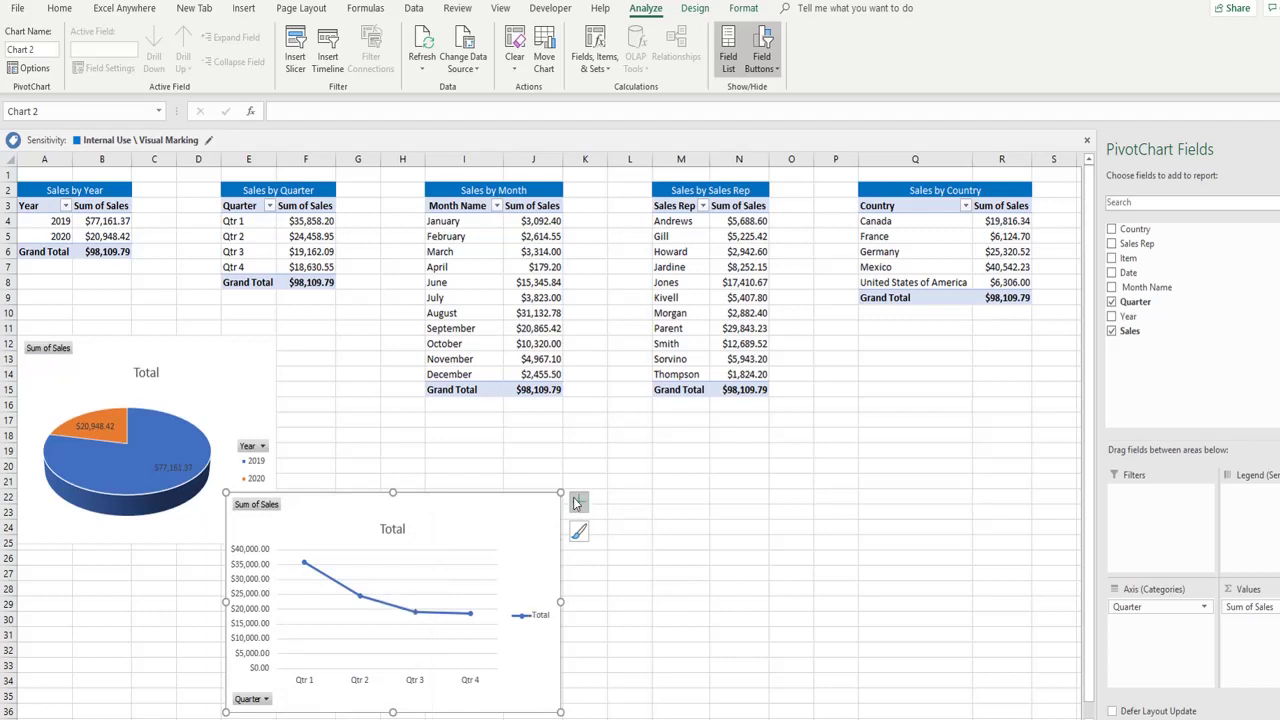
left_click(580, 504)
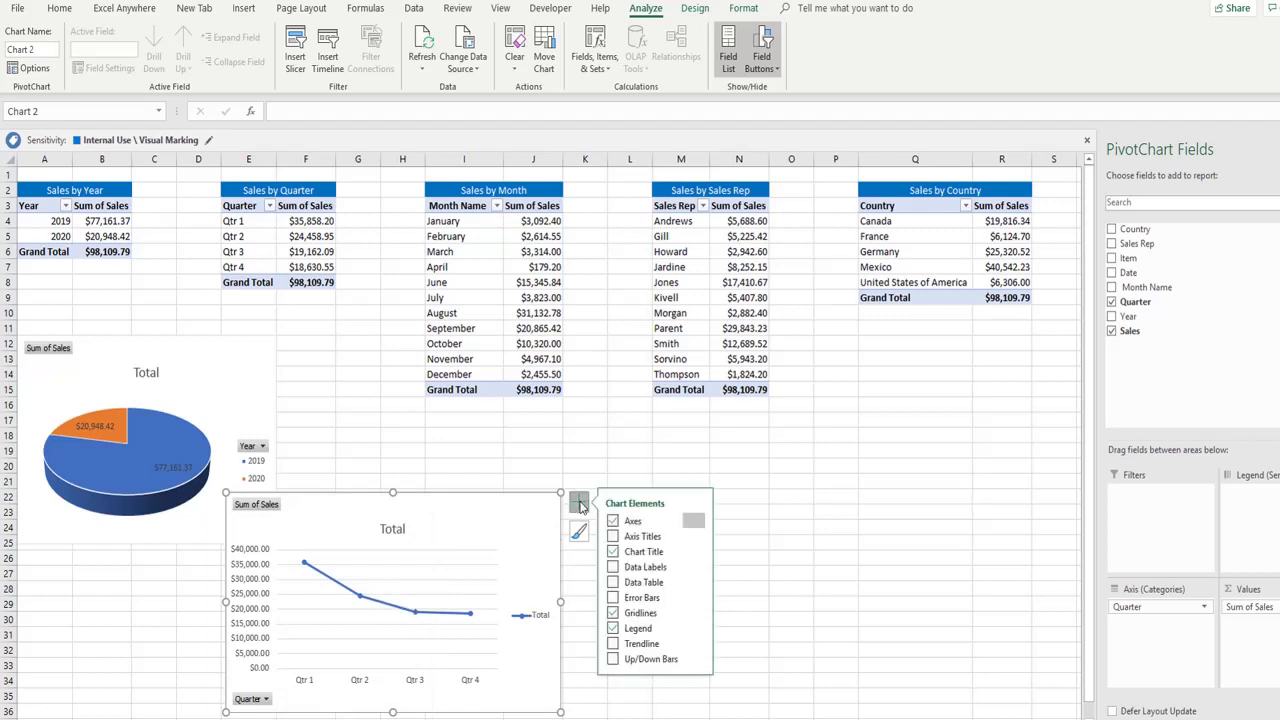
left_click(613, 567)
Step: Insert a line chart with markers from the Month Name PivotTable range I3:J14 and place it beside the Quarter chart
left_click(463, 435)
left_click_drag(448, 206, 547, 374)
left_click(630, 374)
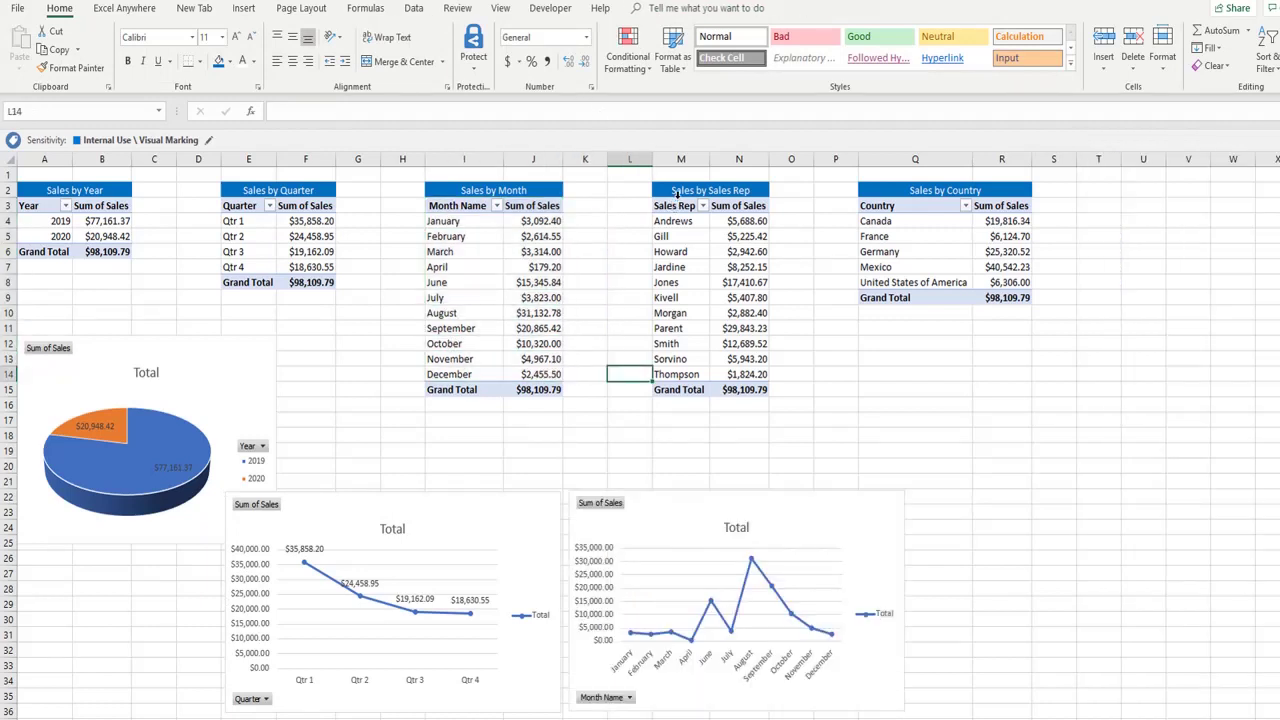
Step: Insert a 3-D clustered column chart from the Sales Rep PivotTable range M3:N14 and move it beside the Month Name chart
left_click_drag(677, 202, 746, 379)
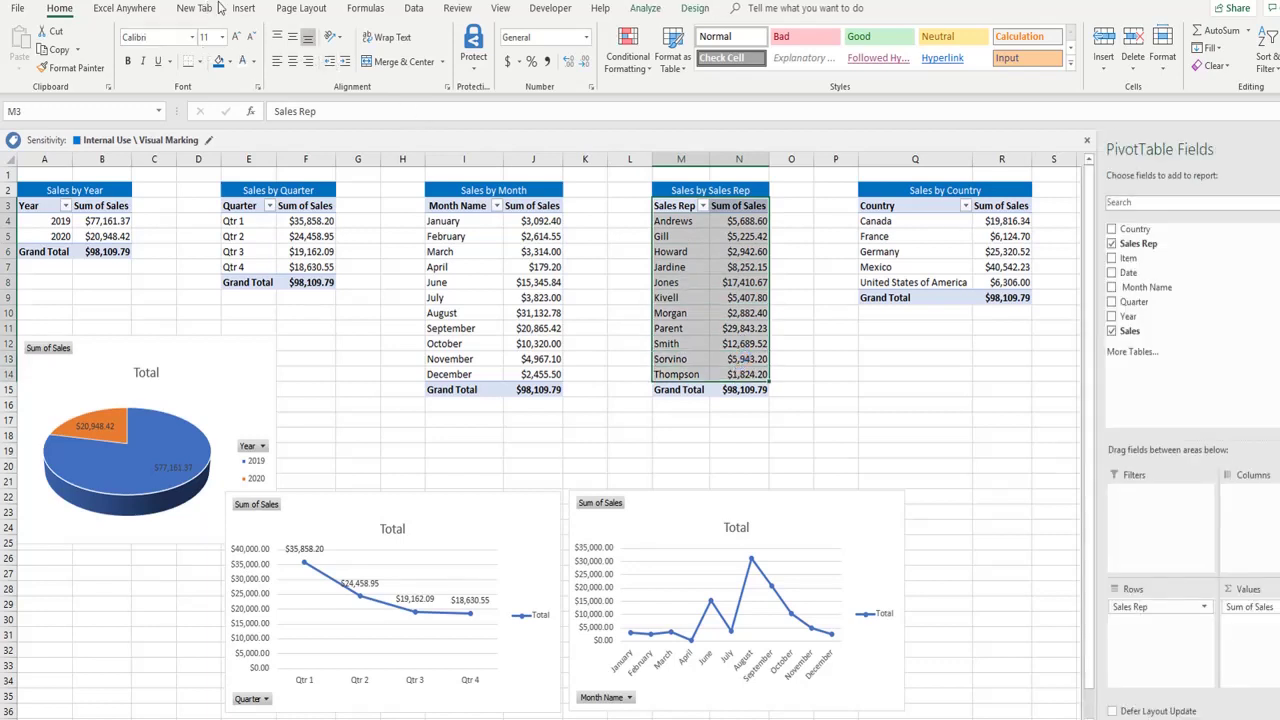
left_click(243, 10)
left_click(603, 34)
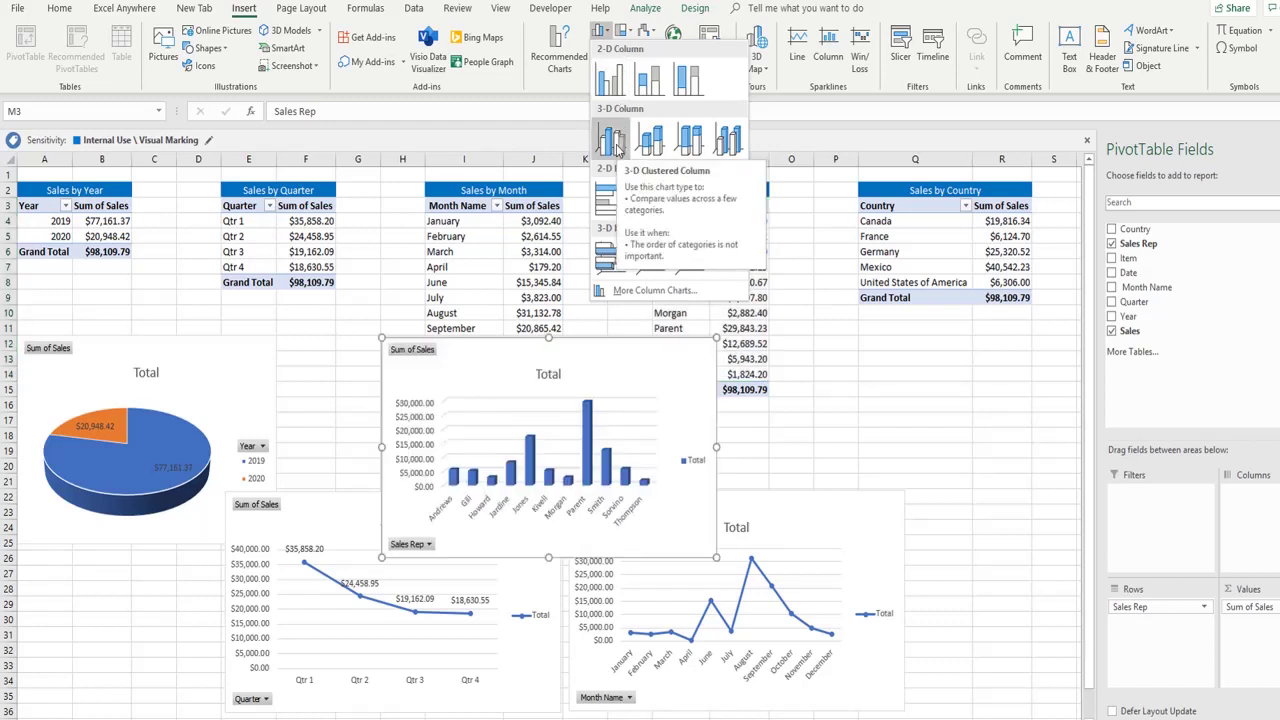
left_click(616, 147)
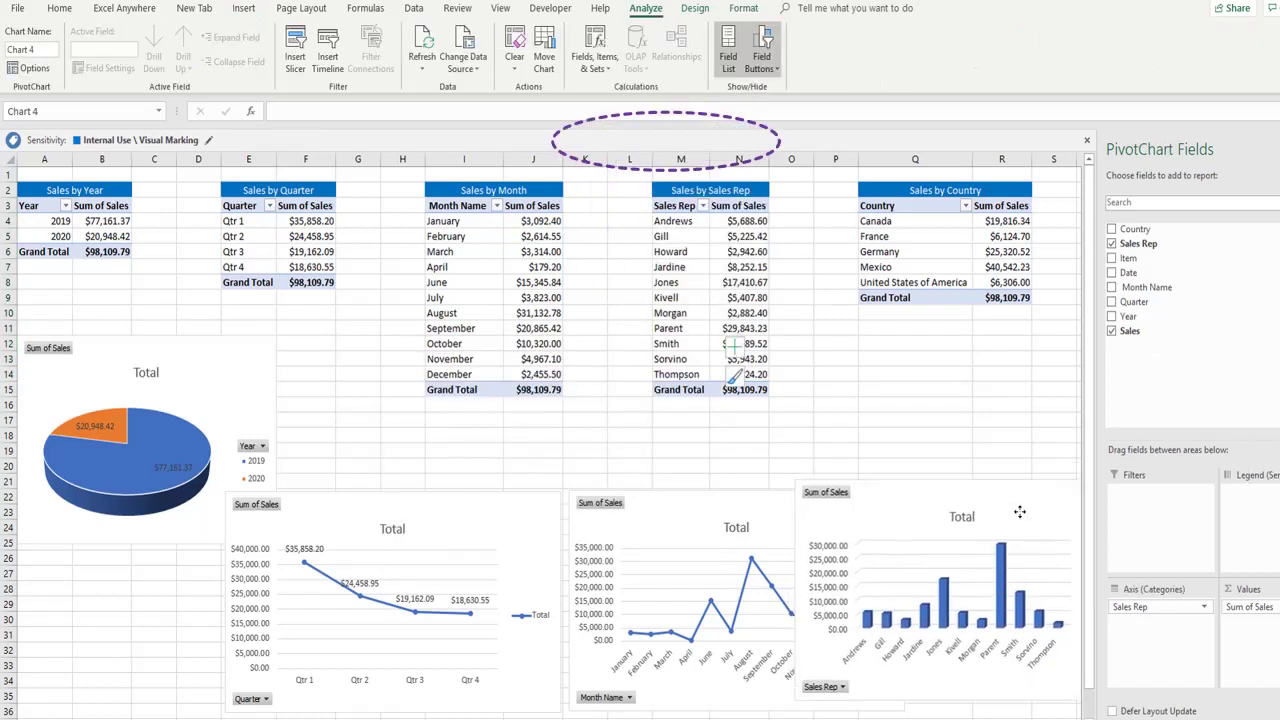
Step: Shift the Sales Rep chart slightly down and insert a clustered bar chart from the Country PivotTable range Q3:R8
left_click_drag(1000, 502, 1022, 517)
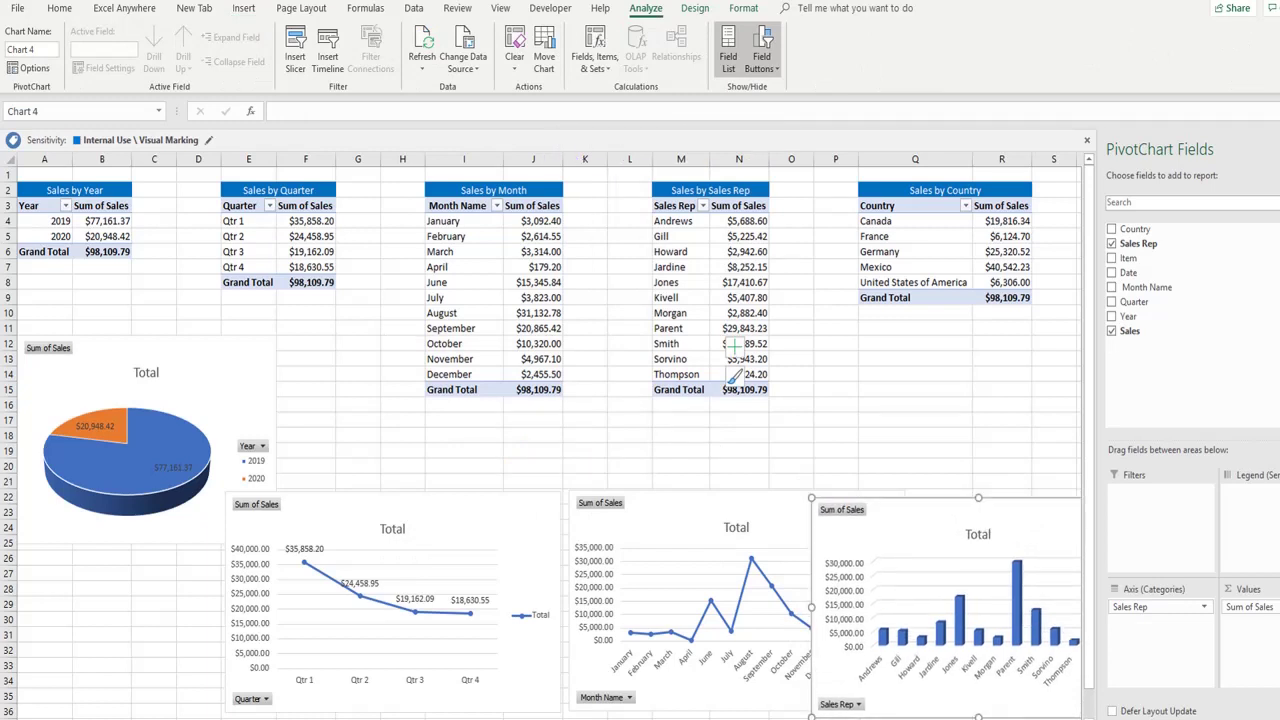
left_click(899, 207)
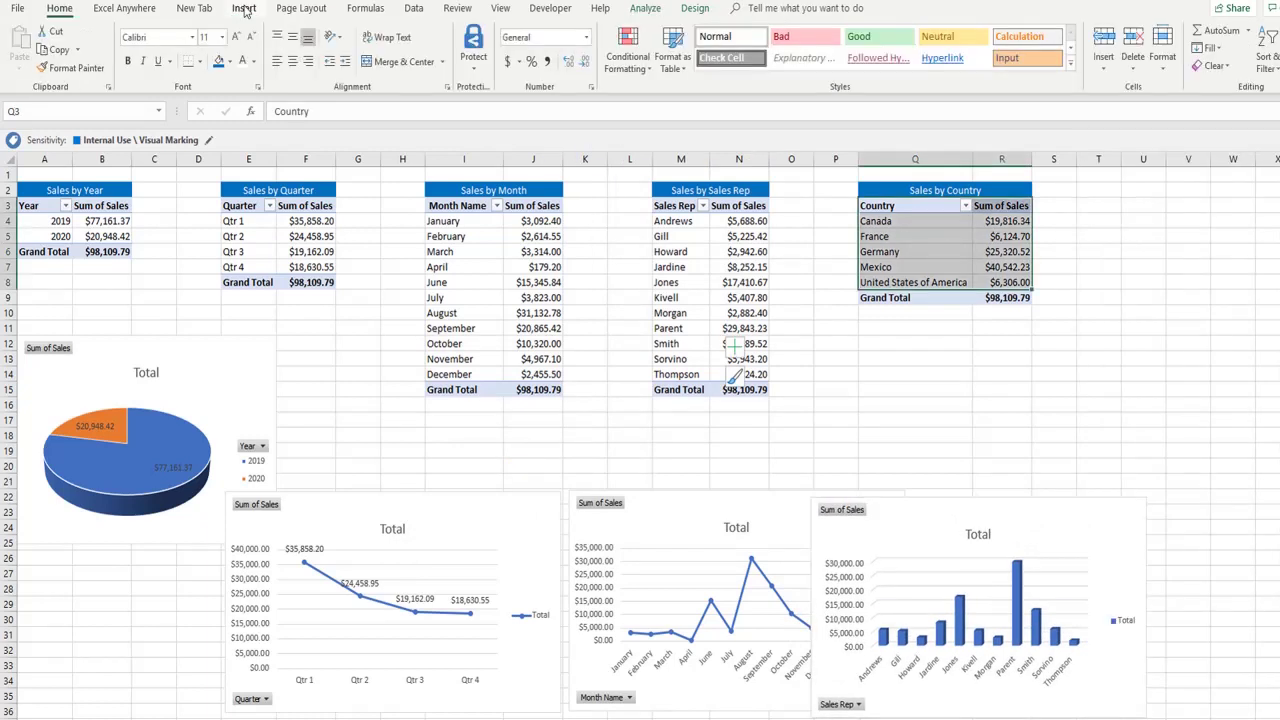
left_click(244, 9)
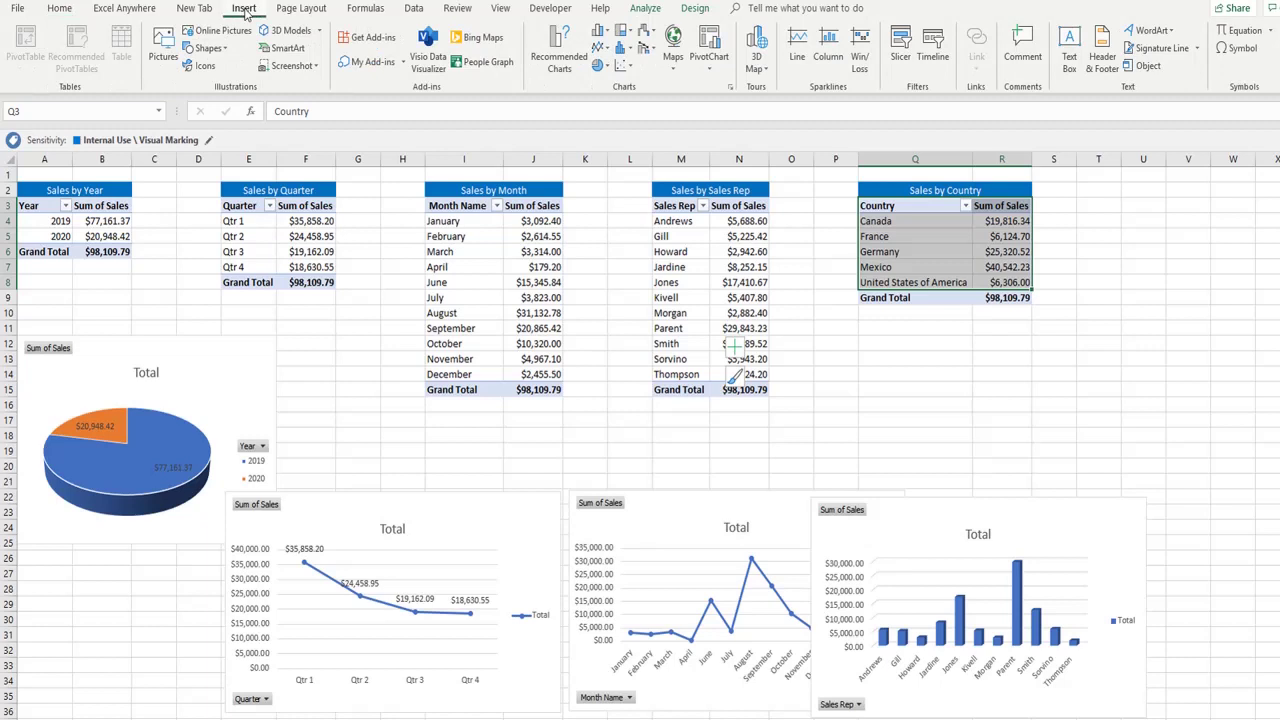
left_click(598, 31)
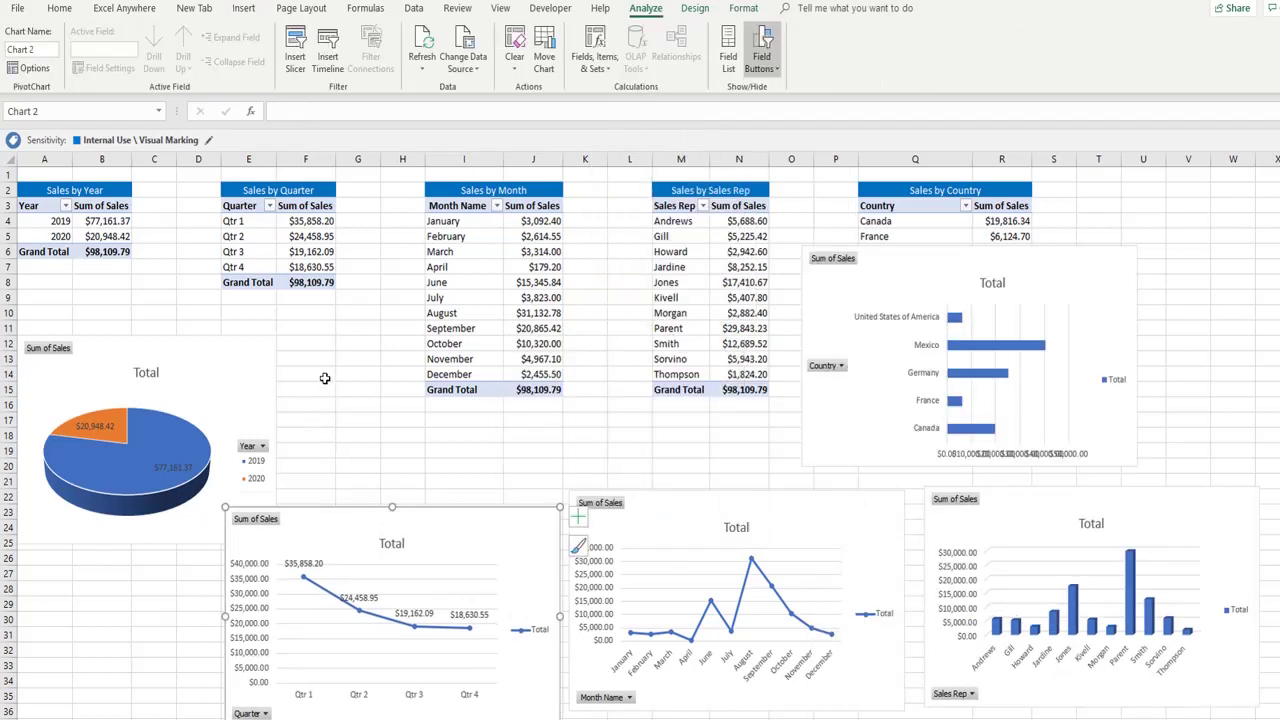
Step: Hide all field buttons on the Year, Quarter, Month Name, Sales Rep and Country charts
left_click(57, 357)
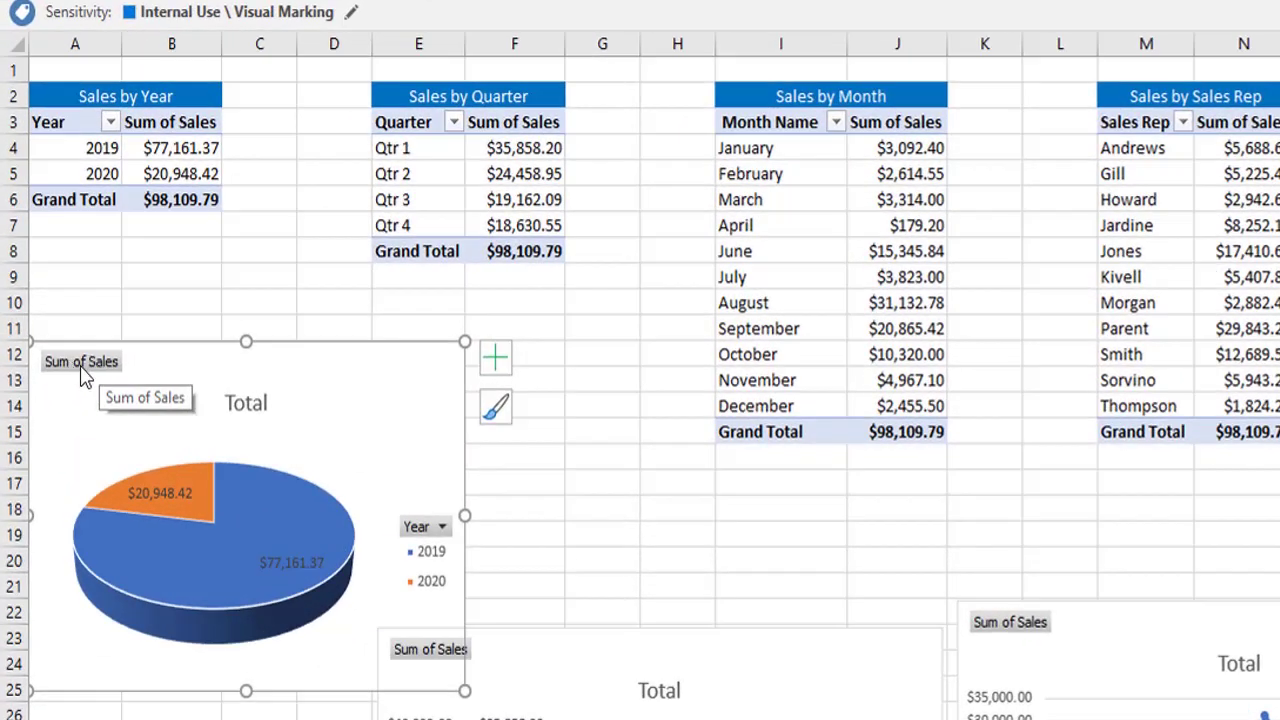
right_click(85, 368)
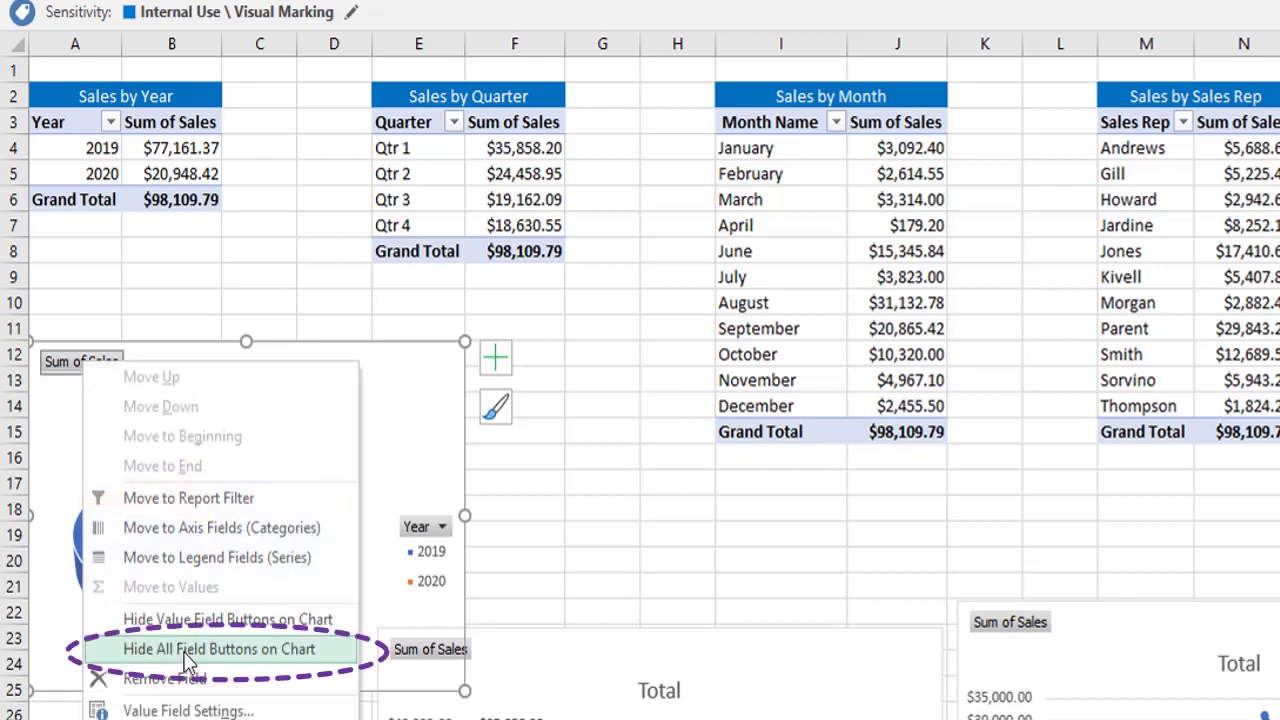
left_click(240, 652)
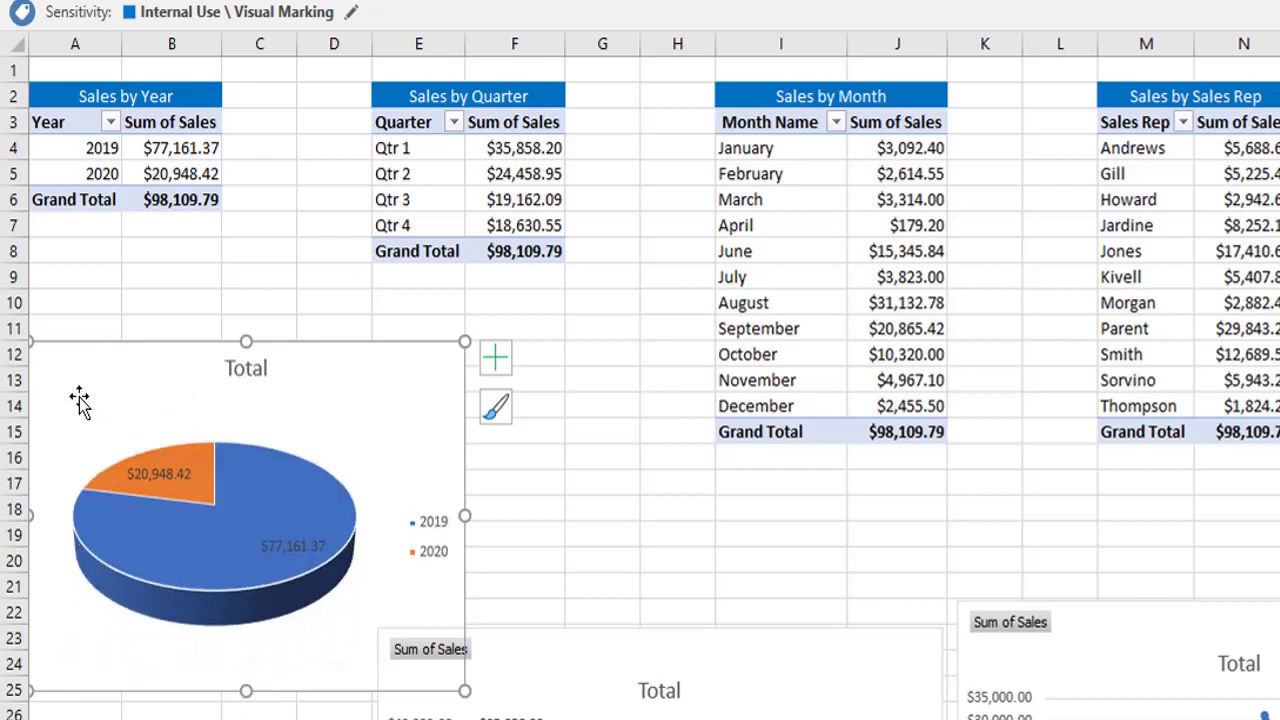
right_click(455, 649)
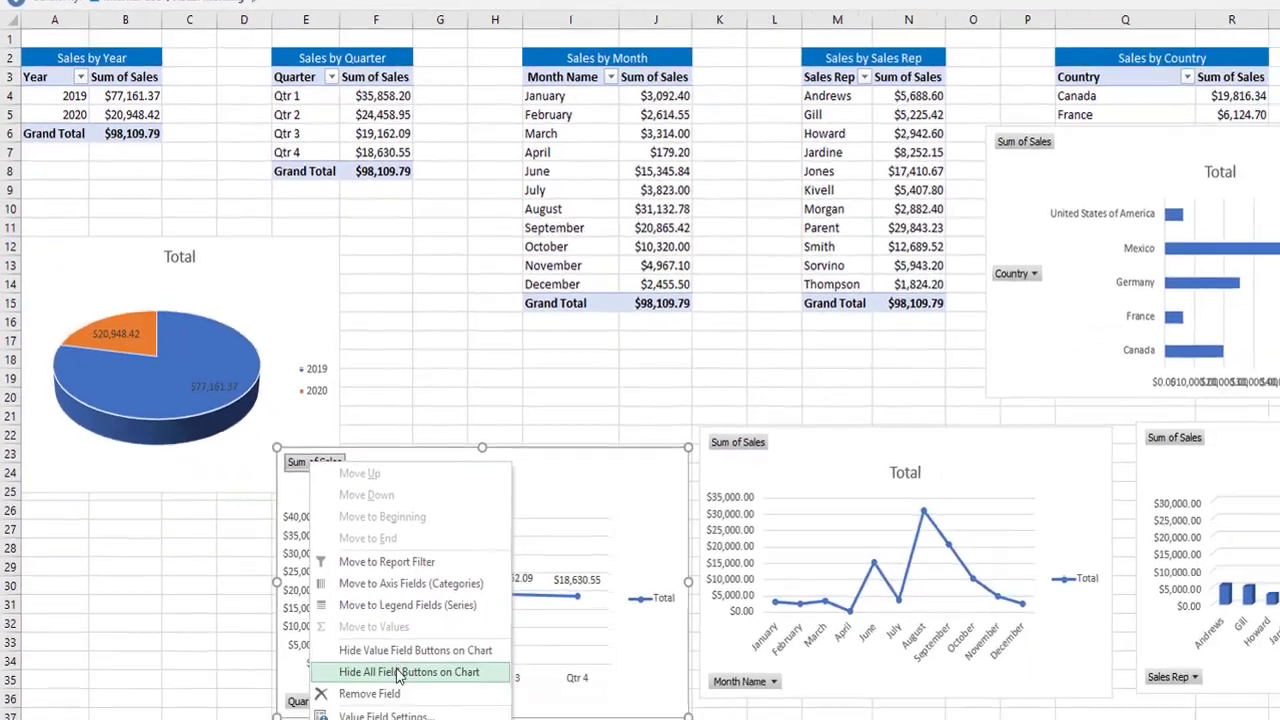
left_click(397, 674)
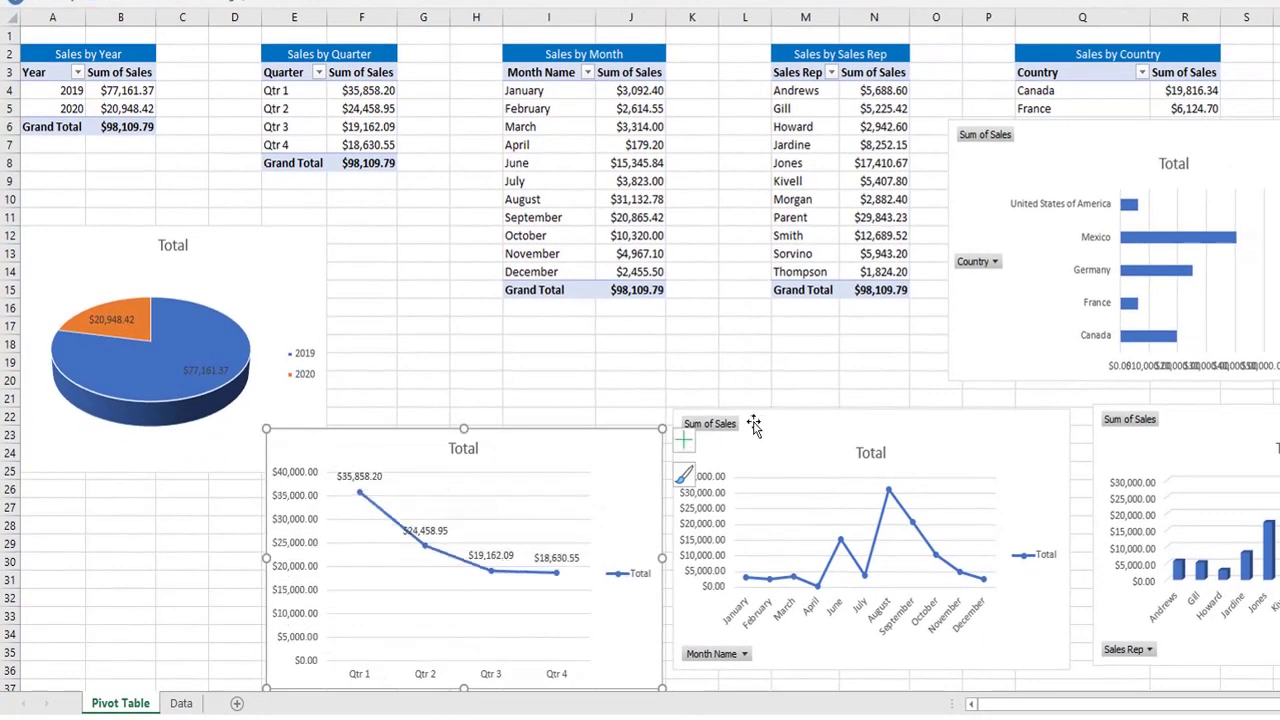
right_click(712, 424)
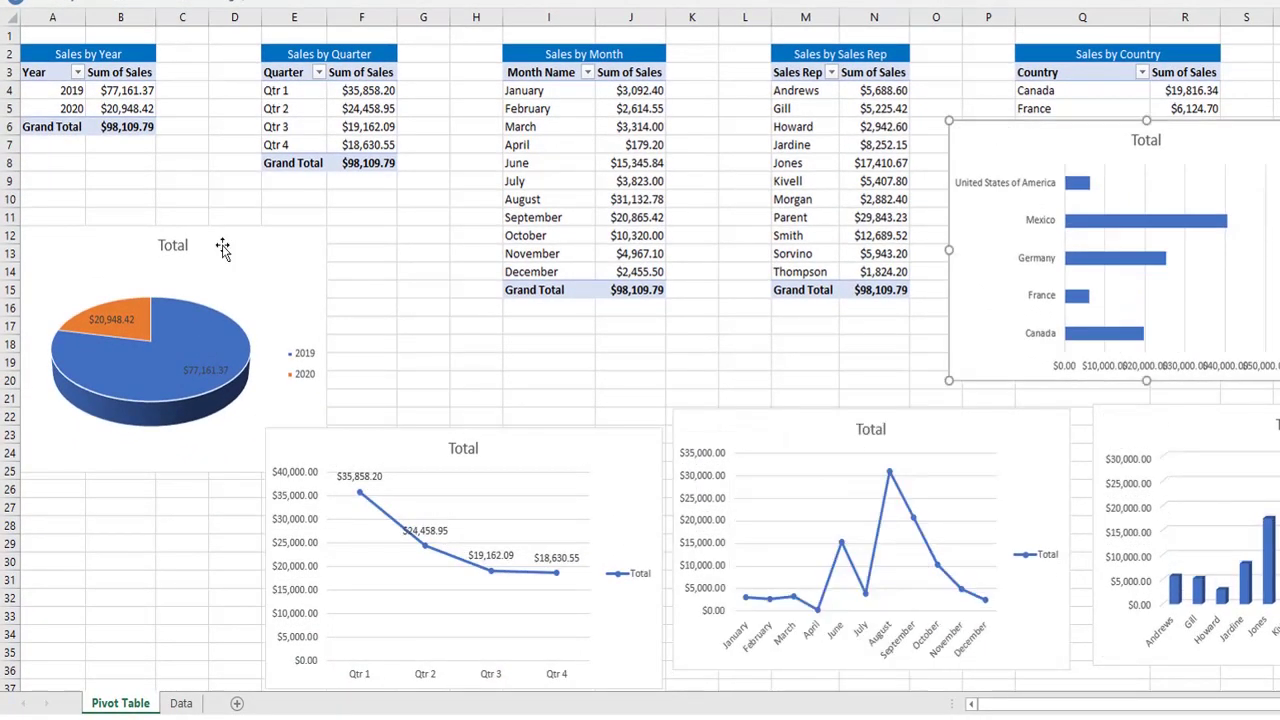
Step: Title the five charts Sales by Year, Sales by Quarter, Sales by Month, Sales by Sales Rep and Sales by Country
double_click(174, 247)
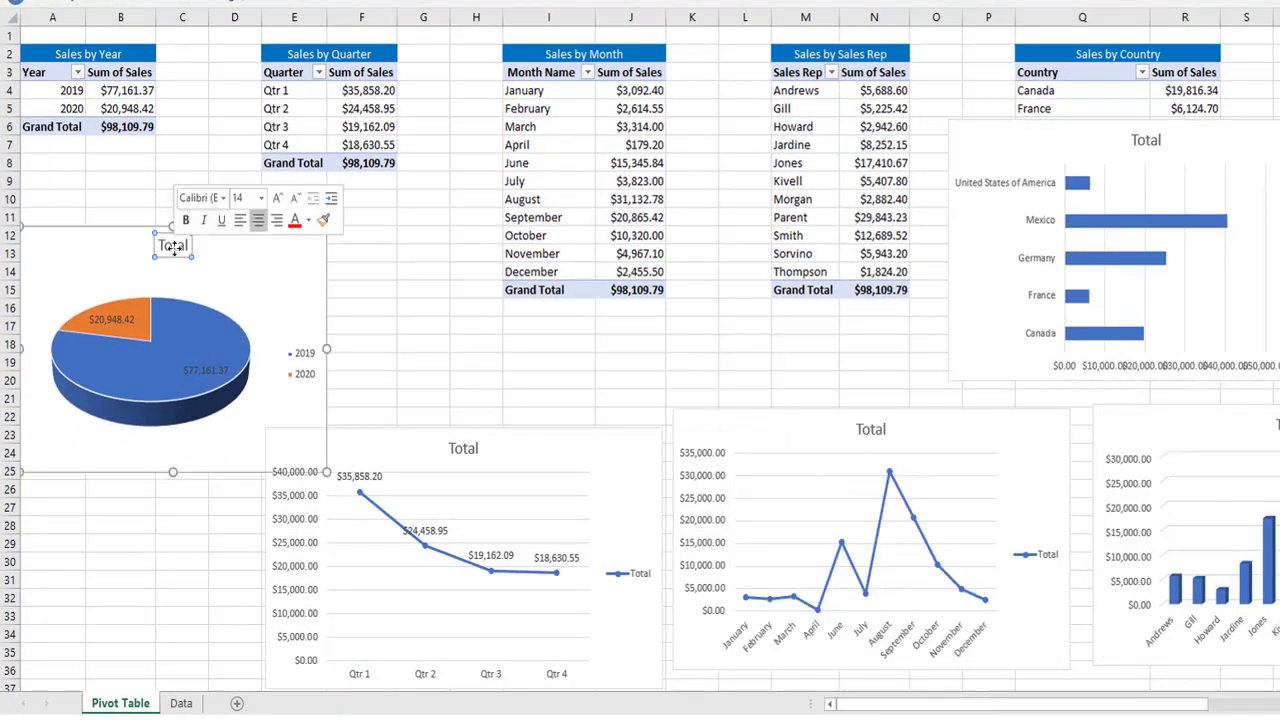
type("Sales by")
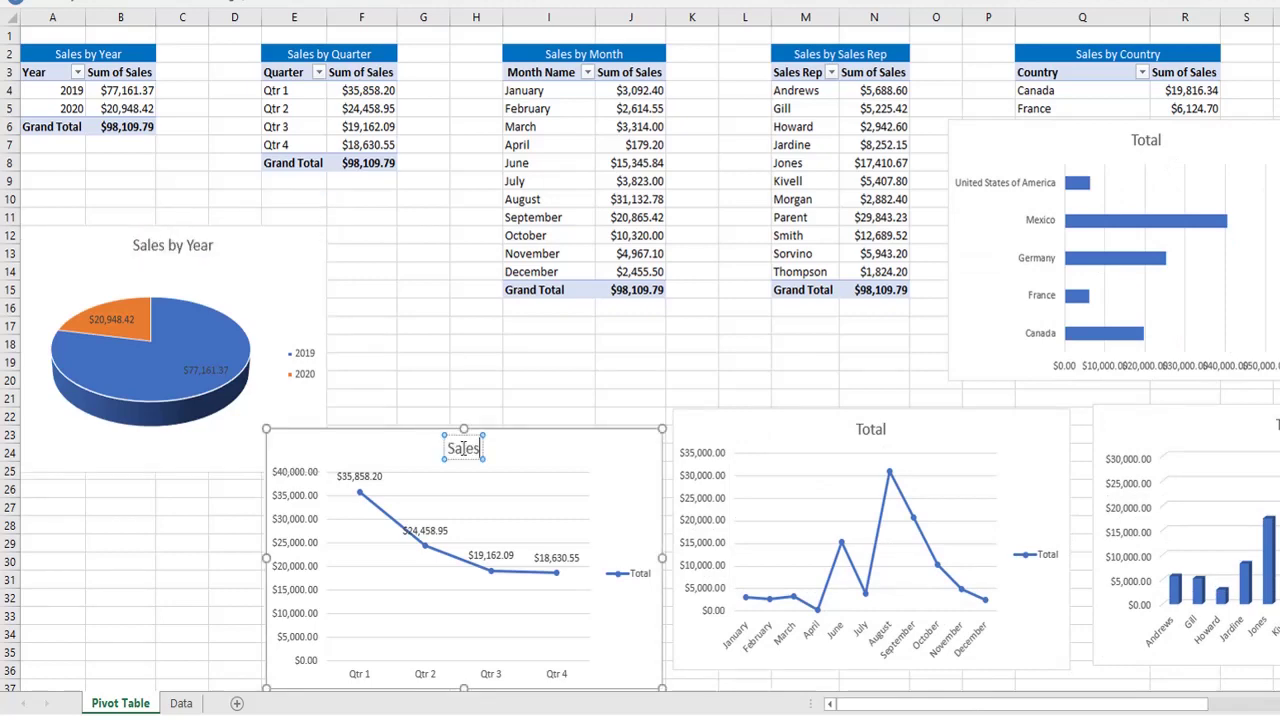
type("by")
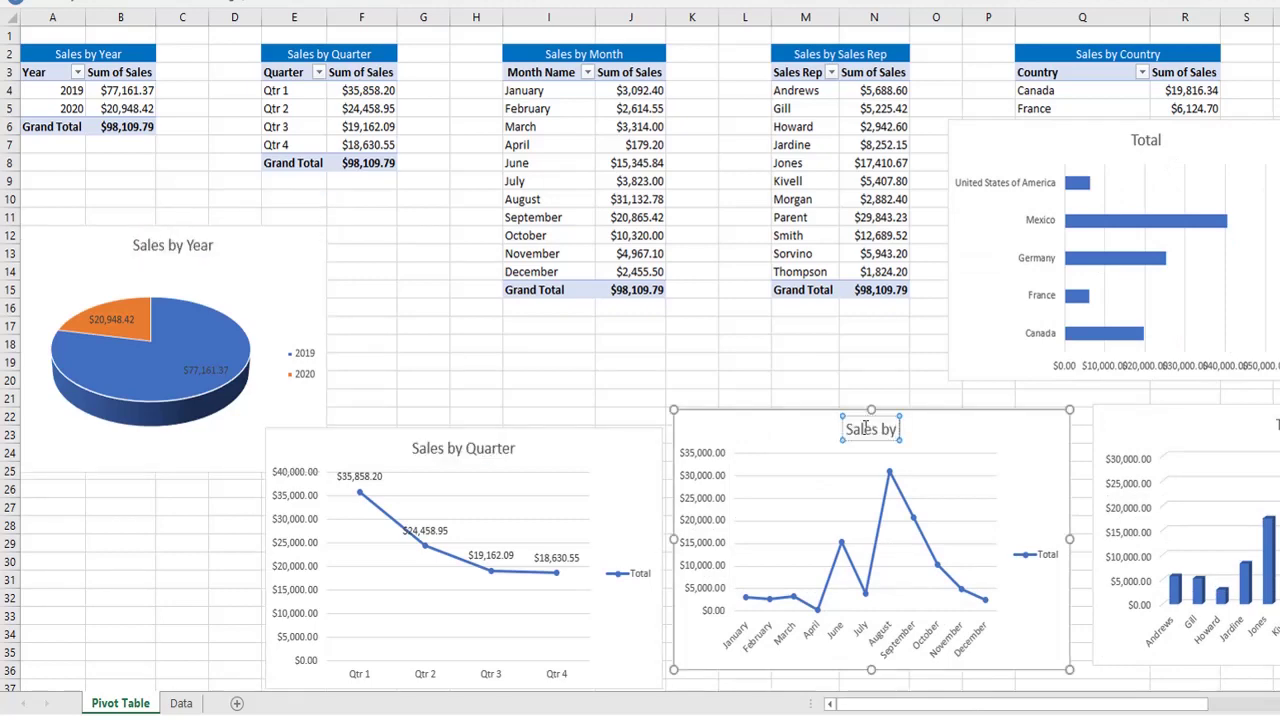
type("Month")
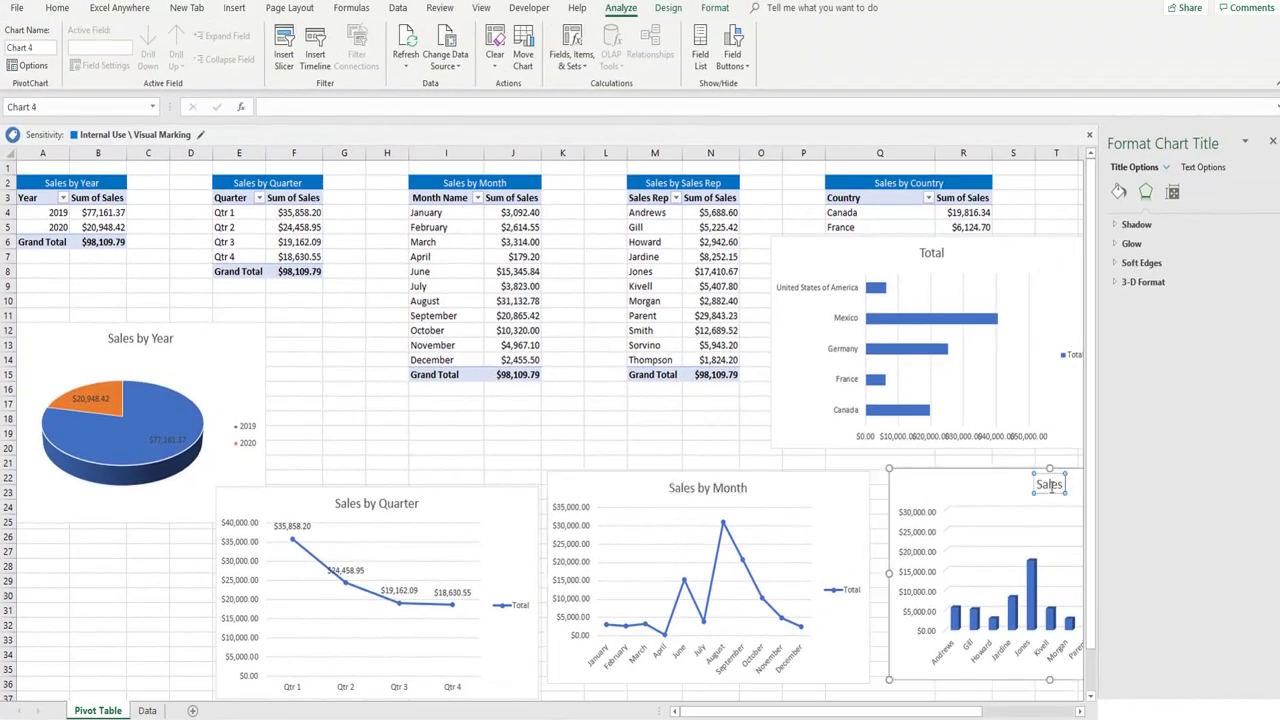
type("by Sales R")
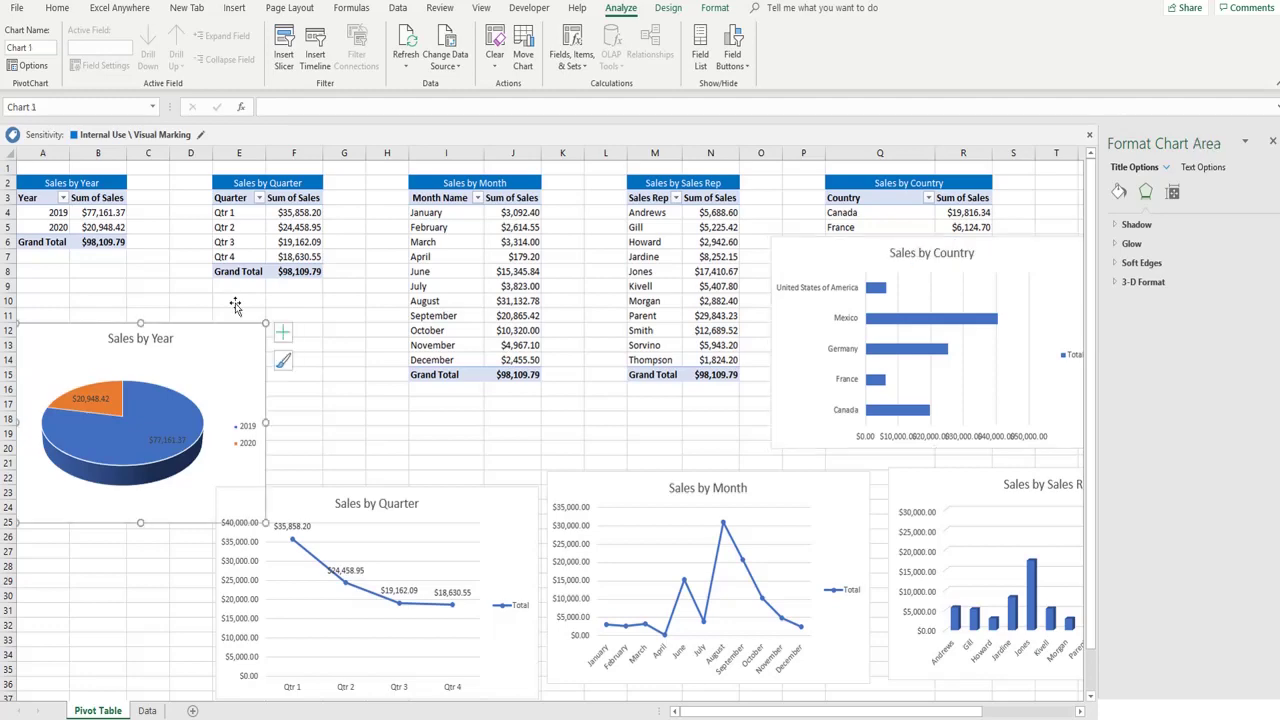
left_click(239, 300)
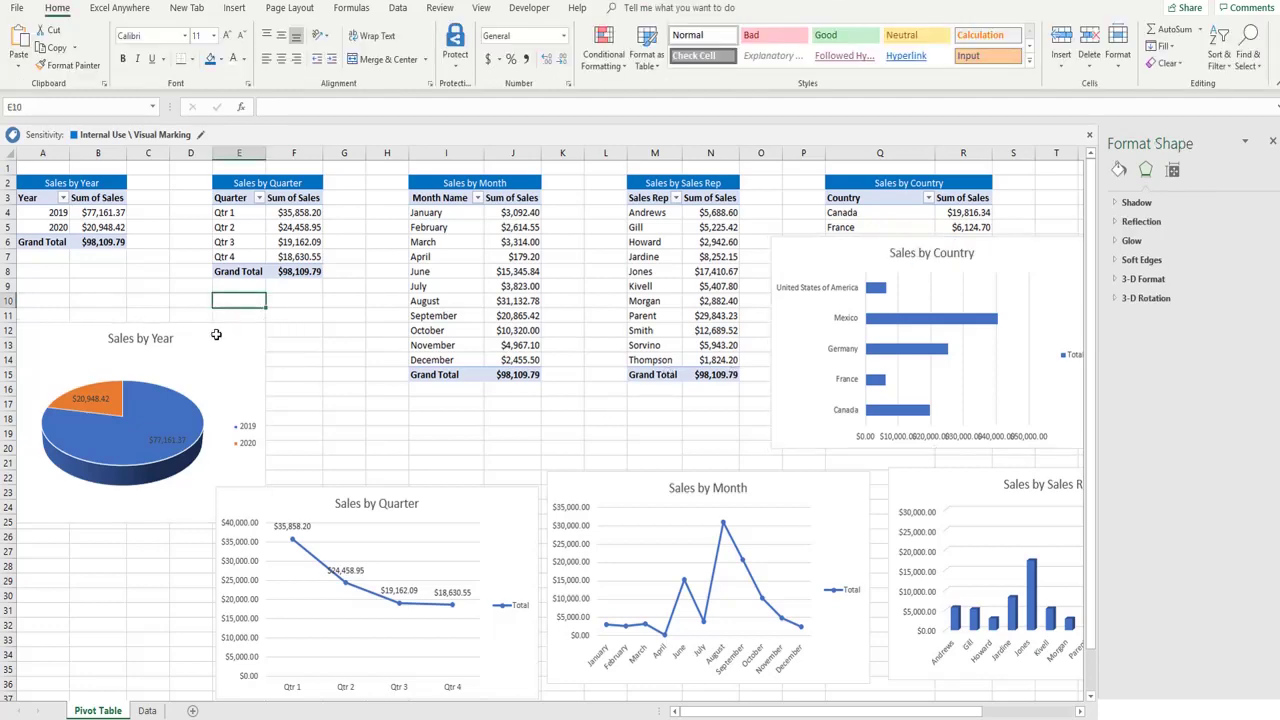
Step: Give the chart area of all five charts a thick black outline, starting with the Sales by Year pie chart
right_click(216, 334)
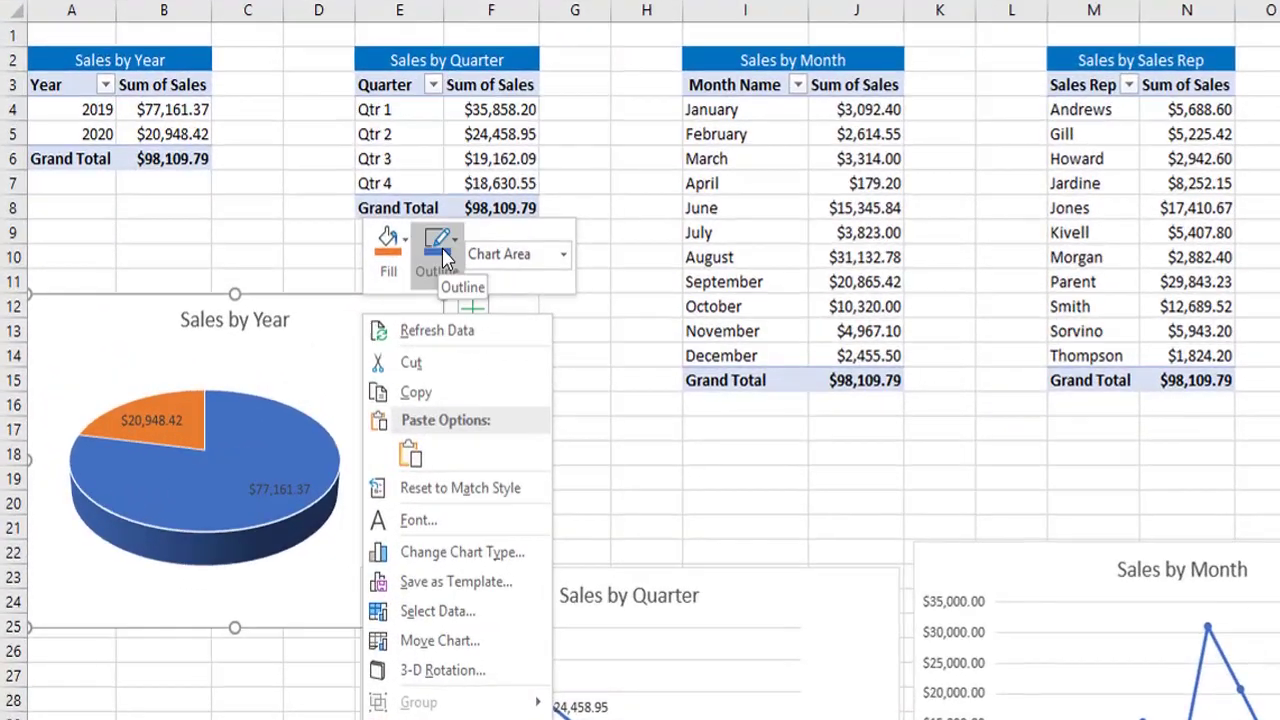
key("Escape")
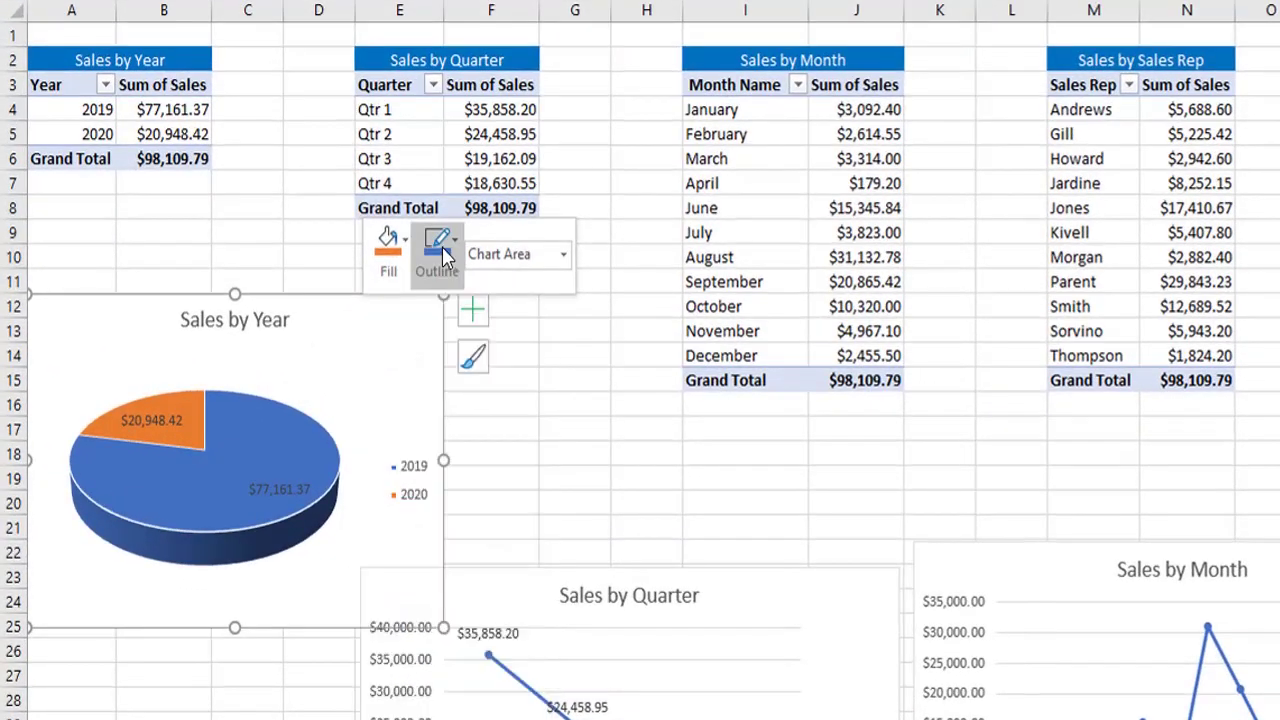
left_click(442, 246)
left_click(446, 362)
left_click(800, 597)
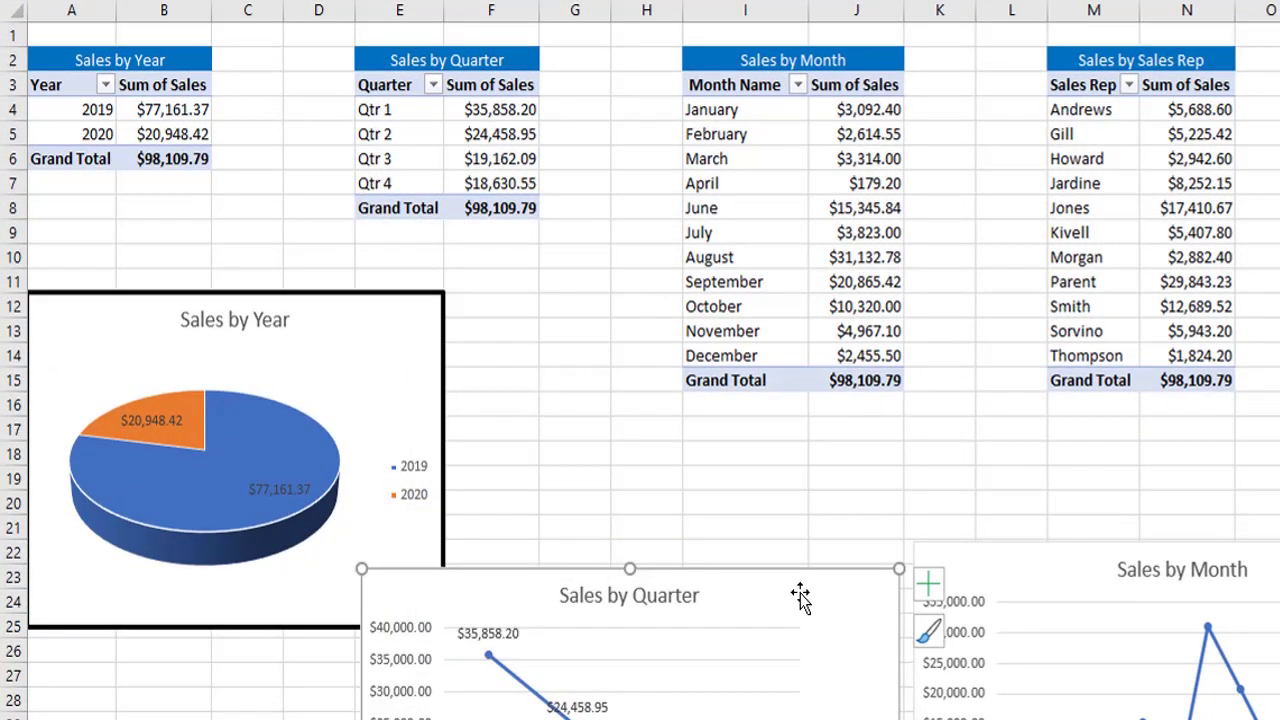
right_click(800, 597)
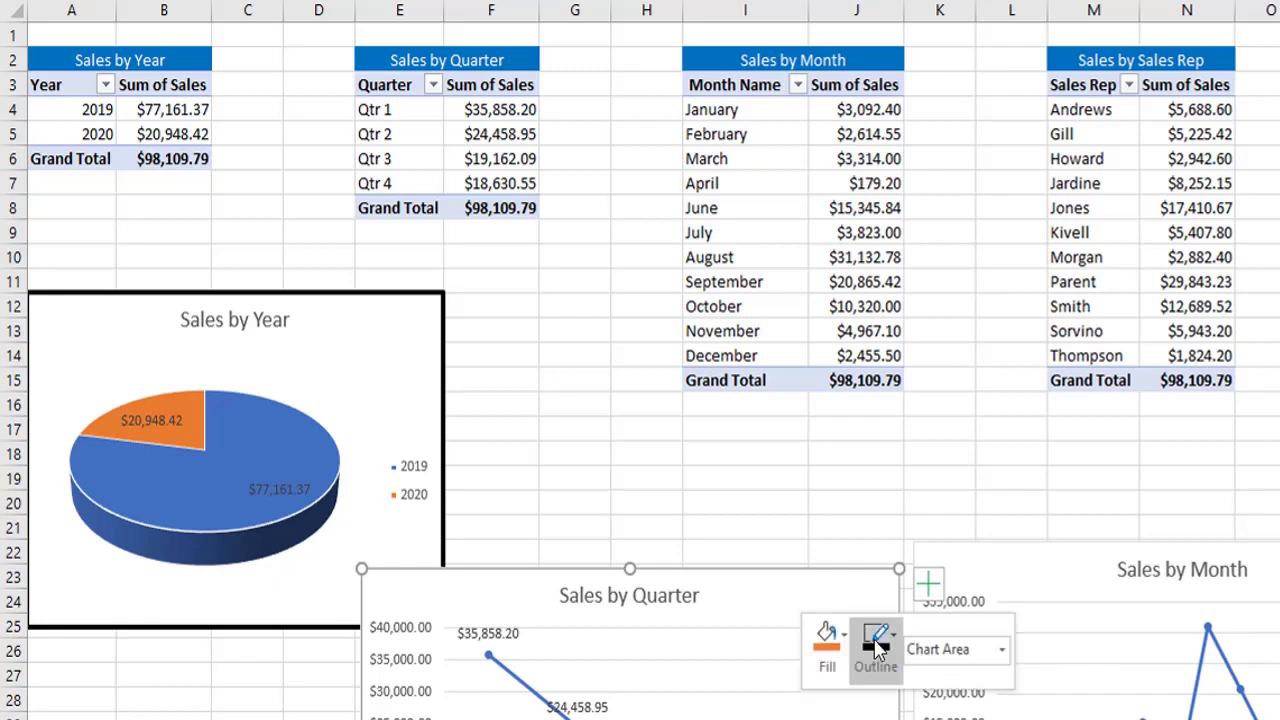
left_click(877, 566)
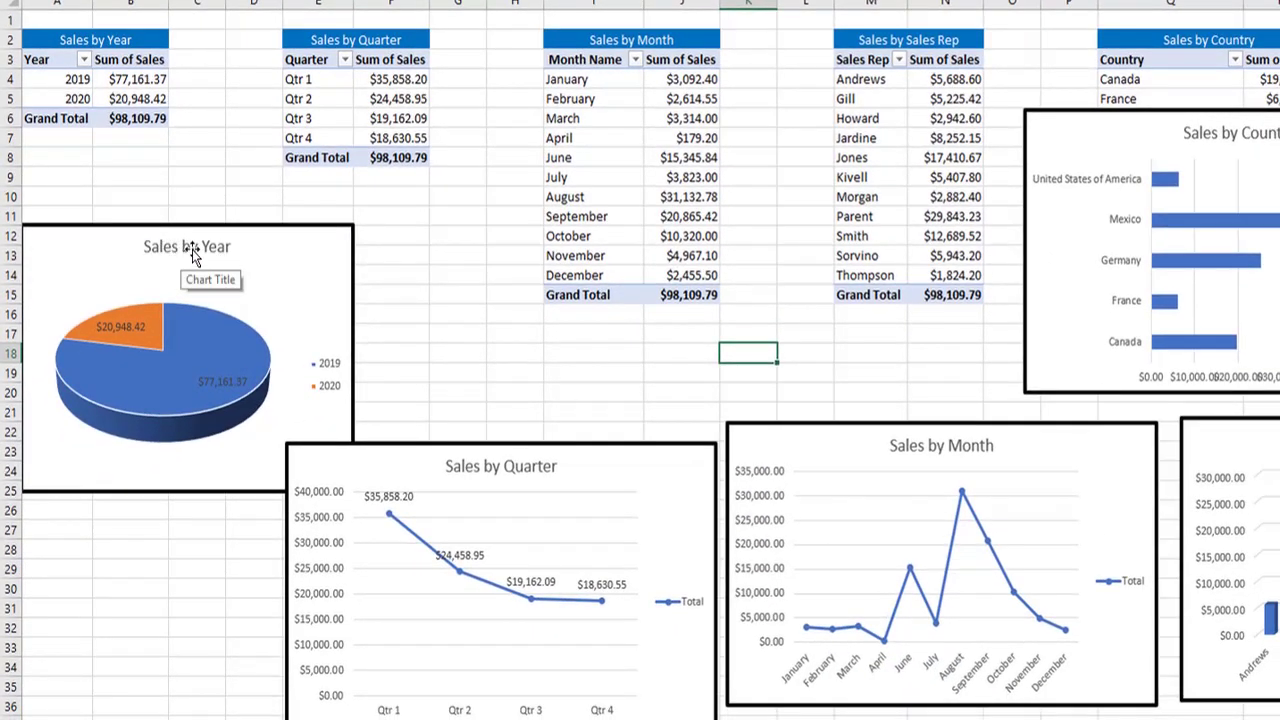
Step: Add a thin black outline around the chart titles, including Sales by Year, Sales by Quarter and Sales by Month
left_click(192, 249)
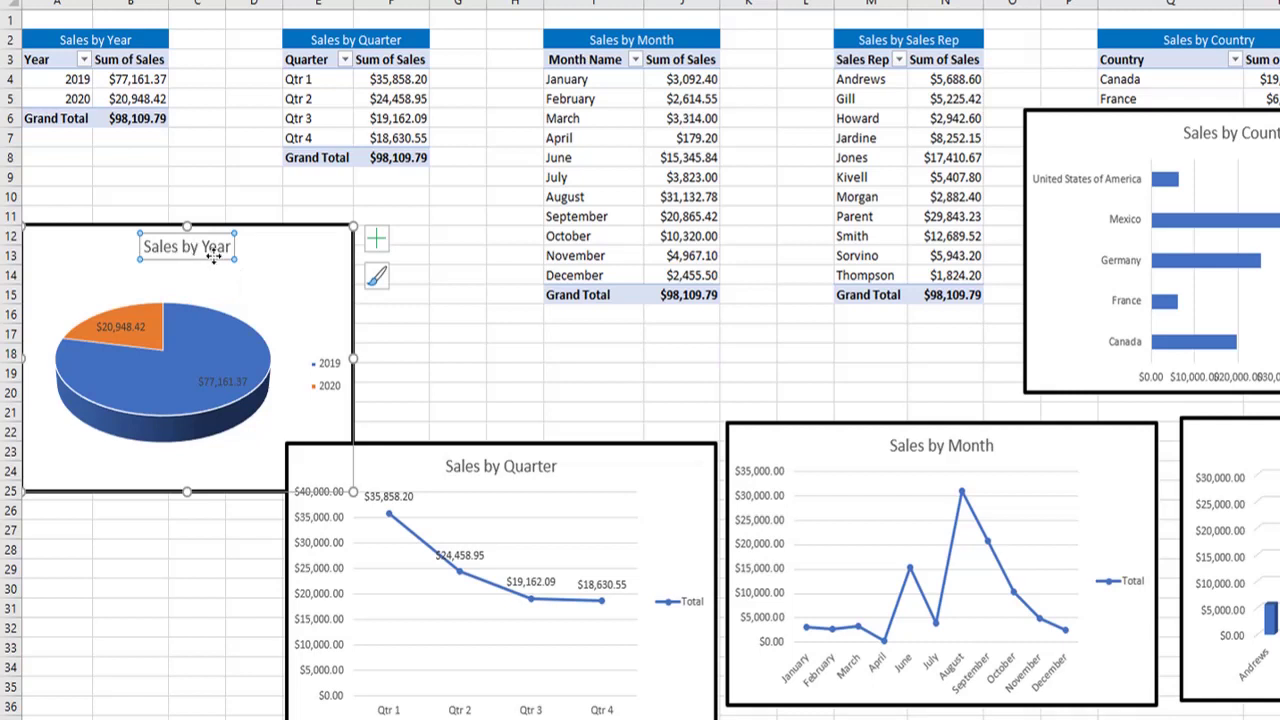
right_click(214, 257)
left_click(306, 205)
left_click(556, 470)
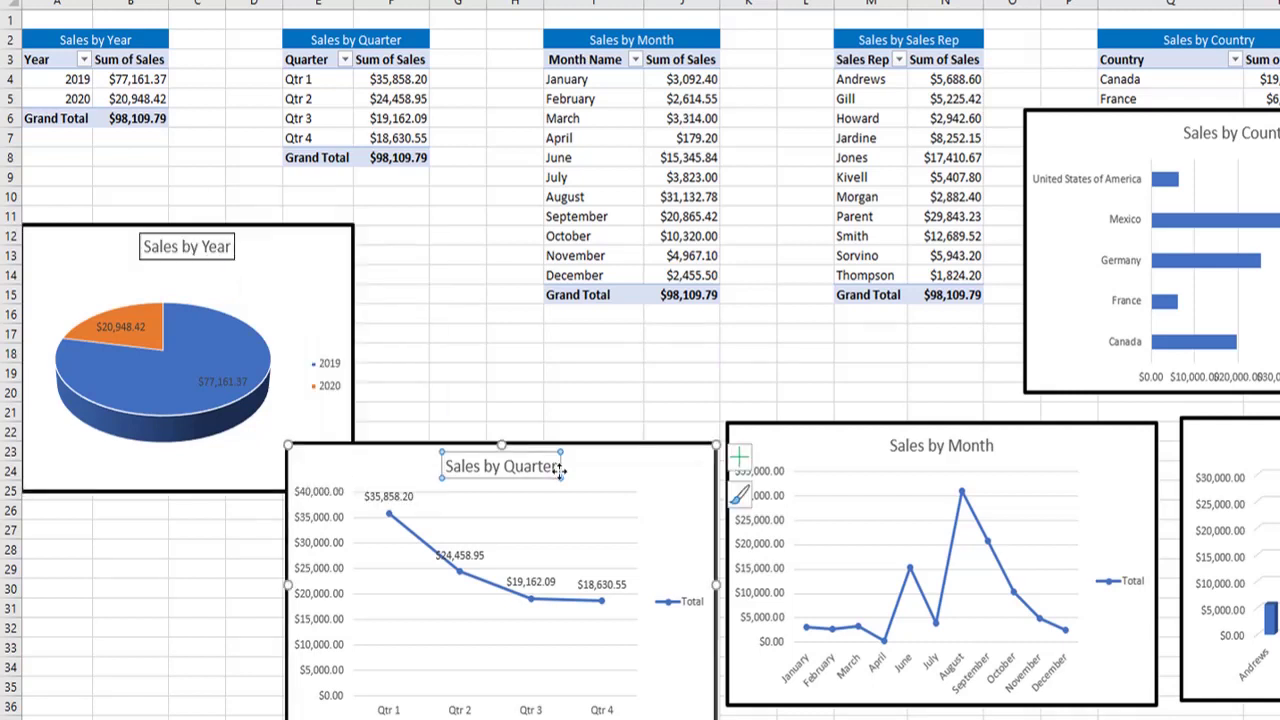
left_click(395, 333)
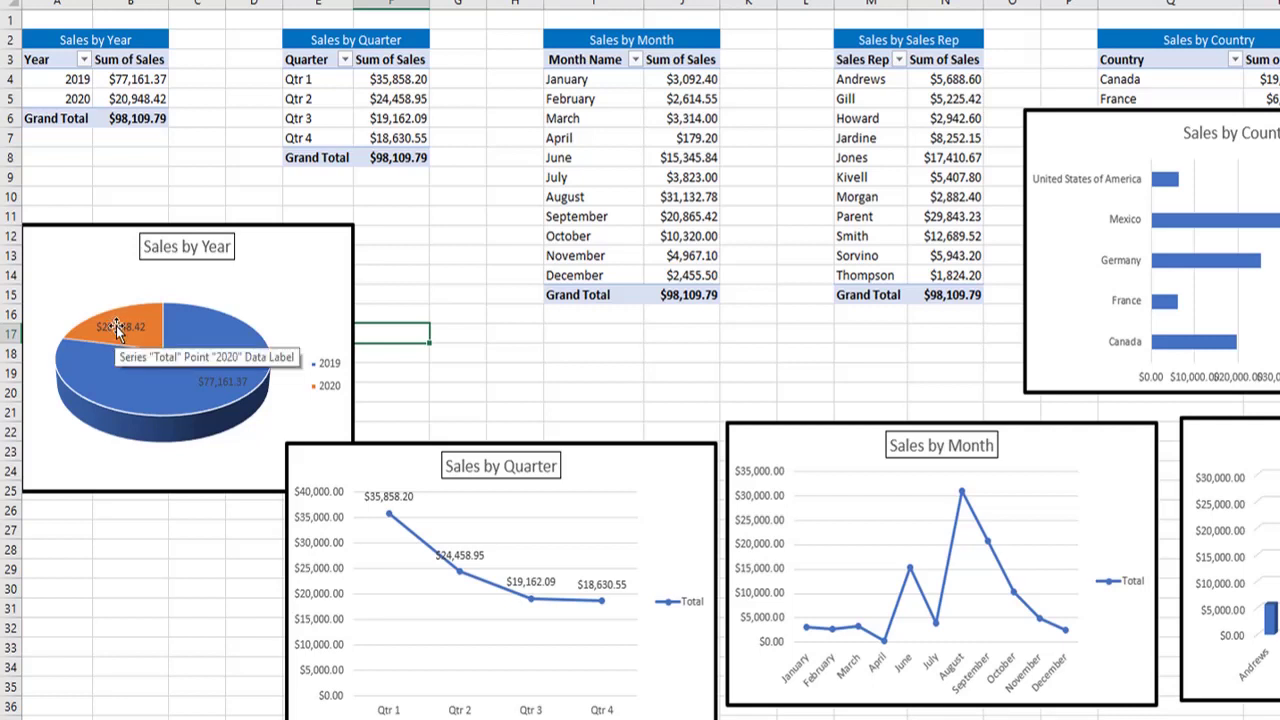
Step: Change the data label shape to a rounded rectangular speech bubble on the Sales by Year and Sales by Quarter charts
left_click(117, 330)
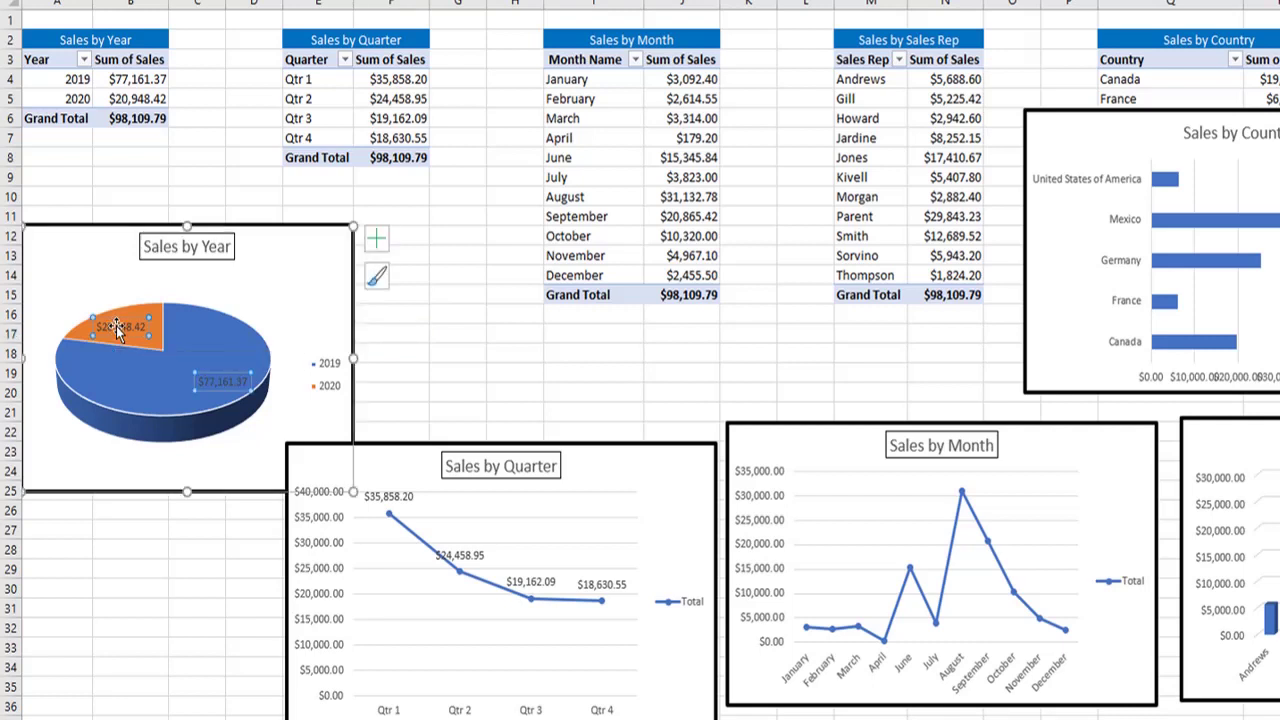
right_click(117, 330)
mouse_move(180, 512)
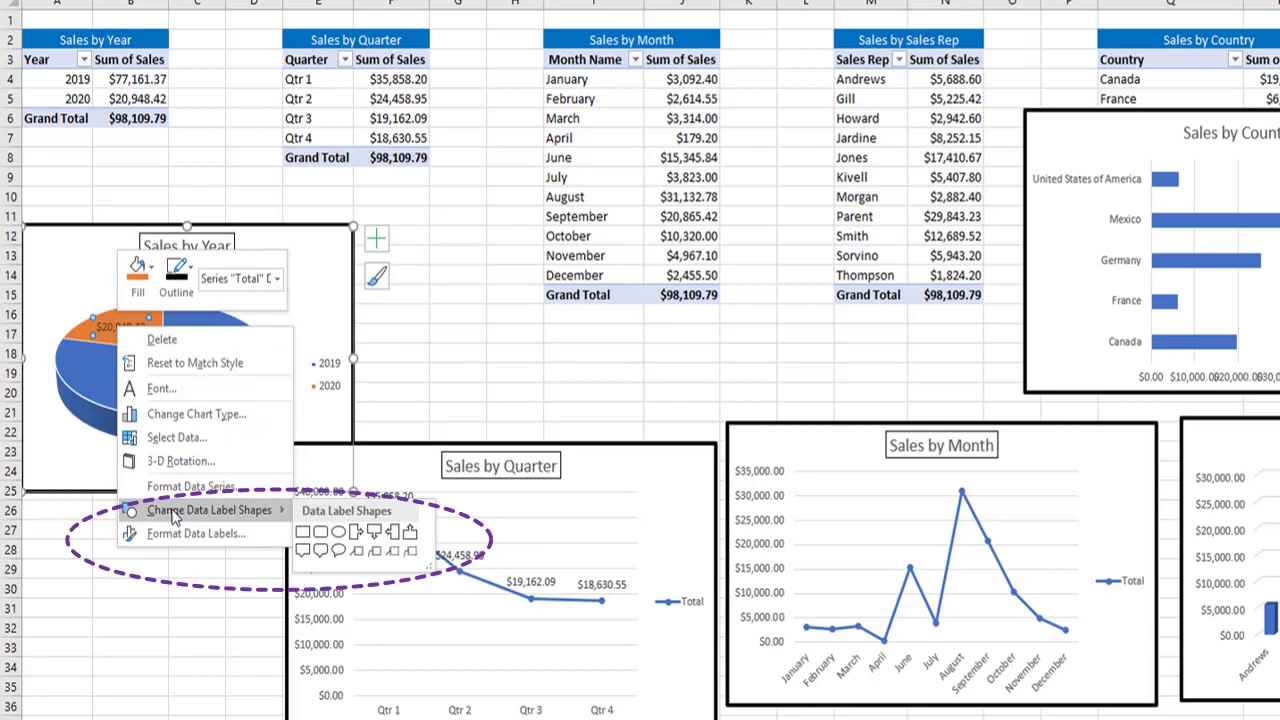
left_click(319, 551)
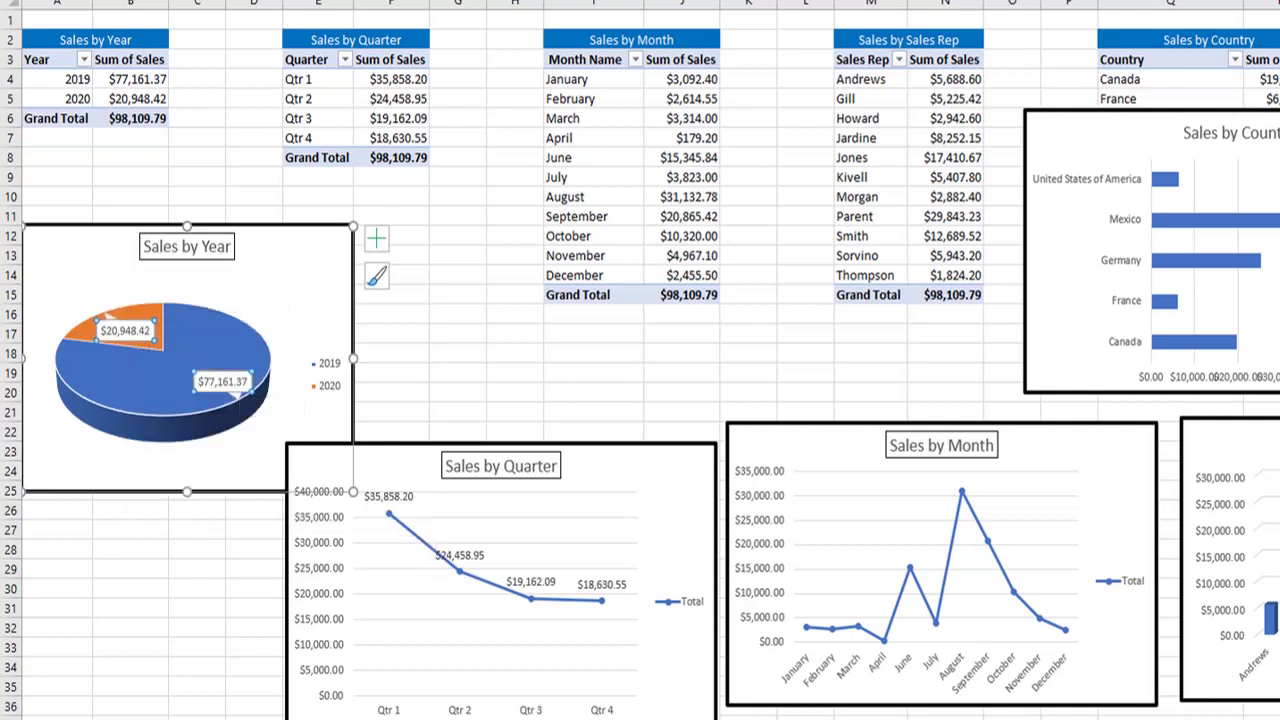
left_click(362, 334)
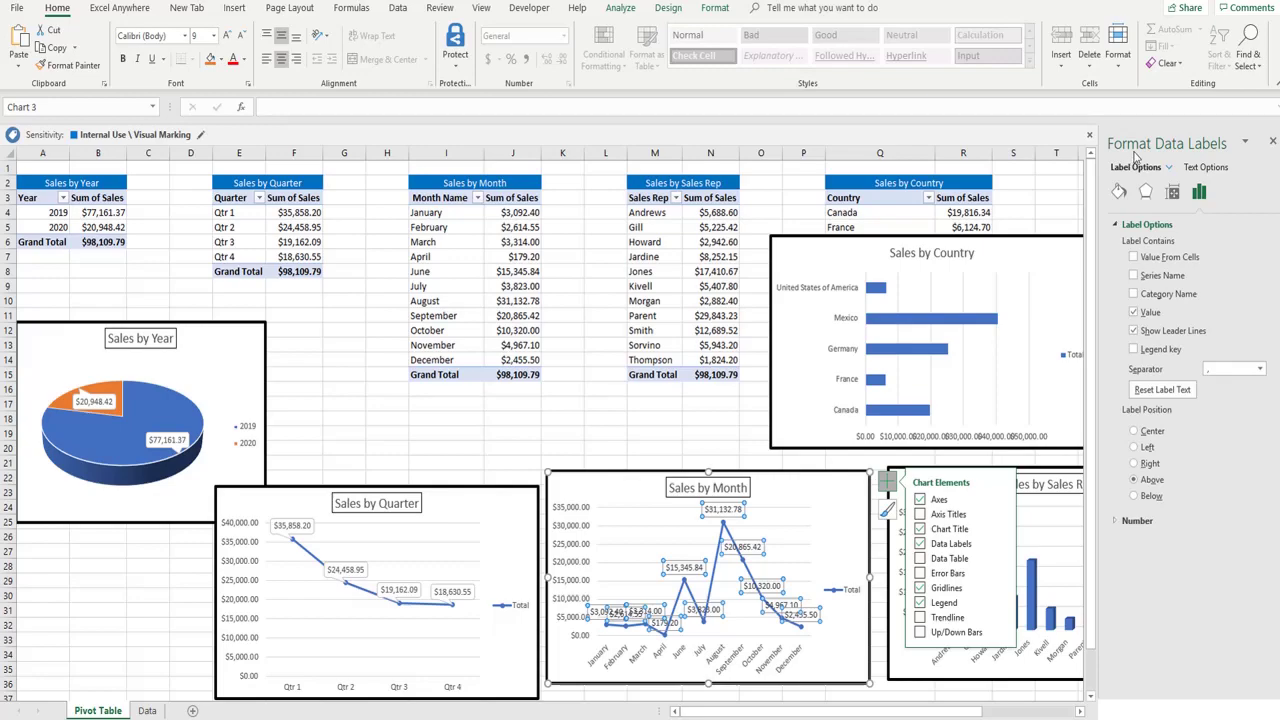
Step: Set the text direction of the Sales by Month chart's data labels to Rotate all text 270°
left_click(1173, 191)
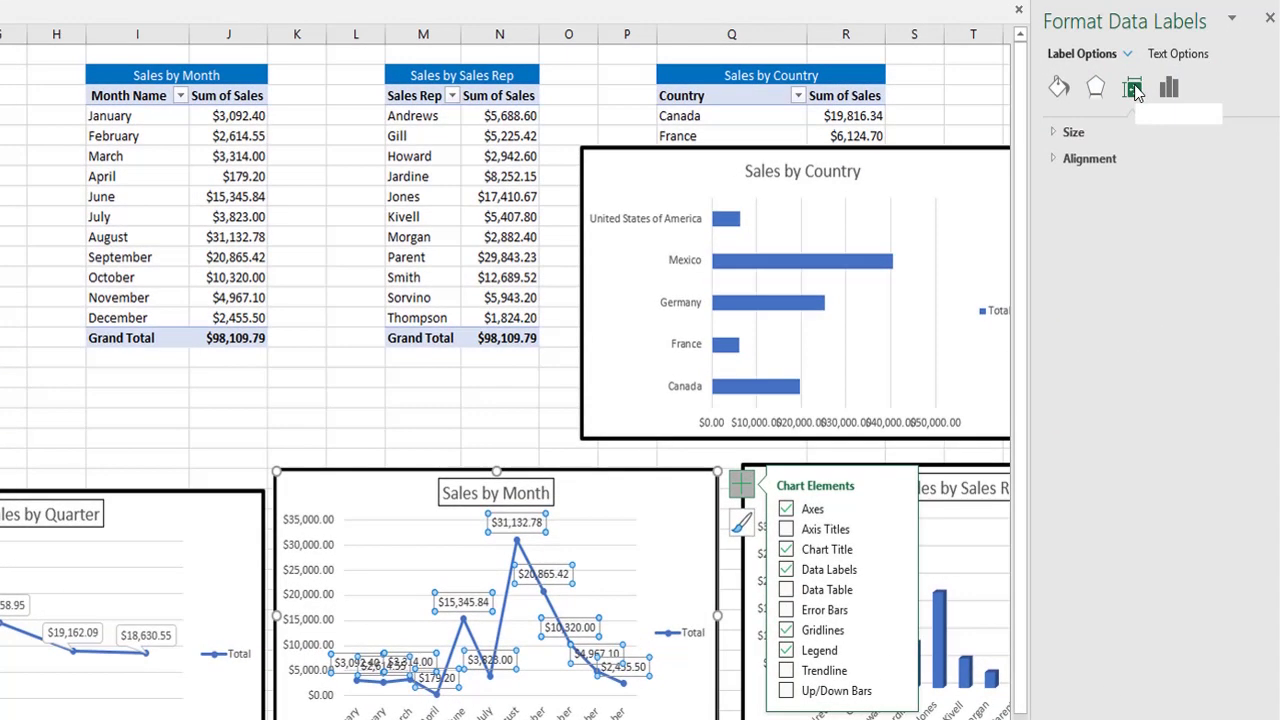
left_click(1073, 160)
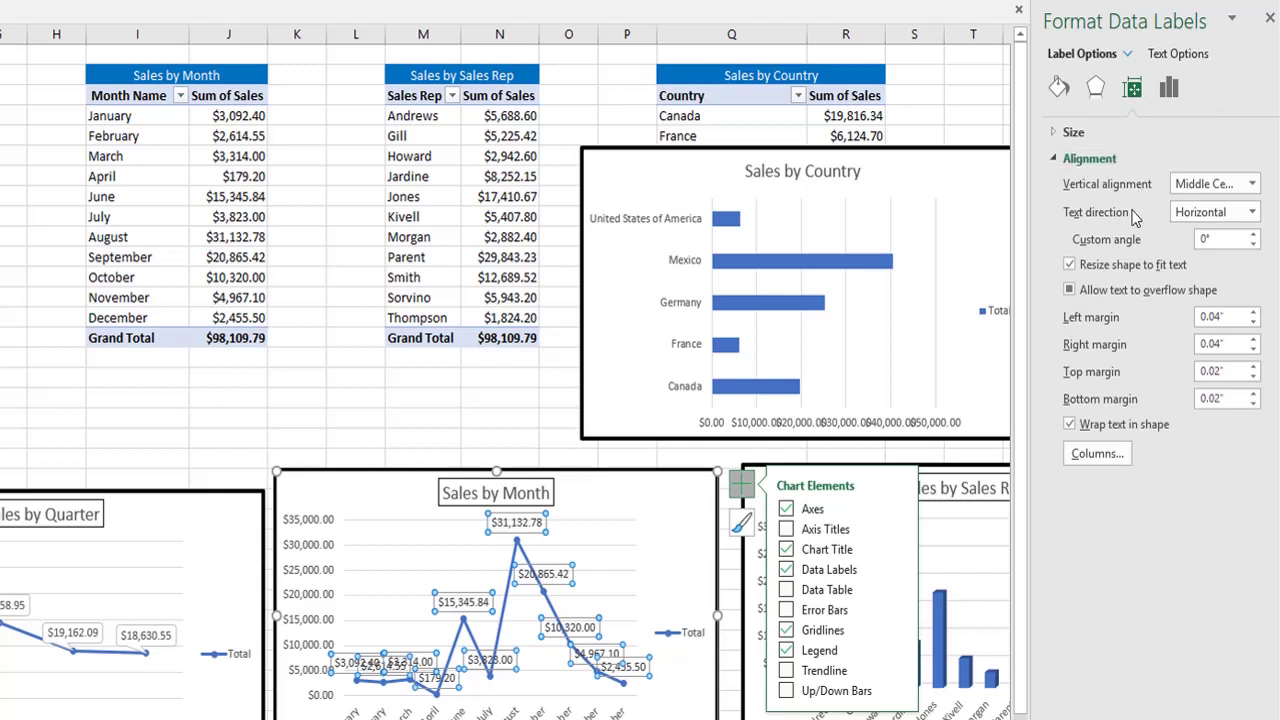
left_click(1173, 215)
left_click(1176, 215)
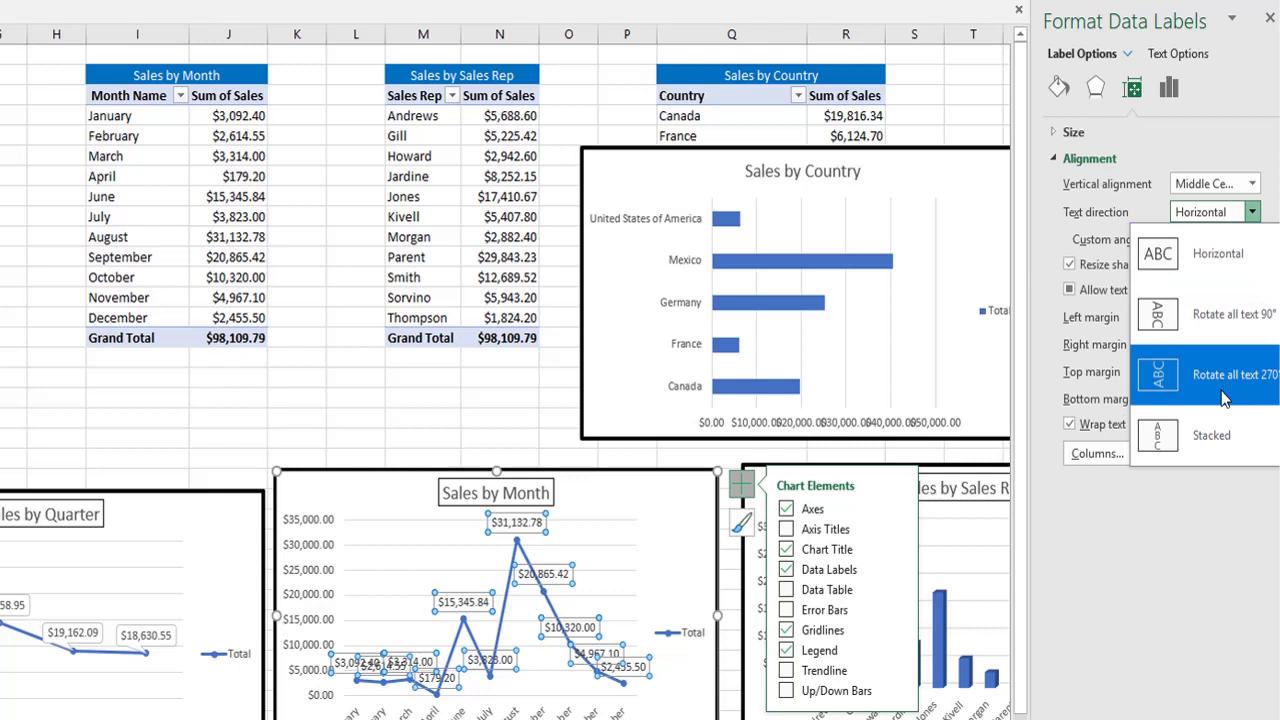
left_click(1222, 397)
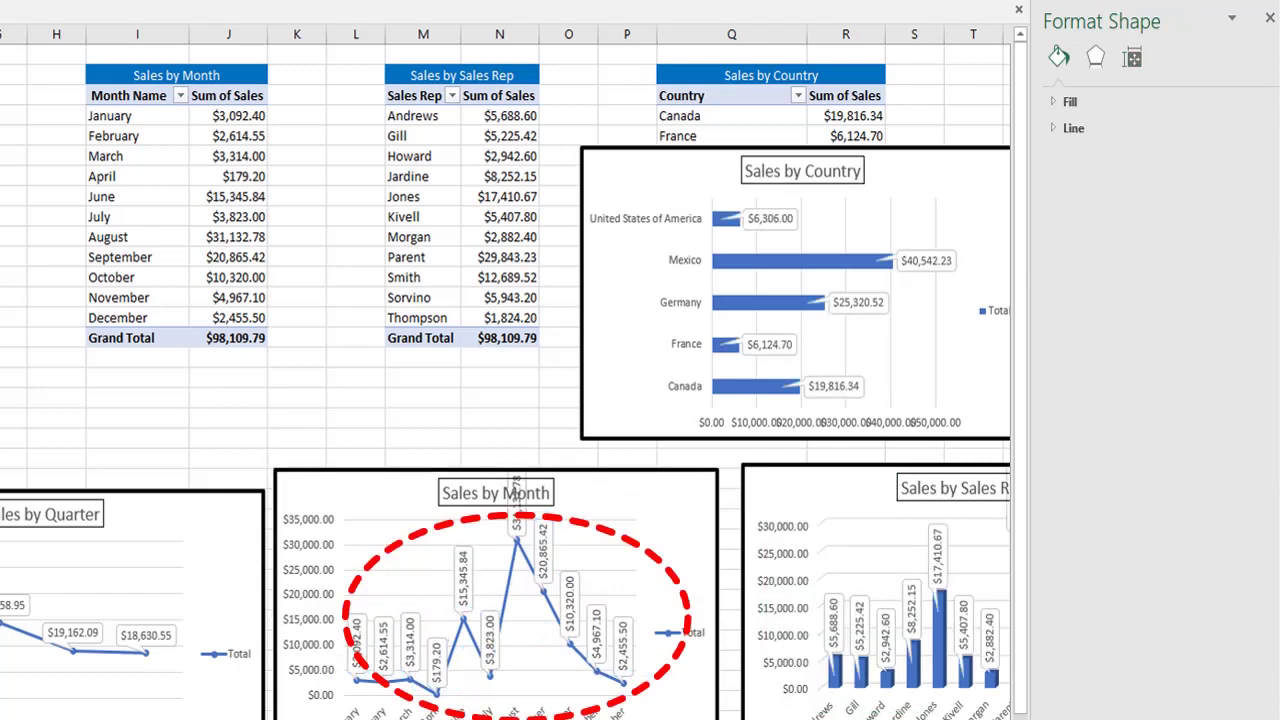
left_click(217, 426)
Step: Set the legend position of the Sales by Year pie chart to Bottom
left_click(20, 420)
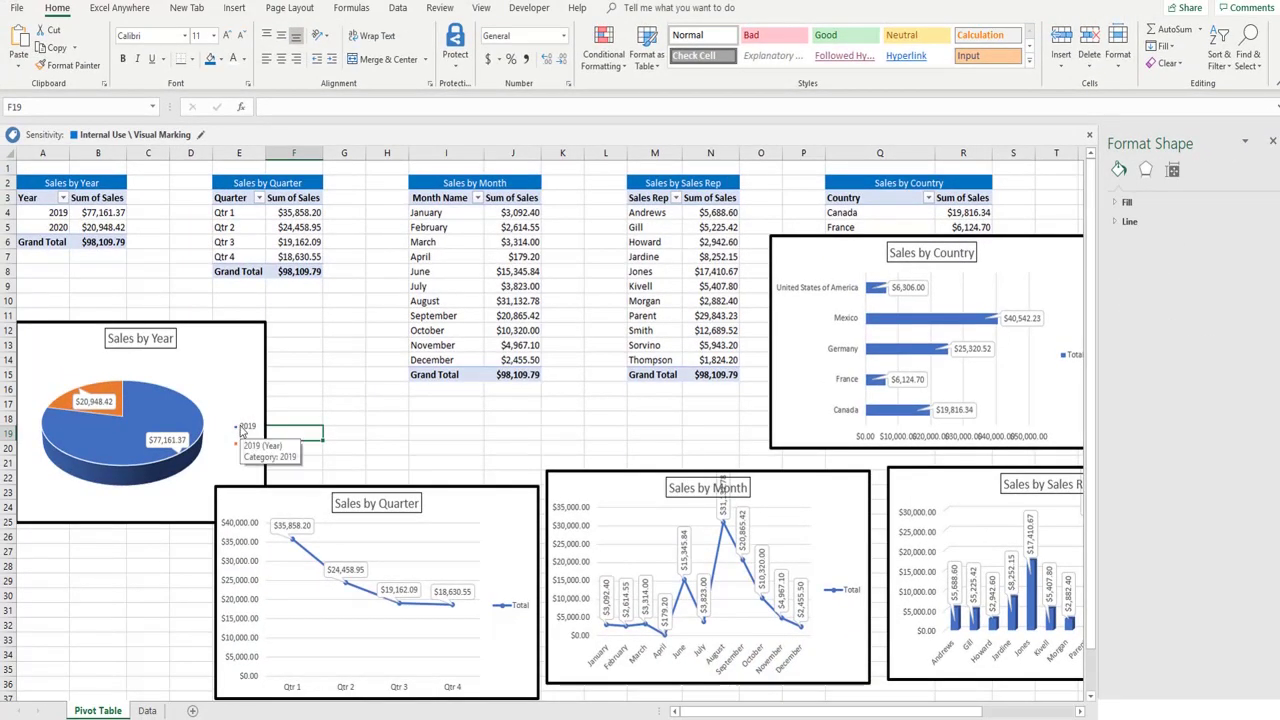
left_click(242, 430)
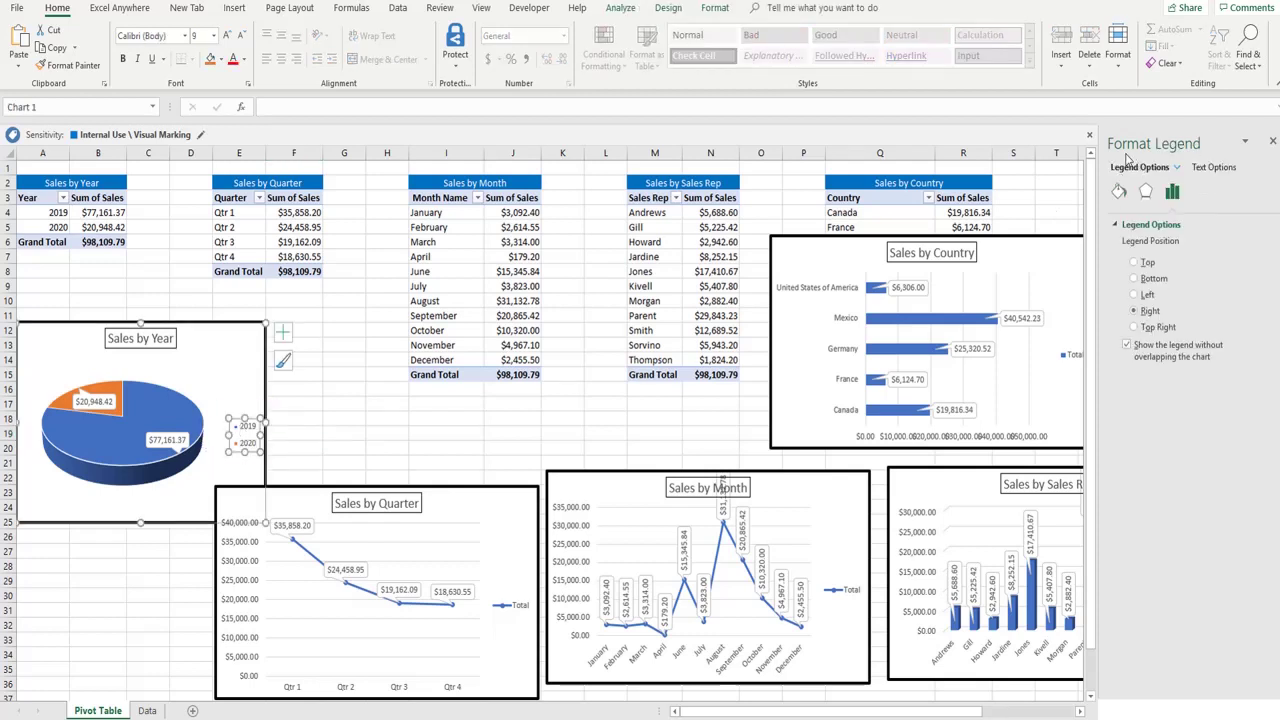
left_click(1135, 279)
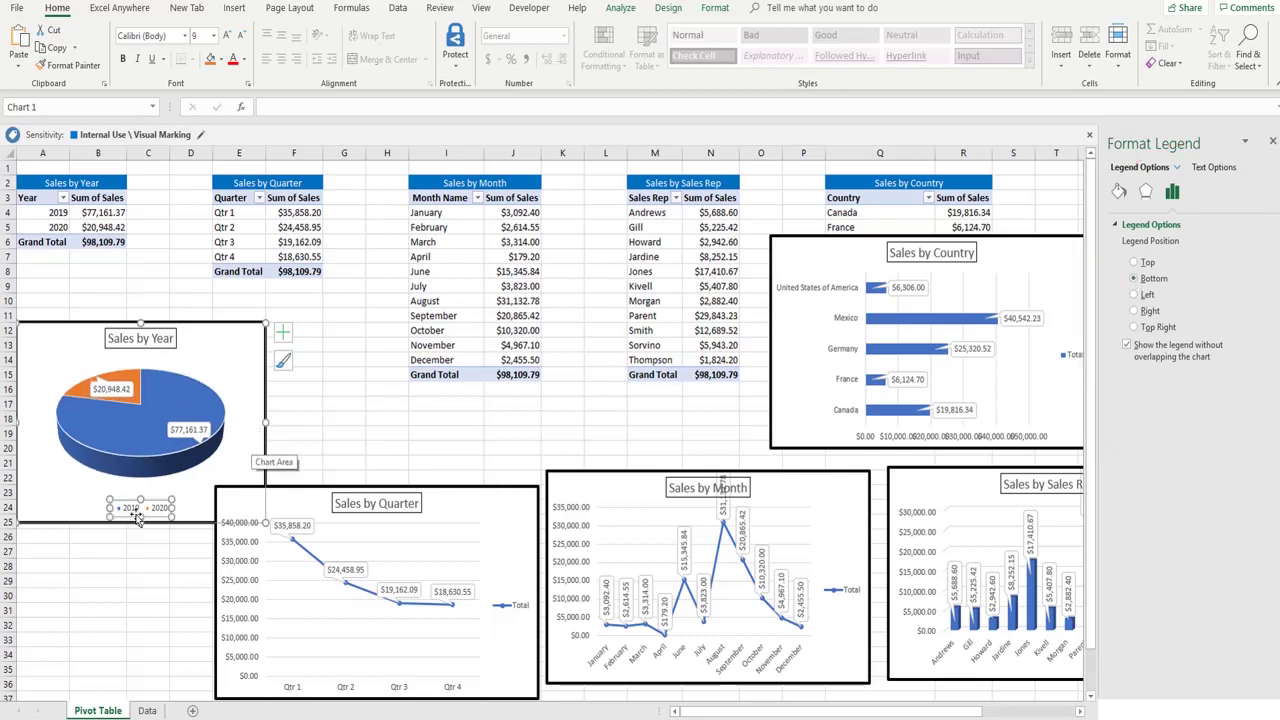
Step: Delete the Total legends from the Sales by Quarter, Sales by Month, Sales by Sales Rep and Sales by Country charts
left_click(387, 418)
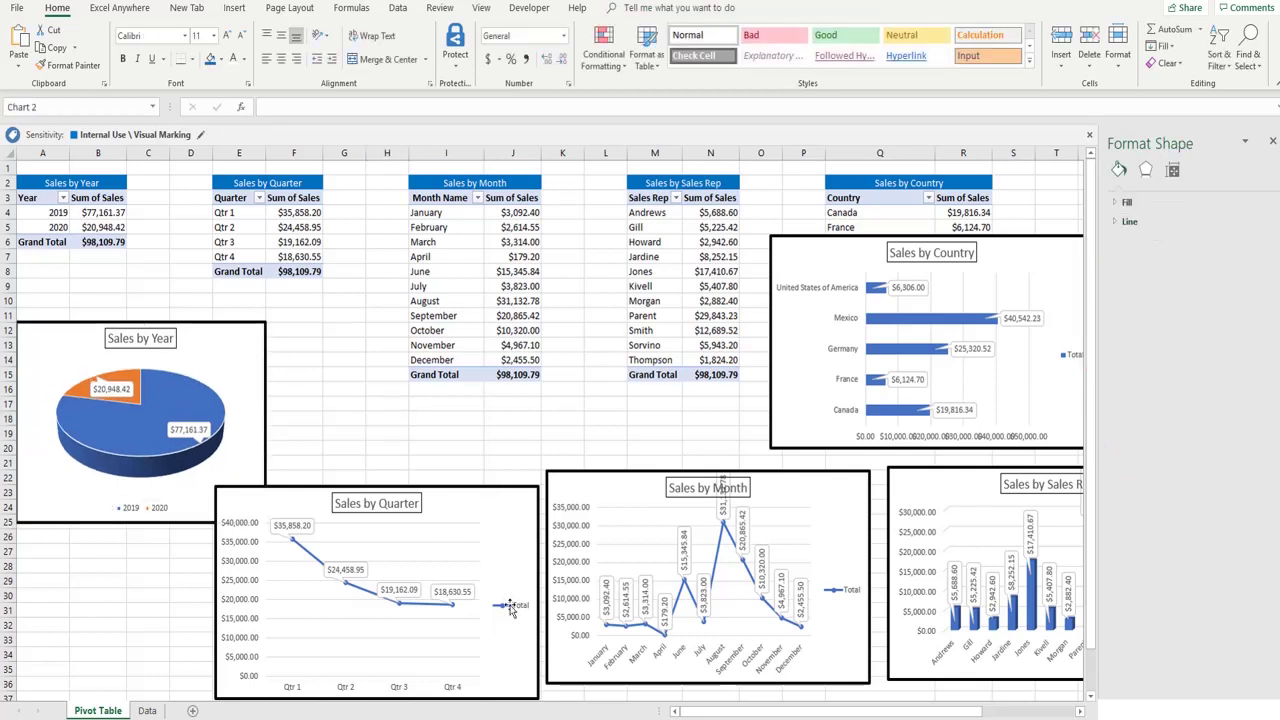
left_click(509, 605)
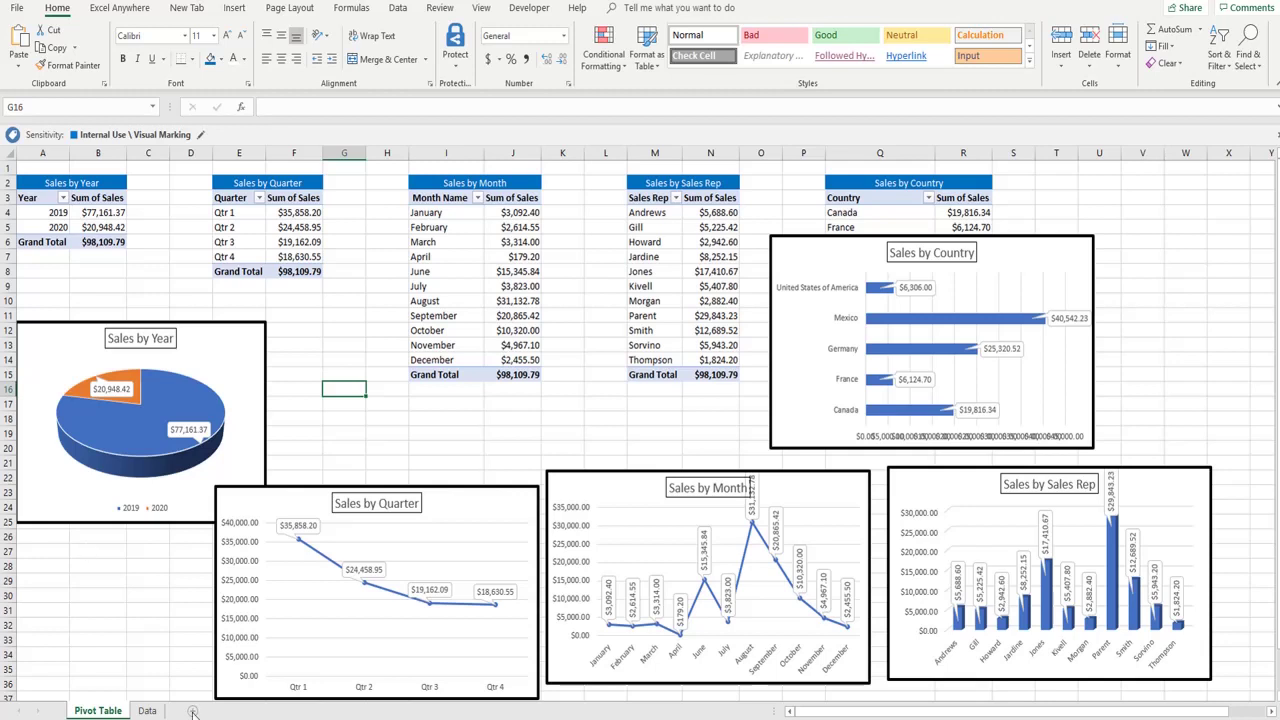
Step: Add a new worksheet in front of the Pivot Table sheet and name it Dashboard
left_click(193, 712)
left_click_drag(150, 710, 90, 707)
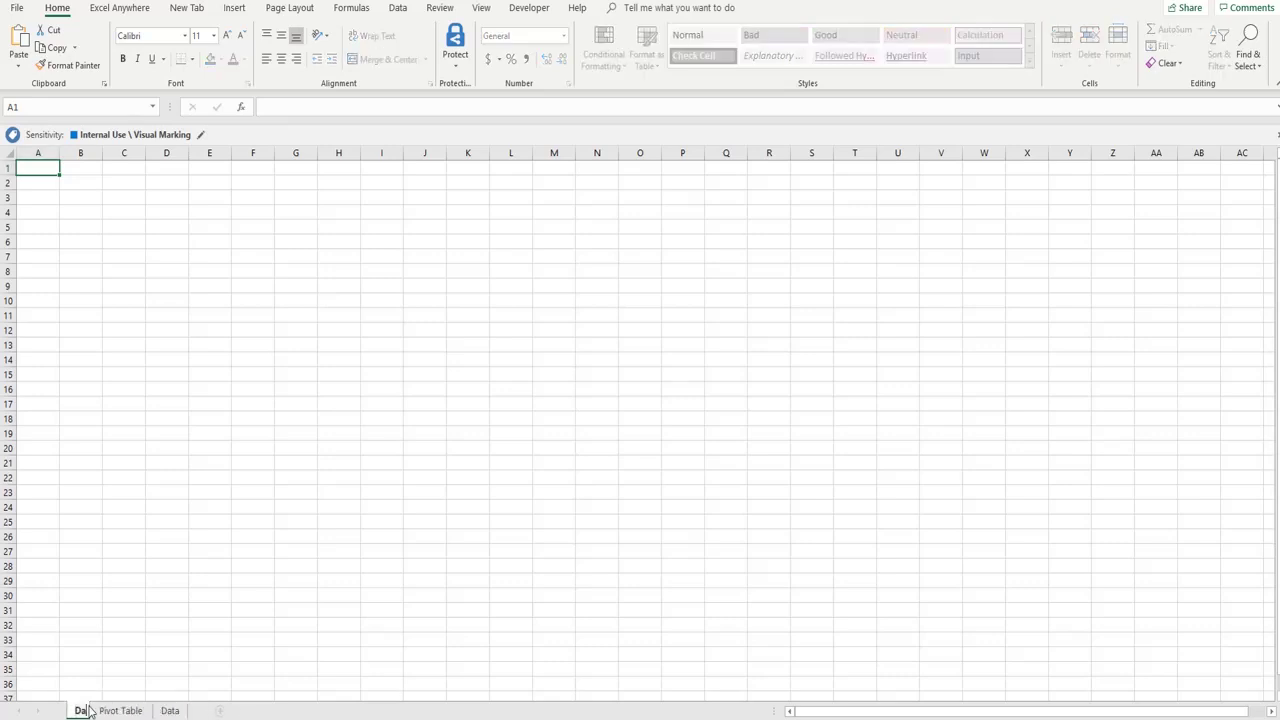
left_click(247, 386)
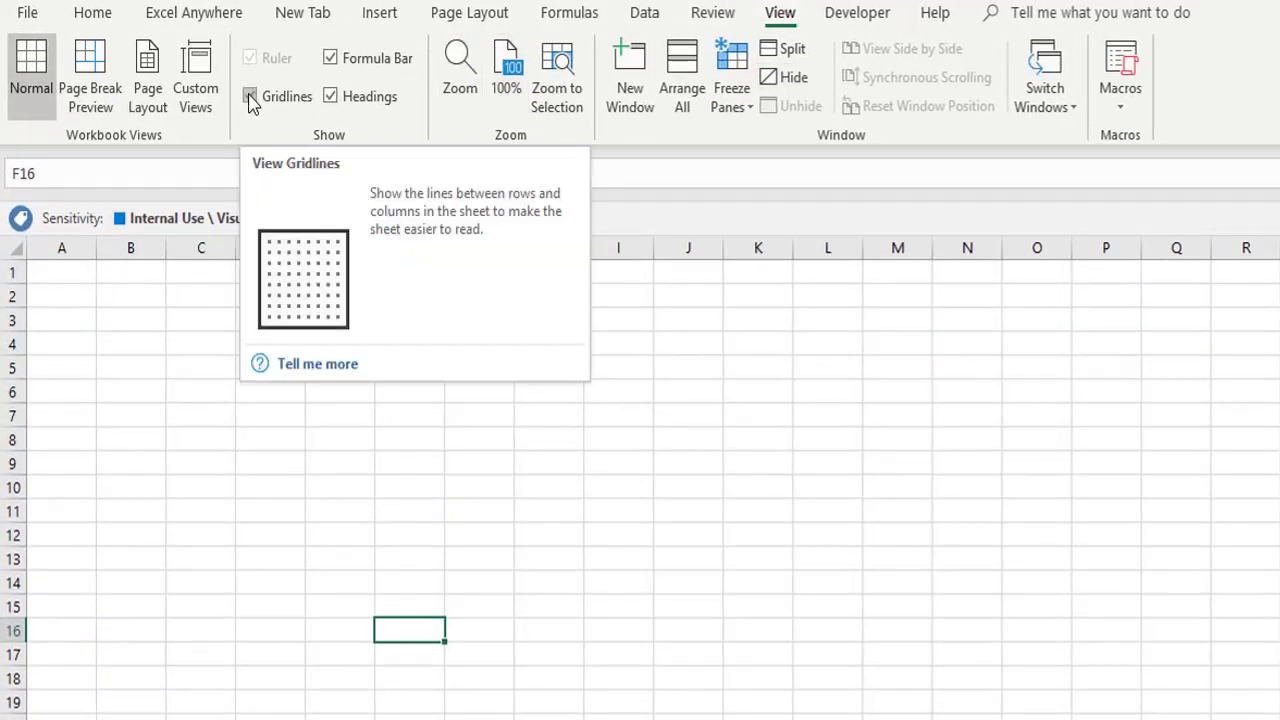
Step: Hide the gridlines on the Dashboard sheet and fill all its cells with the standard light blue colour
left_click(252, 97)
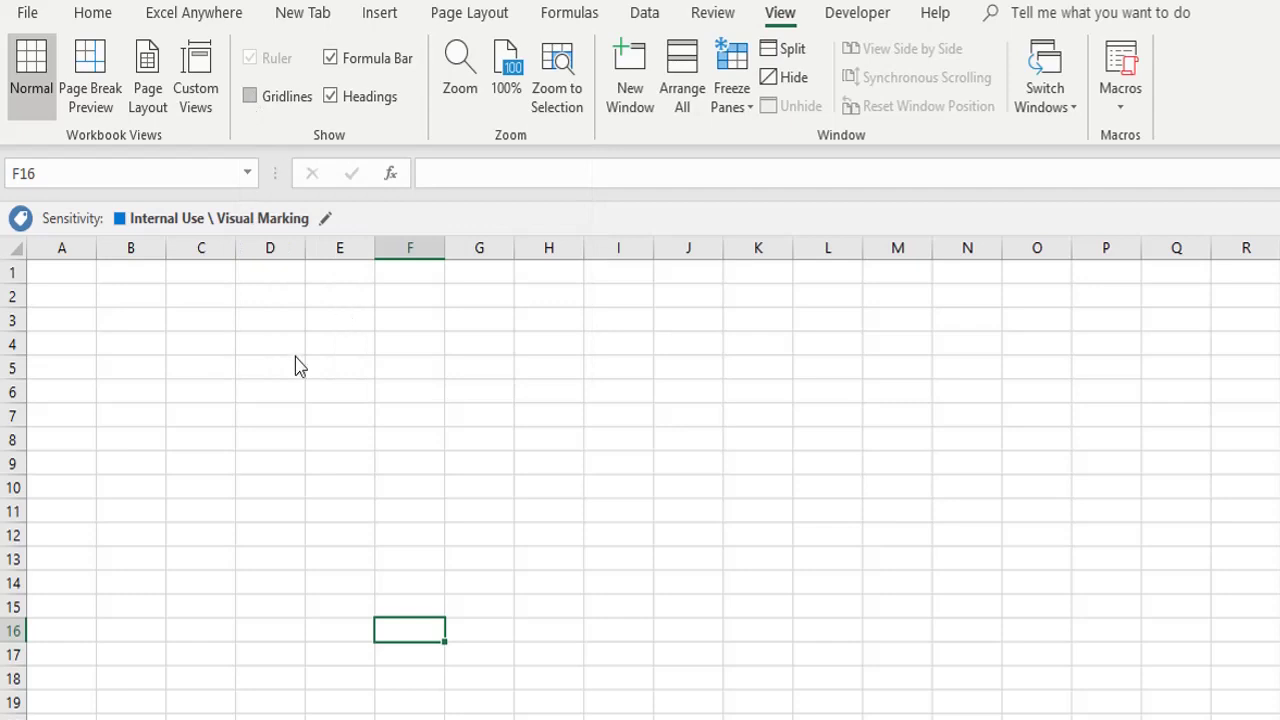
left_click(10, 244)
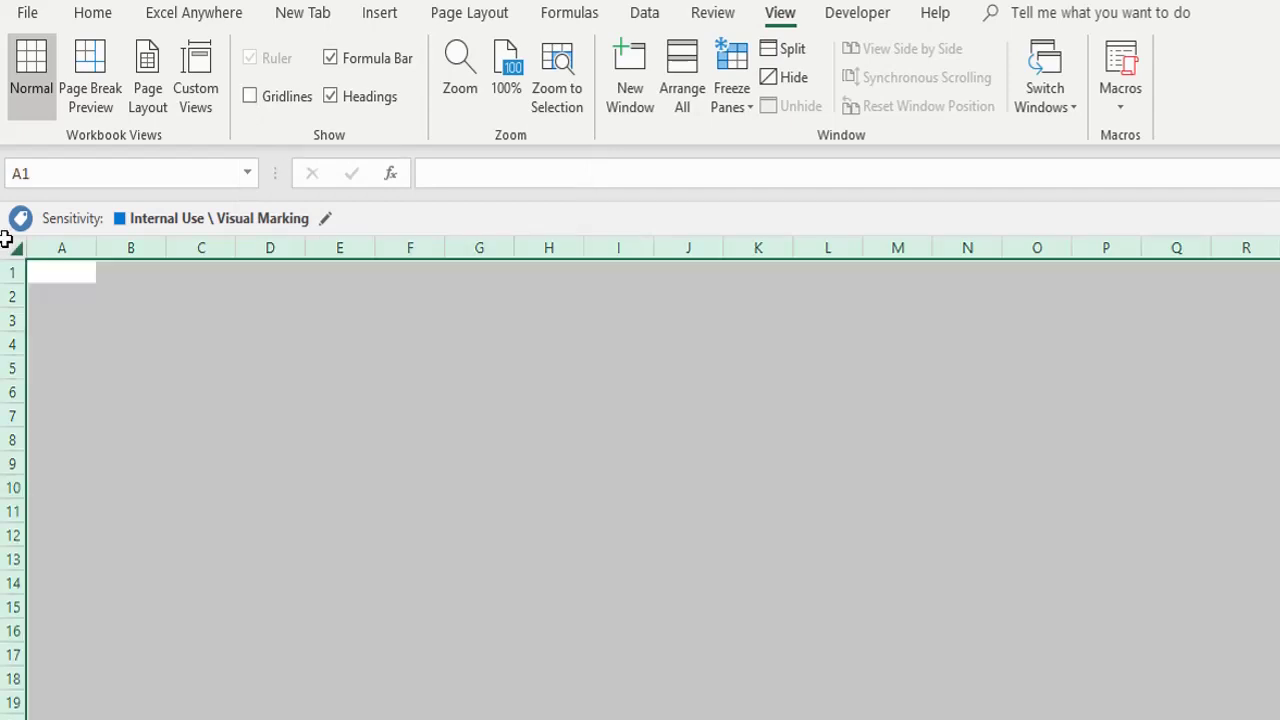
scroll(94, 300, "right", 1)
left_click(92, 12)
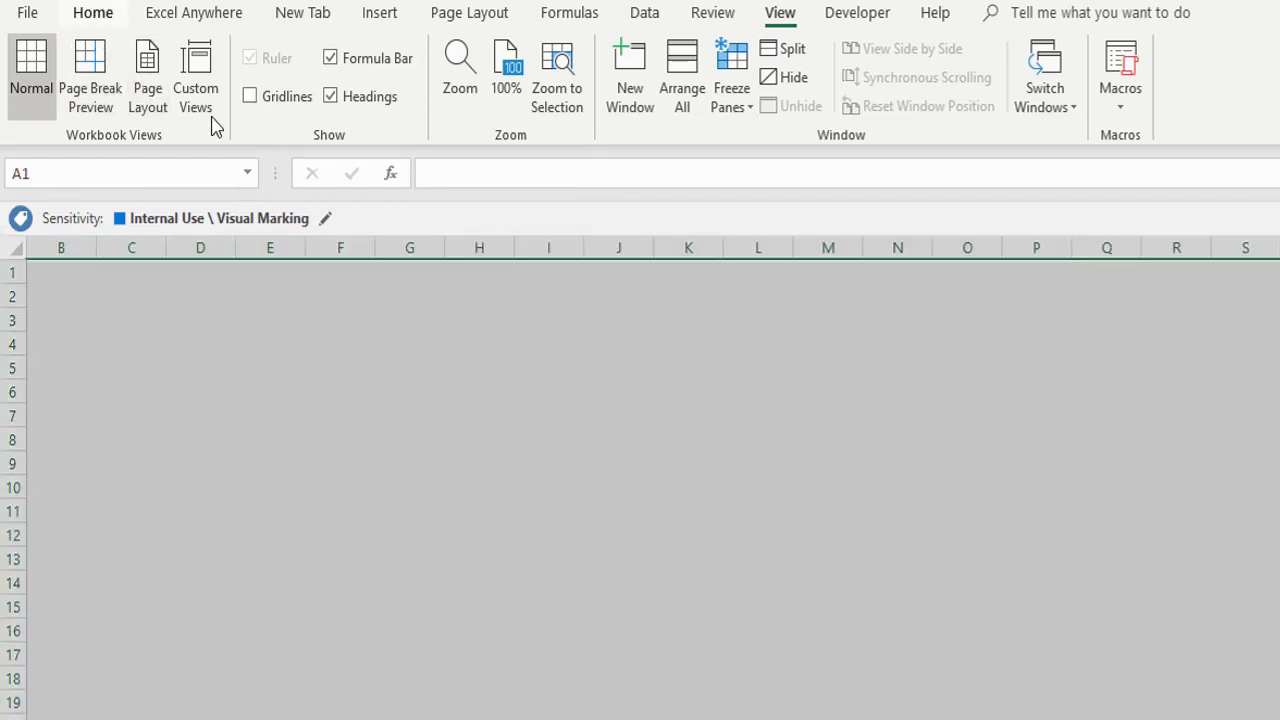
left_click(358, 95)
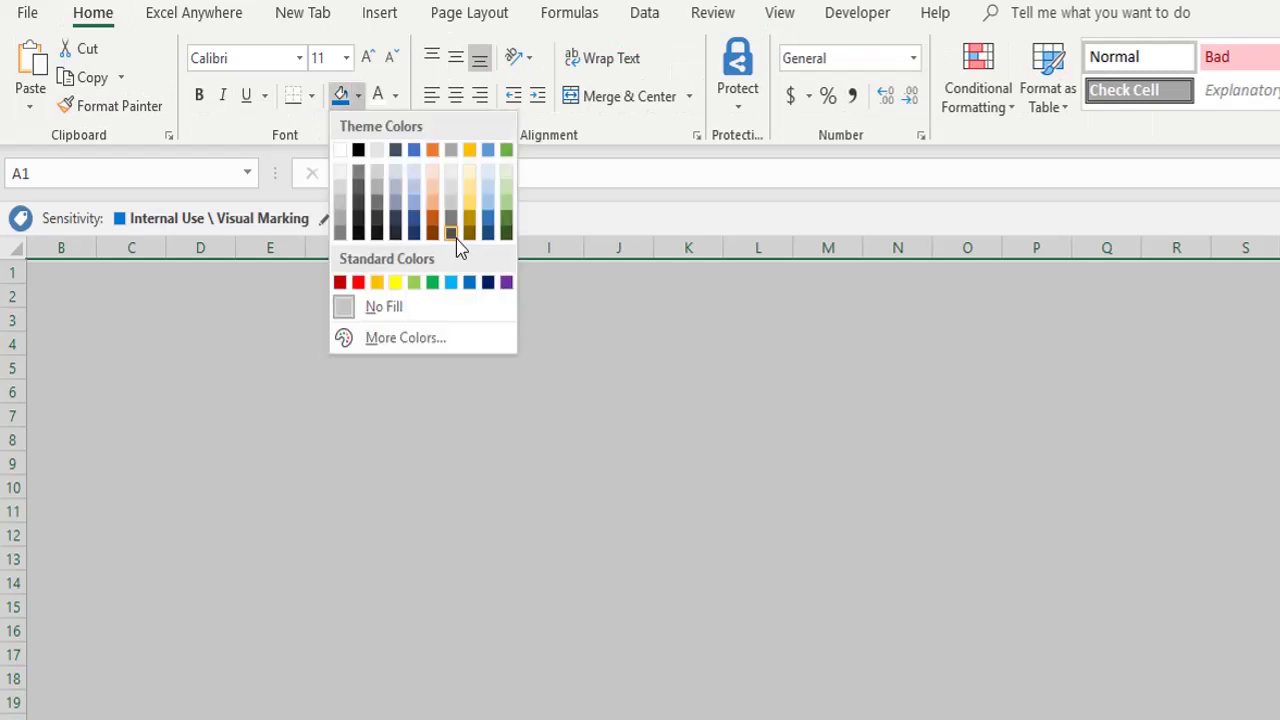
left_click(450, 283)
left_click(479, 272)
Step: Draw a rounded rectangle banner across rows 1 to 3, spanning columns A to AC, and fill it yellow
left_click(380, 12)
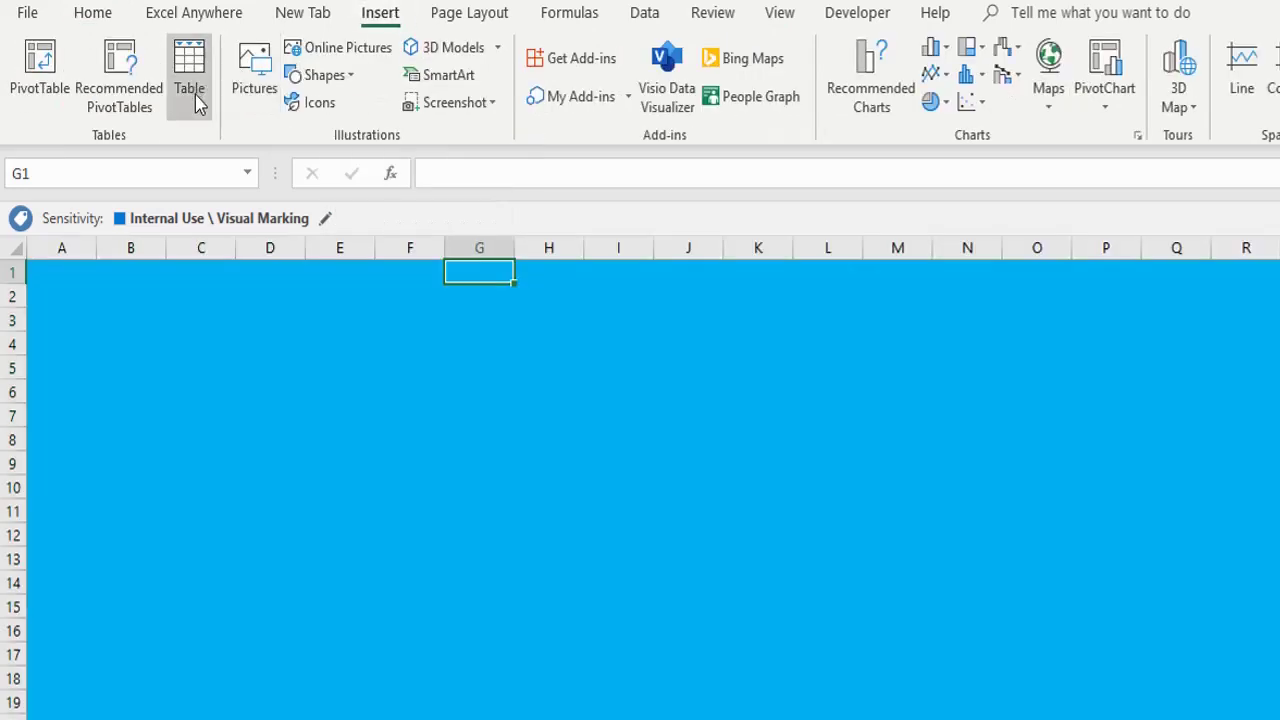
left_click(336, 80)
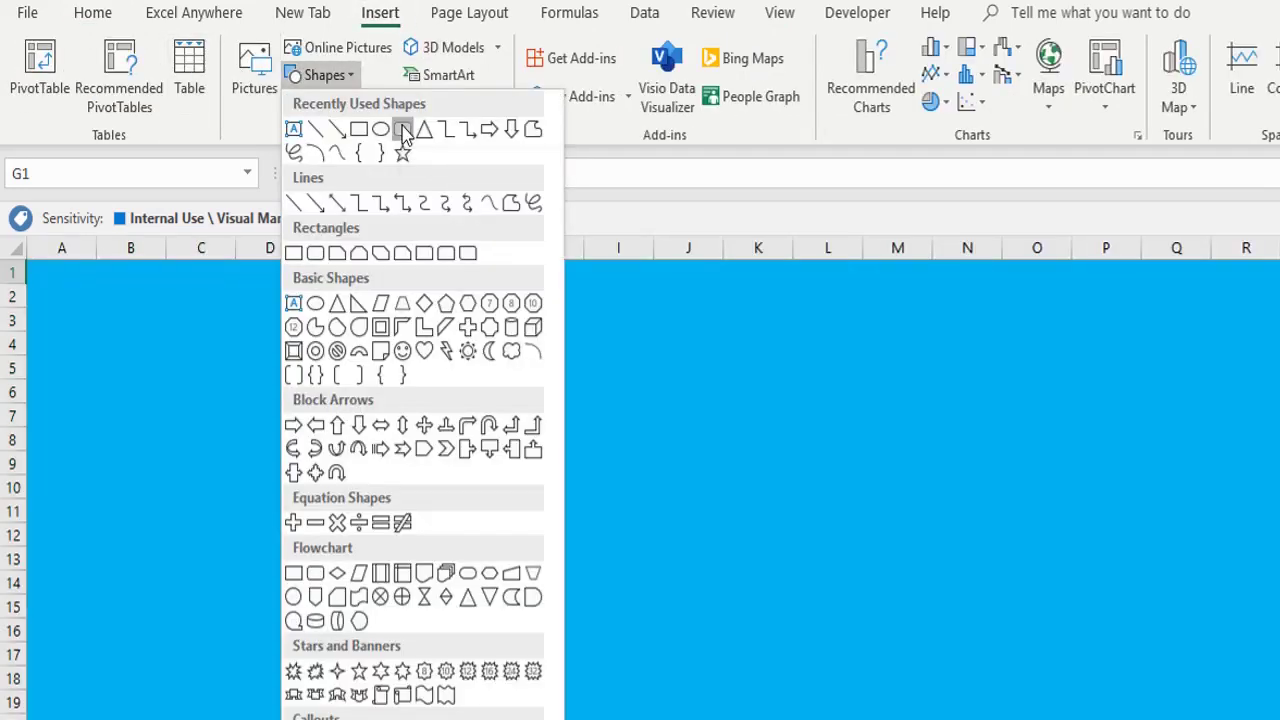
left_click(402, 130)
left_click_drag(41, 264, 1037, 337)
right_click(875, 305)
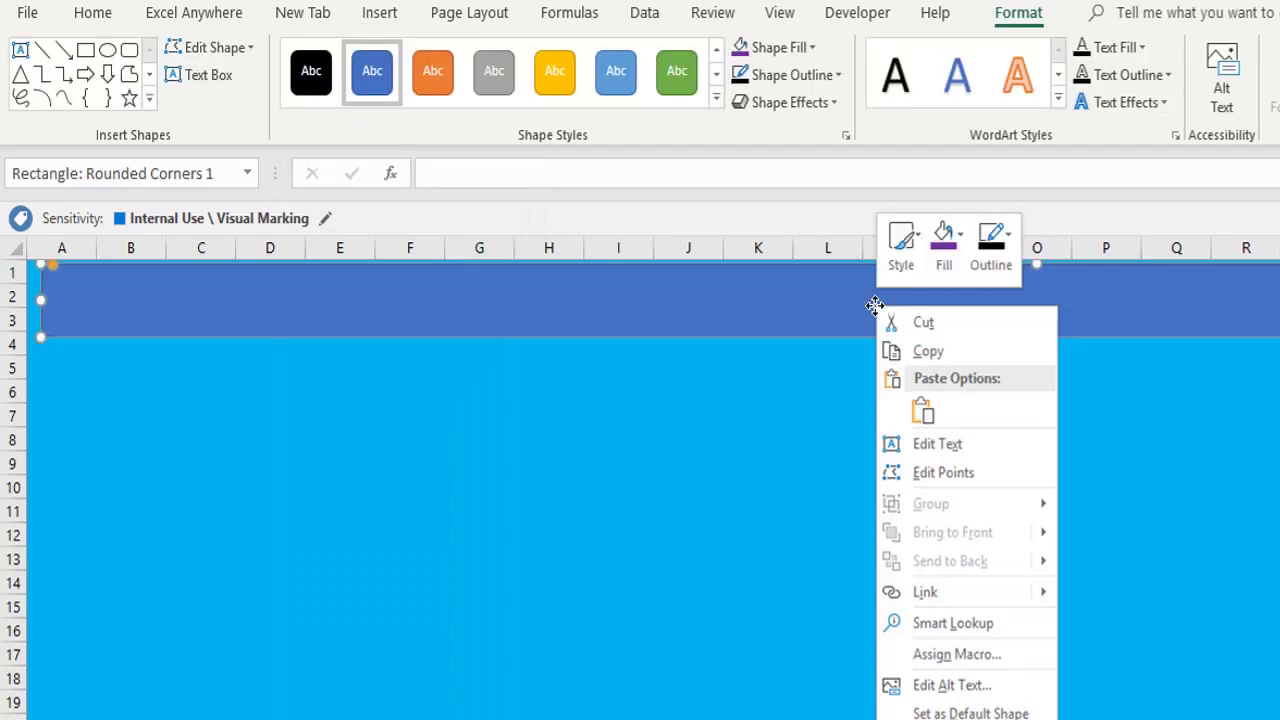
left_click(944, 245)
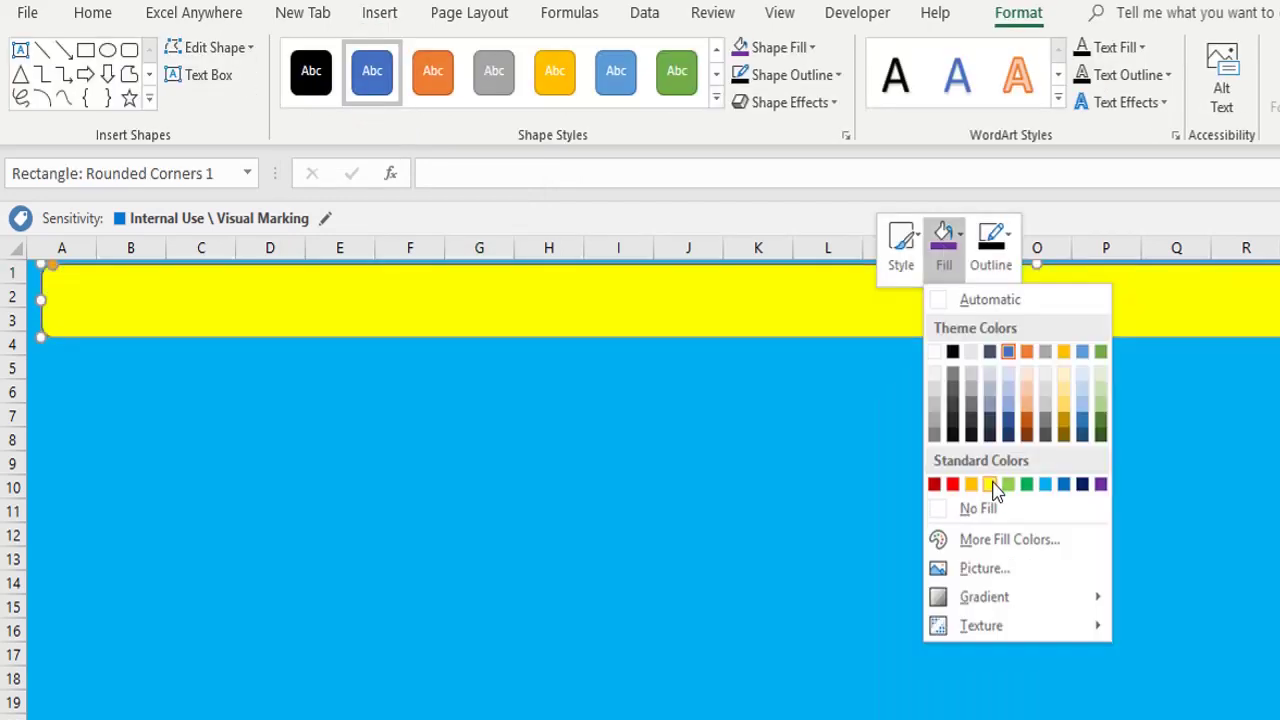
left_click(990, 485)
Step: Title the yellow banner Sales Performance Dashboard in black text at font size 30, centred horizontally
type("Salles Performa")
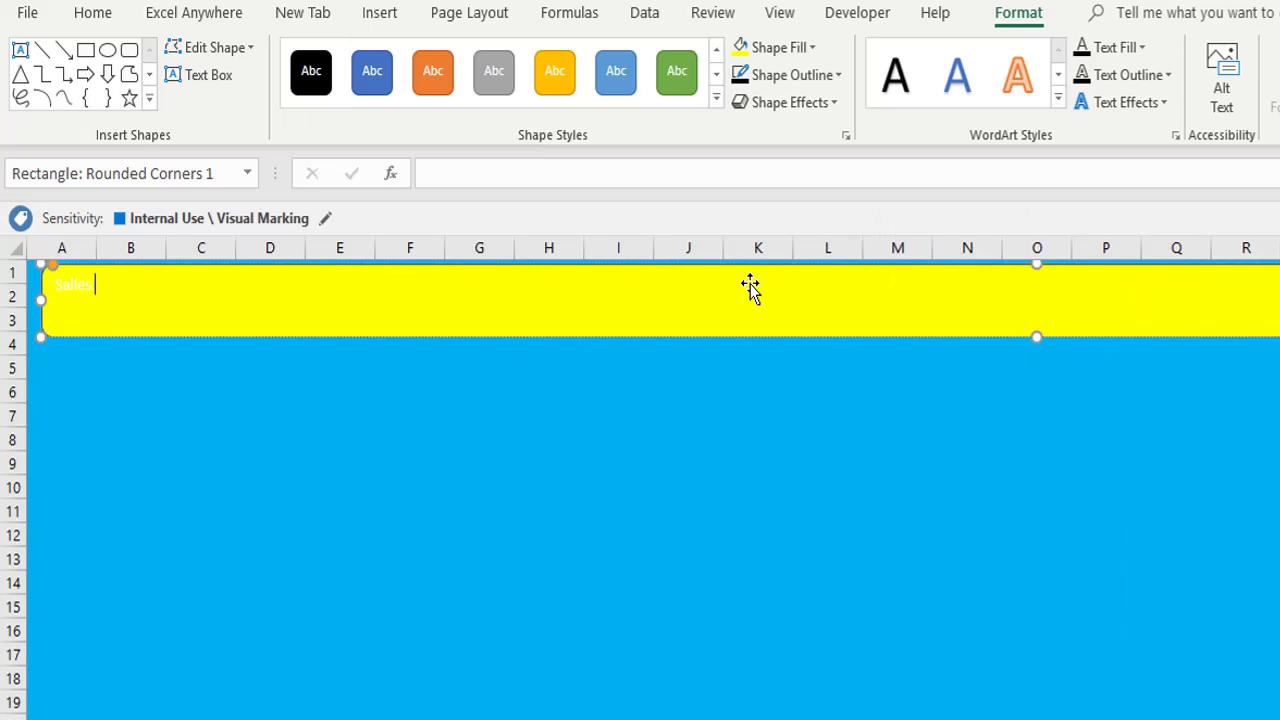
type("e Dashboard")
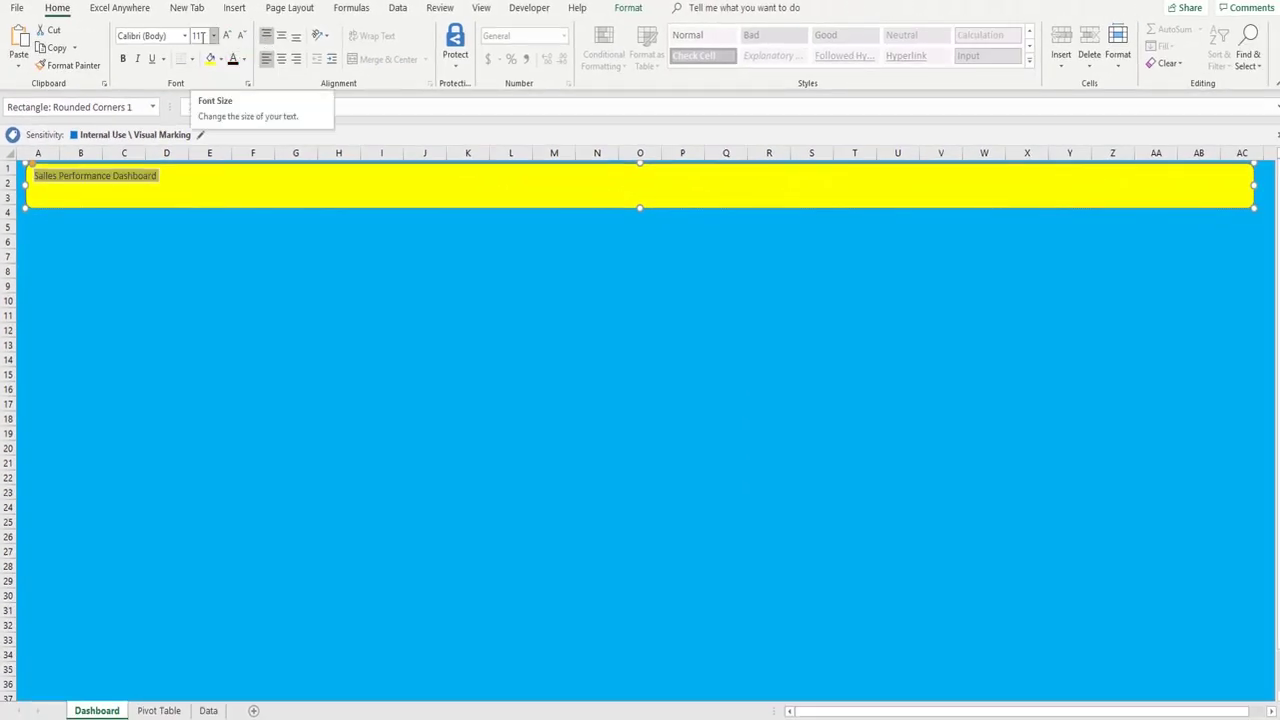
type("30")
key("Return")
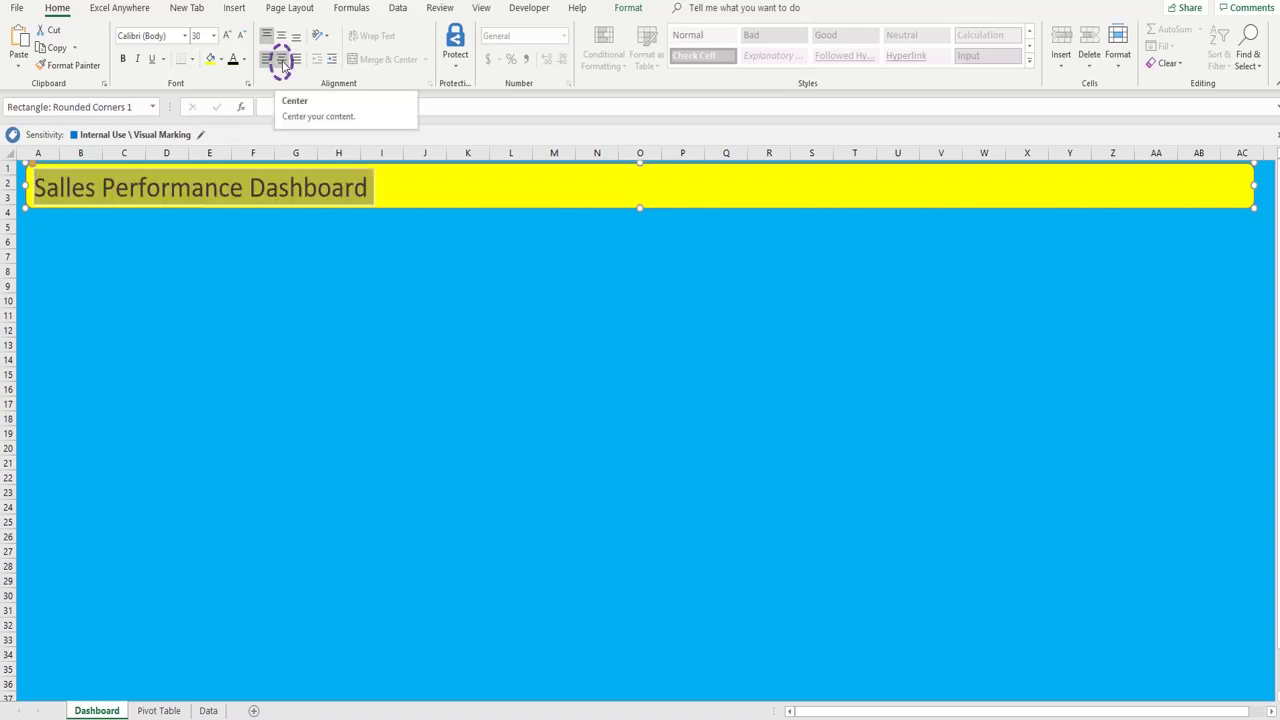
left_click(282, 65)
left_click(472, 319)
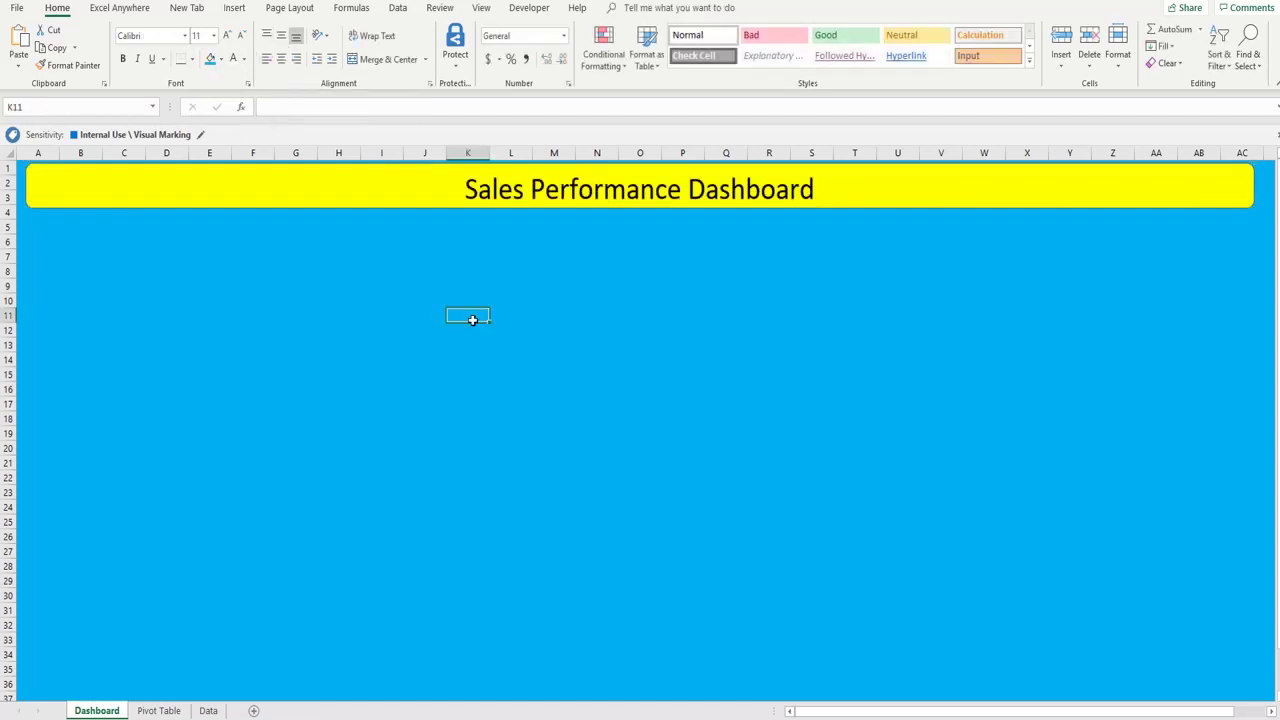
Step: Copy all five charts from the Pivot Table sheet and paste them onto the Dashboard sheet
key("ctrl+Page_Down")
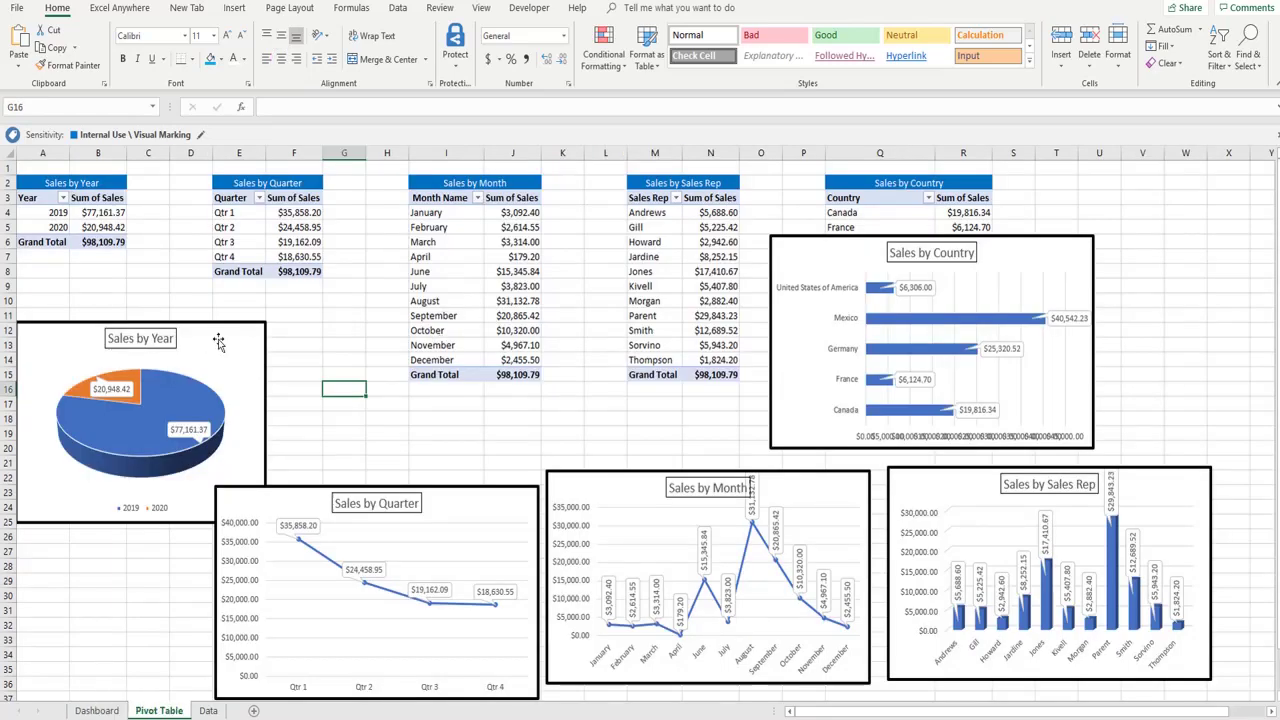
key("Left")
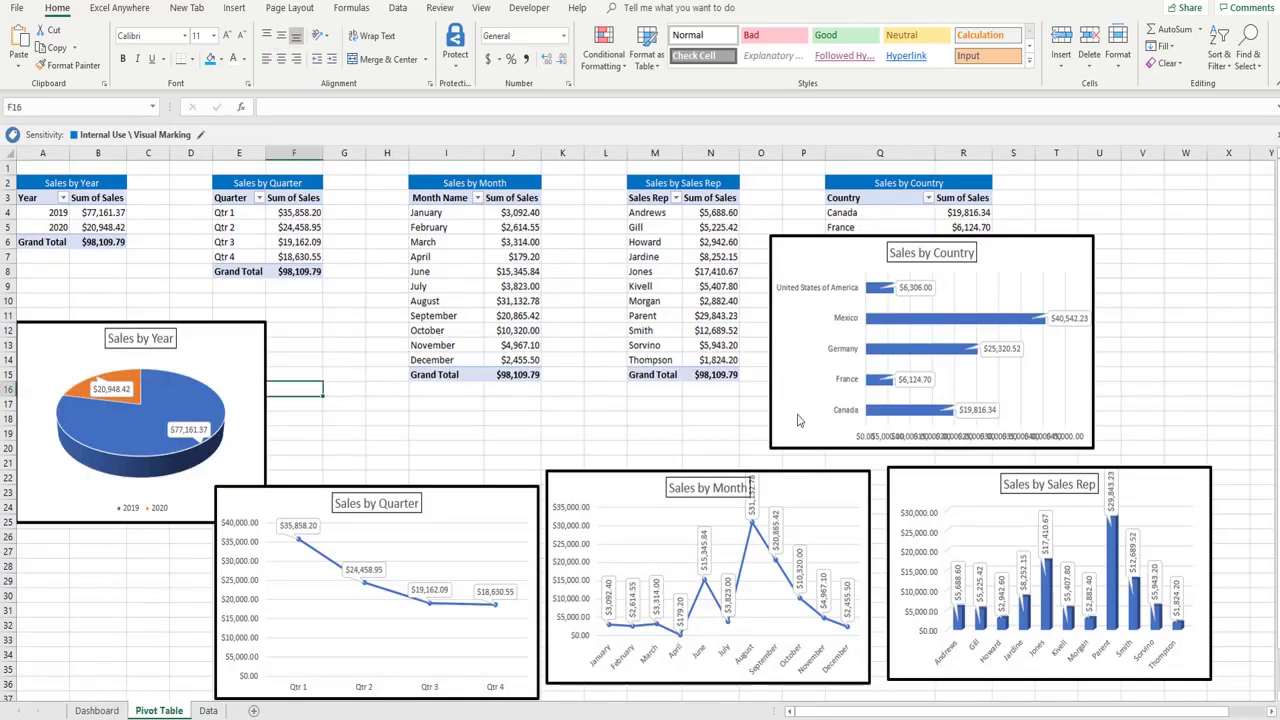
left_click(236, 341)
left_click(487, 503, "ctrl")
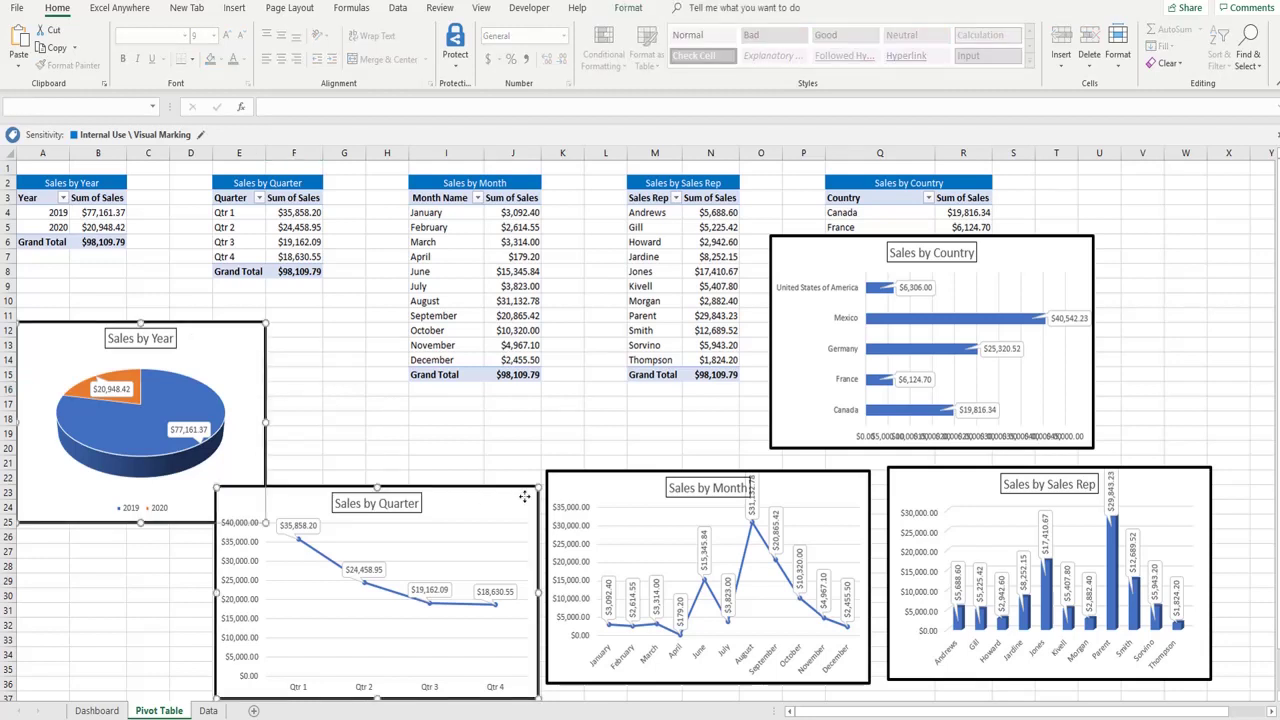
left_click(578, 487, "ctrl")
left_click(1000, 485, "ctrl")
left_click(786, 263, "ctrl")
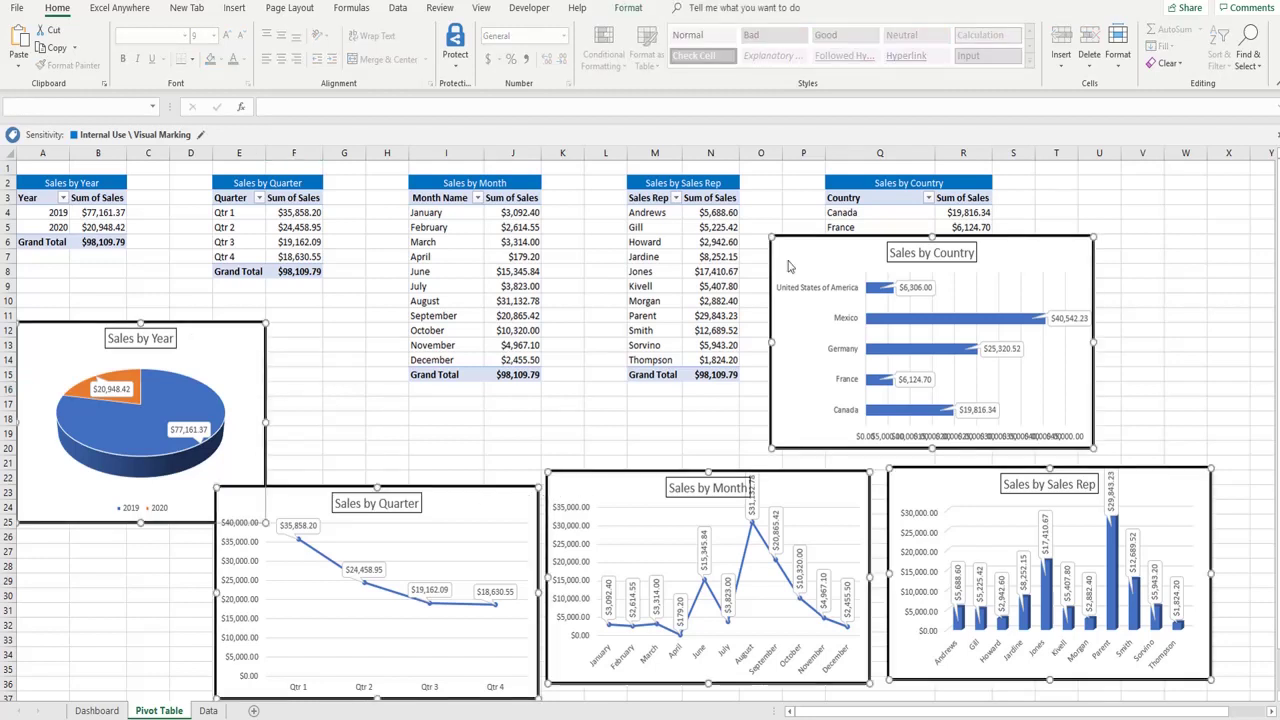
left_click(96, 710)
left_click(81, 243)
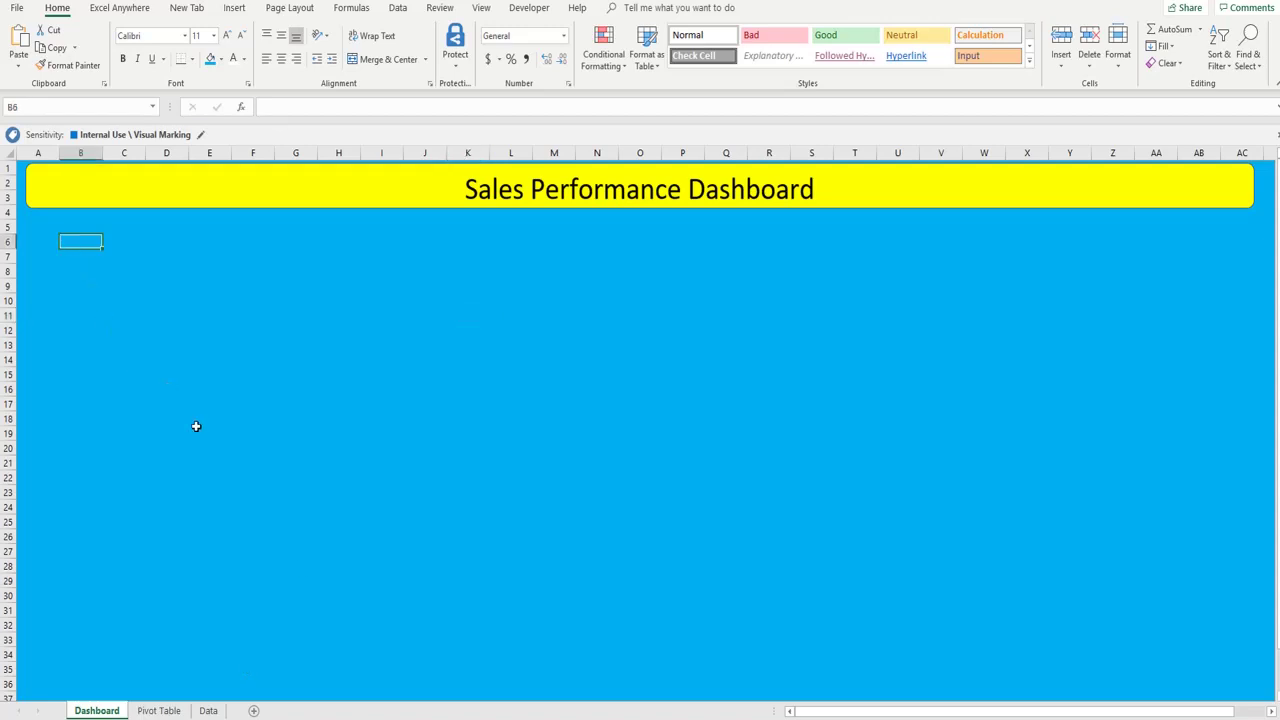
left_click(286, 328)
key("ctrl+v")
Step: Arrange the charts below the banner, with Sales by Year, Country and Month in the upper row and Quarter and Sales Rep beneath
left_click(596, 403)
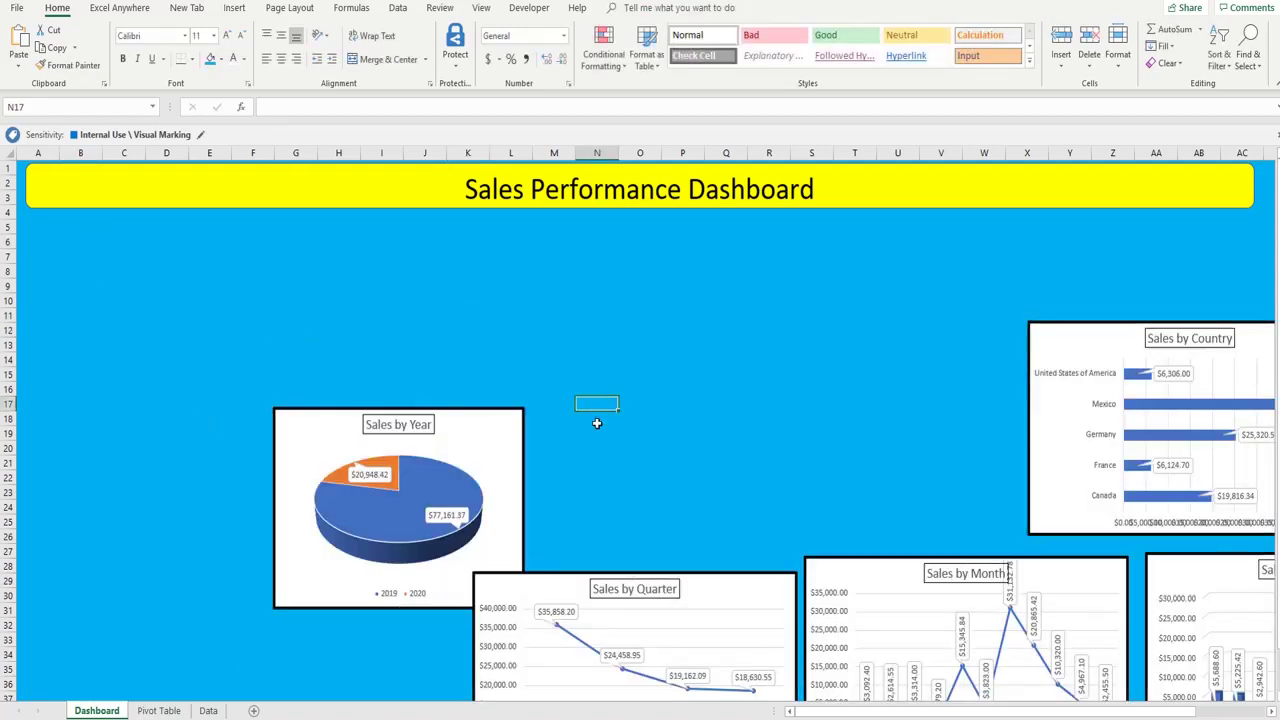
left_click_drag(474, 426, 371, 251)
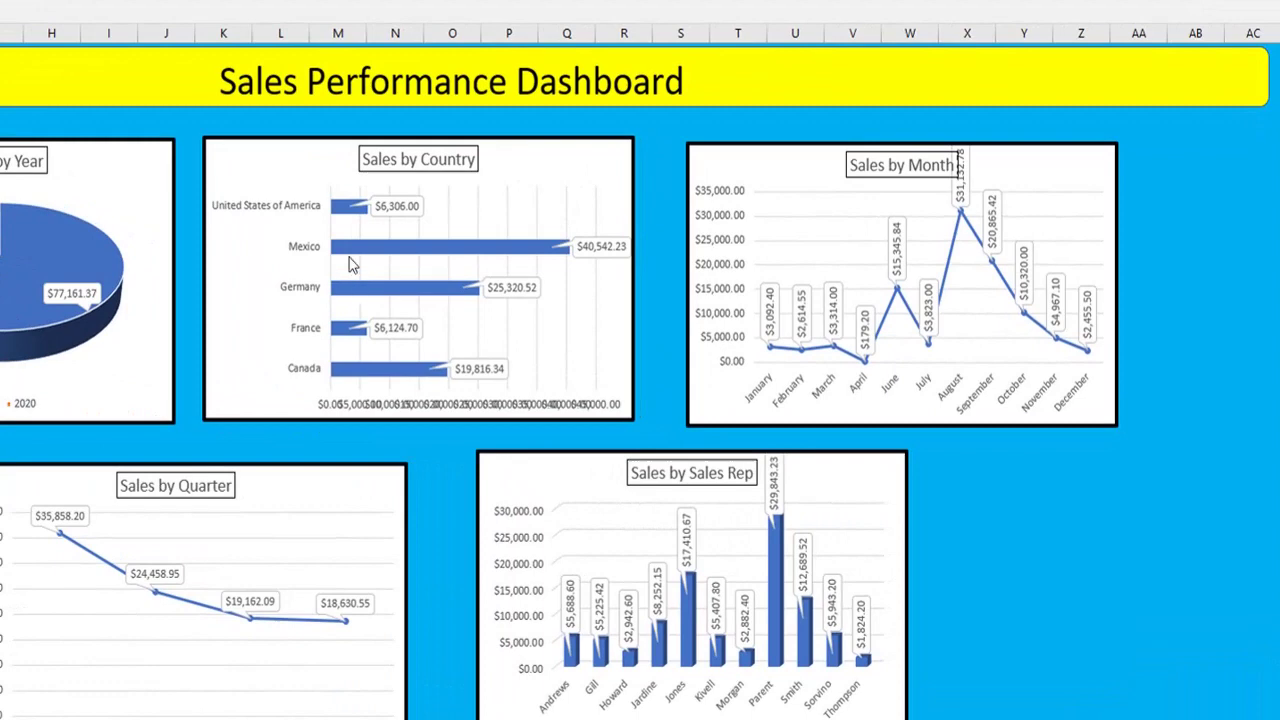
Step: Vary the bar colours by point in the Sales by Country chart on the Dashboard sheet
left_click(345, 248)
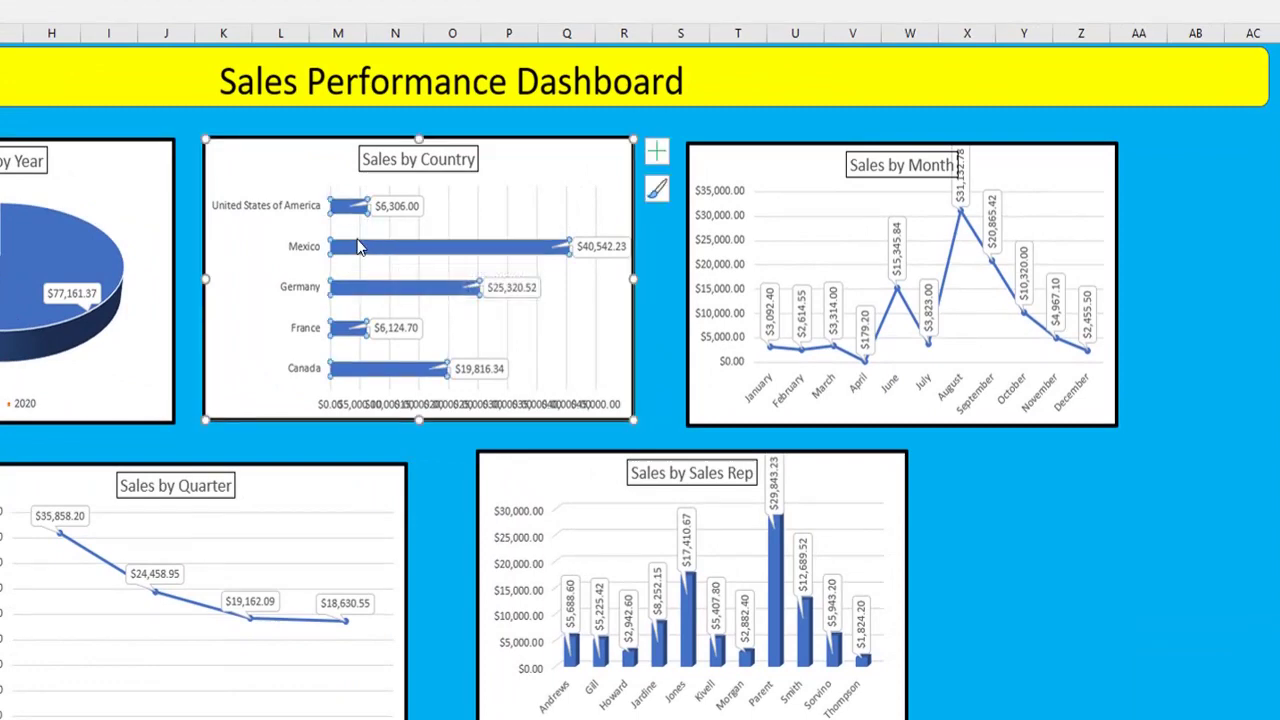
double_click(359, 247)
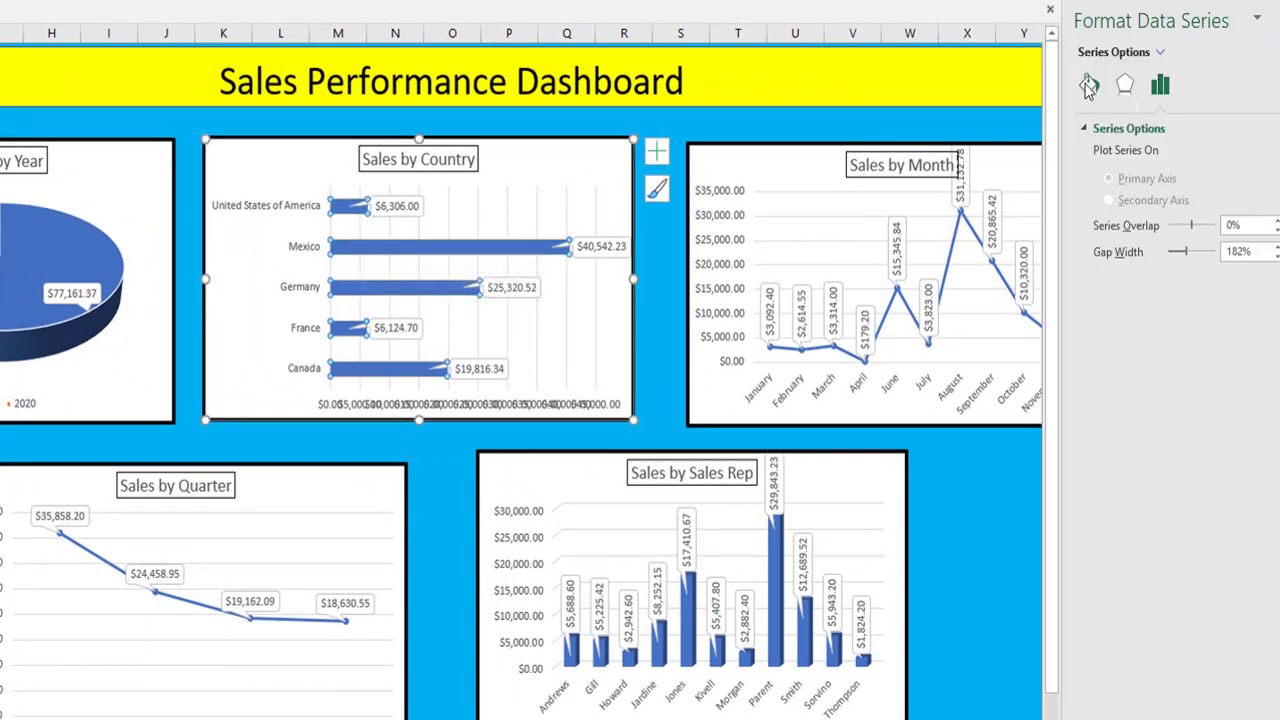
left_click(1089, 86)
left_click(1091, 136)
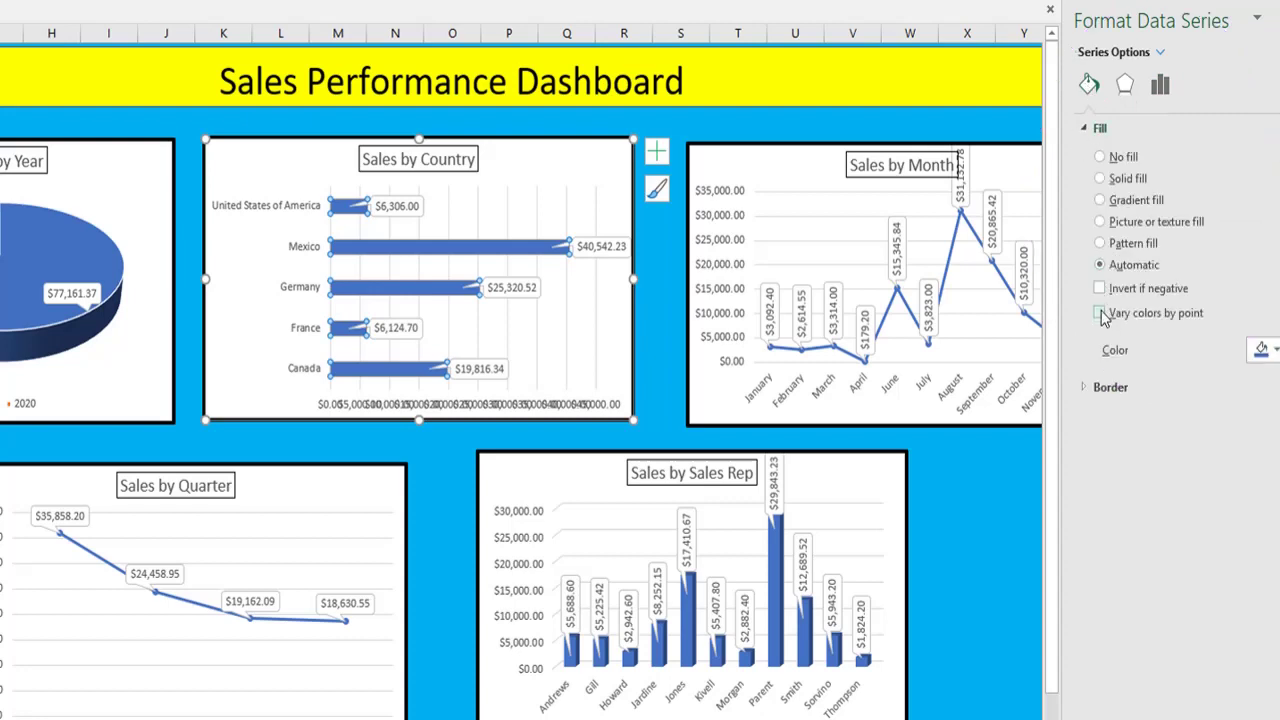
left_click(1101, 314)
left_click(966, 445)
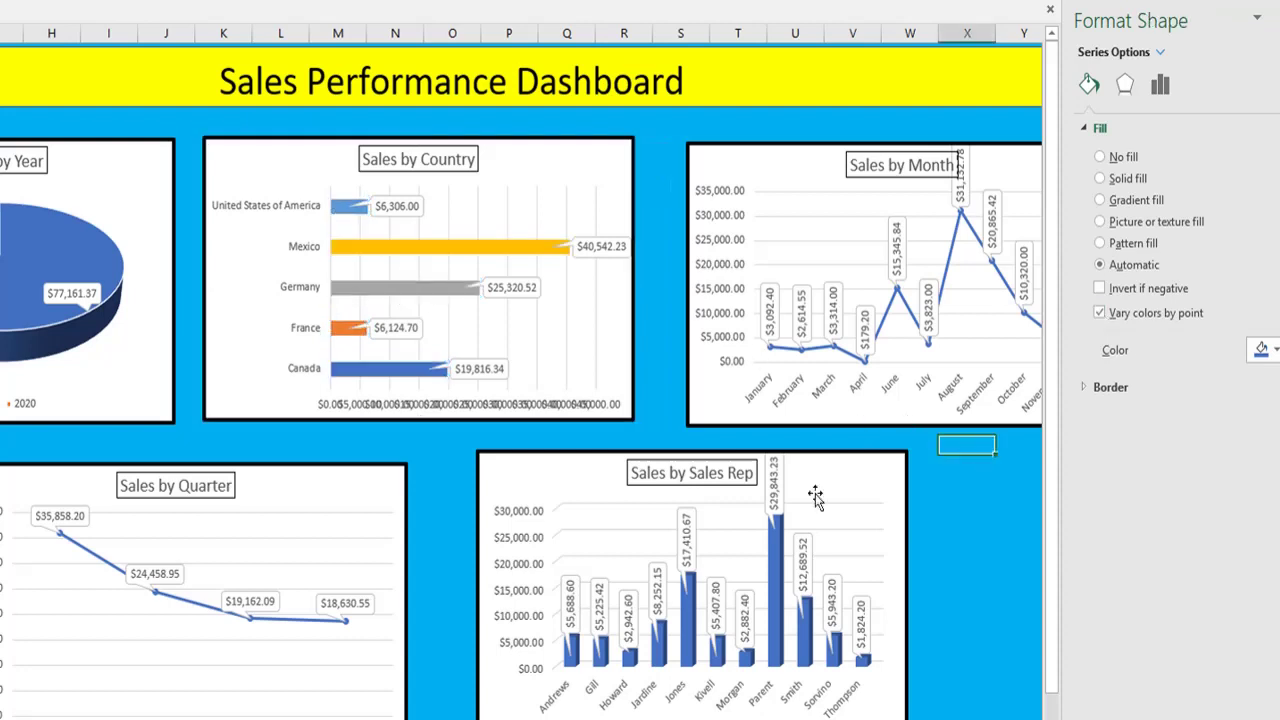
Step: Vary the column colours by point in the Sales by Sales Rep chart on the Dashboard sheet
left_click(690, 632)
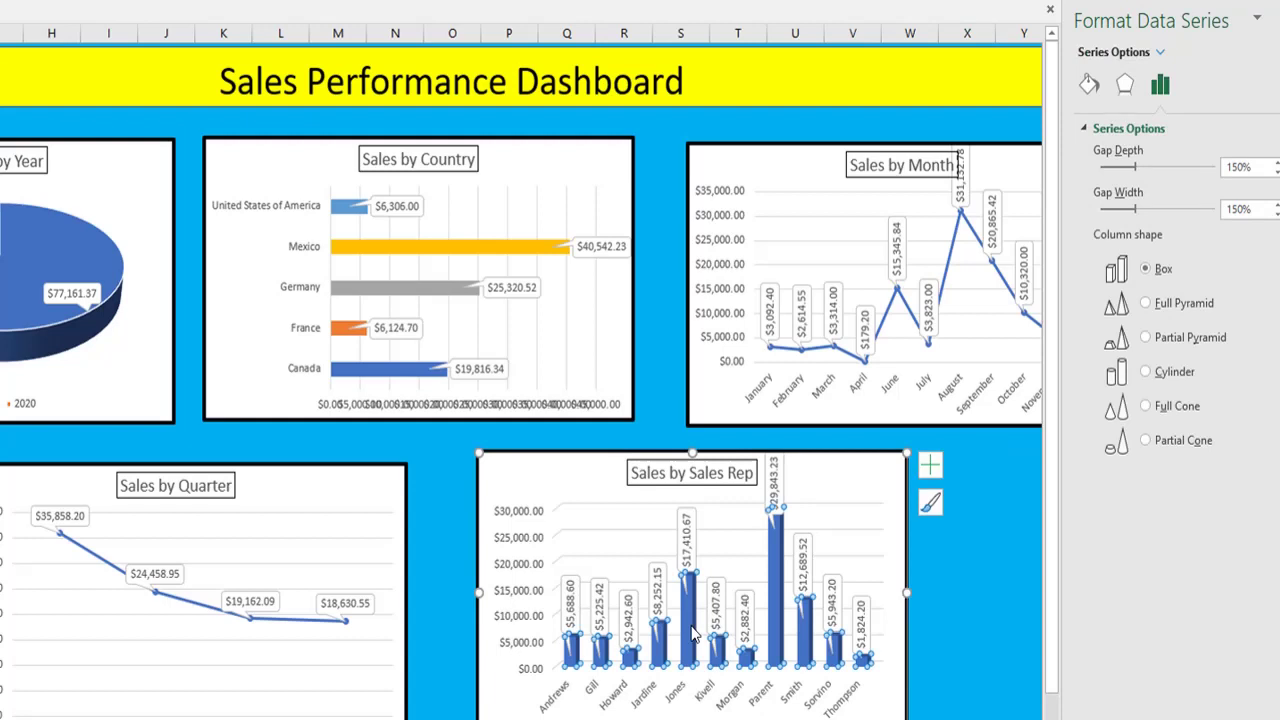
left_click(1089, 84)
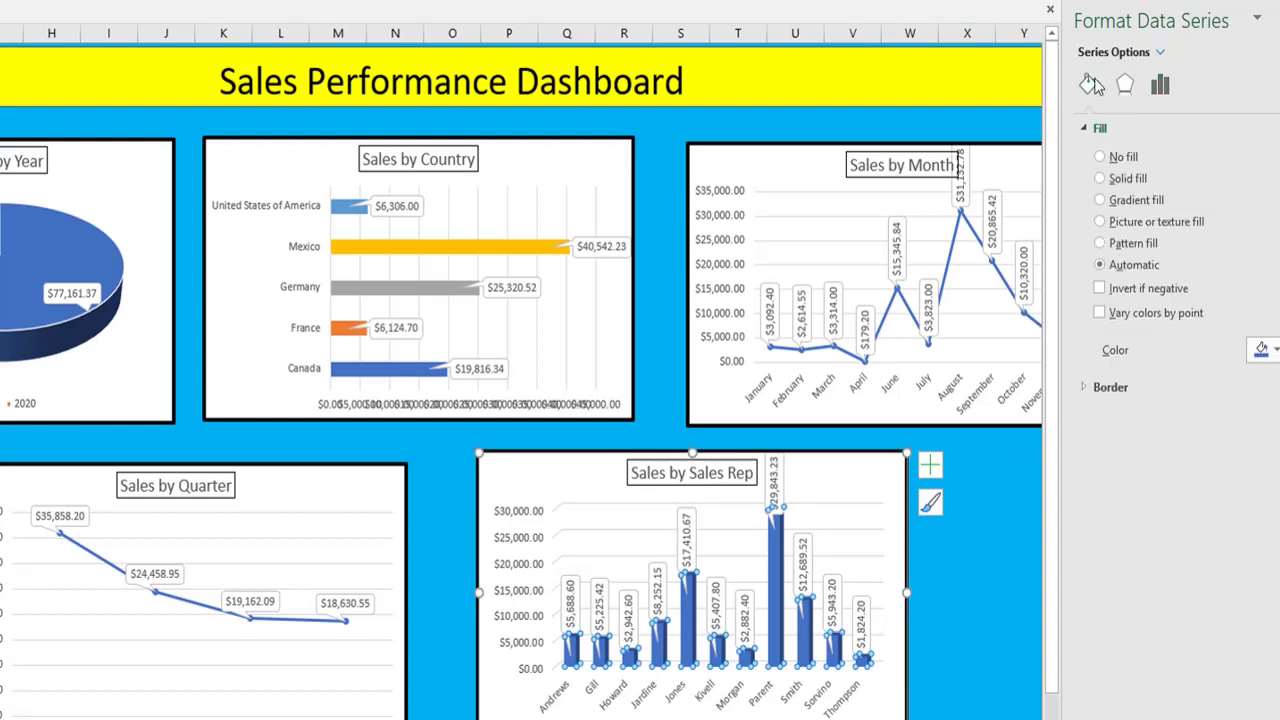
left_click(1100, 312)
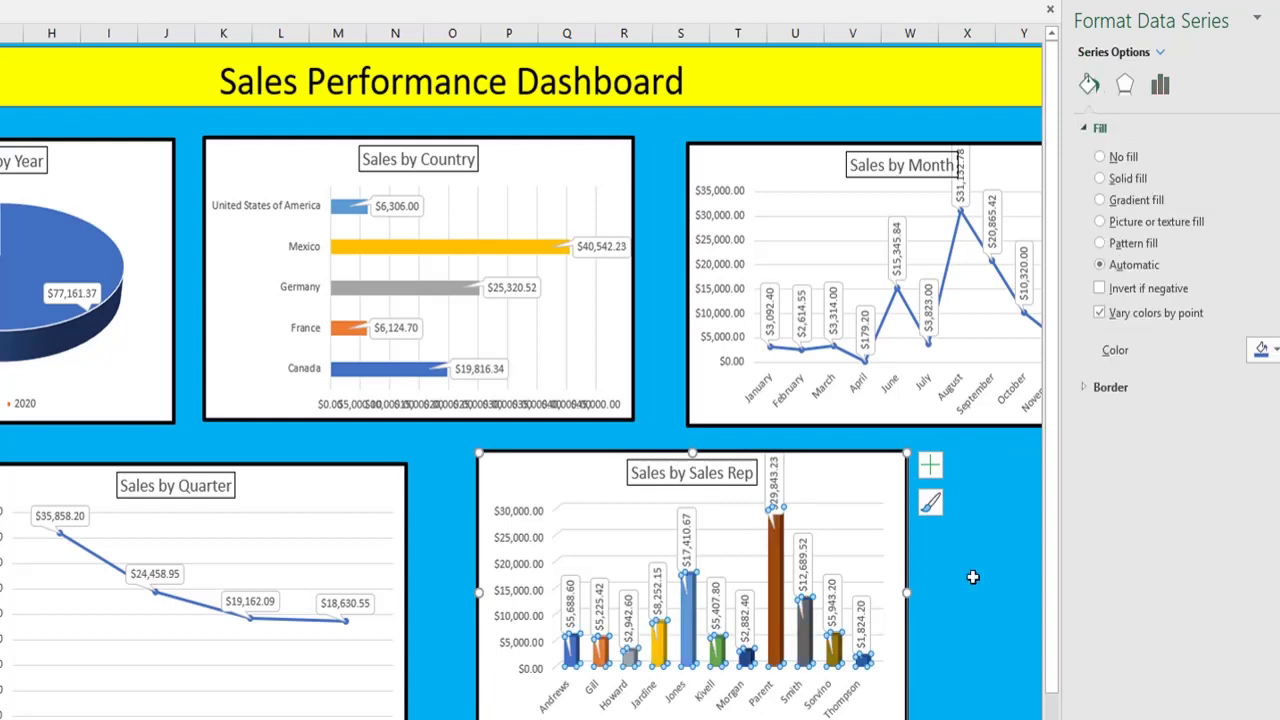
left_click(669, 328)
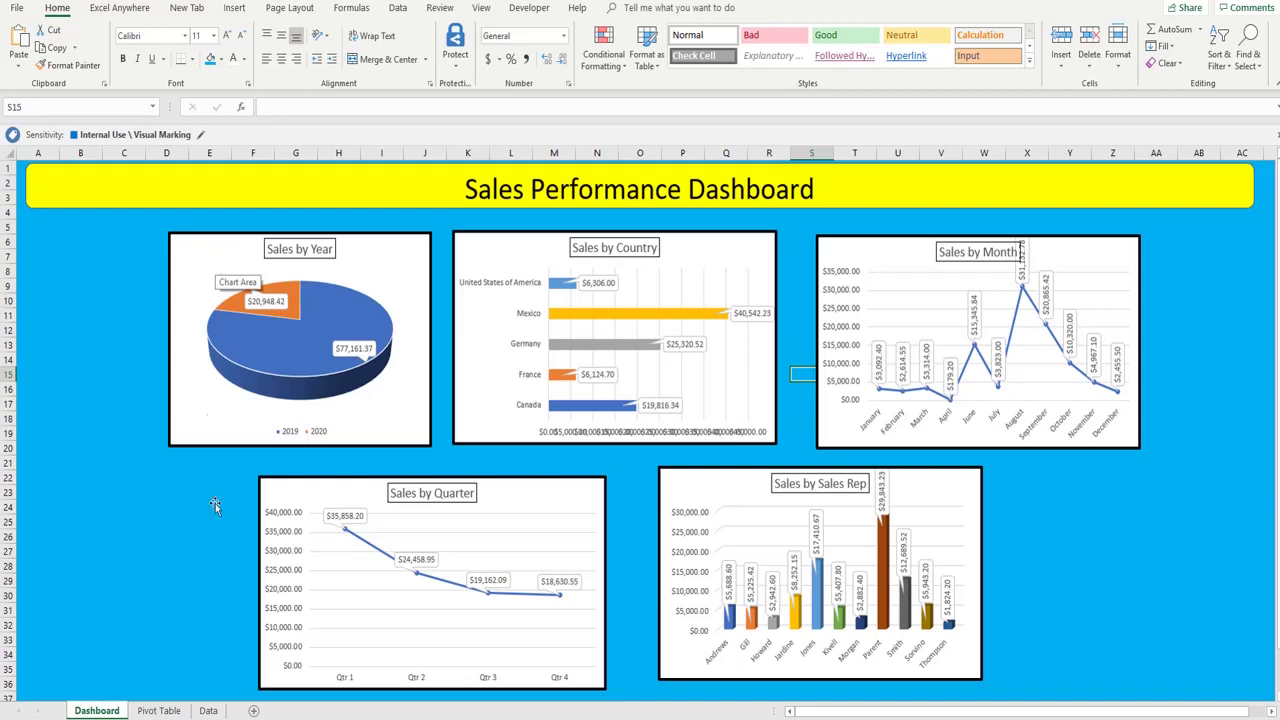
Step: Insert slicers for Country, Sales Rep, Month Name, Quarter and Year from the Sales by Quarter PivotTable on the Pivot Table sheet
left_click(160, 711)
left_click(295, 227)
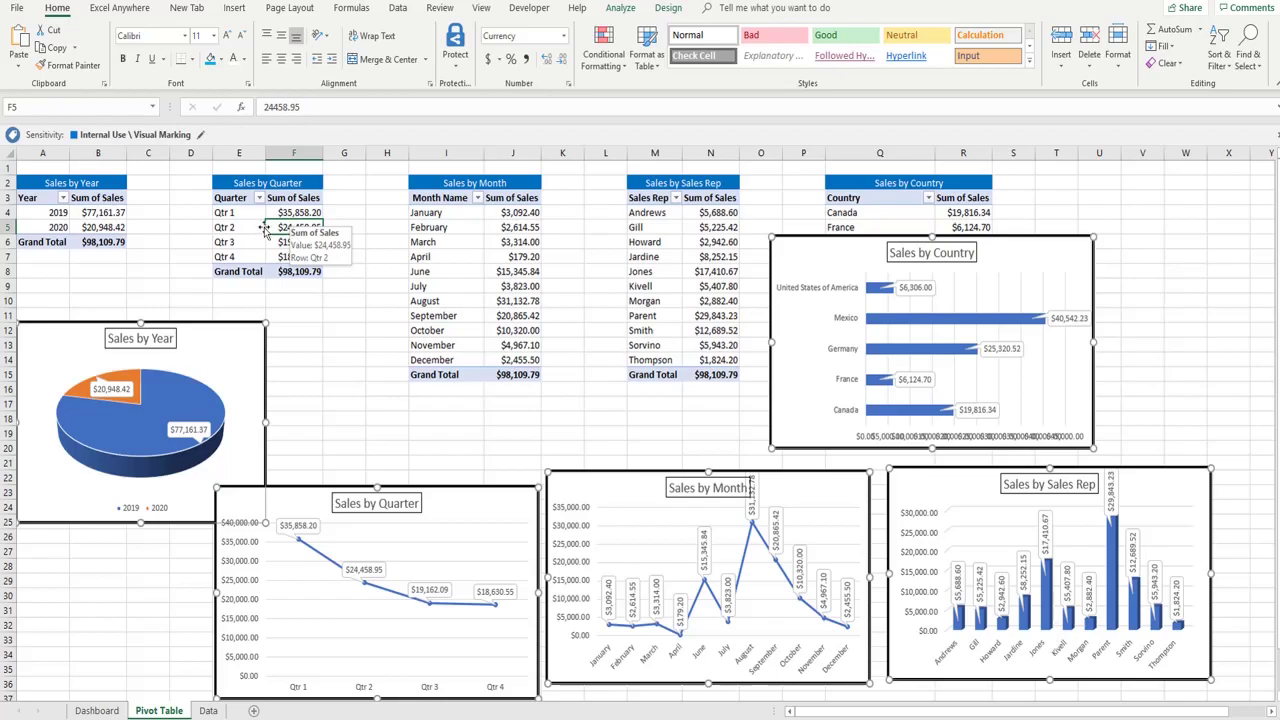
left_click(234, 8)
left_click(866, 45)
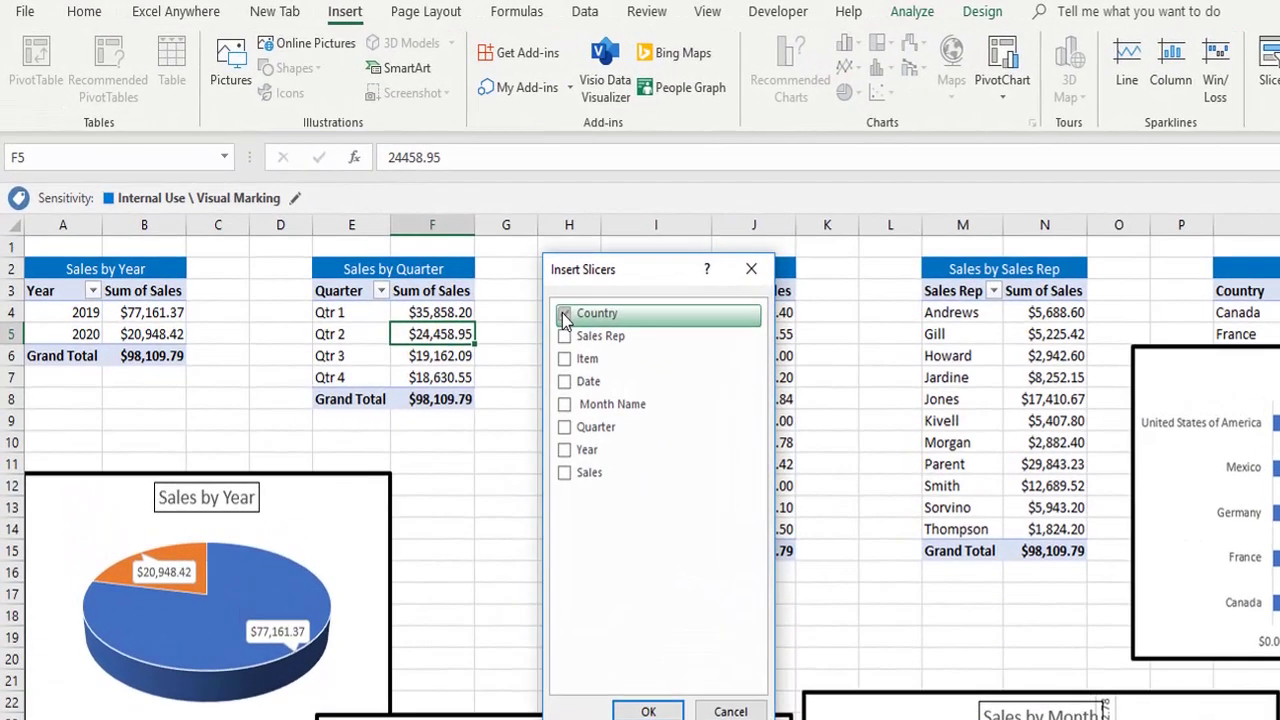
left_click(384, 215)
left_click(565, 337)
left_click(564, 404)
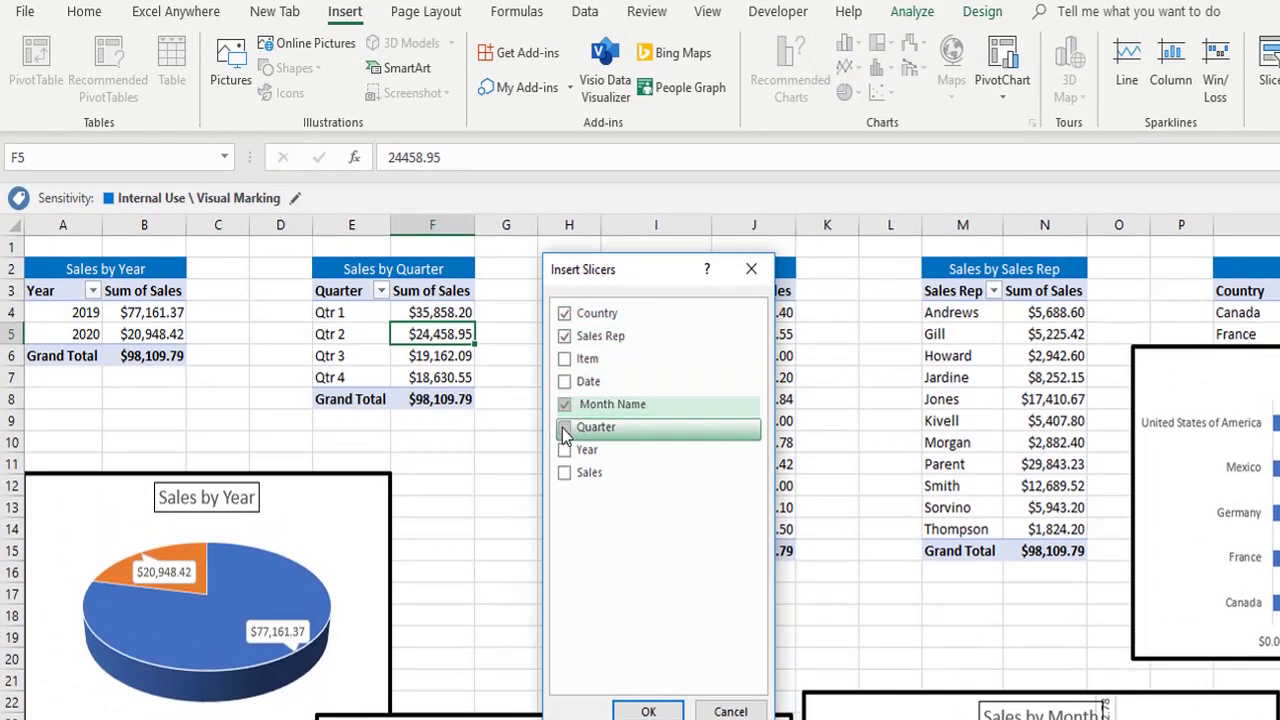
left_click(564, 427)
left_click(565, 450)
left_click(648, 711)
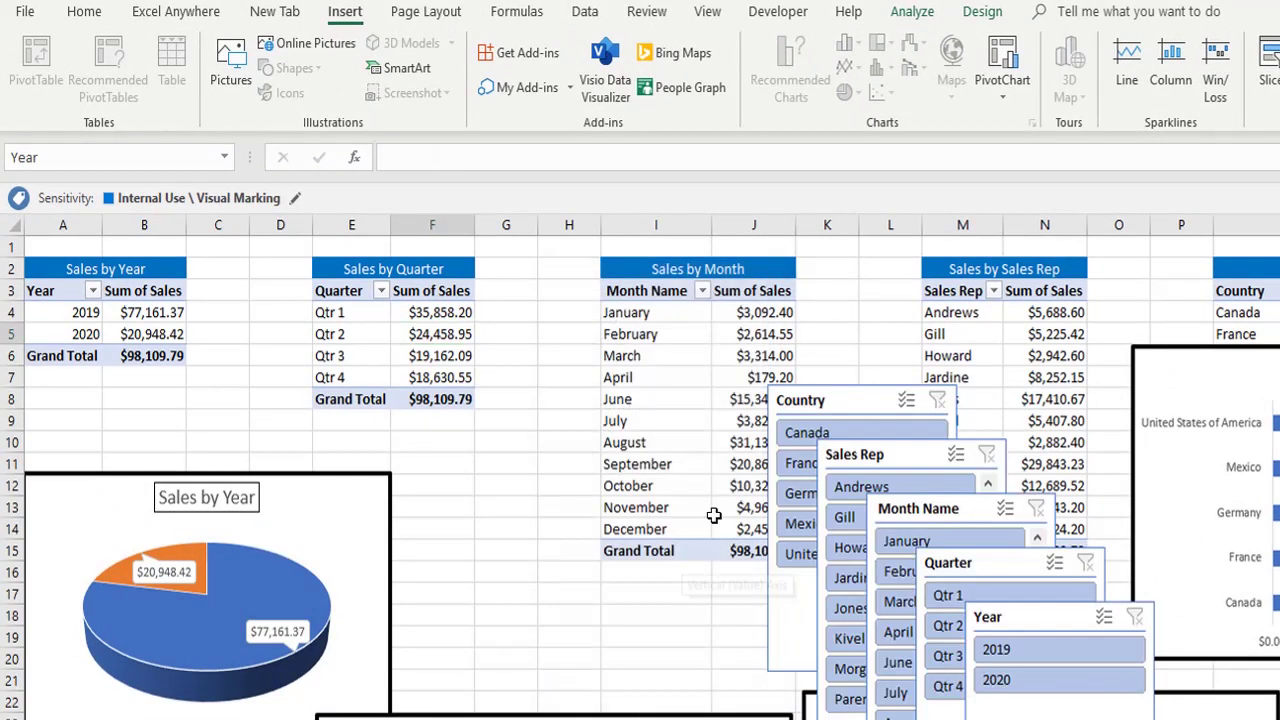
Step: Copy the Country, Sales Rep, Month Name, Quarter and Year slicers onto the Dashboard sheet
left_click(857, 404, "ctrl")
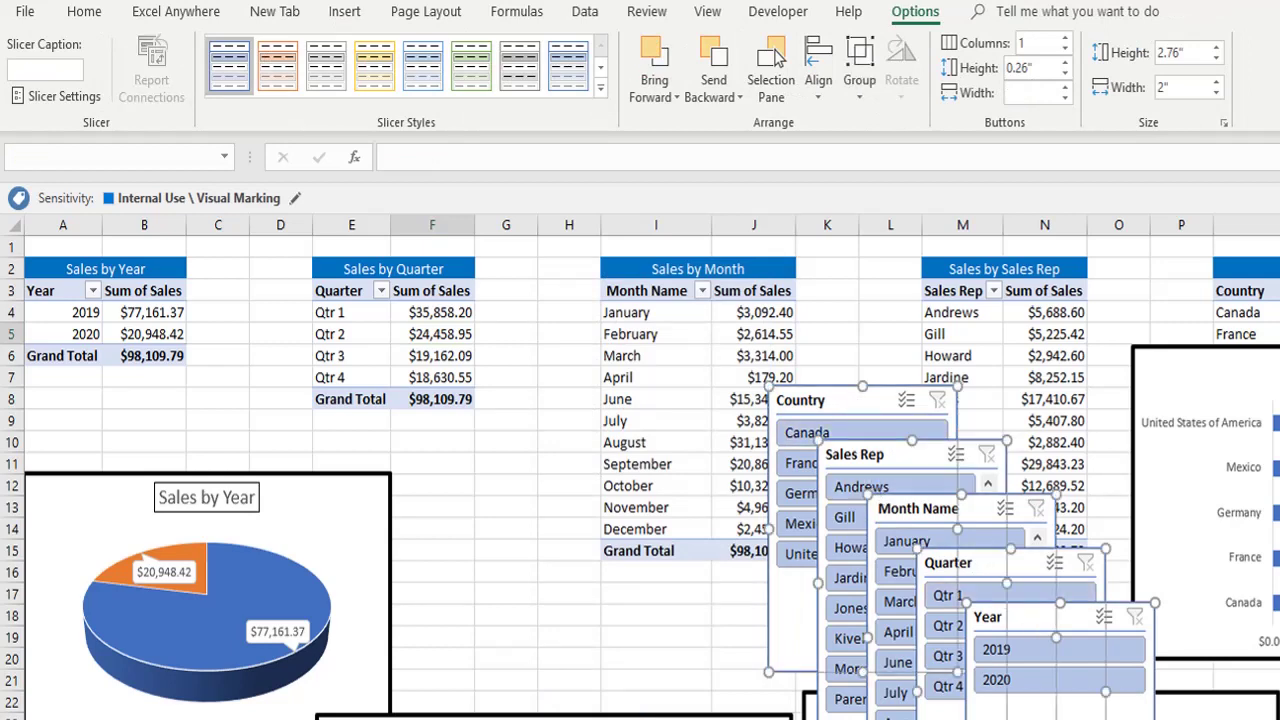
key("ctrl+Page_Down")
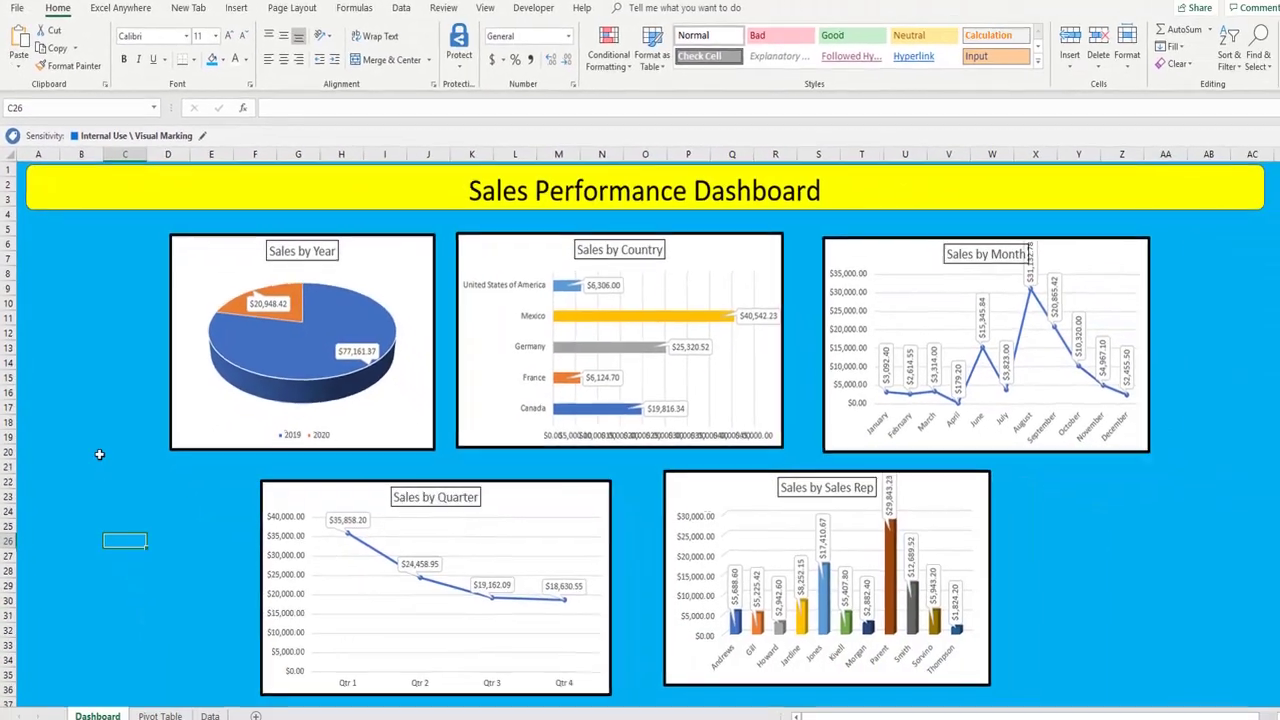
key("ctrl+v")
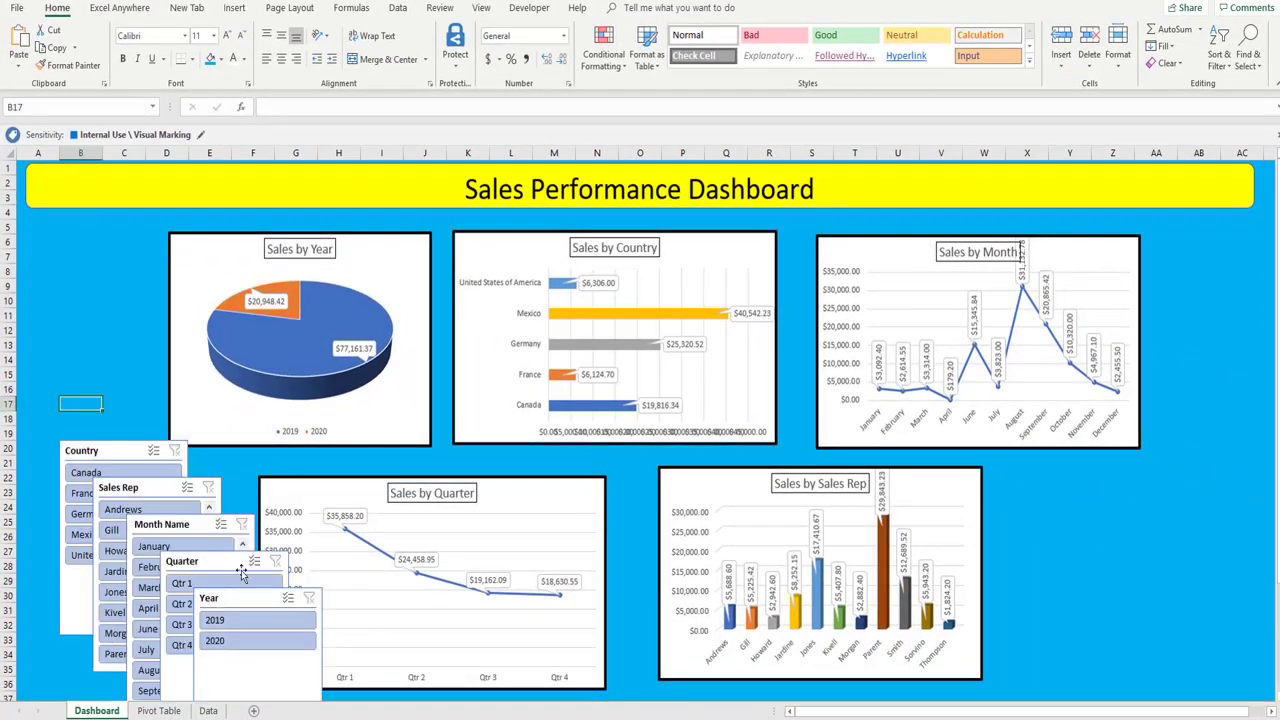
Step: Shorten and stack the Year, Quarter and Country slicers beside the Sales by Year chart, moving the Sales Rep slicer aside
left_click_drag(210, 598, 40, 242)
left_click_drag(87, 426, 87, 316)
left_click_drag(189, 562, 51, 345)
left_click_drag(87, 531, 87, 450)
left_click_drag(130, 488, 316, 524)
left_click_drag(103, 456, 74, 477)
left_click_drag(89, 656, 89, 605)
Step: Give the Year and Quarter slicers two columns each, shorten Year to about 0.76" high and move Quarter up beneath it
left_click(52, 245)
left_click(52, 243)
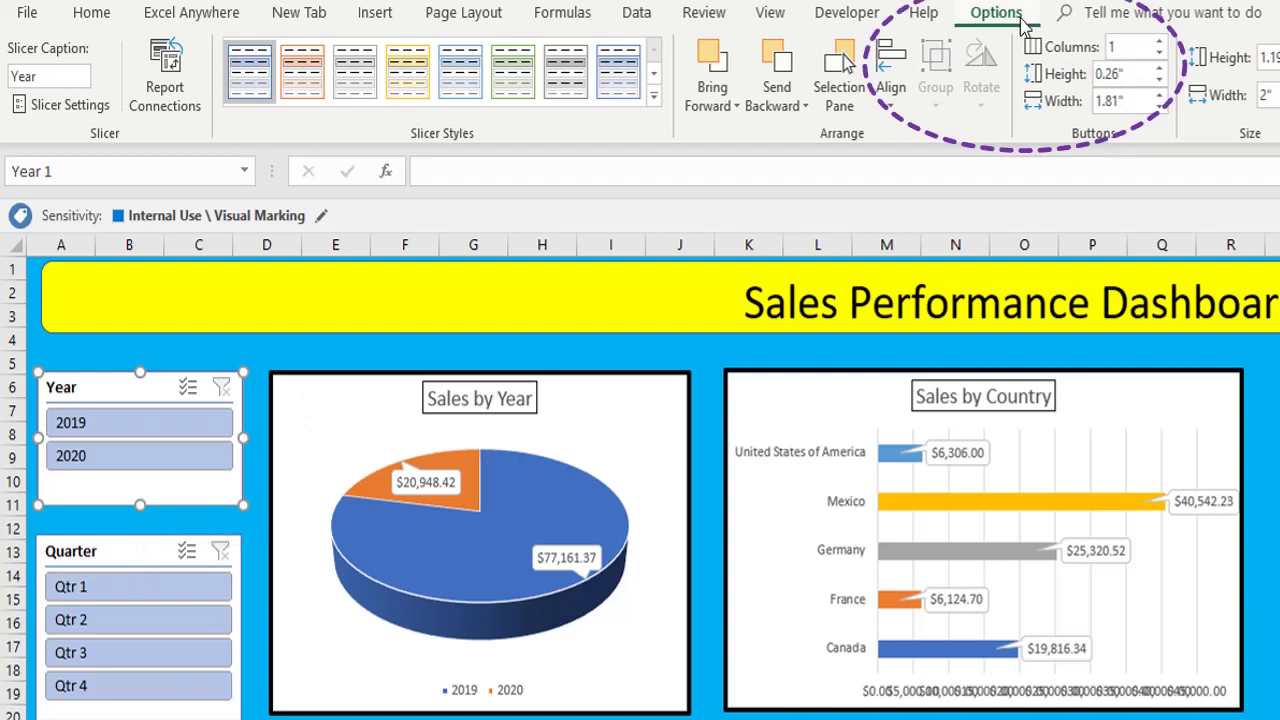
left_click(1161, 45)
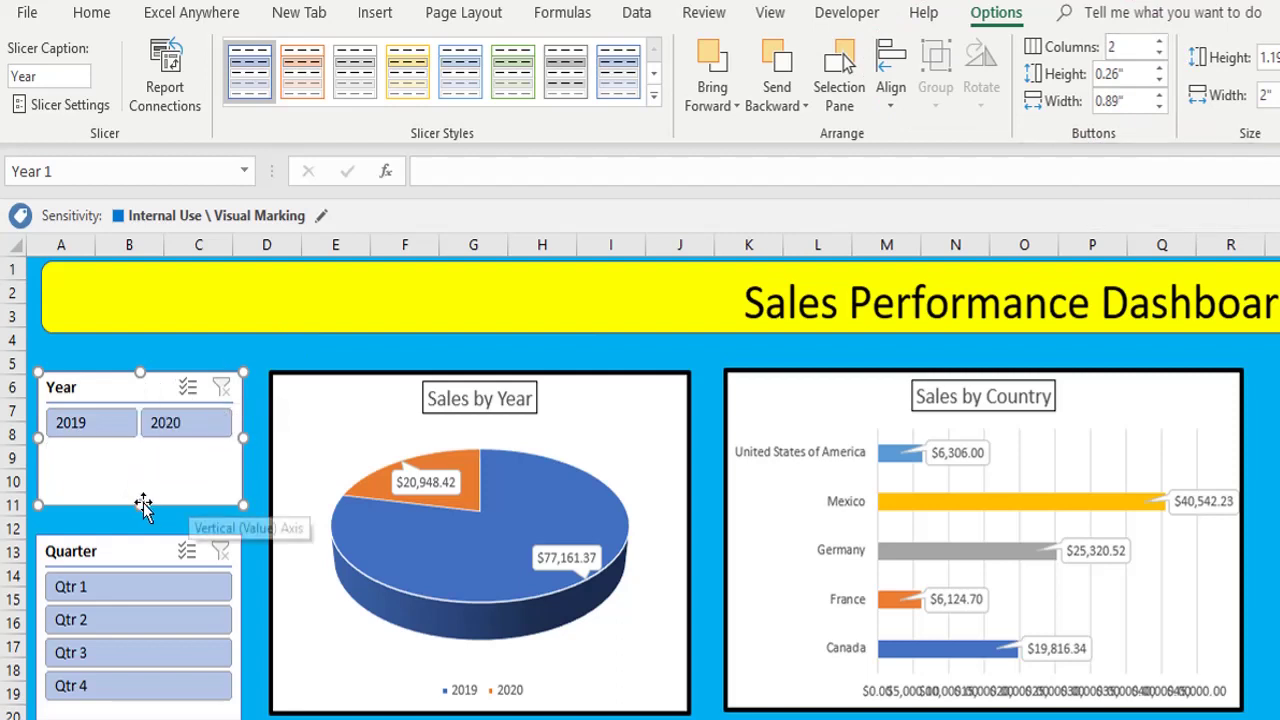
left_click_drag(133, 503, 133, 443)
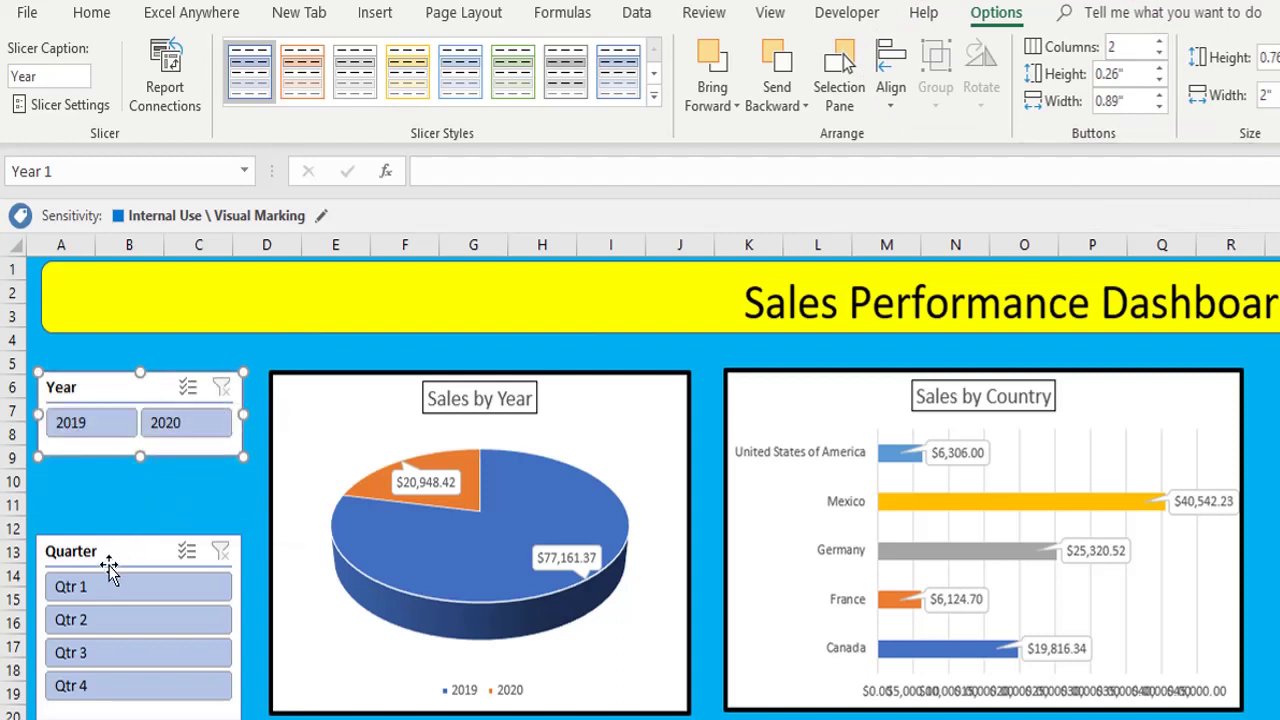
left_click_drag(108, 560, 107, 485)
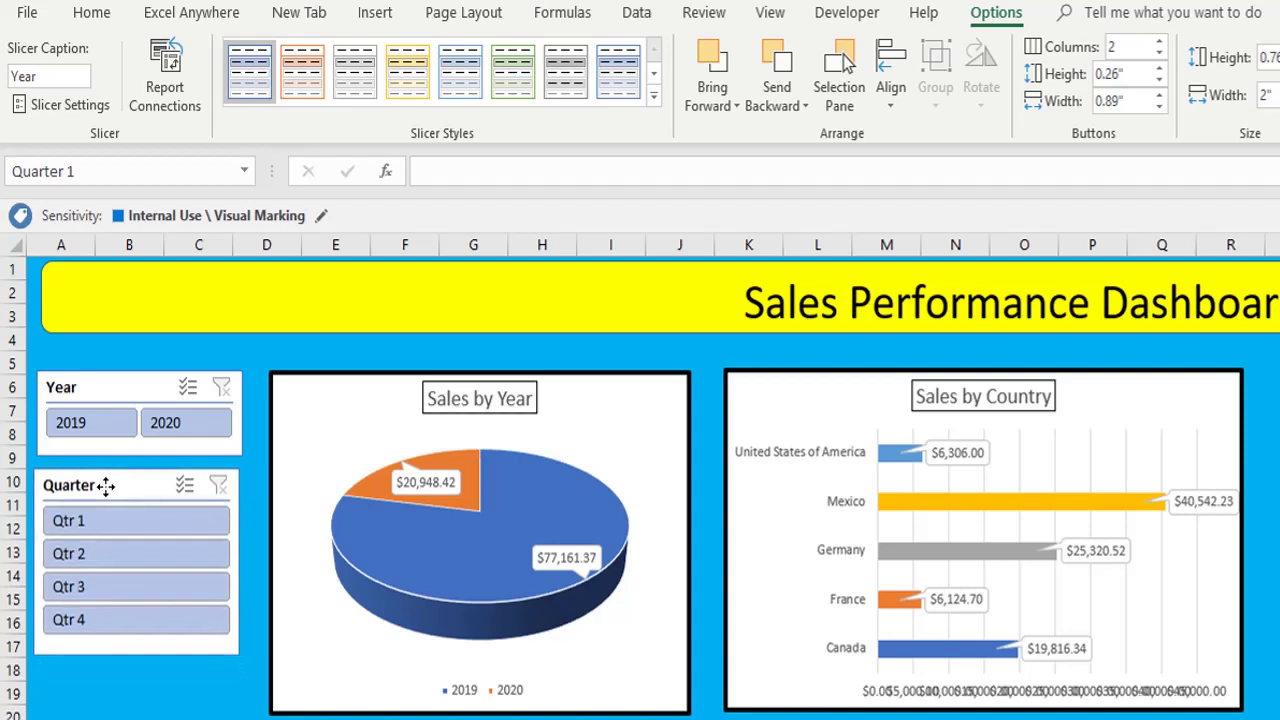
left_click(1157, 50)
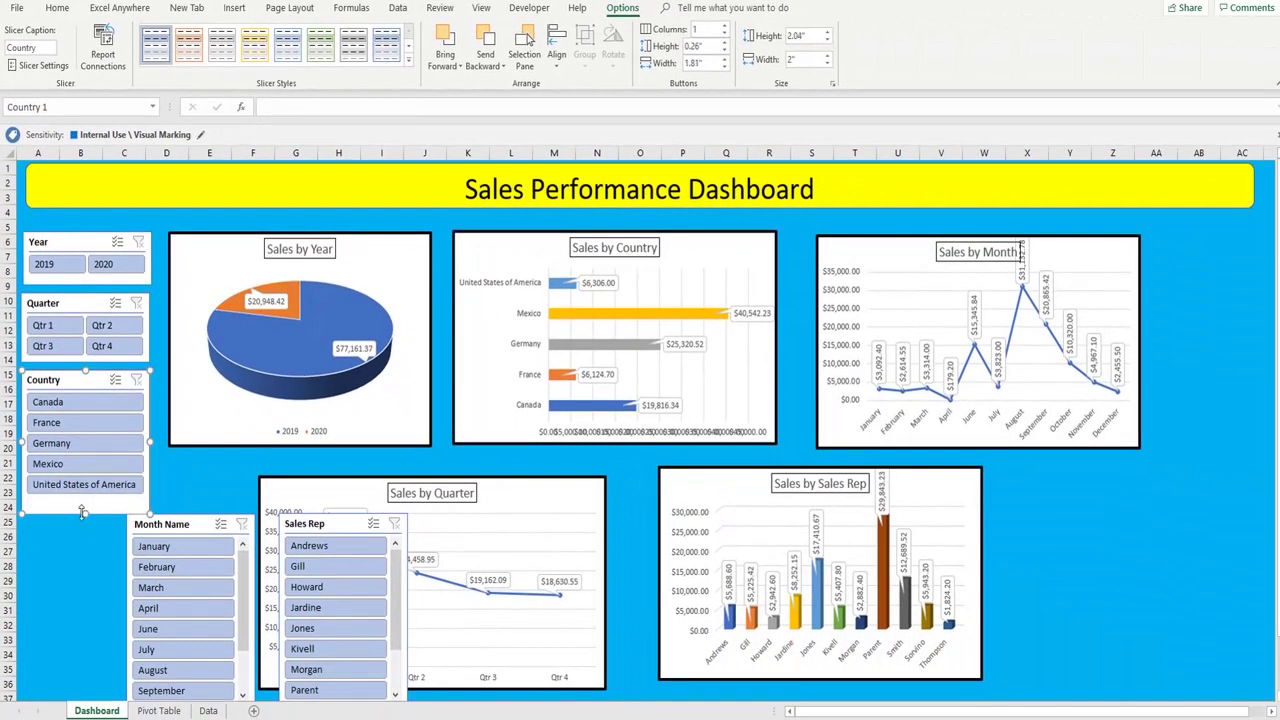
Step: Shorten the Country slicer slightly, then place the Month Name slicer beneath it with a reduced height and two columns
left_click_drag(82, 512, 81, 502)
left_click_drag(164, 525, 59, 513)
left_click_drag(85, 703, 85, 605)
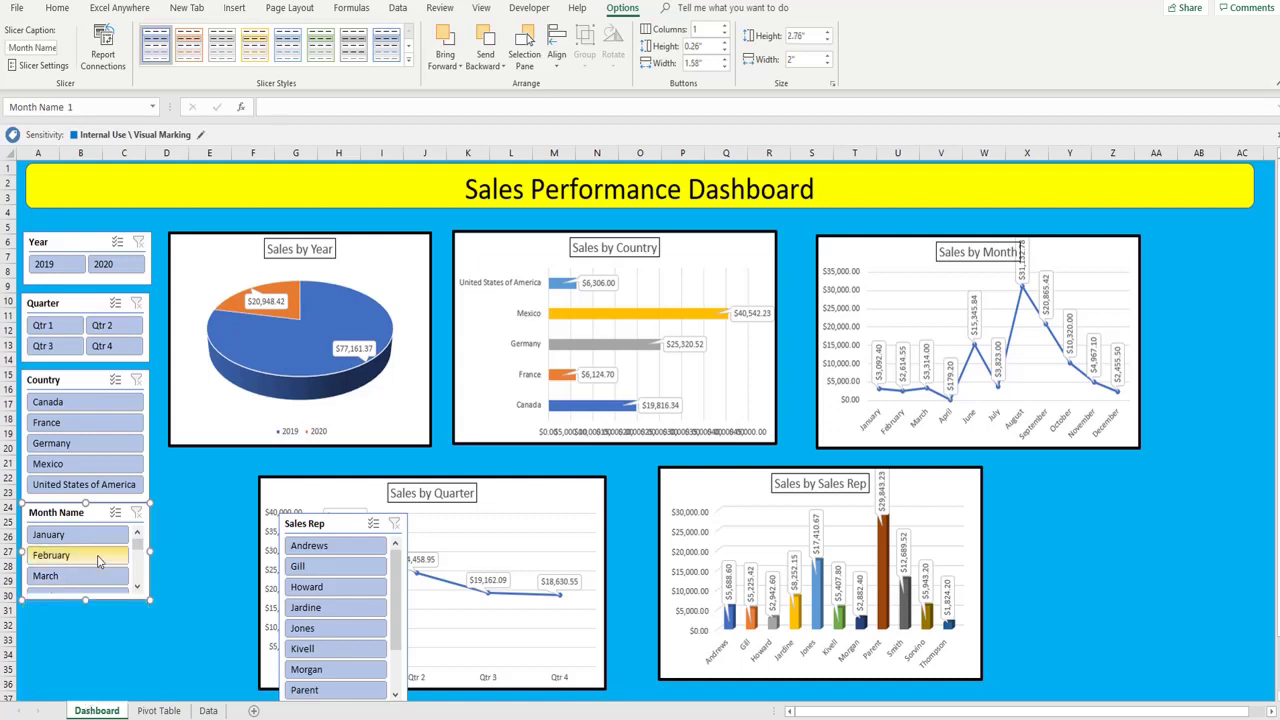
left_click(725, 25)
Step: Move the Sales Rep slicer beneath the Month Name slicer and align it with the slicer stack
left_click(316, 523)
left_click_drag(316, 523, 60, 620)
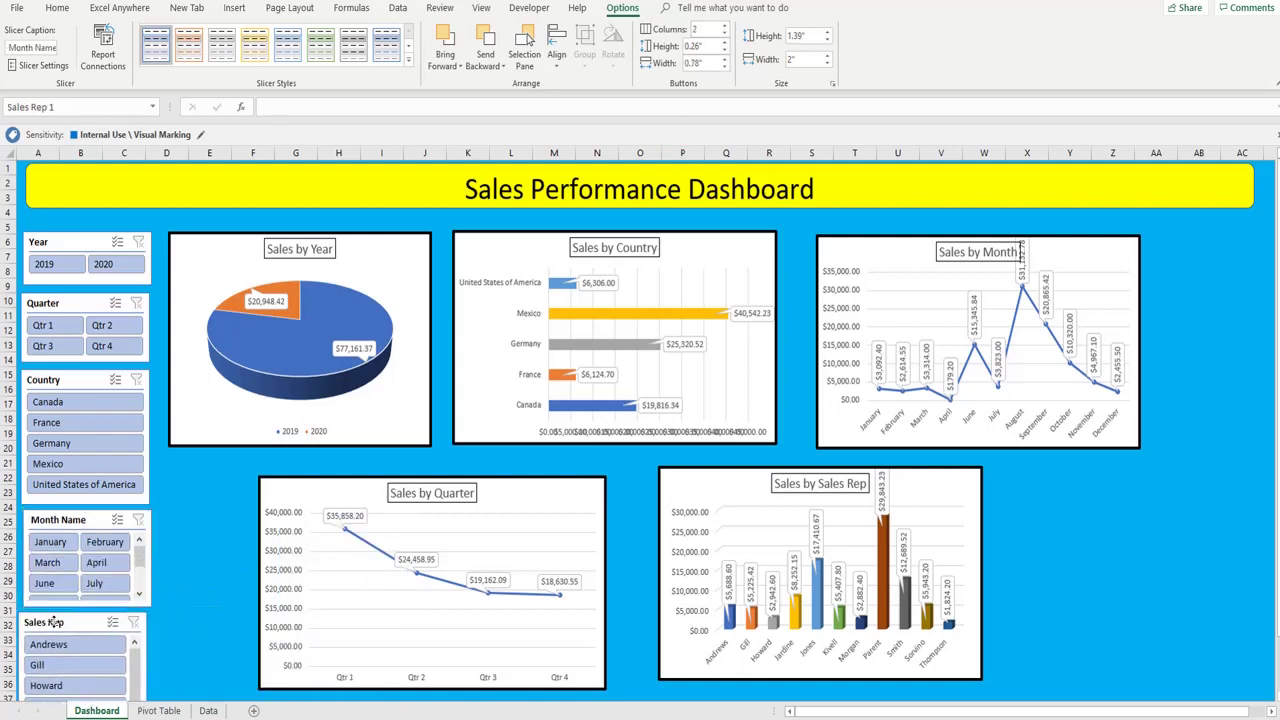
left_click(175, 608)
left_click(200, 655)
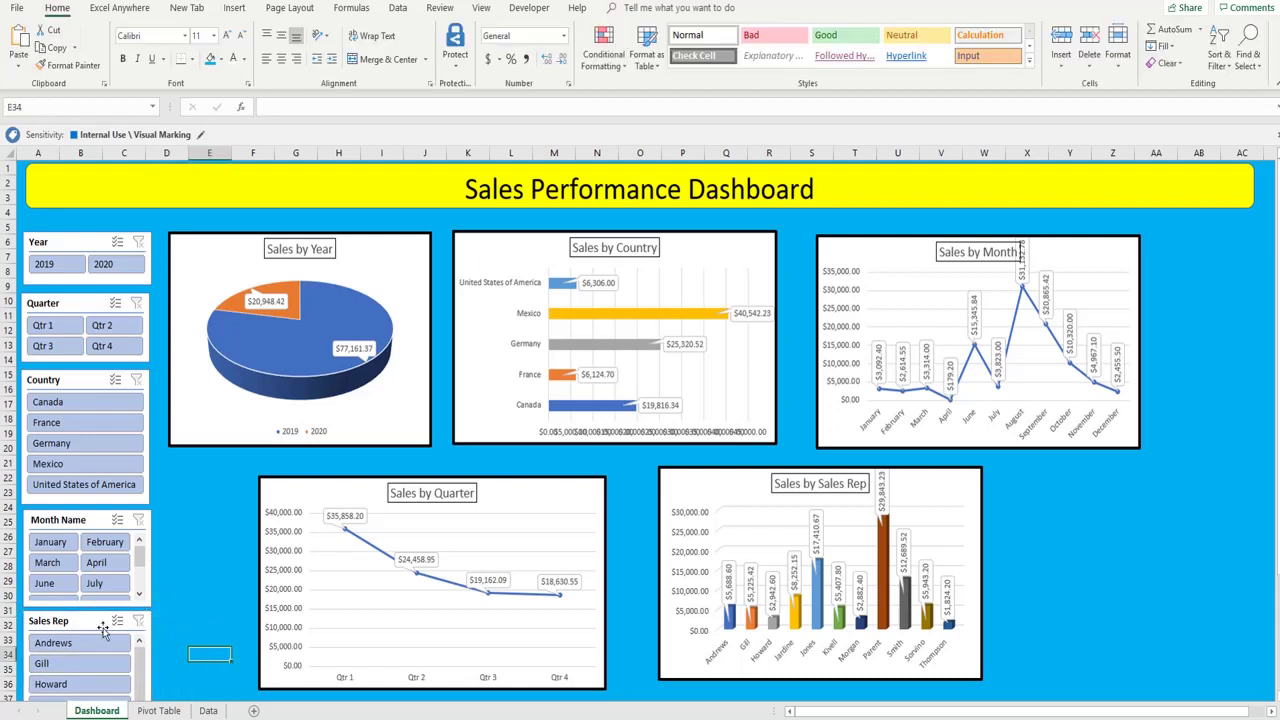
left_click_drag(99, 621, 101, 622)
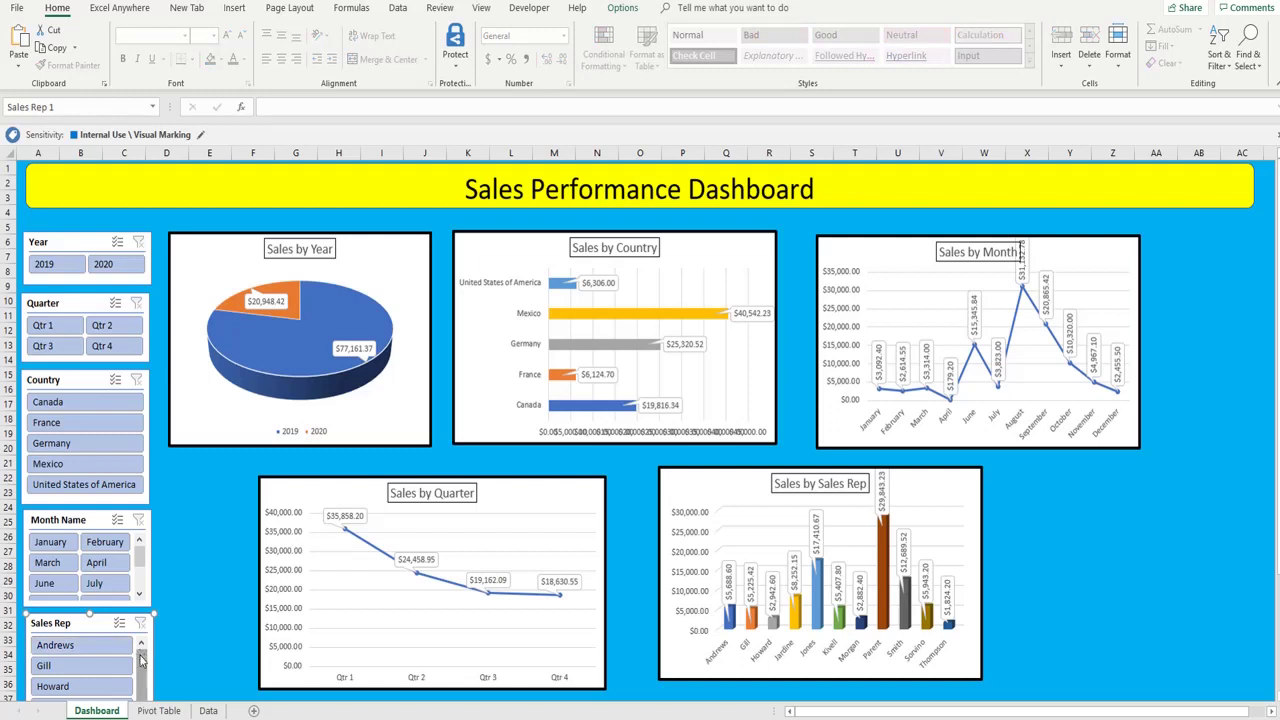
mouse_move(143, 675)
left_mouse_down()
mouse_move(141, 696)
mouse_move(142, 654)
left_mouse_up()
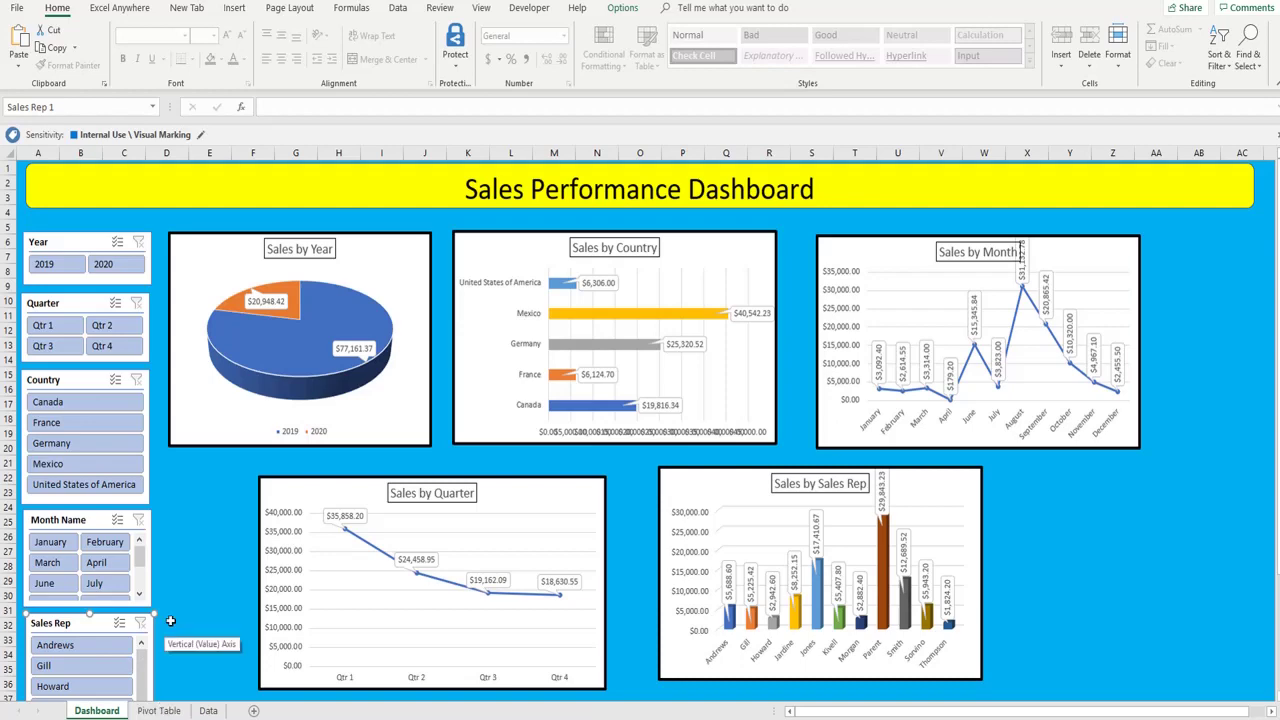
left_click(170, 621)
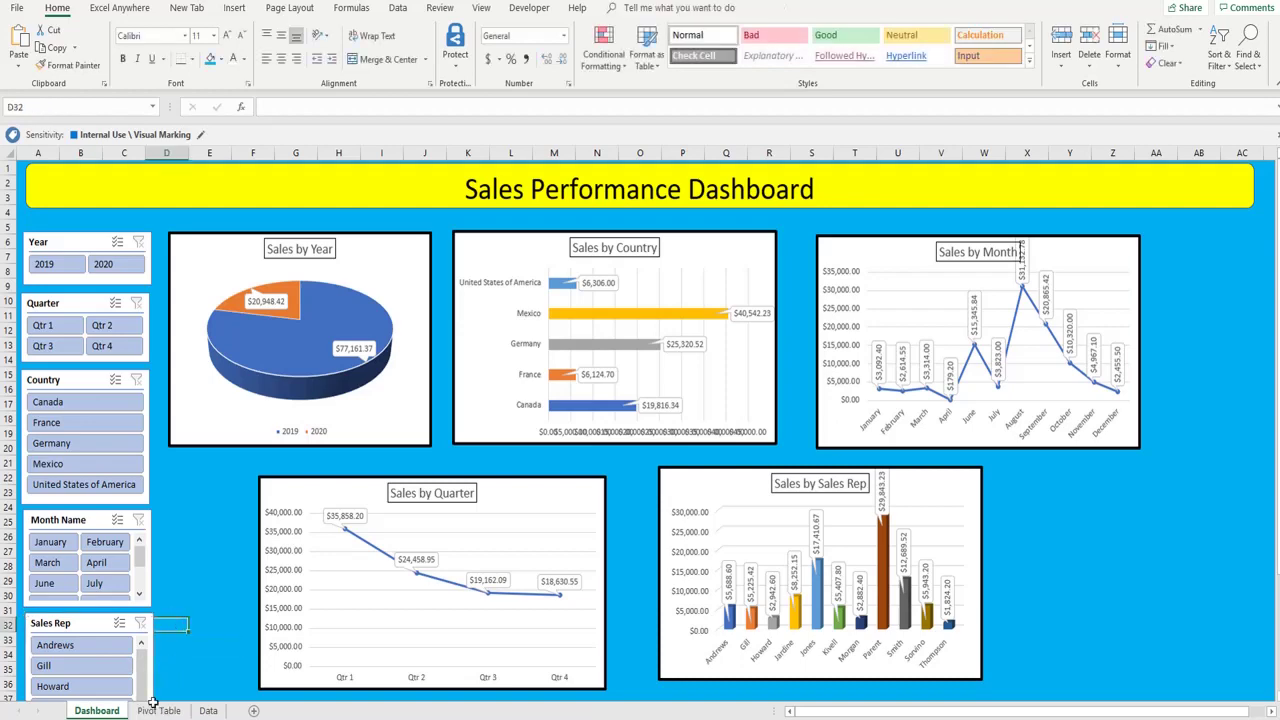
Step: Remove the slicers and Sales by Country chart from the Pivot Table sheet and copy the Sales by Country PivotTable to T3
left_click(159, 710)
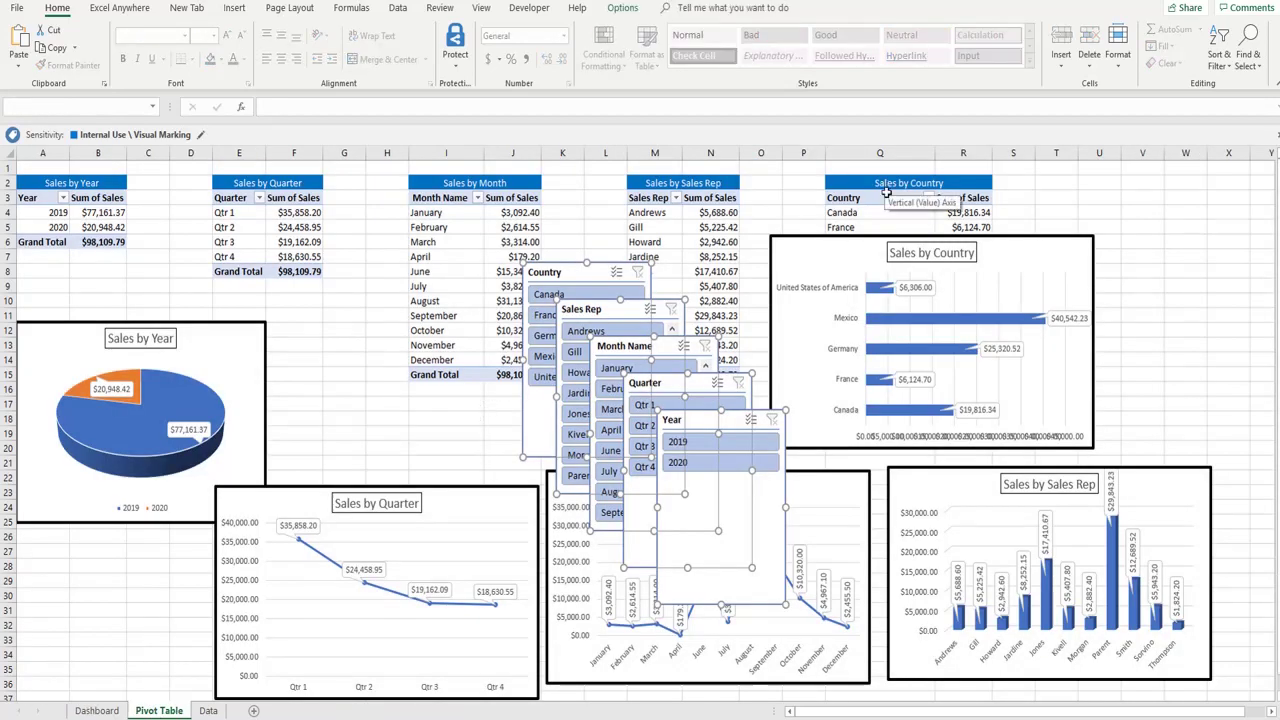
key("ctrl+x")
left_click_drag(861, 202, 963, 286)
key("ctrl+c")
left_click(1050, 200)
key("ctrl+v")
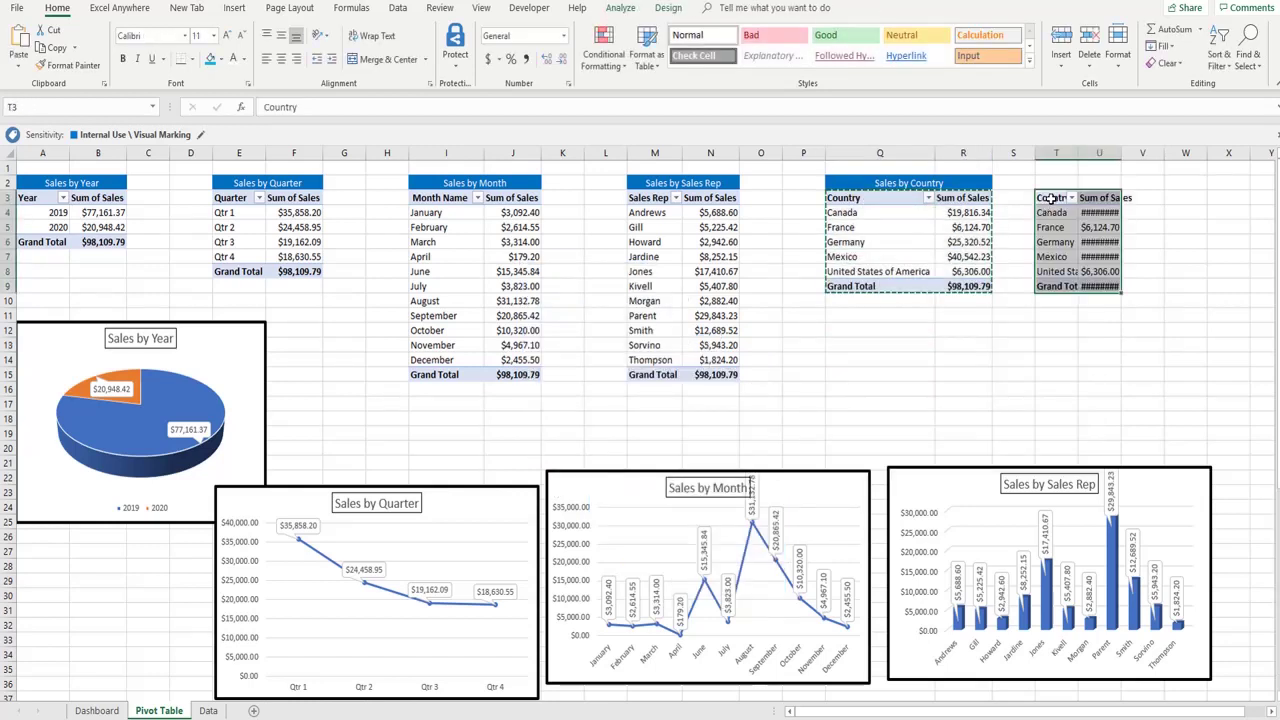
Step: Strip Country and Sum of Sales from the copied PivotTable and use Sales Rep as its report filter
right_click(1050, 200)
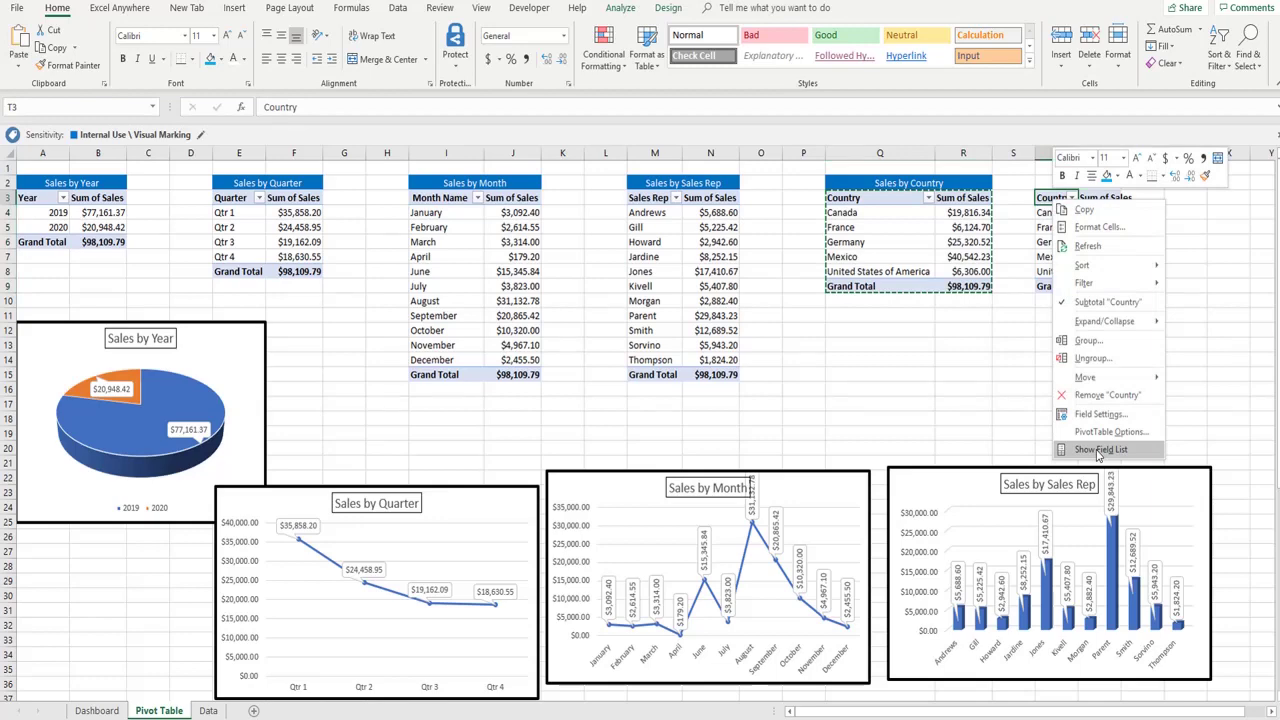
left_click(1099, 450)
left_click_drag(1188, 586, 1150, 370)
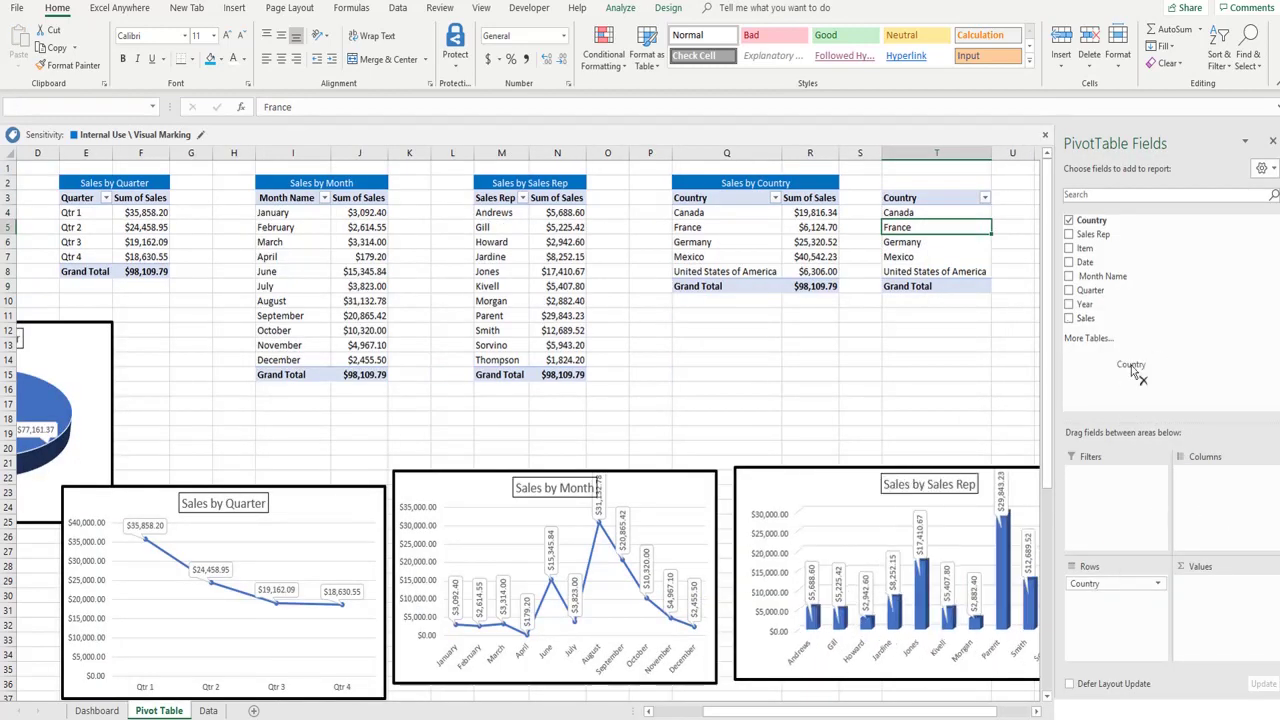
left_click(1100, 318)
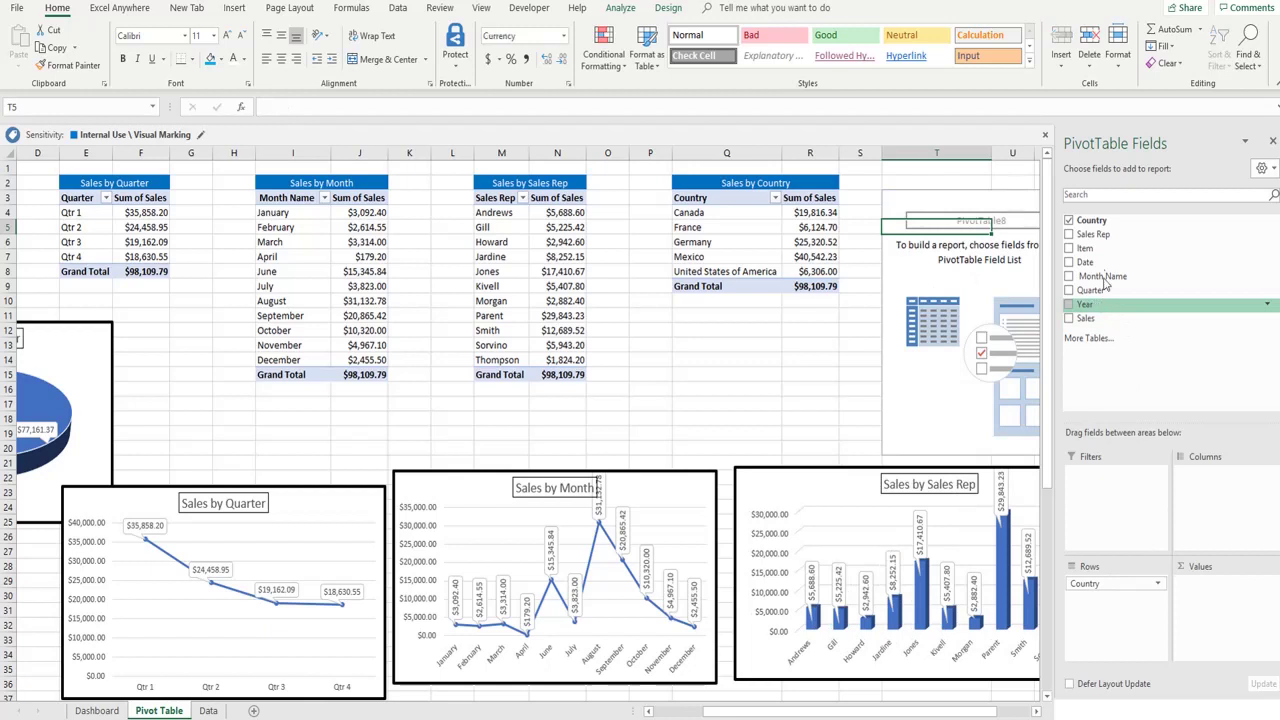
left_click_drag(1100, 238, 1118, 478)
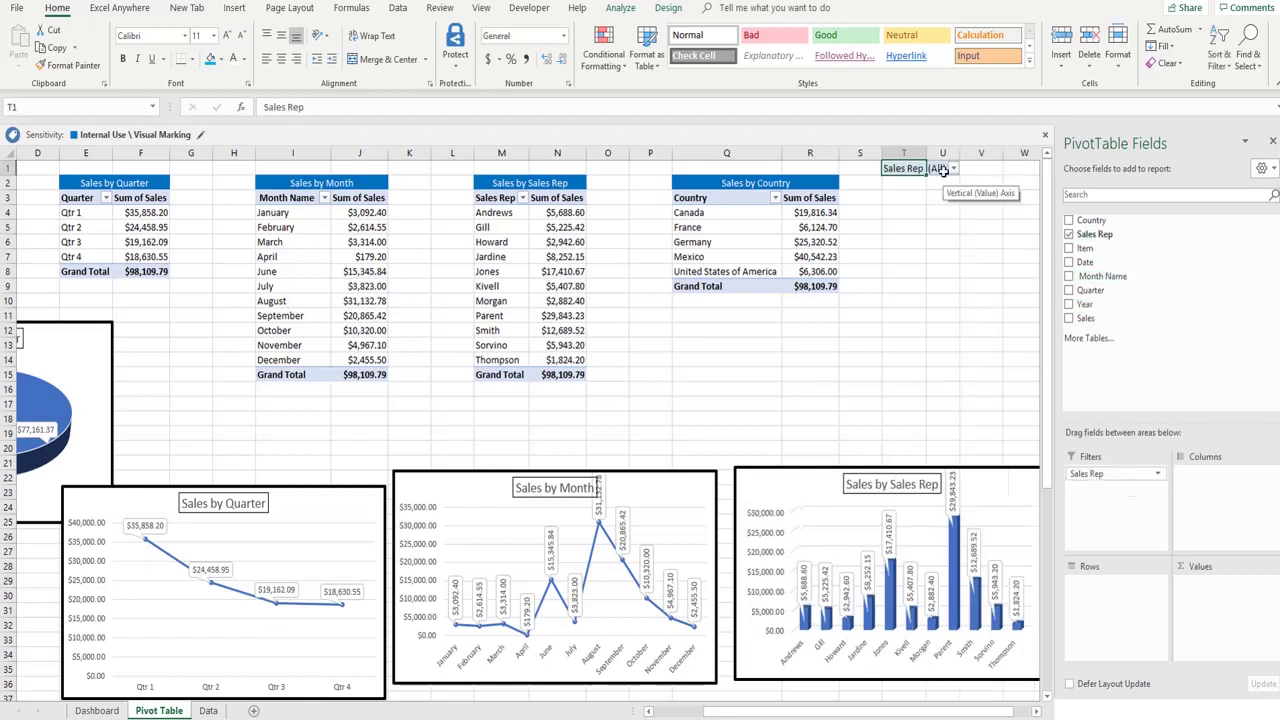
Step: Copy the Sales Rep report filter onto the Dashboard sheet beside the Sales Rep slicer and check its drop-down list
left_click(943, 170, "shift")
key("ctrl+c")
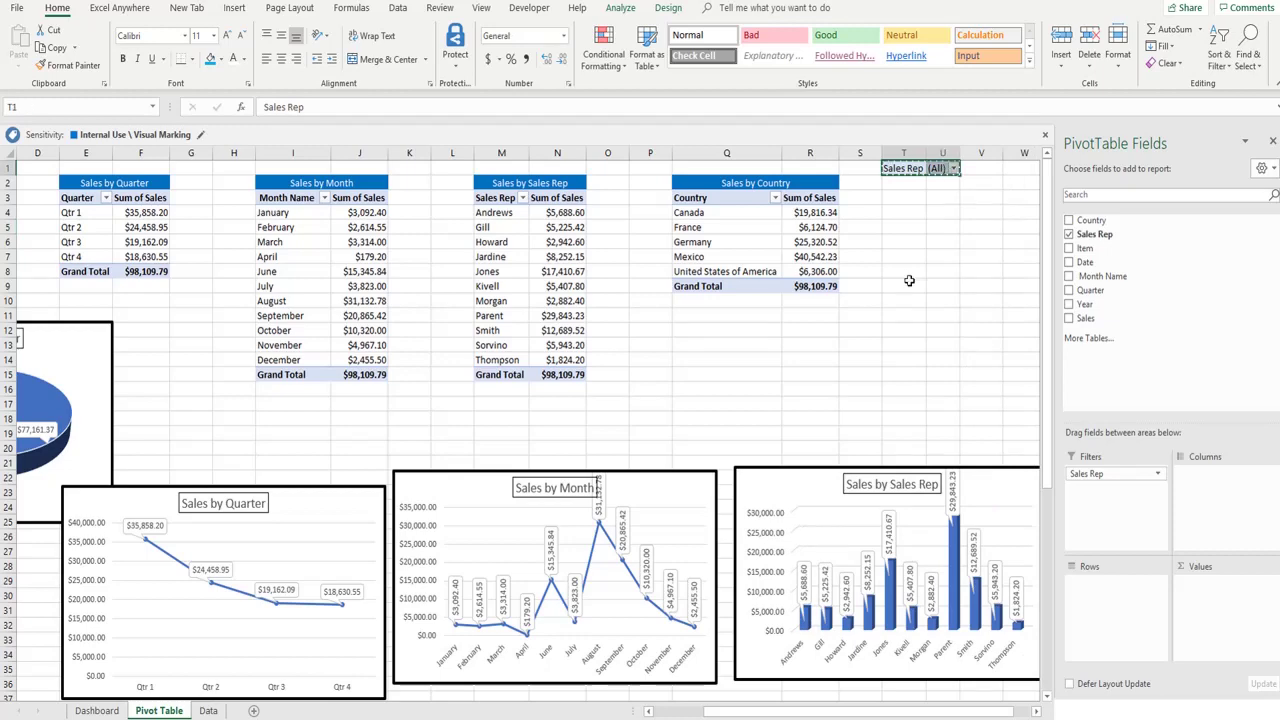
left_click(97, 711)
left_click(171, 620)
key("ctrl+v")
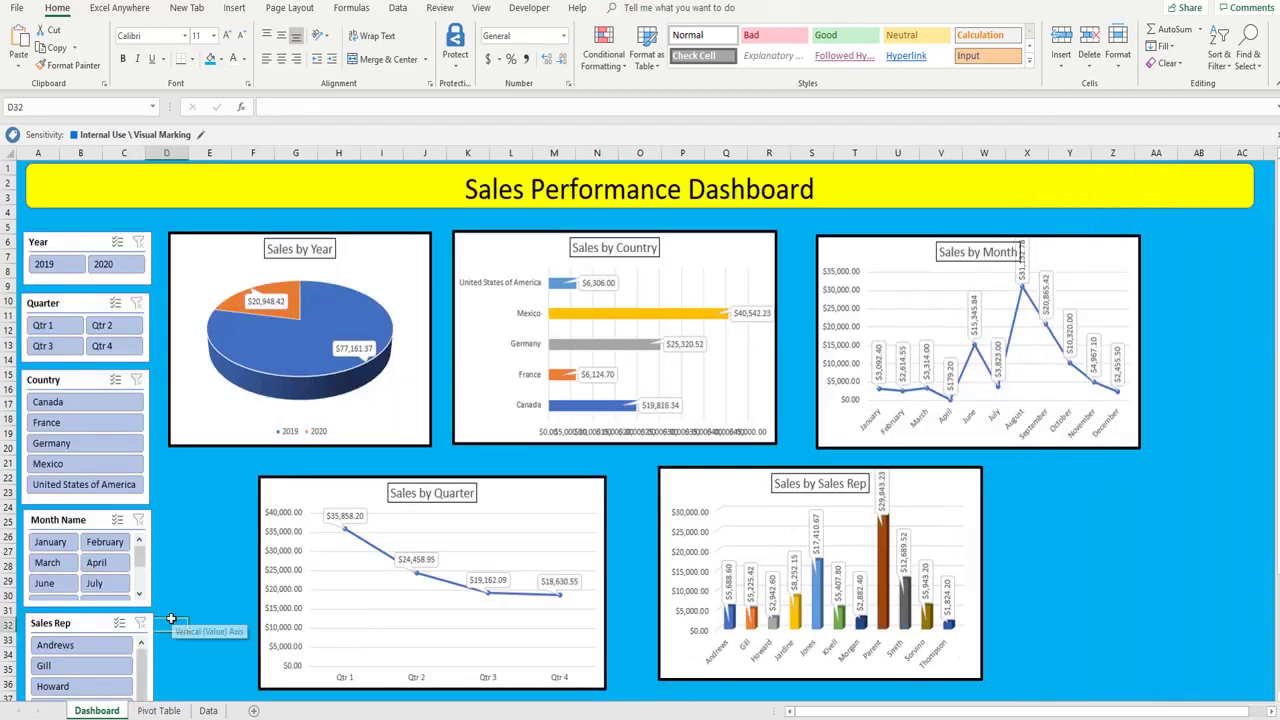
scroll(171, 618, "down", 3)
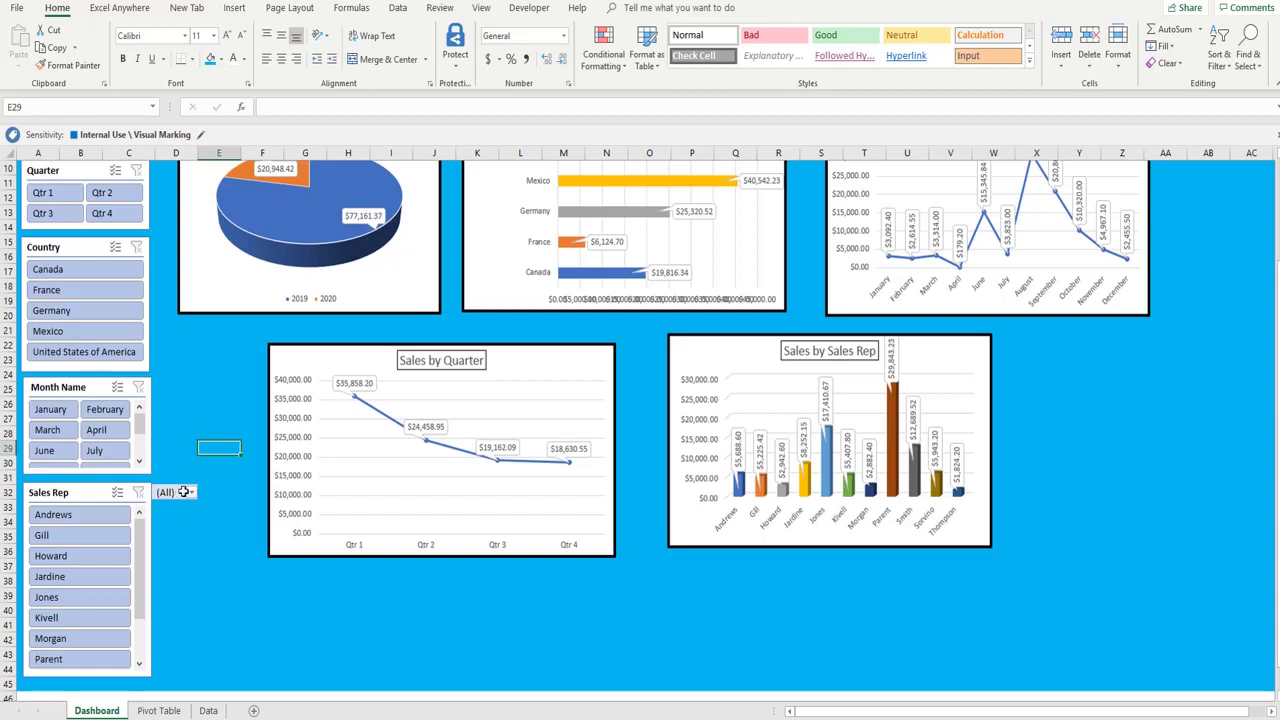
left_click(190, 493)
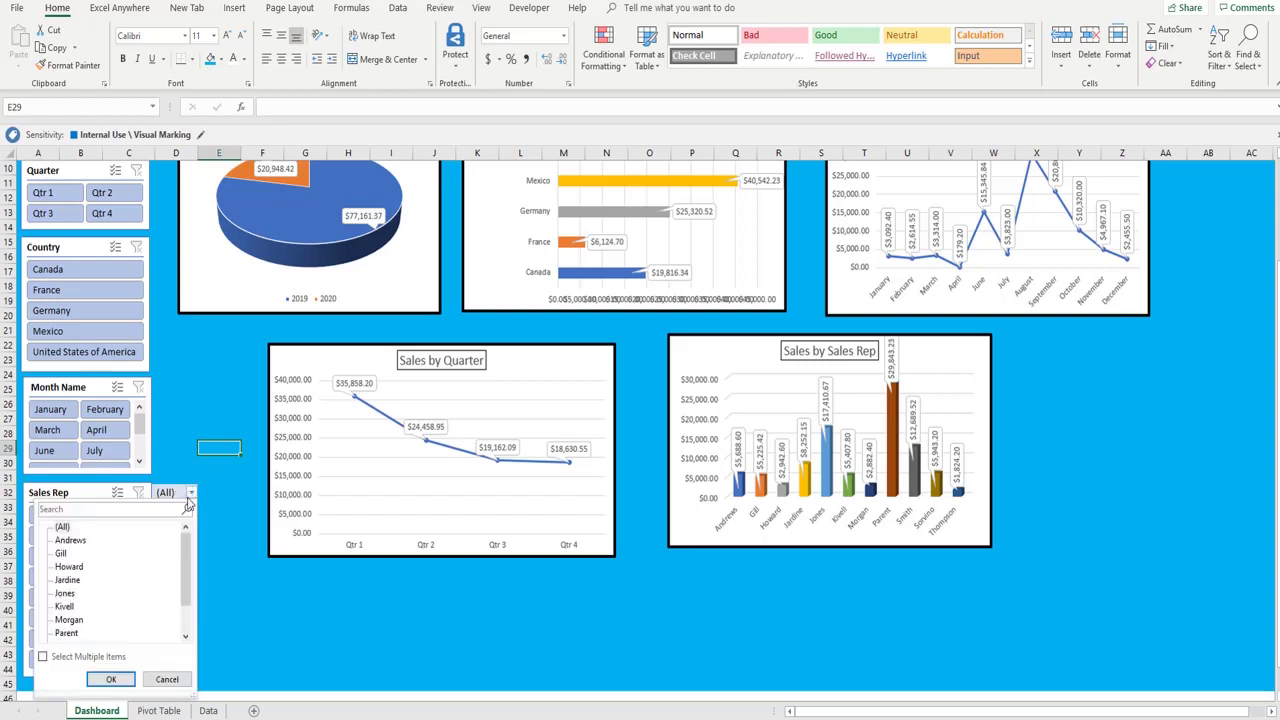
scroll(162, 263, "up", 3)
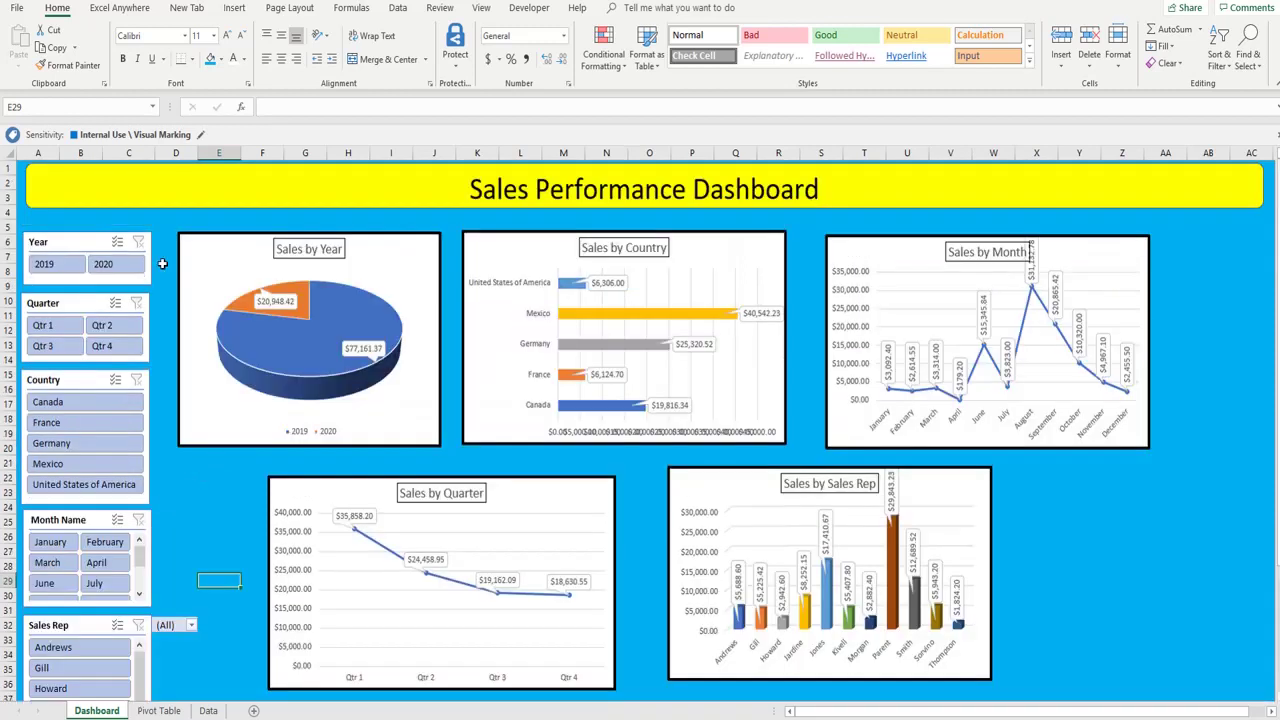
Step: Apply a different slicer style to each slicer: Year orange, Quarter grey, Country gold, Month Name blue and Sales Rep green
left_click(59, 243)
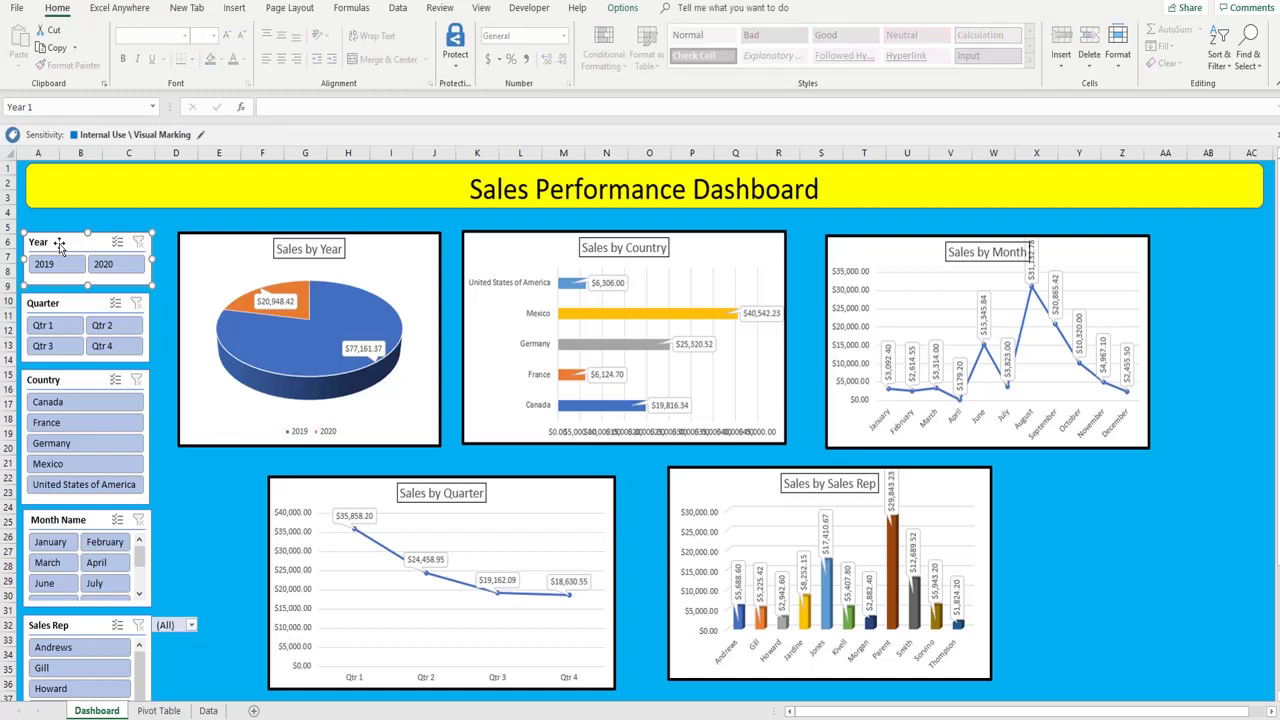
left_click(621, 8)
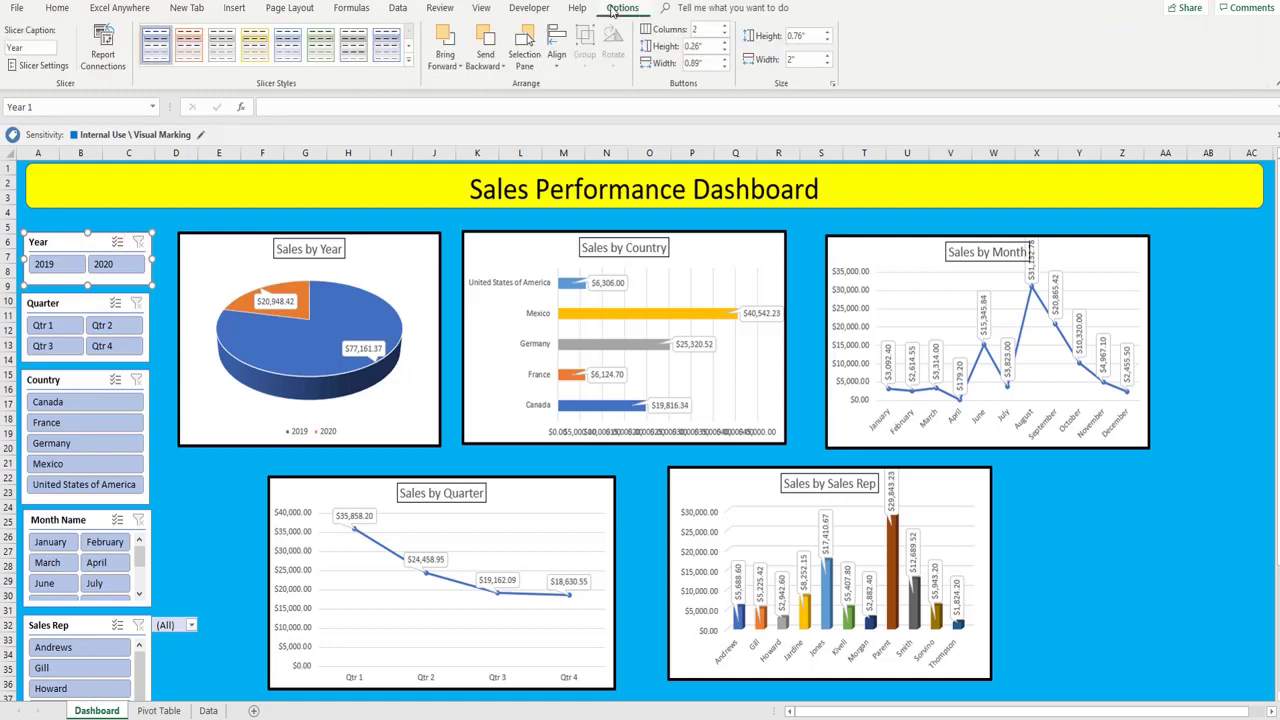
left_click(188, 45)
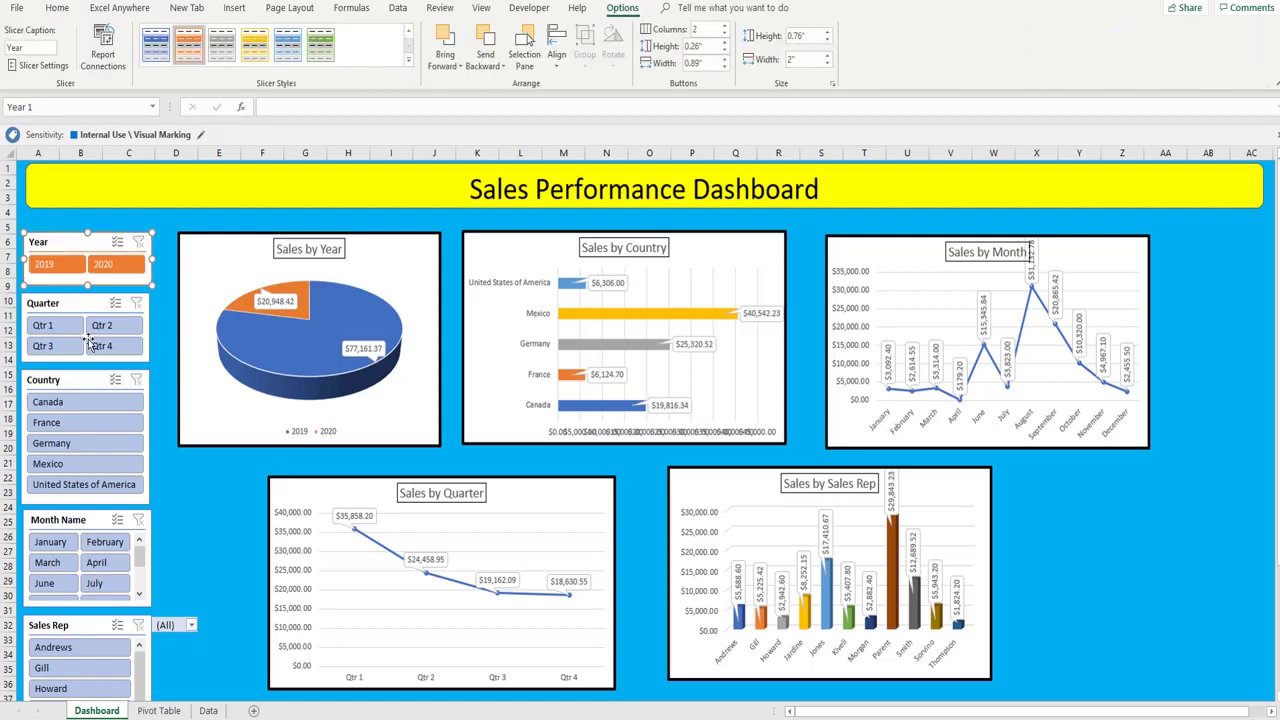
left_click(77, 303)
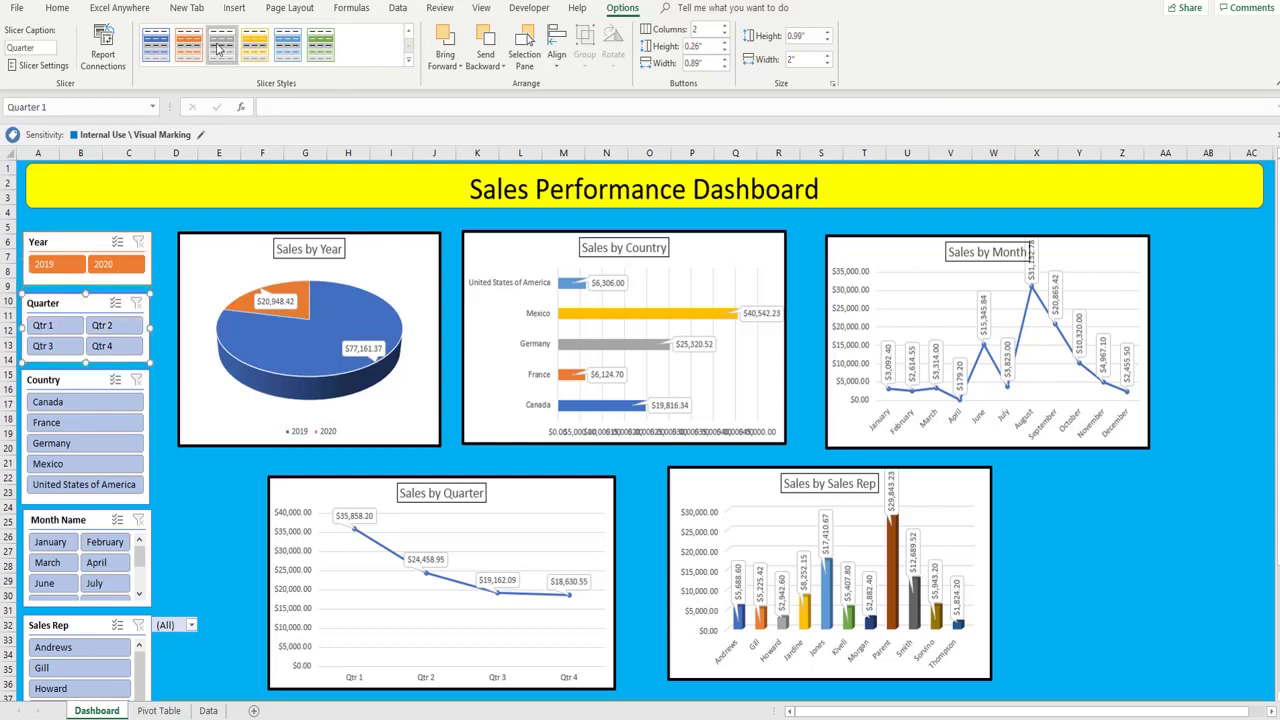
left_click(220, 48)
left_click(143, 420)
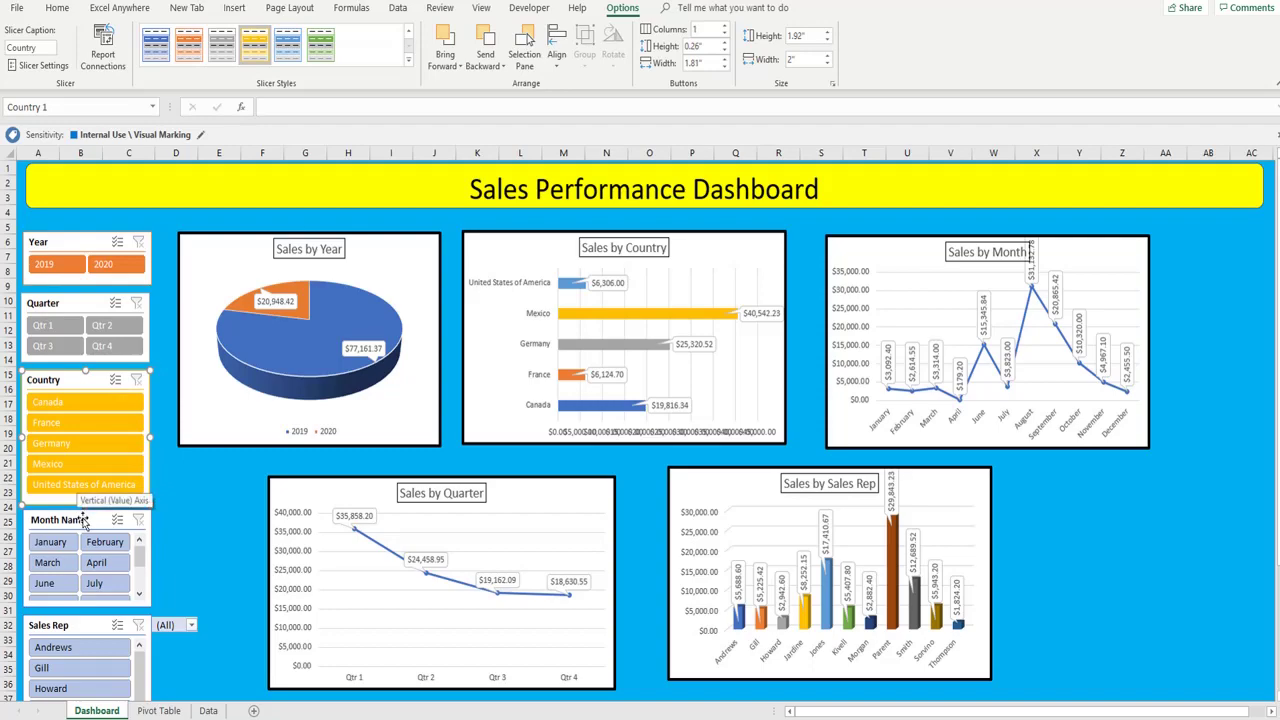
left_click(219, 462)
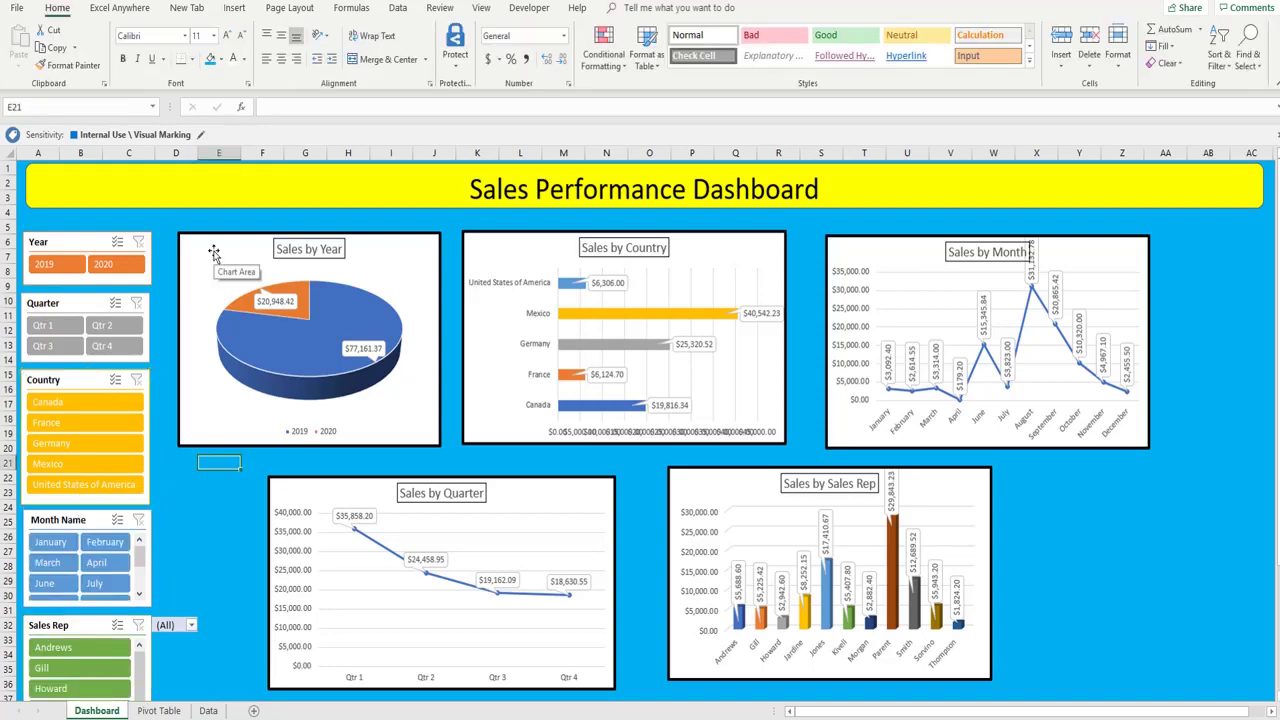
Step: Connect the Year slicer to every PivotTable on the Dashboard and Pivot Table sheets
right_click(75, 248)
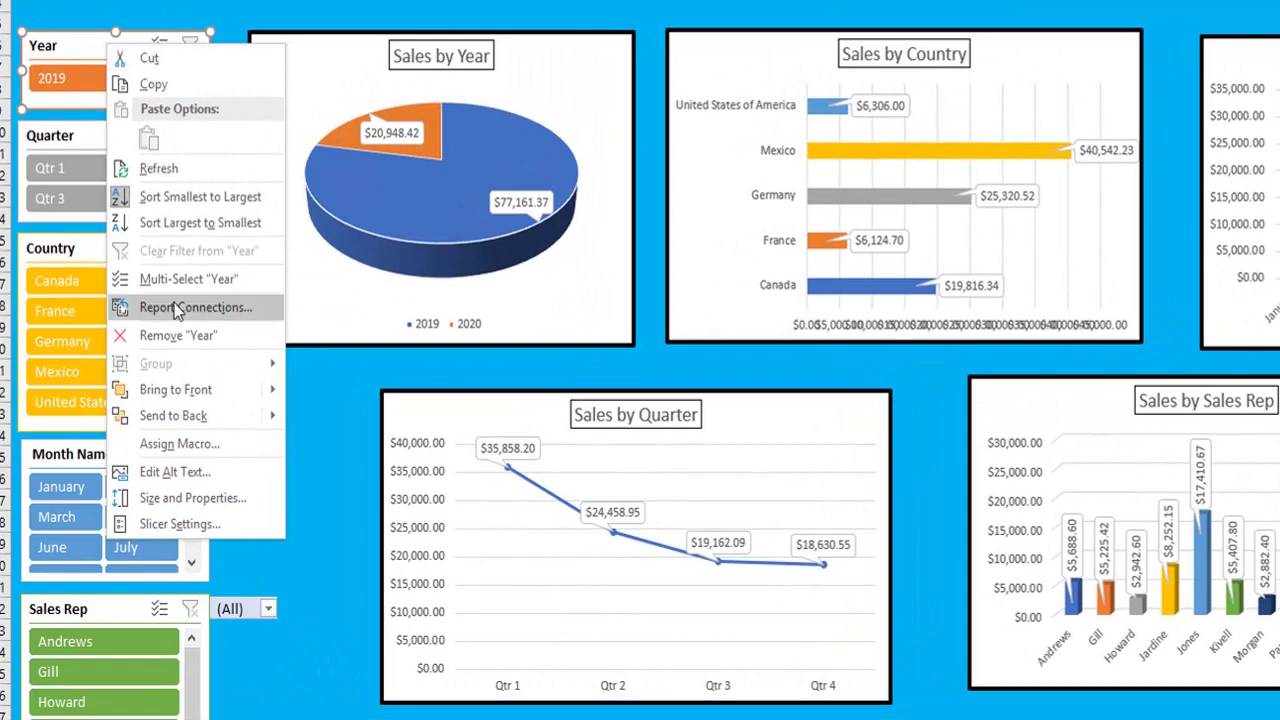
left_click(175, 308)
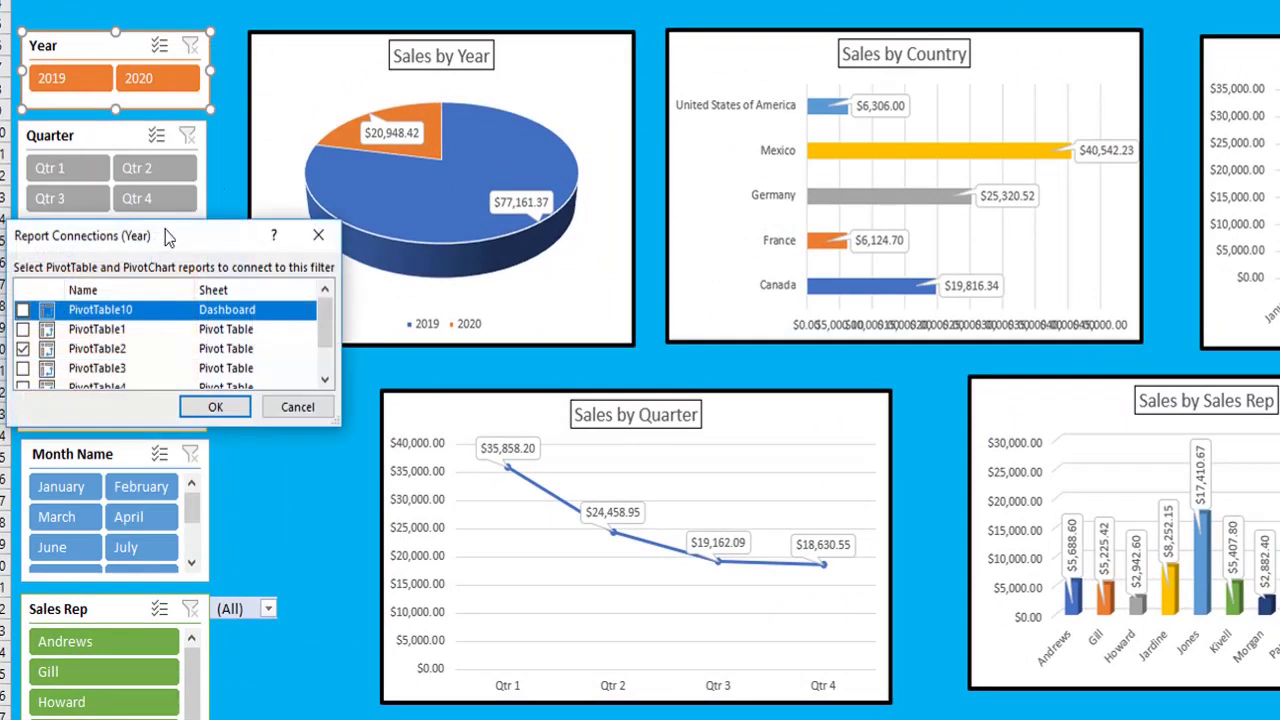
left_click_drag(168, 236, 218, 152)
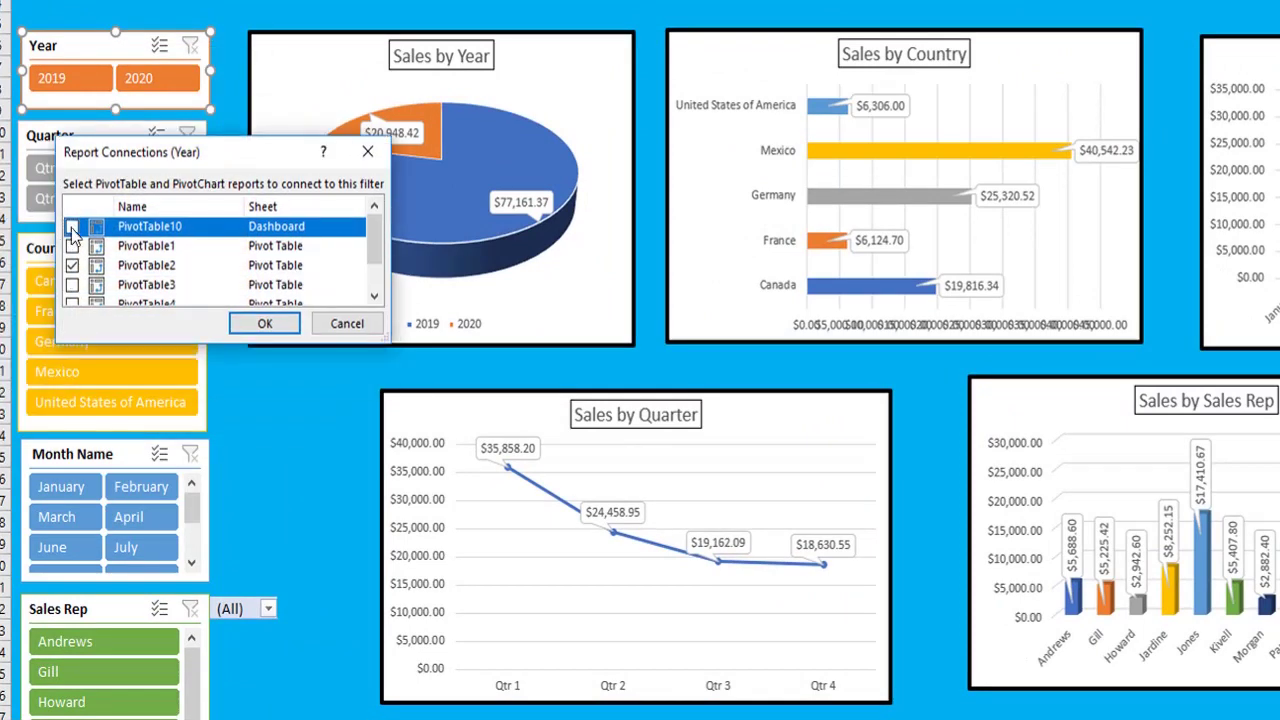
key("space")
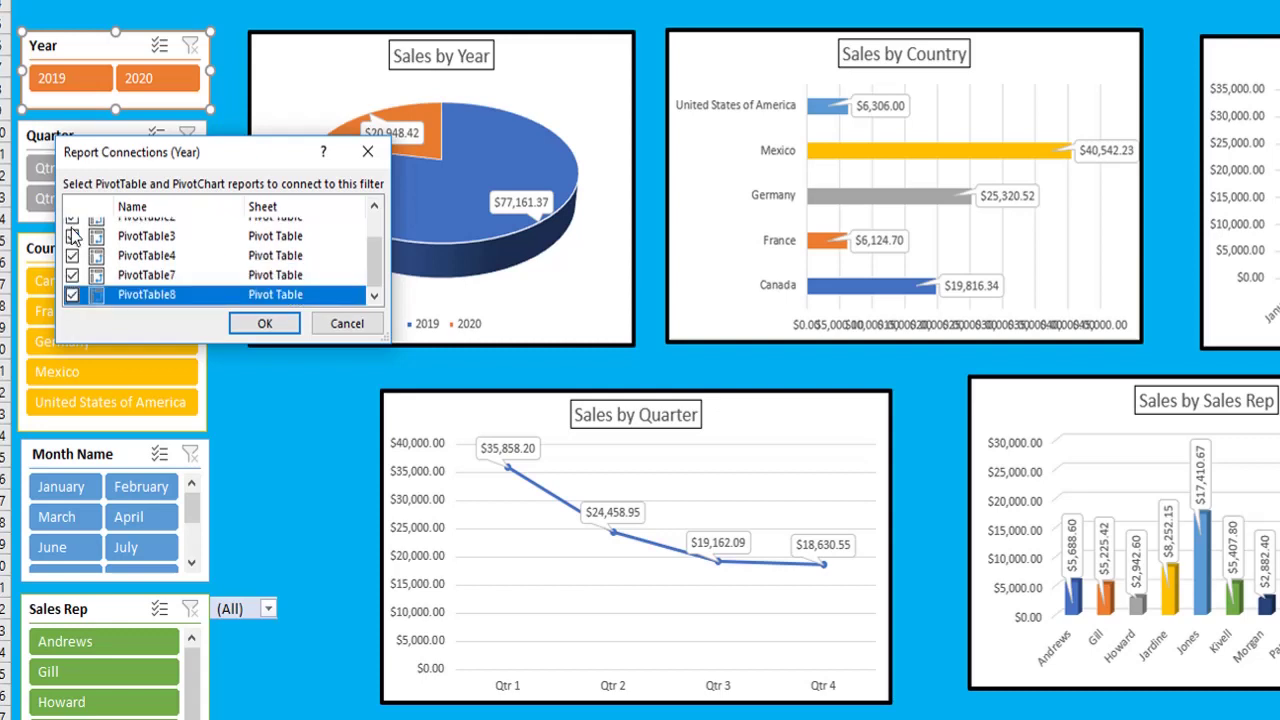
left_click(72, 236)
left_click(265, 323)
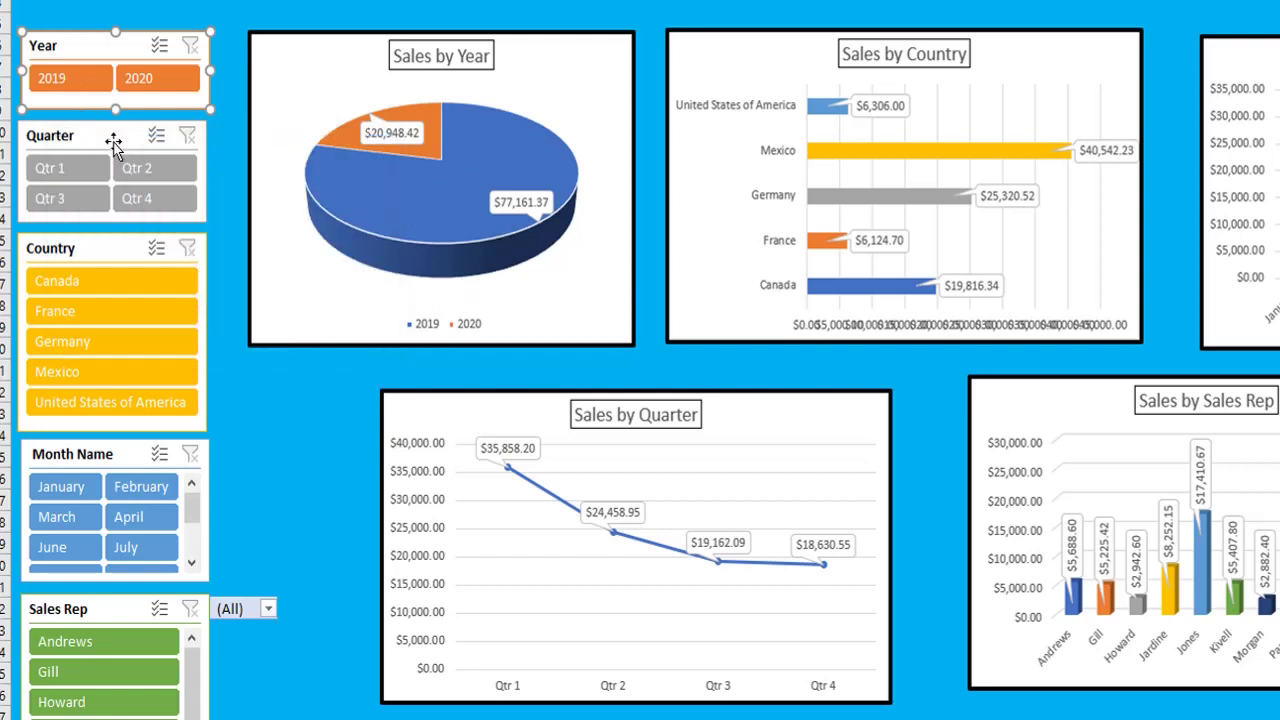
Step: Connect the Quarter slicer to every listed PivotTable through its report connections
scroll(115, 145, "right", 1)
left_click(114, 142)
right_click(114, 142)
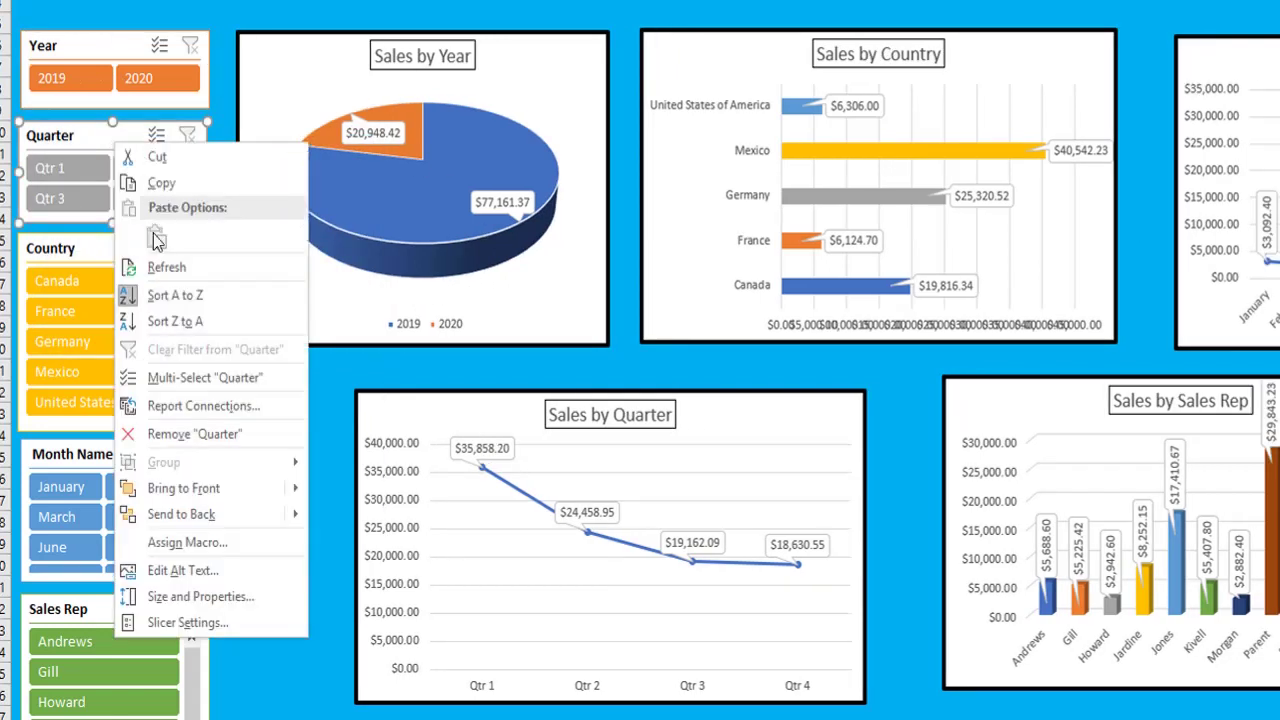
left_click(198, 405)
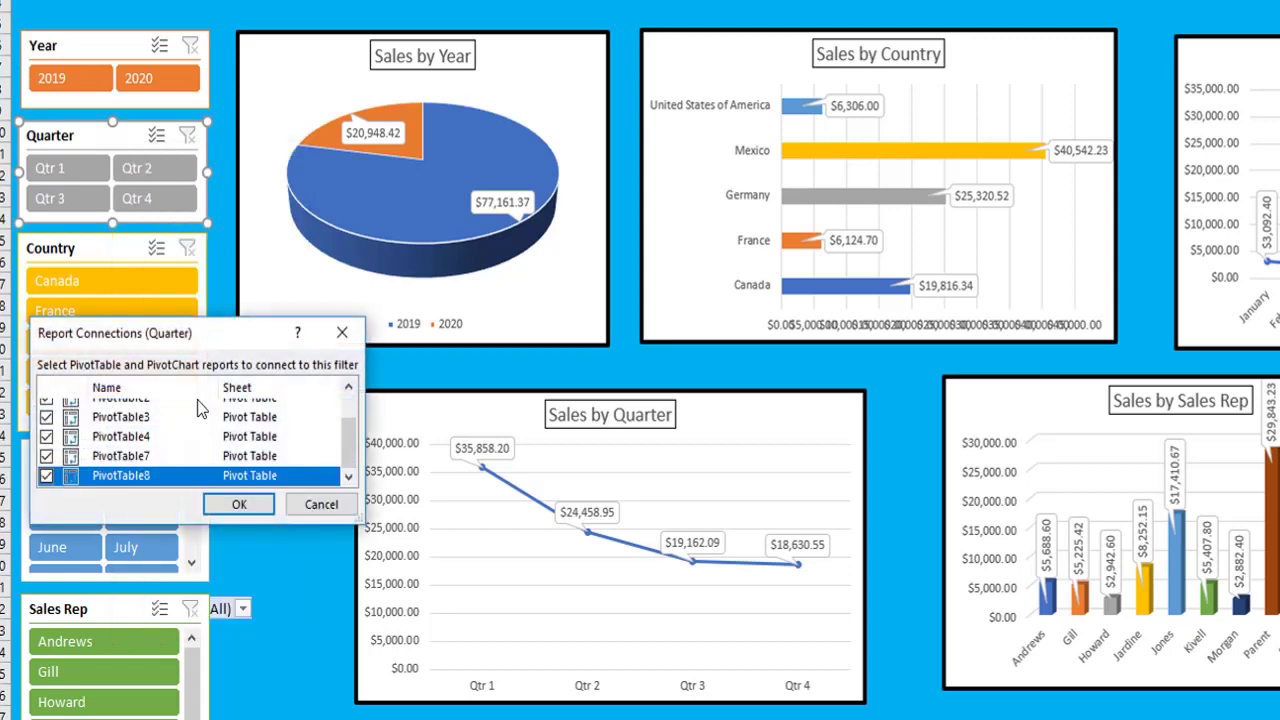
left_click(230, 503)
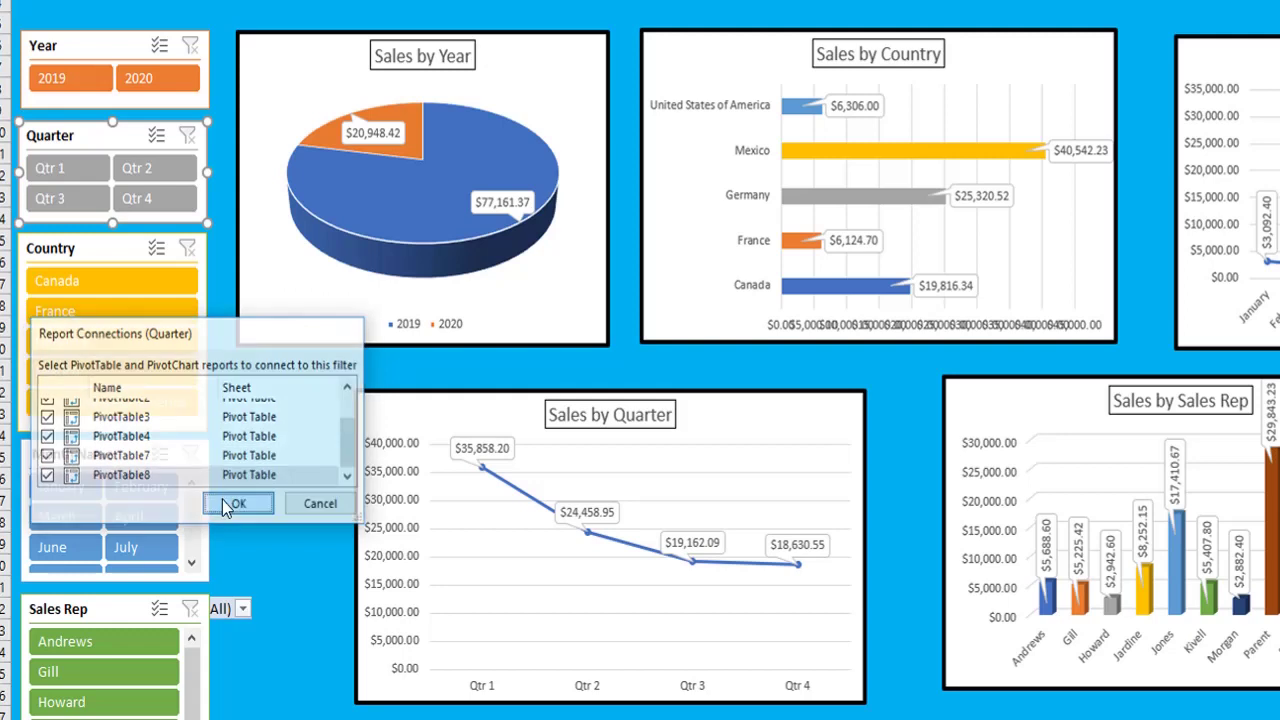
Step: Connect the Country slicer to all PivotTables, including PivotTable10 on the Dashboard sheet and PivotTable8 on the Pivot Table sheet
left_click(102, 246)
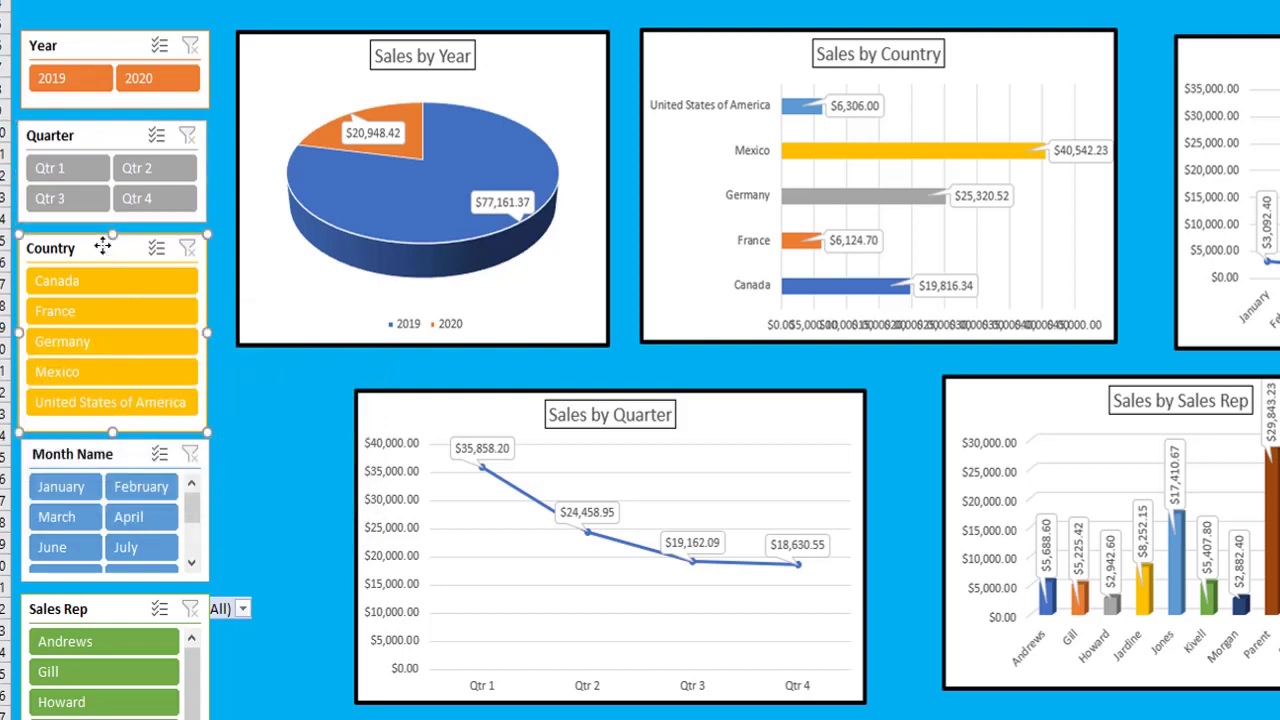
right_click(102, 246)
left_click(219, 514)
key("space")
key("Down")
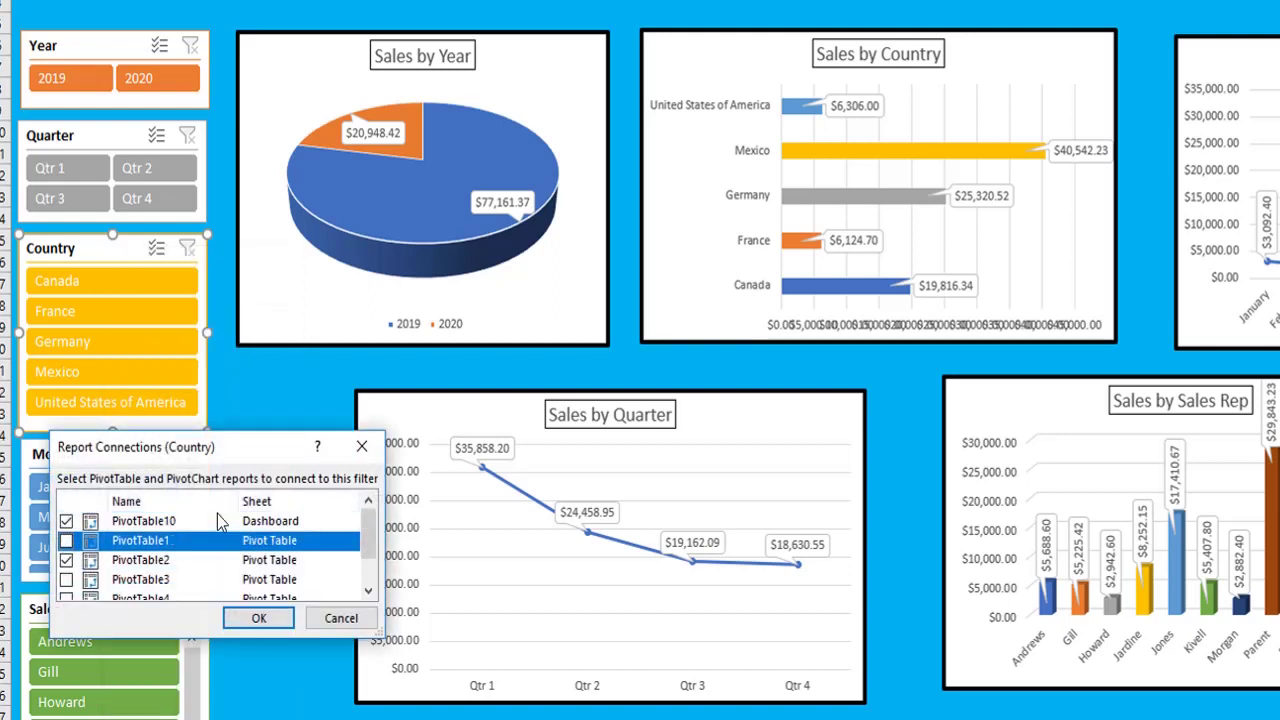
key("space")
key("Down")
key("Down")
key("space")
key("Down")
key("space")
key("Down")
key("space")
key("Down")
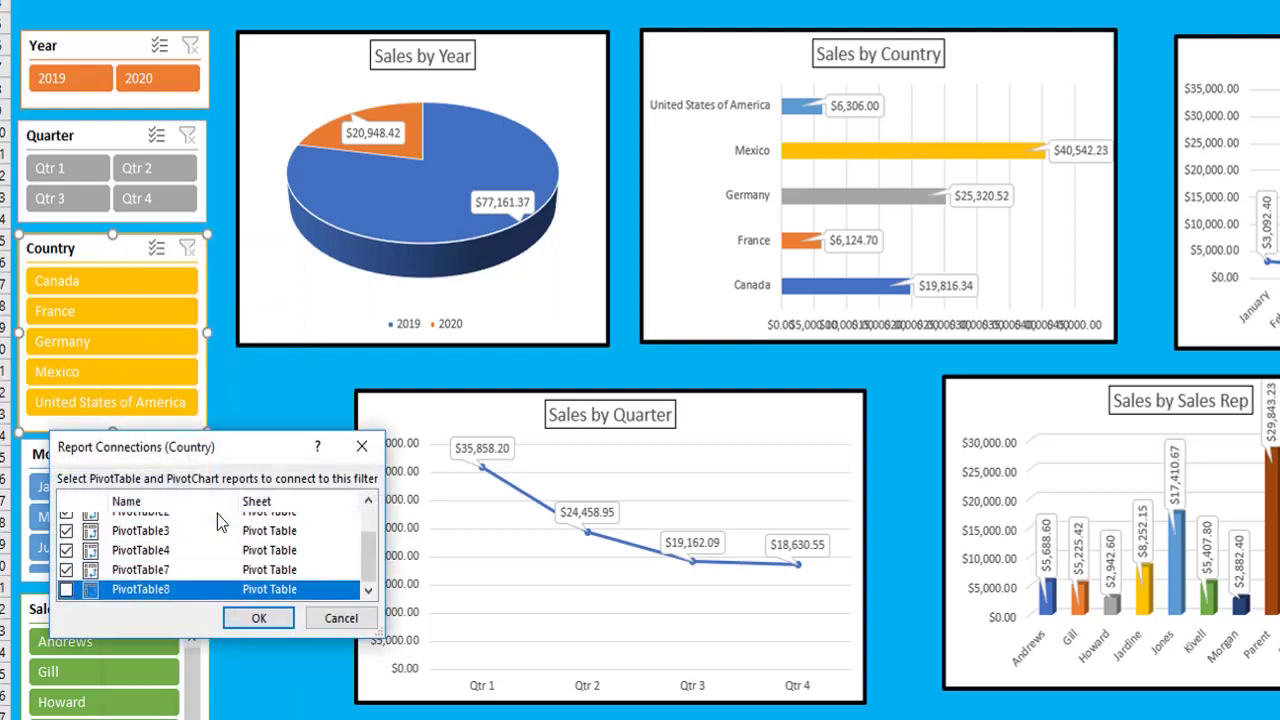
key("space")
left_click(259, 617)
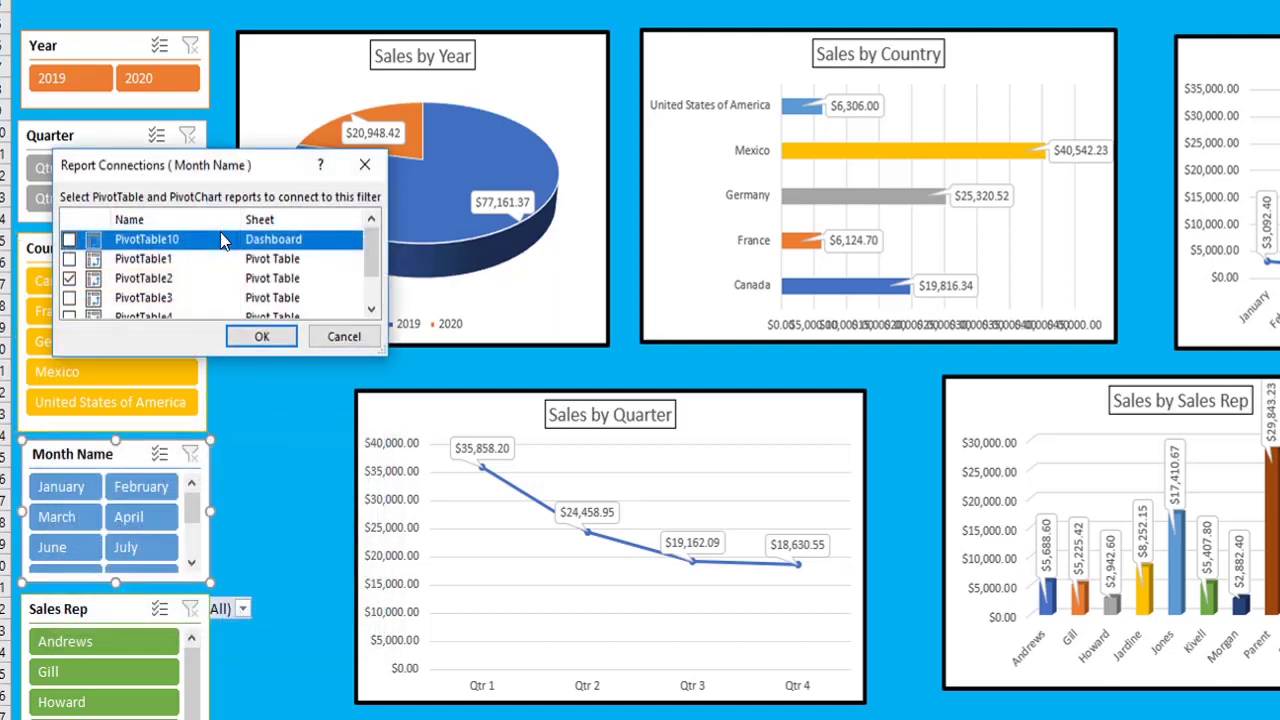
Step: Connect the Month Name slicer to all PivotTables in its report connections
key("Down")
key("Down")
key("Down")
key("space")
key("Down")
Step: Connect the Sales Rep slicer to all PivotTables on both sheets and deselect the slicer
left_click(88, 607)
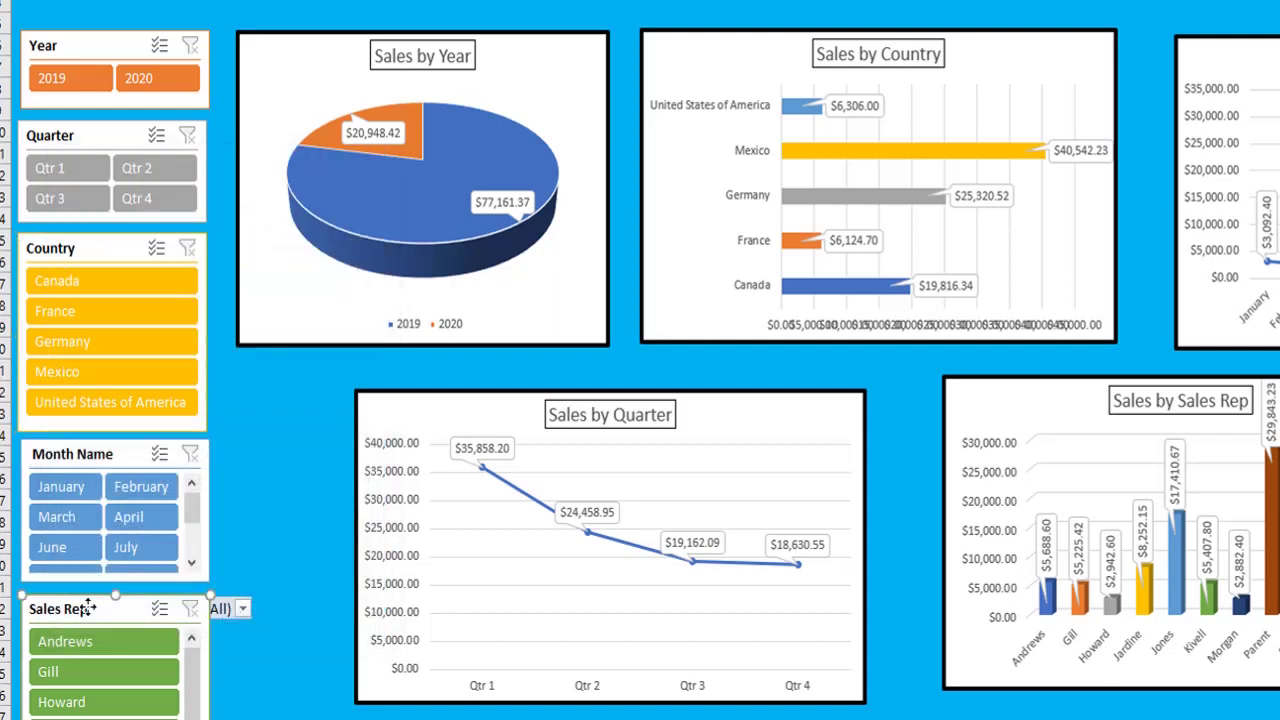
right_click(88, 607)
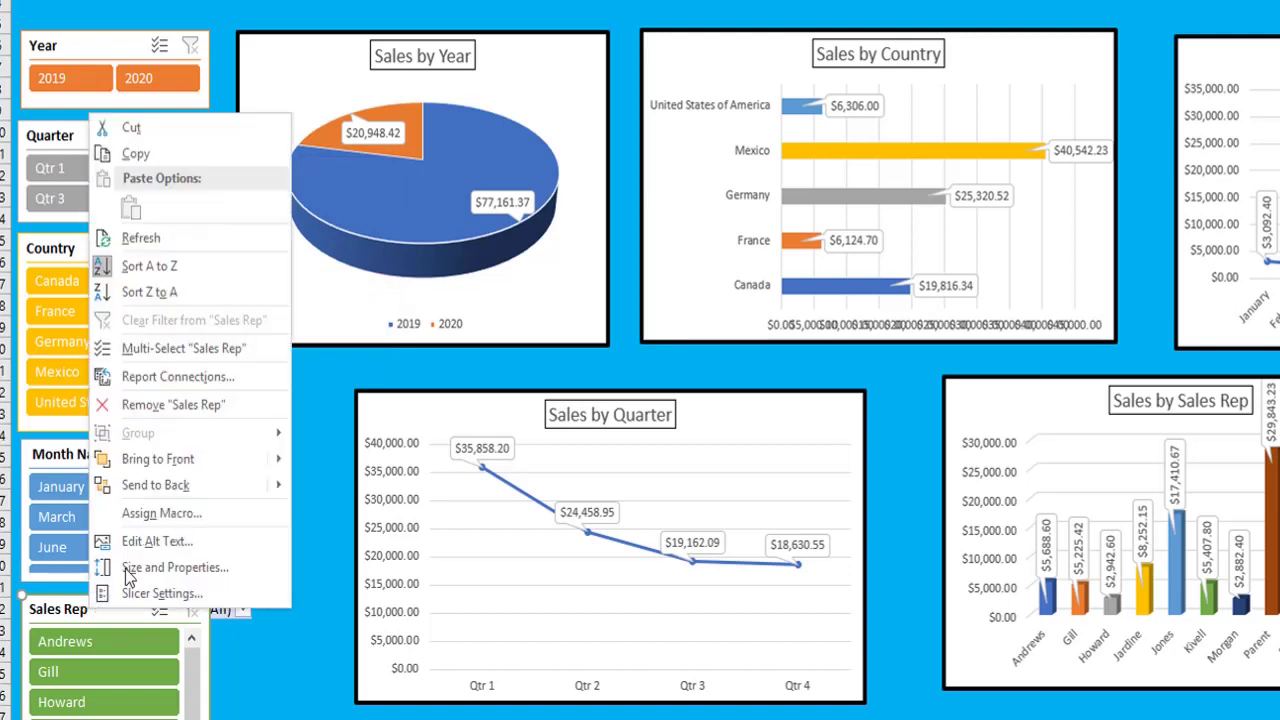
left_click(182, 375)
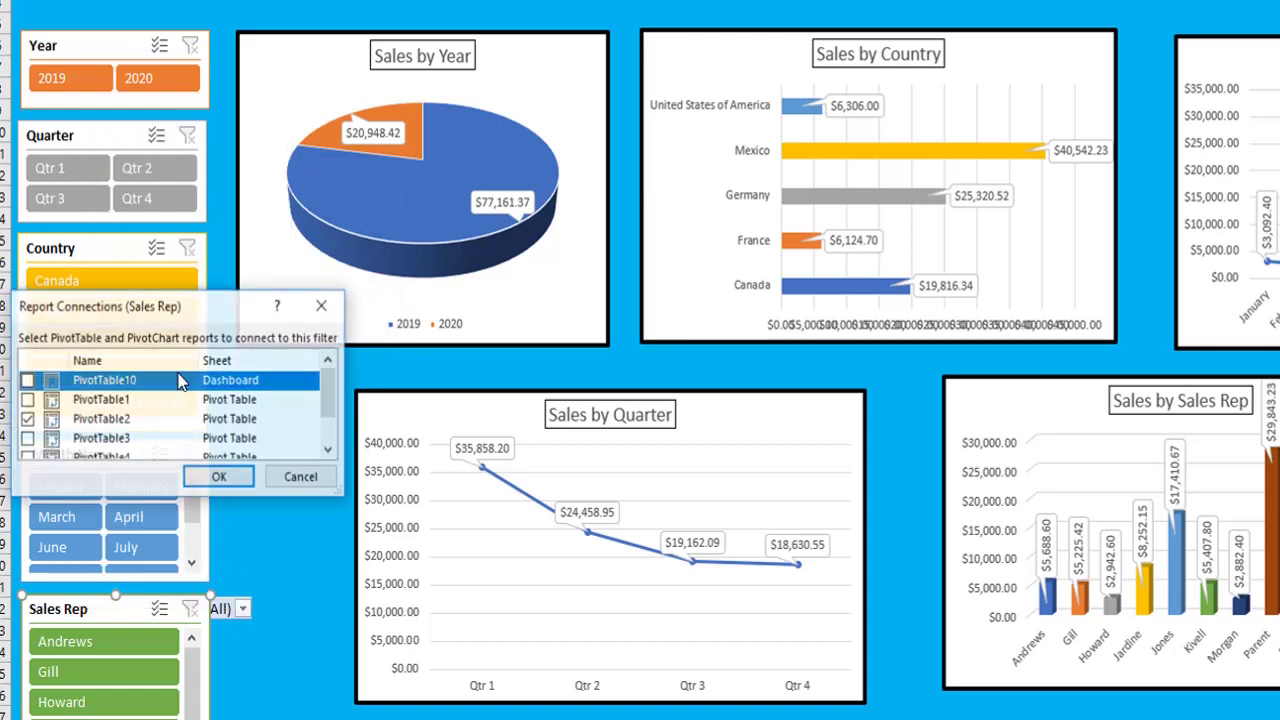
key("space")
key("Down")
key("space")
key("Down")
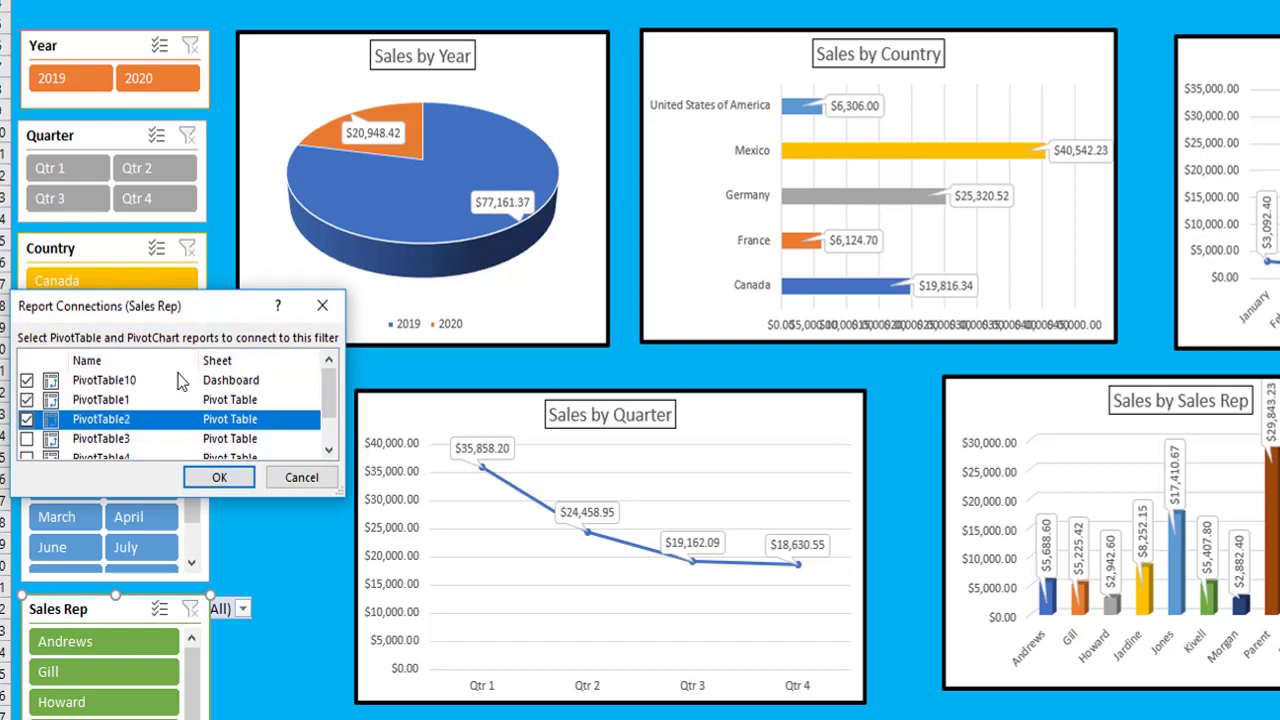
key("Down")
key("space")
key("Down")
key("space")
key("Down")
key("space")
key("Down")
key("space")
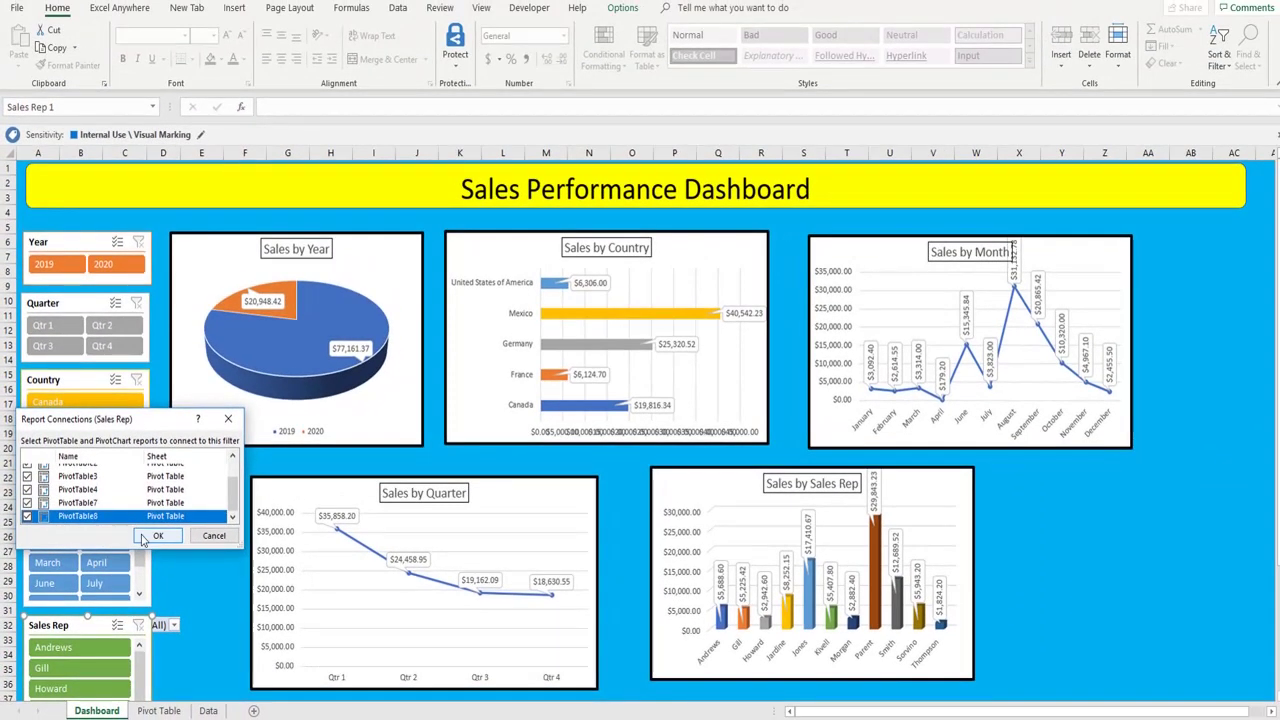
left_click(155, 536)
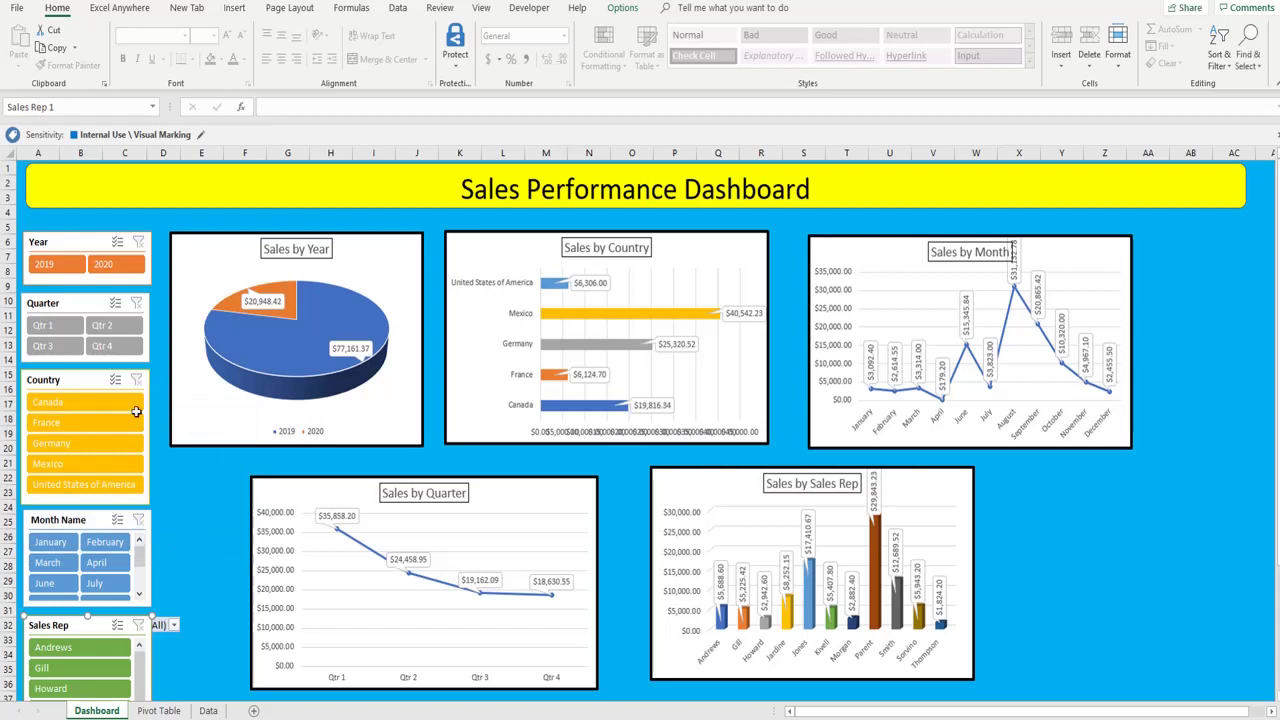
left_click(200, 495)
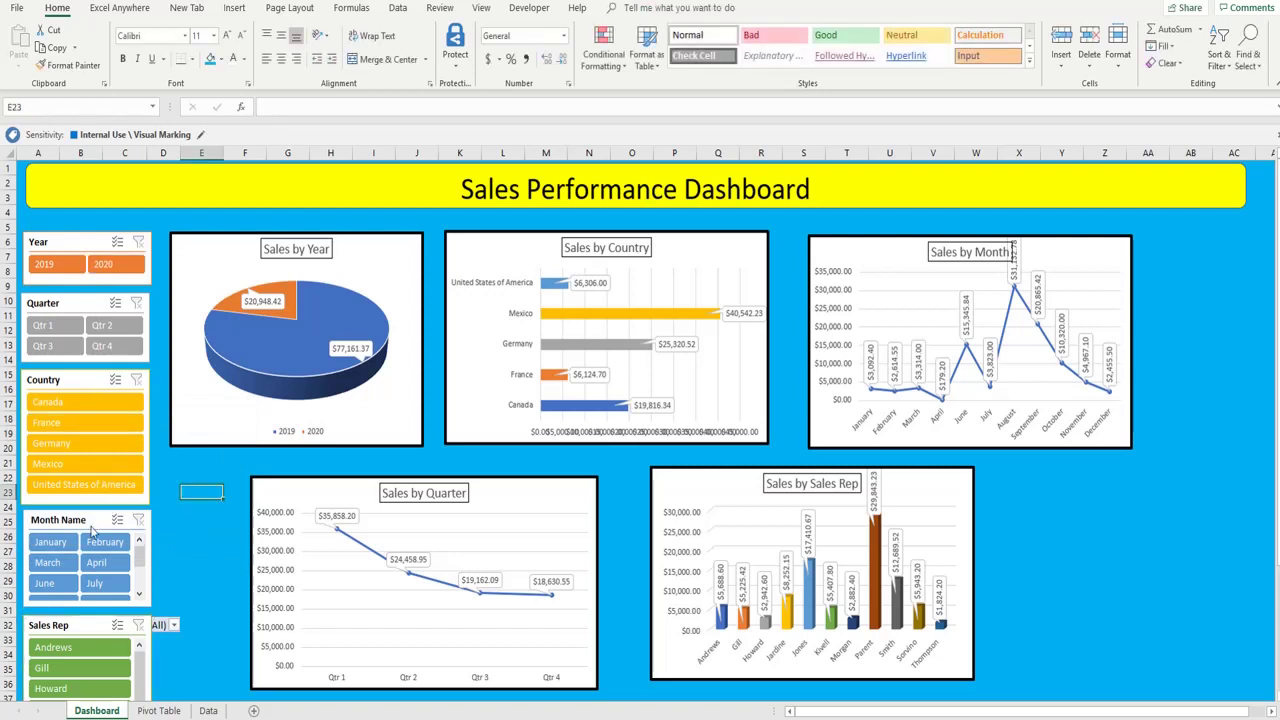
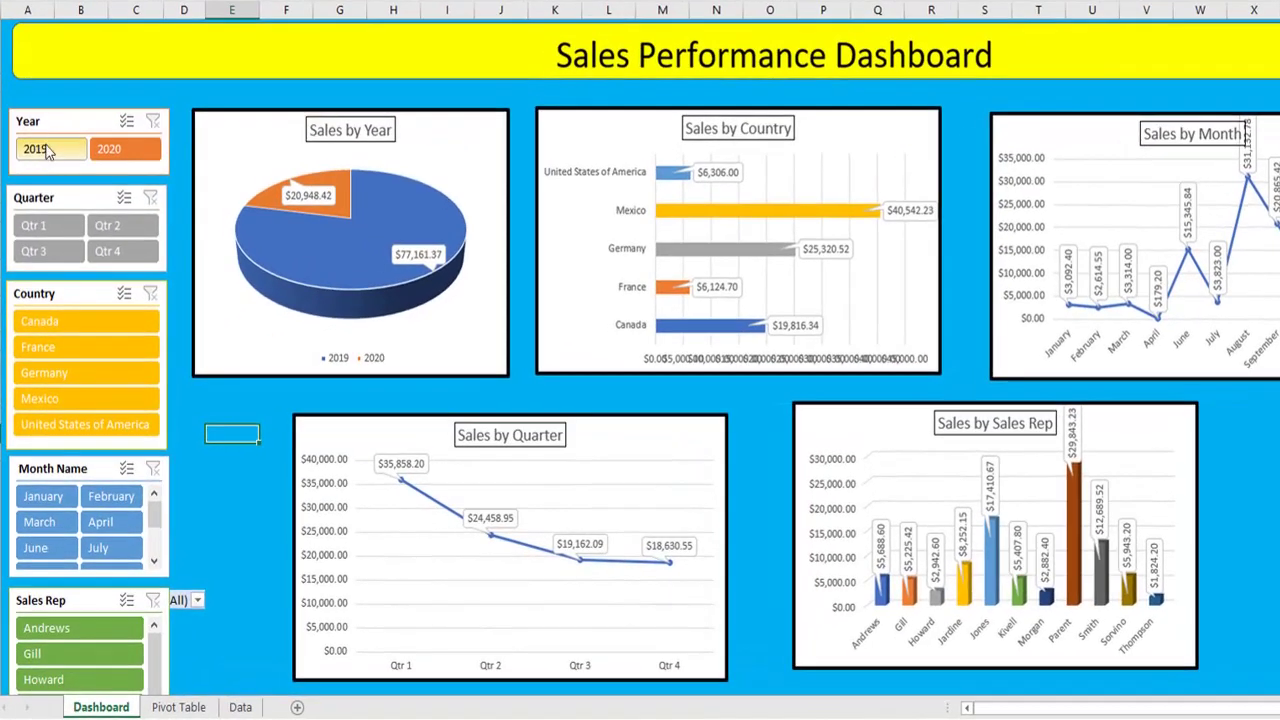
Step: Test the slicers by filtering the dashboard to Year 2019 and separately to Country France, clearing each filter
left_click(42, 150)
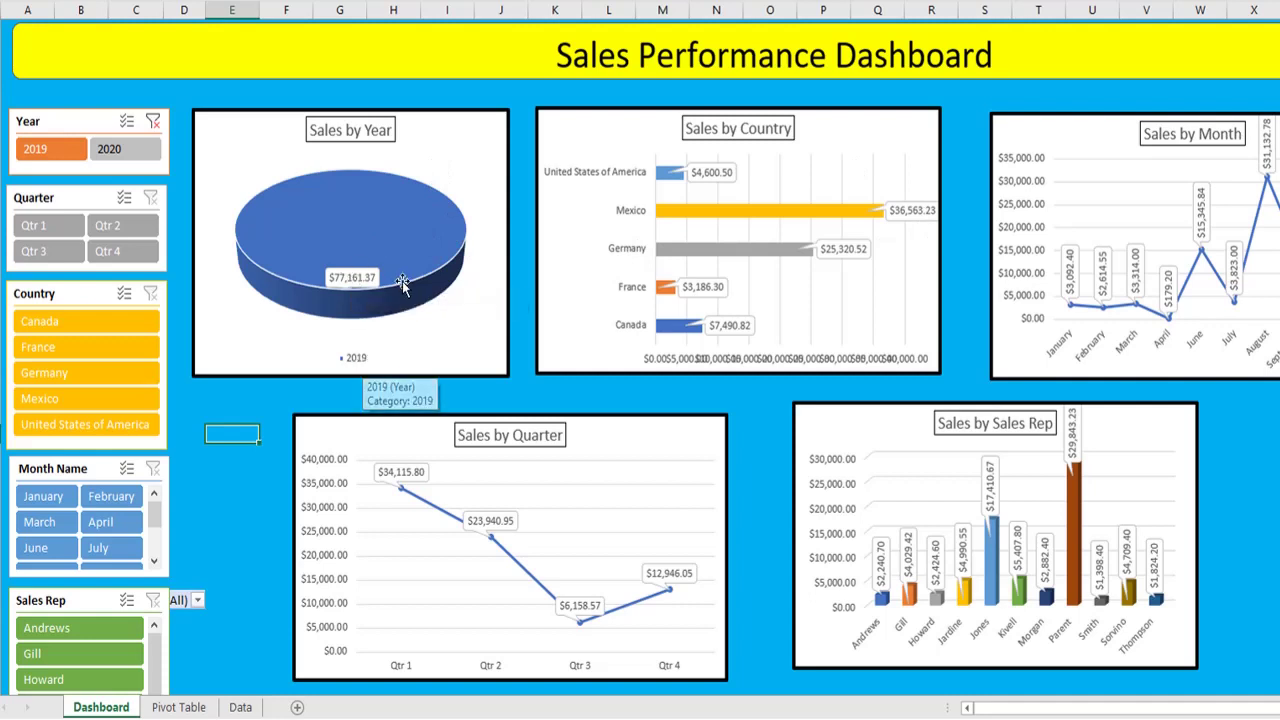
left_click(153, 122)
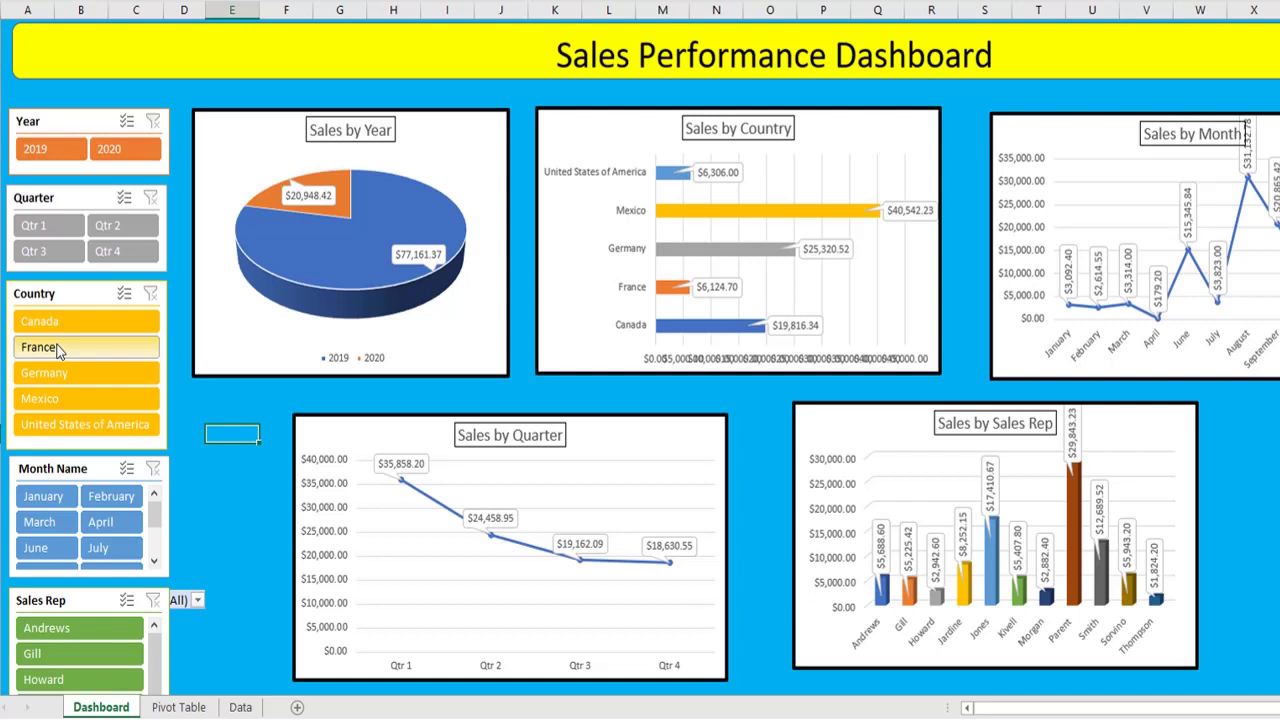
left_click(58, 349)
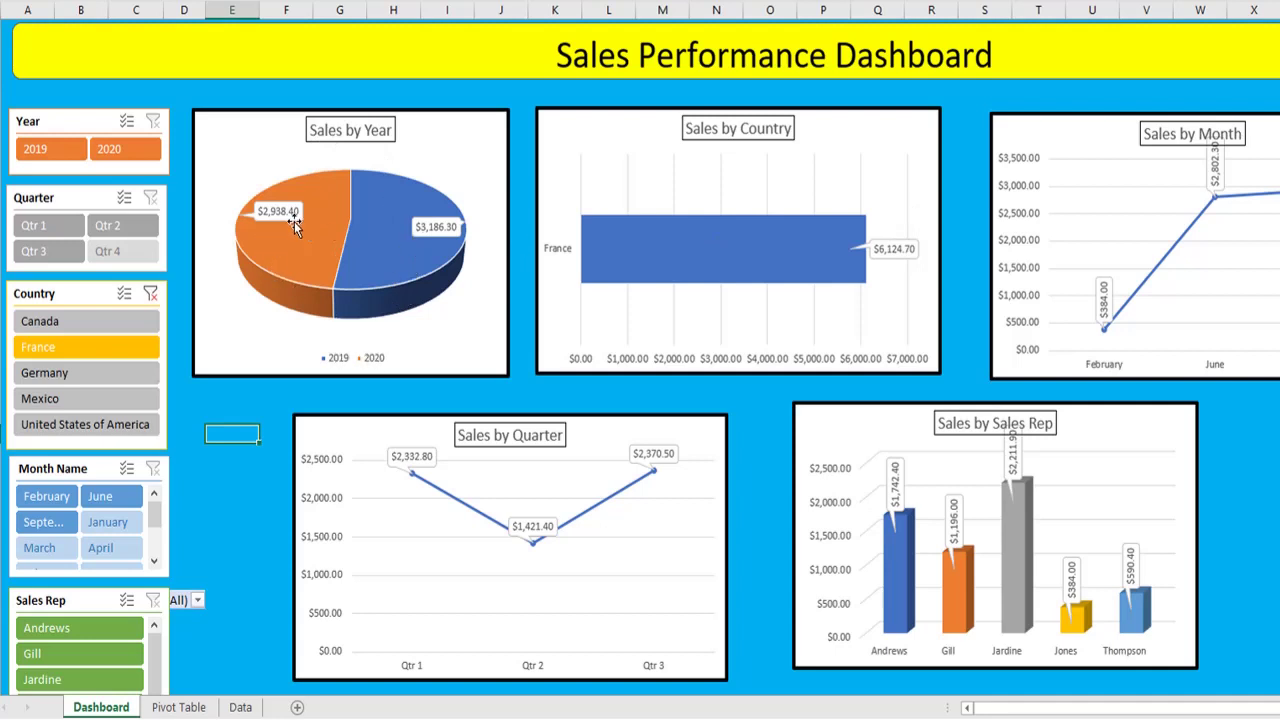
mouse_move(381, 250)
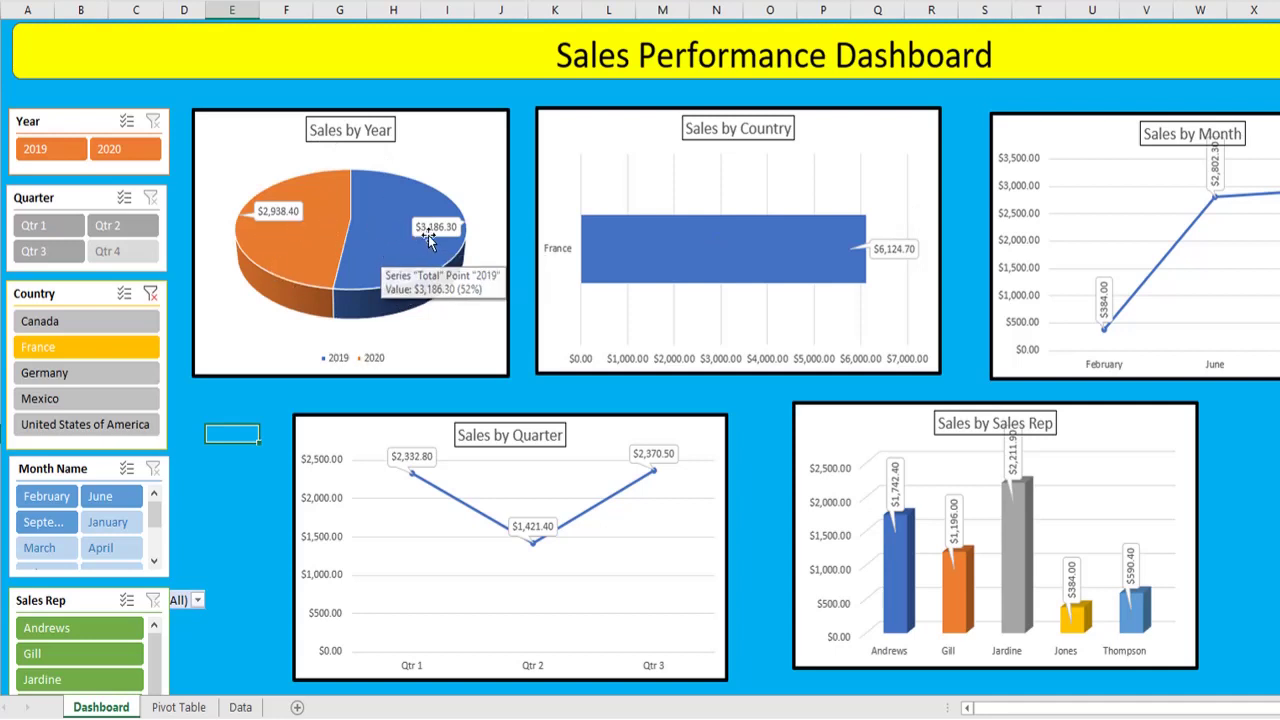
mouse_move(277, 227)
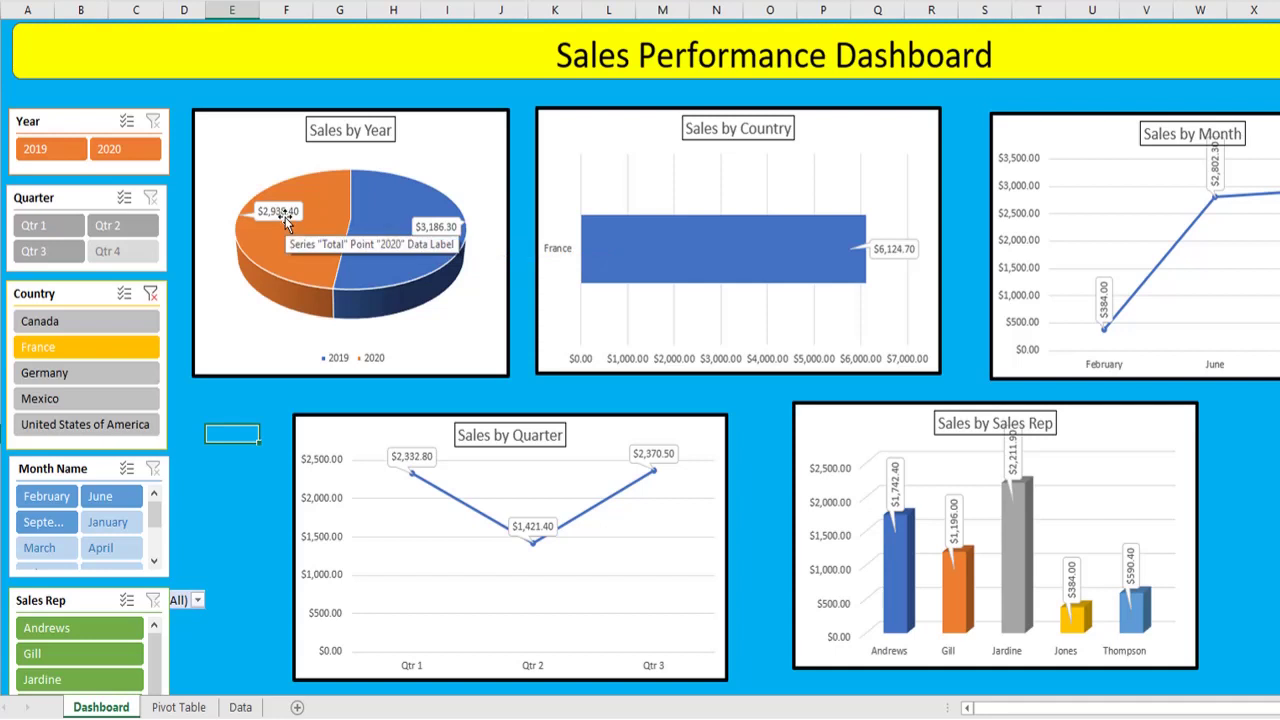
left_click(151, 294)
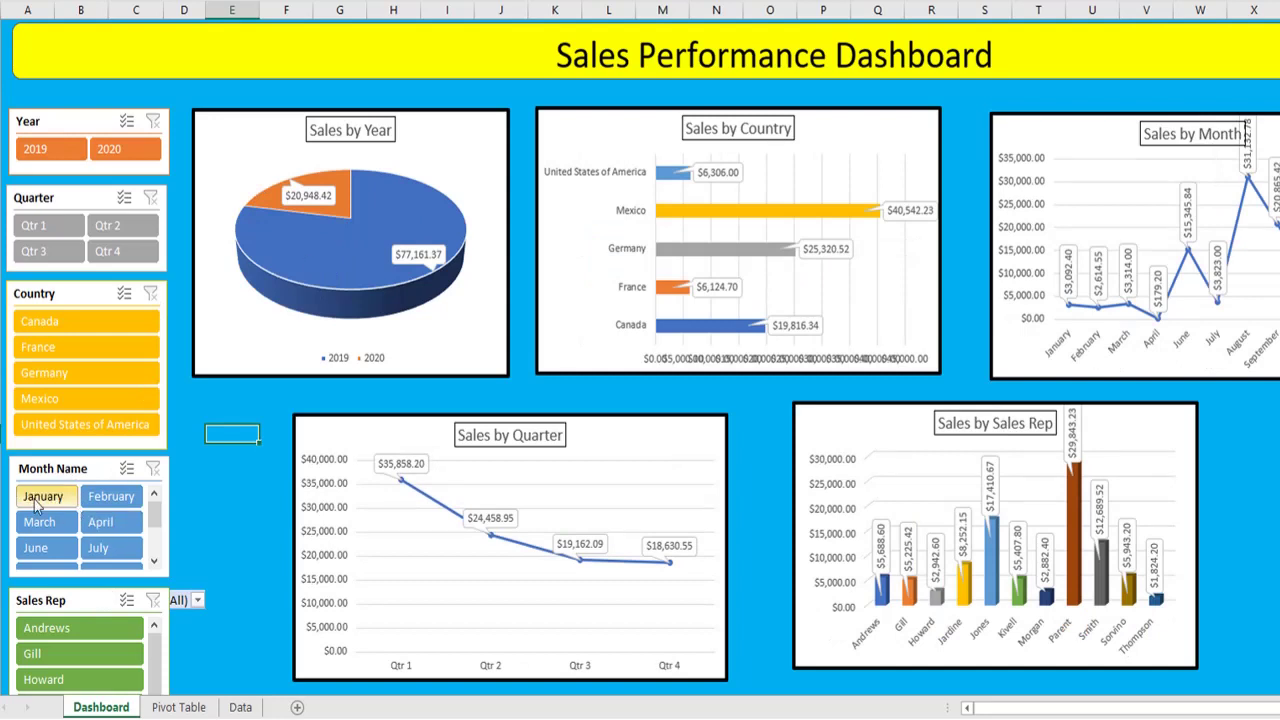
Step: Test the report filter beside the Sales Rep slicer by searching for and applying one sales rep's name, and reset it to (All)
left_click(198, 600)
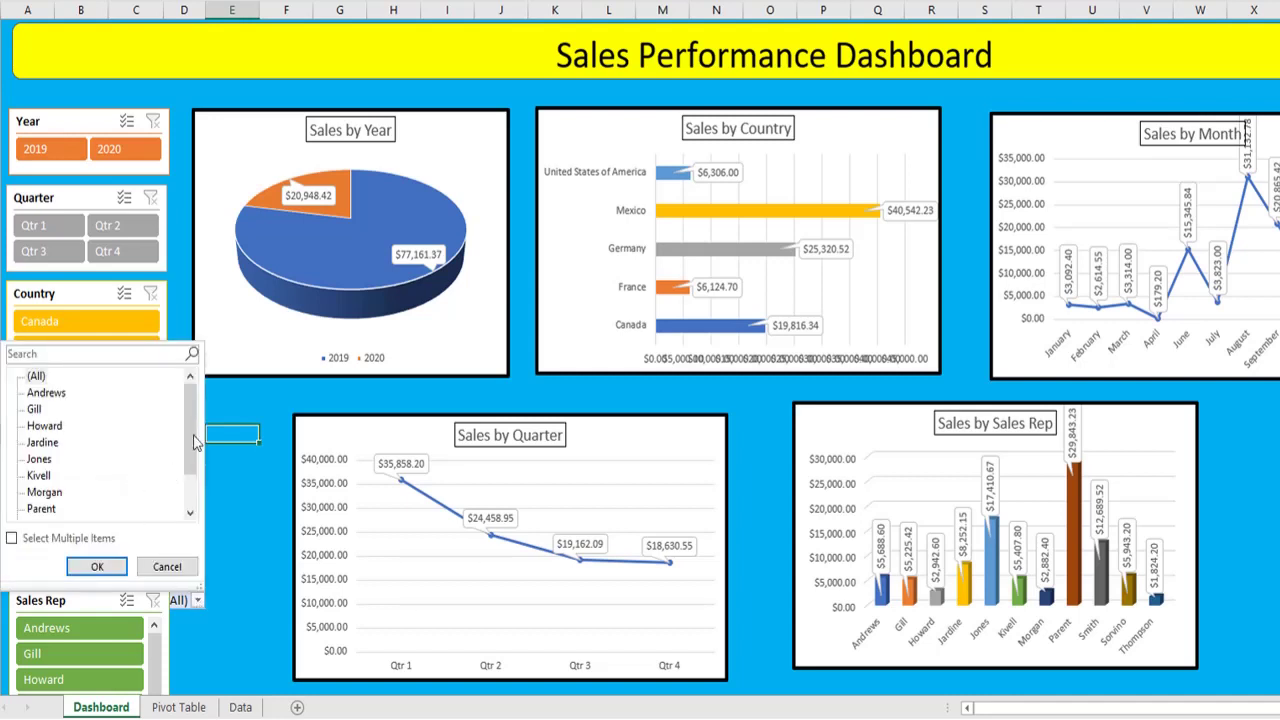
left_click_drag(194, 436, 191, 408)
left_click(201, 597)
left_click(201, 597)
left_click(46, 352)
type("Morgan")
left_click(45, 377)
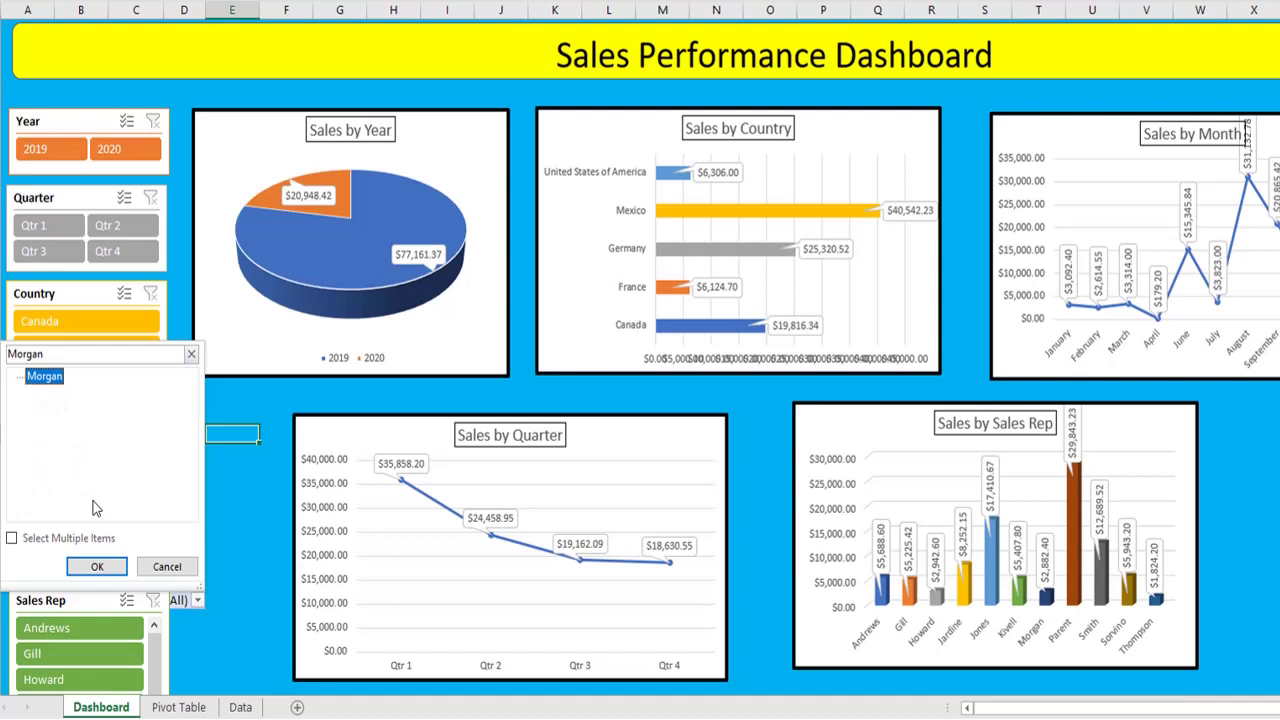
left_click(97, 566)
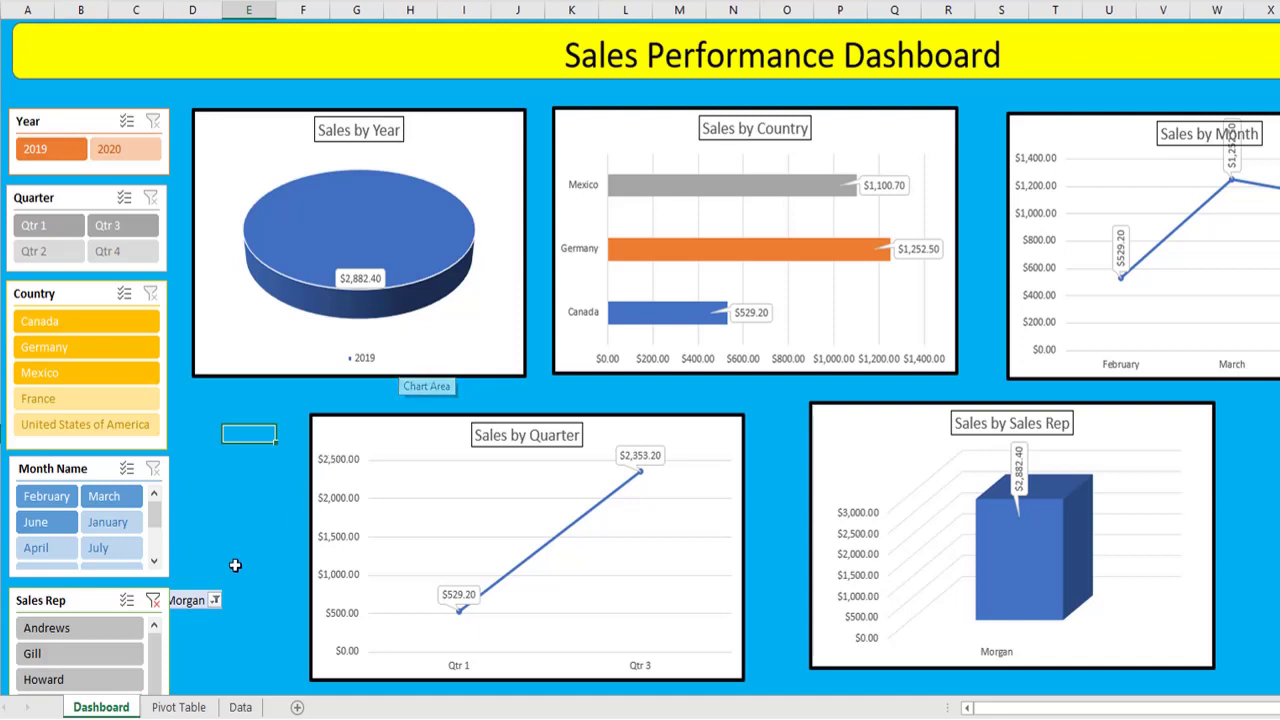
left_click(216, 600)
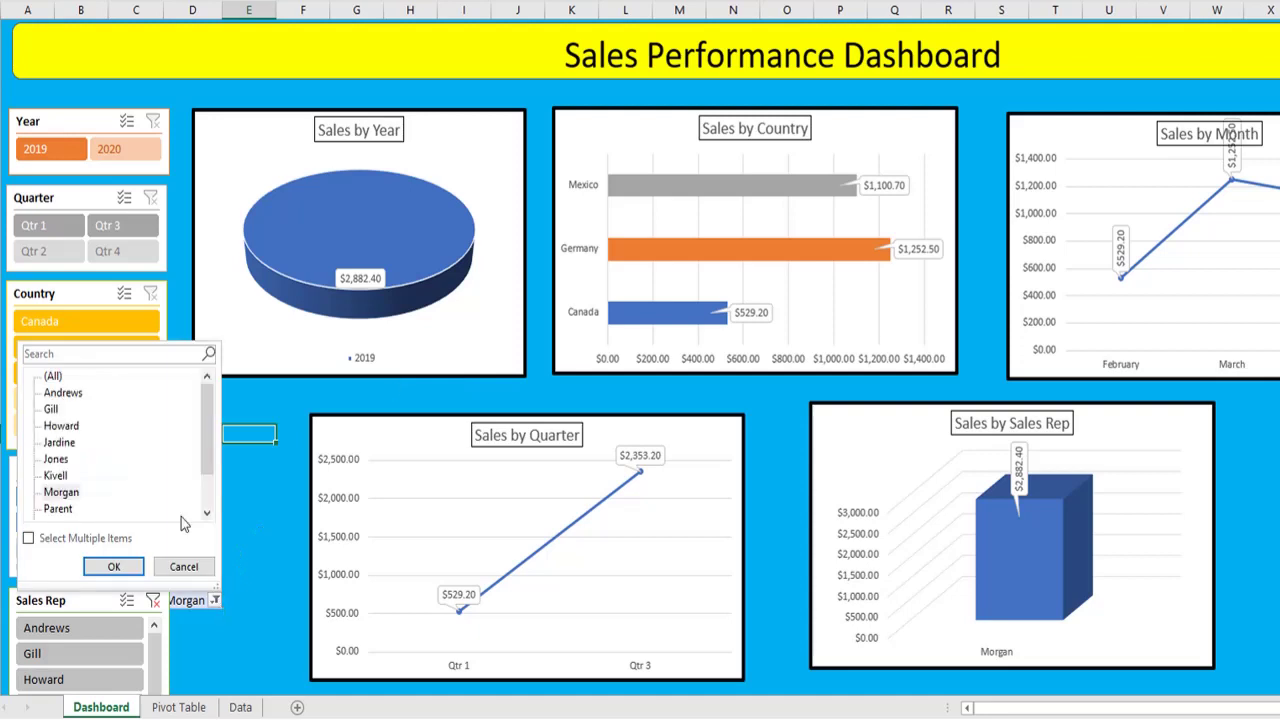
left_click(52, 376)
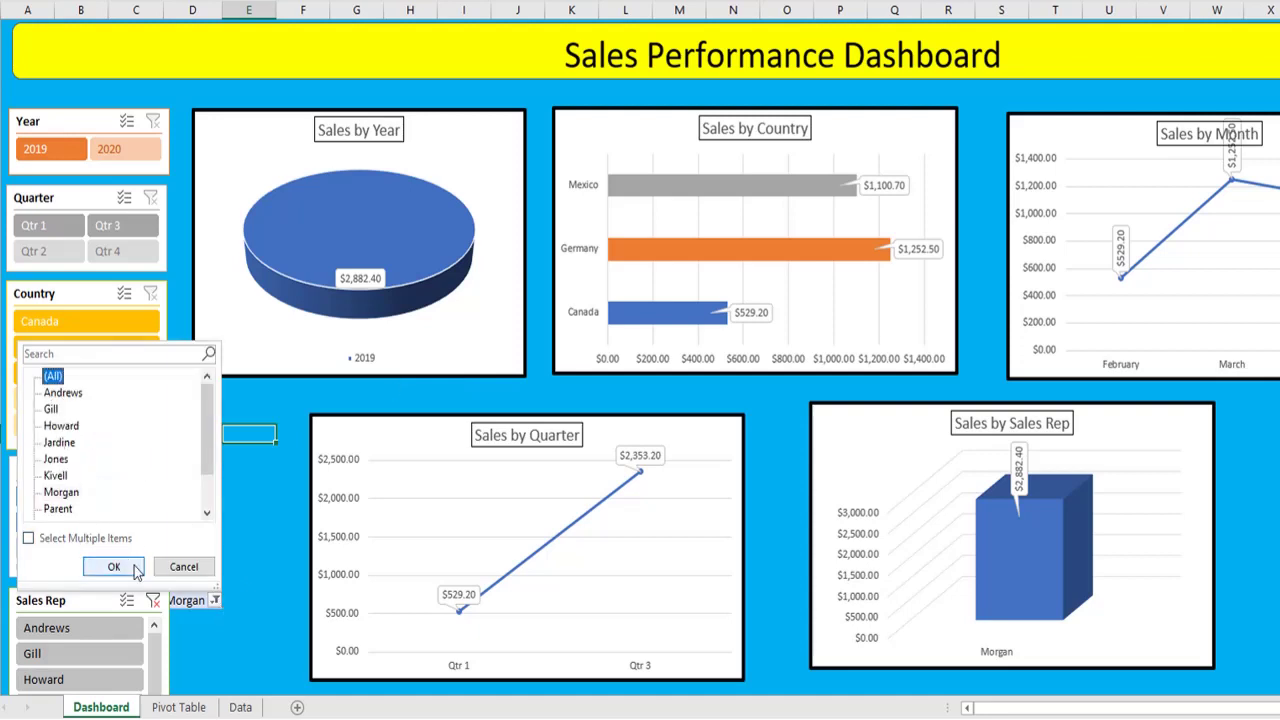
left_click(114, 566)
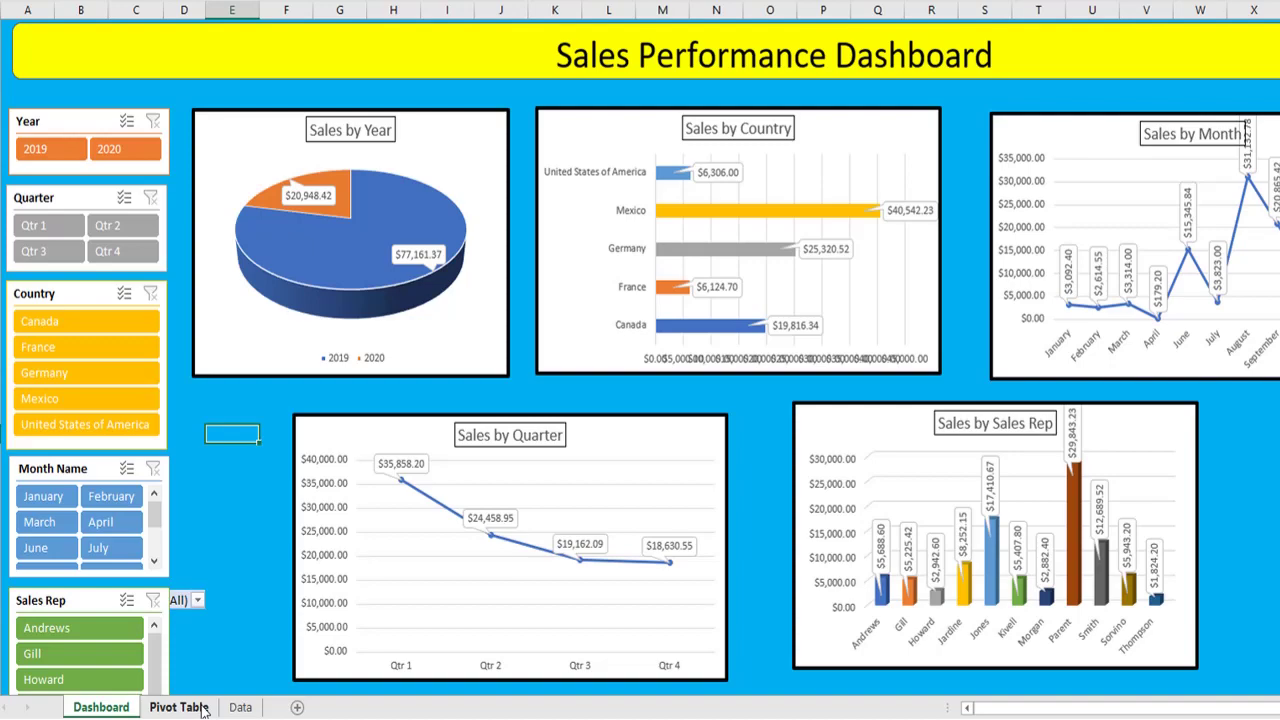
Step: Go to the first empty cell in the Country column beneath the last record on the Data sheet
left_click(240, 707)
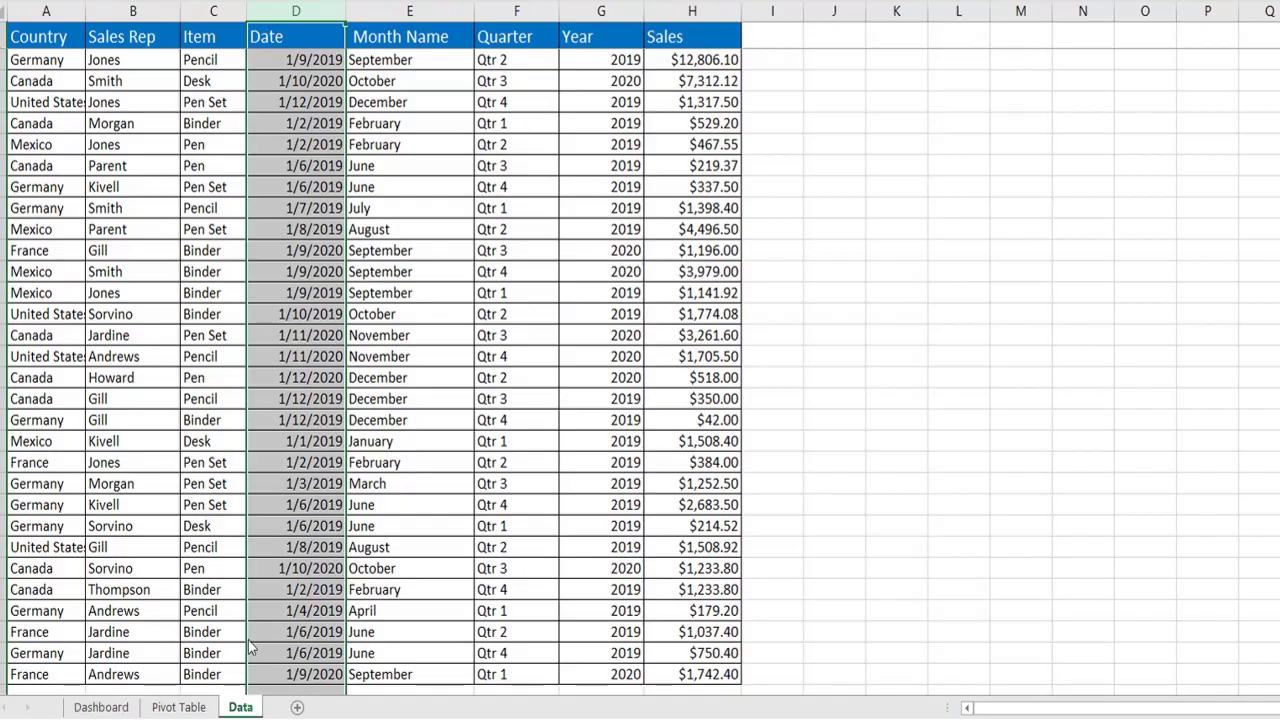
left_click(214, 590)
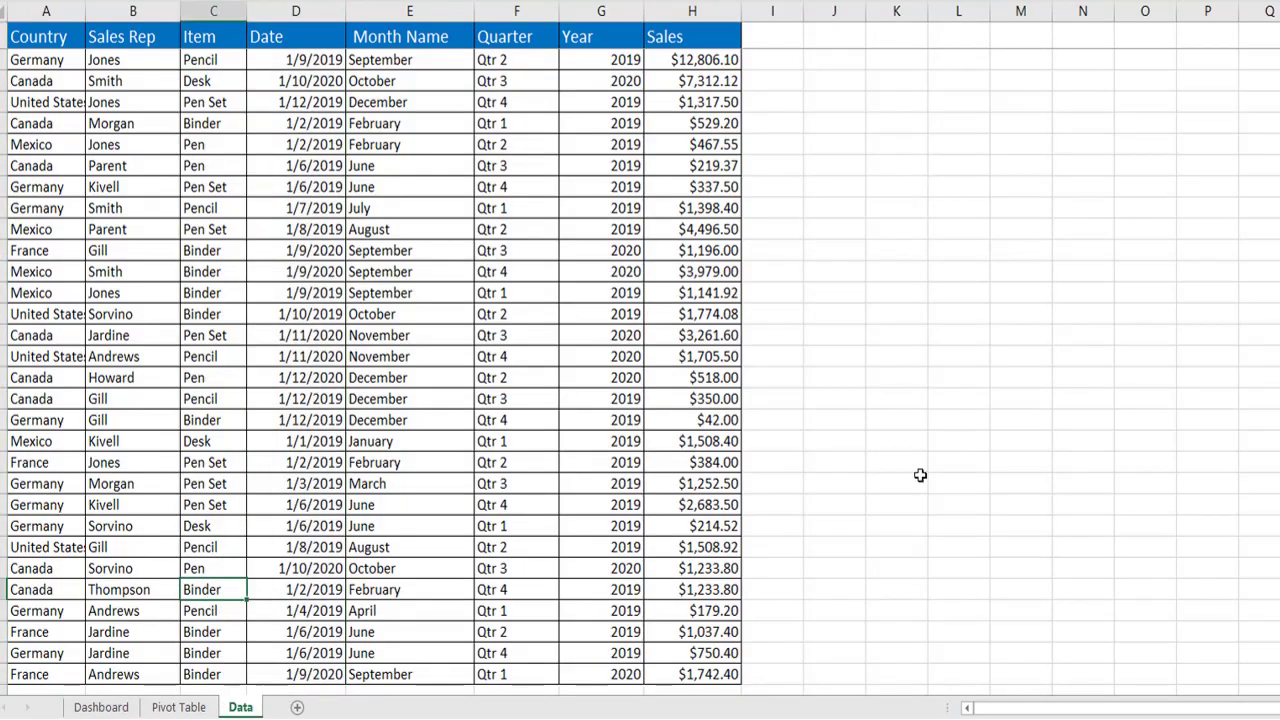
key("ctrl+Home")
key("ctrl+Down")
key("Down")
key("Down")
key("Down")
key("Up")
key("Up")
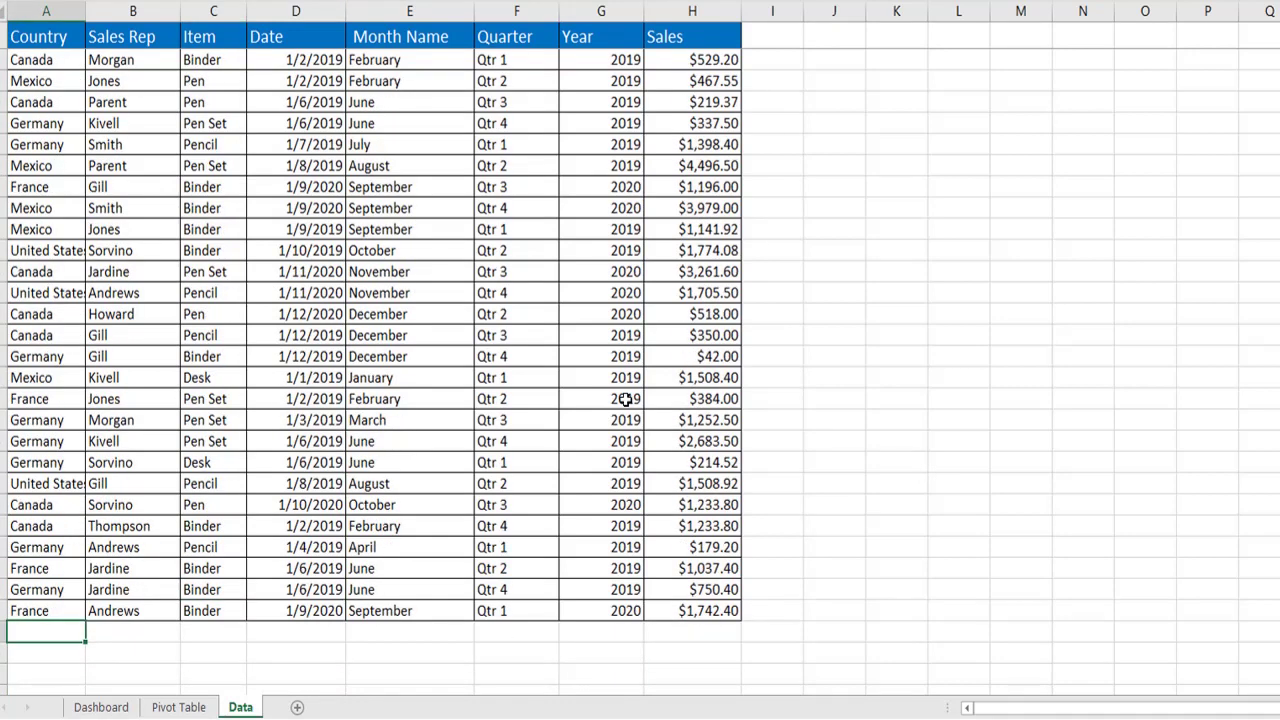
Step: Fill the last record on the Data sheet, all eight columns from Country to Sales, down into the five rows beneath it
key("Up")
key("shift+Right")
key("shift+Right")
key("shift+Right")
key("shift+Right")
key("shift+Right")
key("shift+Right")
key("shift+Right")
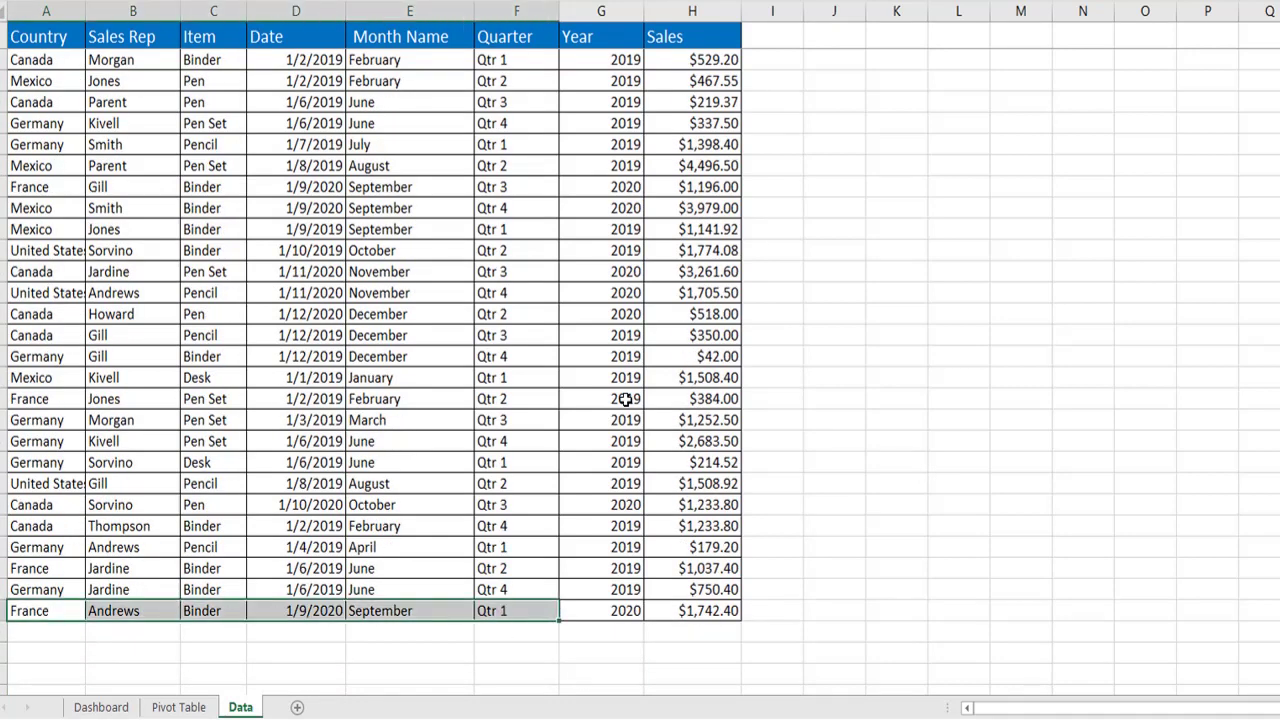
key("shift+Down")
key("shift+Down")
key("shift+Down")
key("shift+Down")
key("shift+Down")
key("ctrl+d")
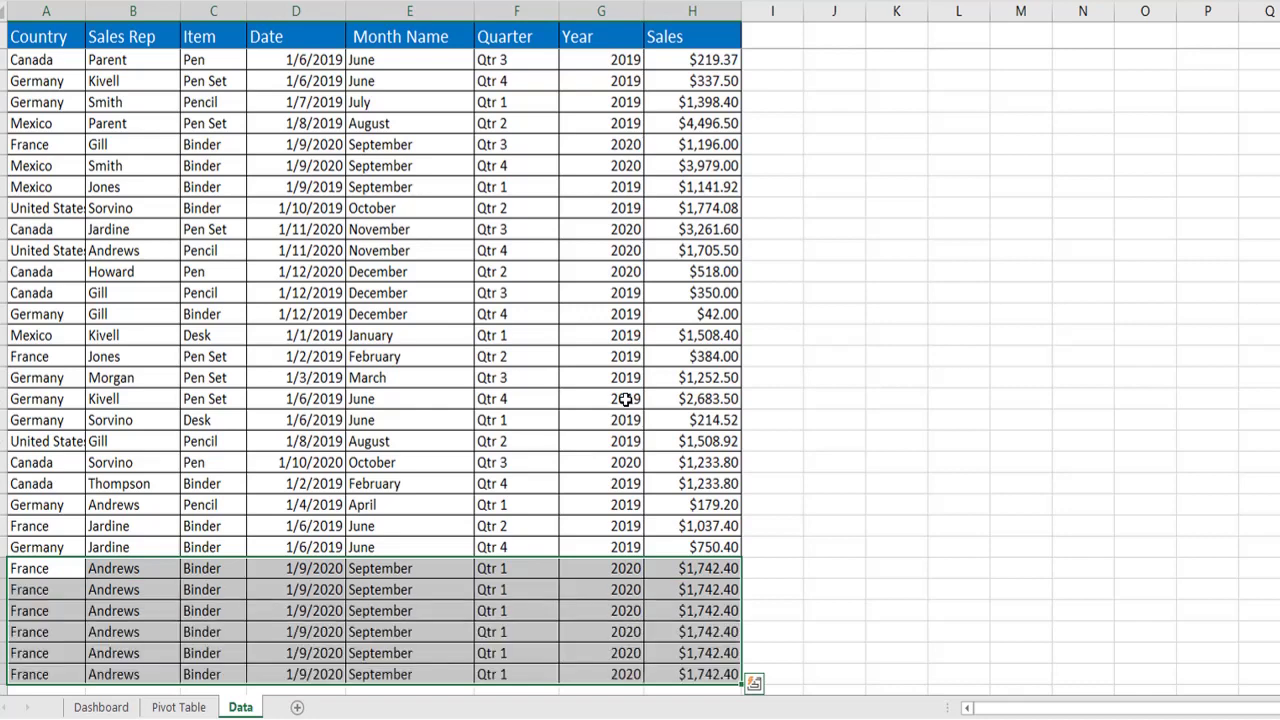
Step: Set the Year of the five newly added records to 2021
key("Right")
key("Right")
key("Right")
key("Right")
key("Right")
key("Right")
key("Down")
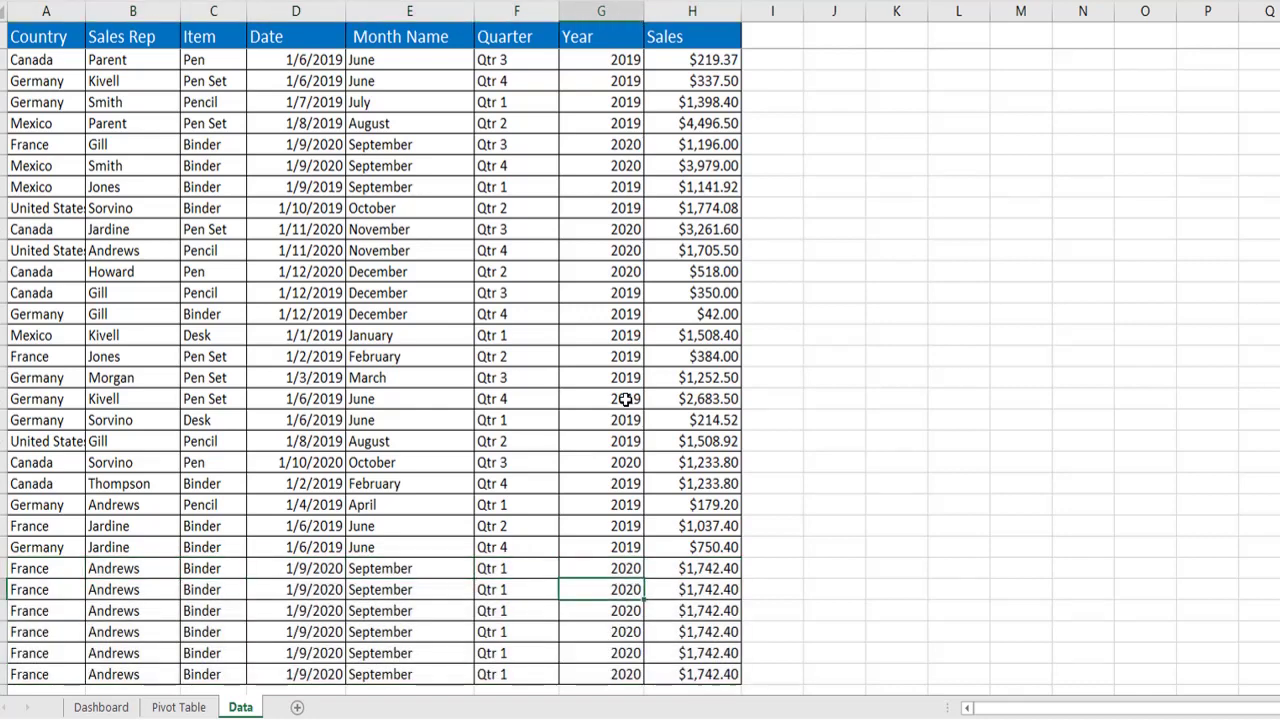
key("F2")
key("BackSpace")
type("1")
key("shift+Down")
key("shift+Down")
key("shift+Down")
key("shift+Down")
key("ctrl+d")
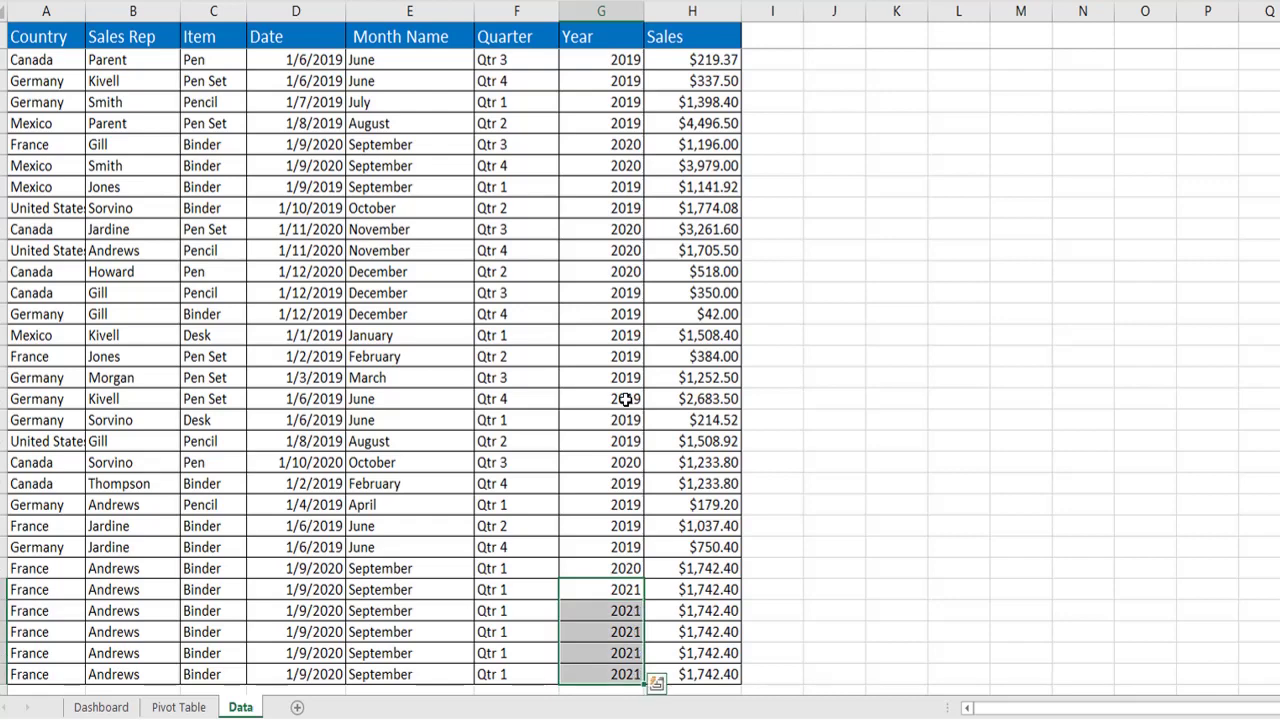
key("Home")
key("Right")
key("Right")
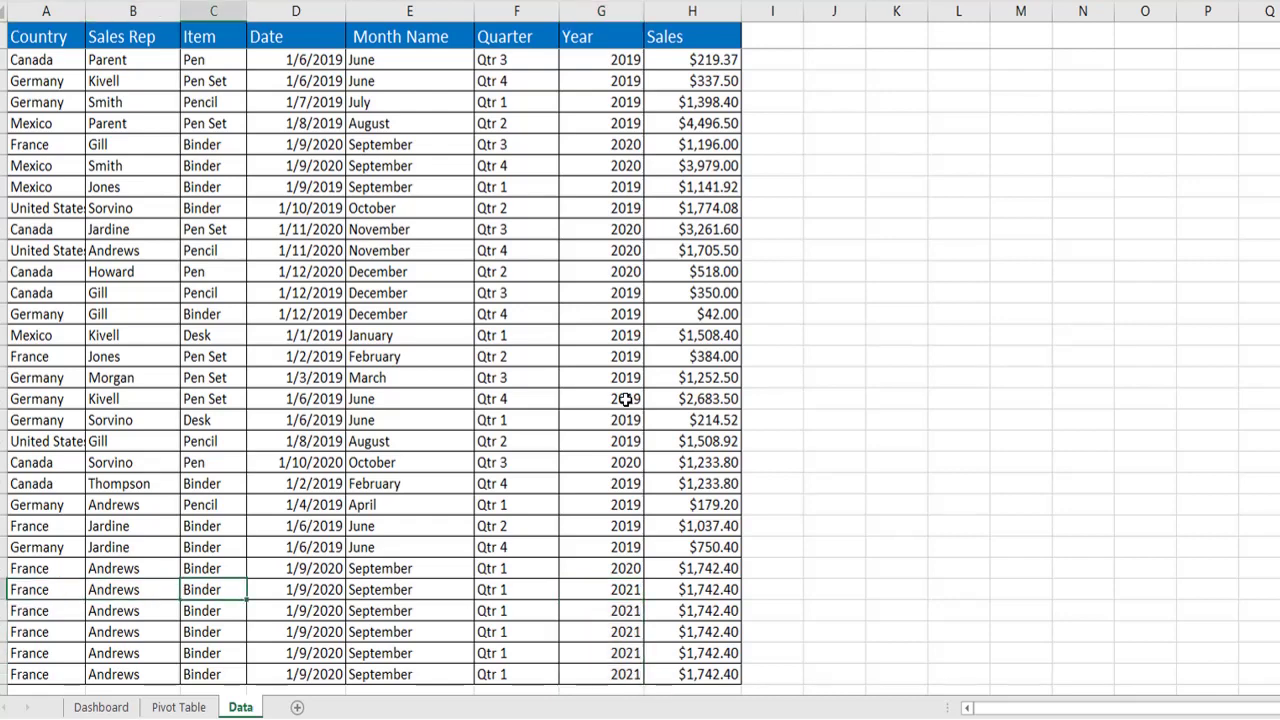
key("Right")
key("Home")
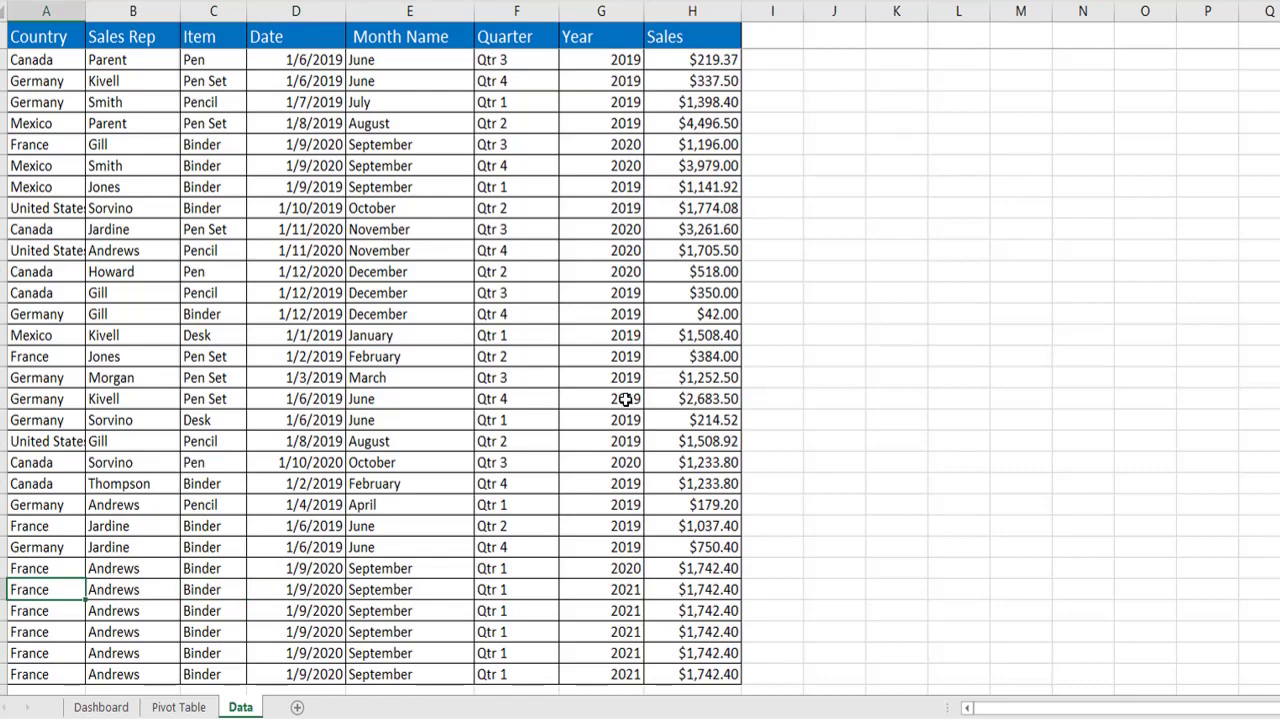
Step: Check the source data range of the Sales by Quarter PivotTable and cancel without changing it
key("ctrl+Page_Up")
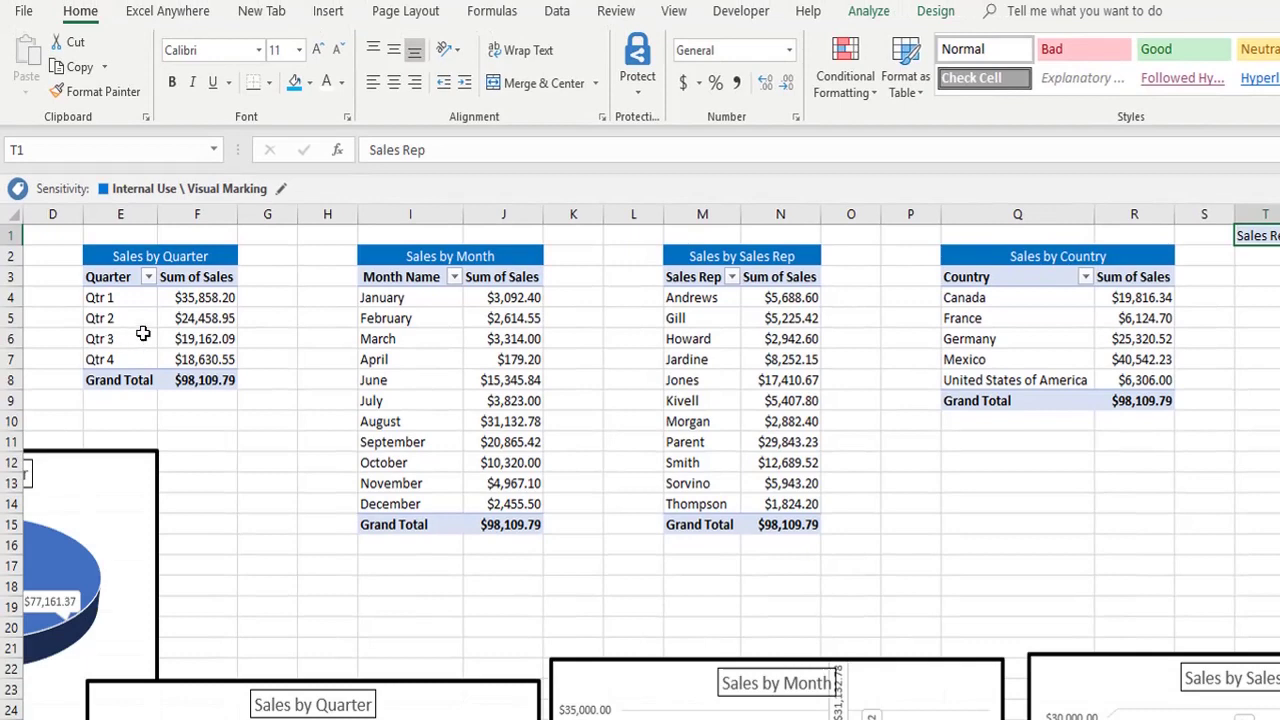
left_click(141, 318)
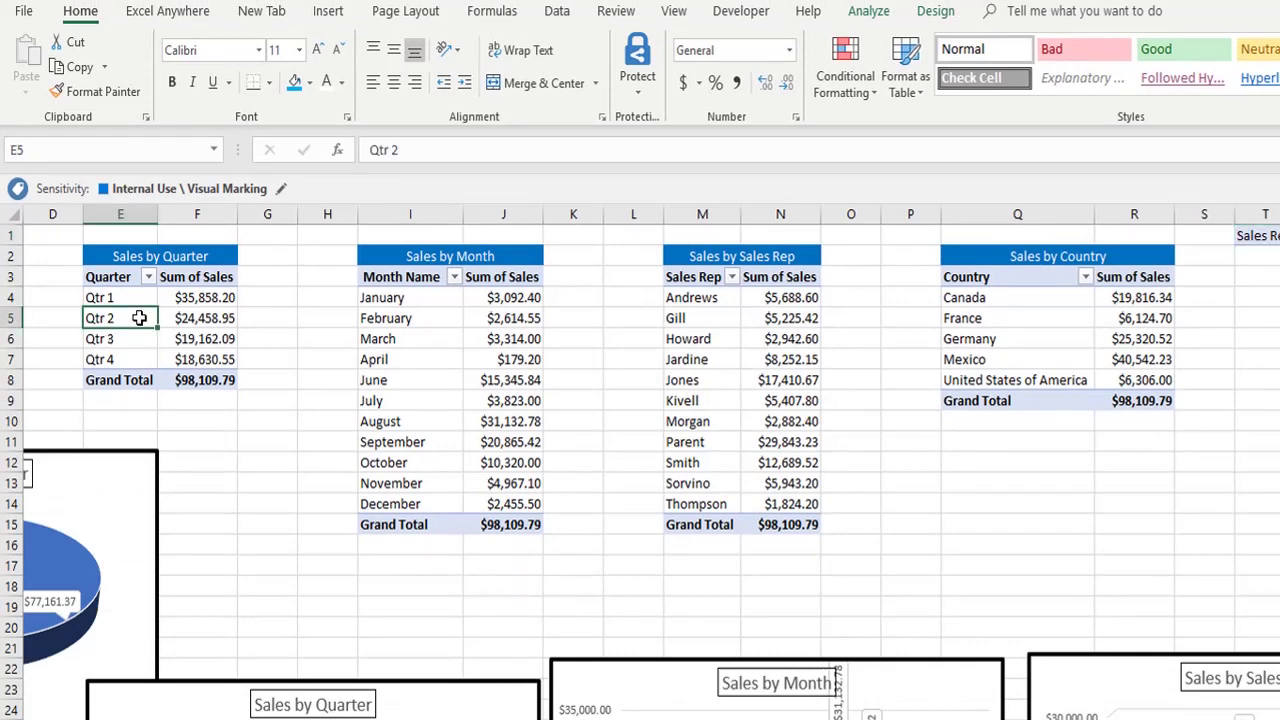
left_click(870, 12)
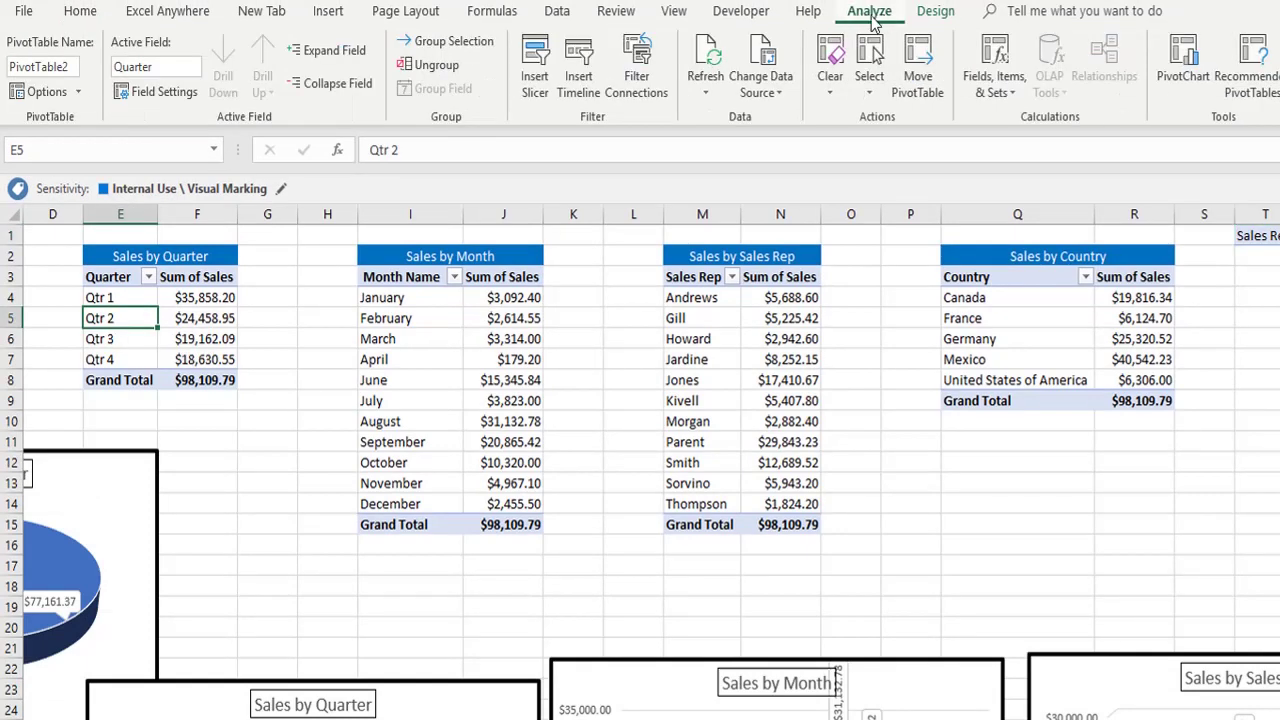
left_click(762, 50)
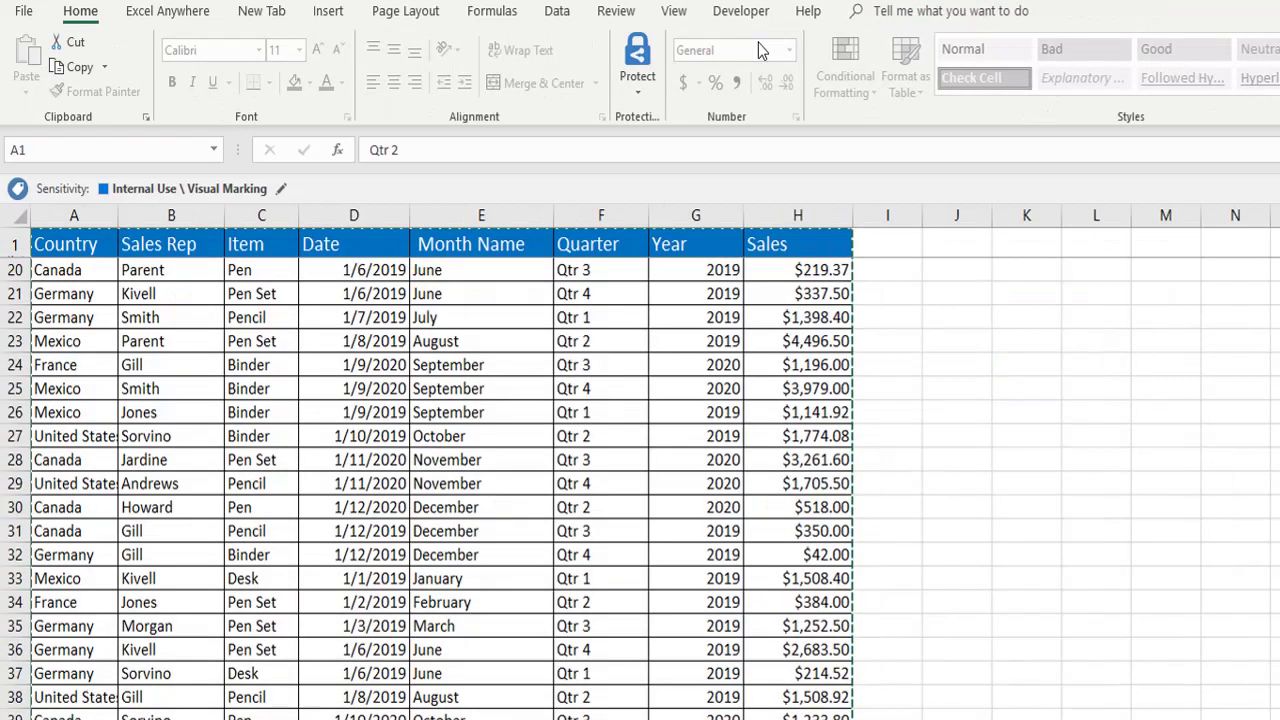
key("Escape")
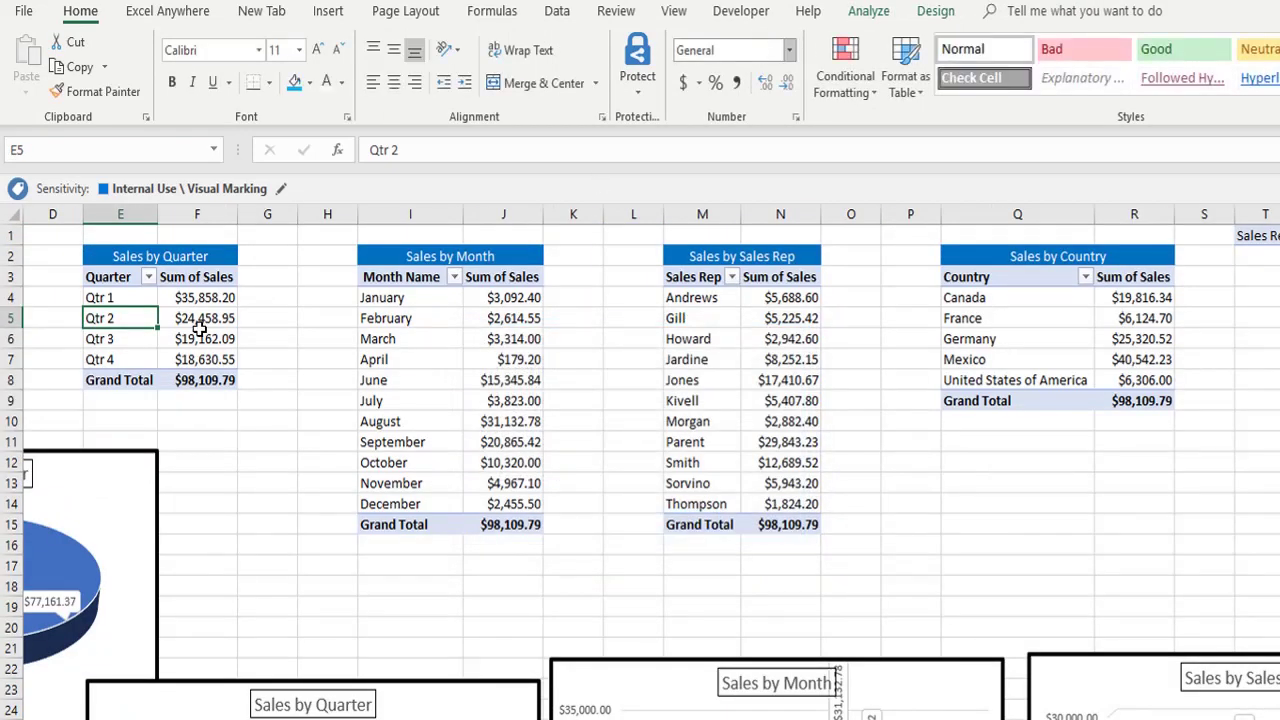
Step: Refresh the PivotTables from the Sales by Quarter table and go to the 2021 row in Sales by Year
right_click(136, 318)
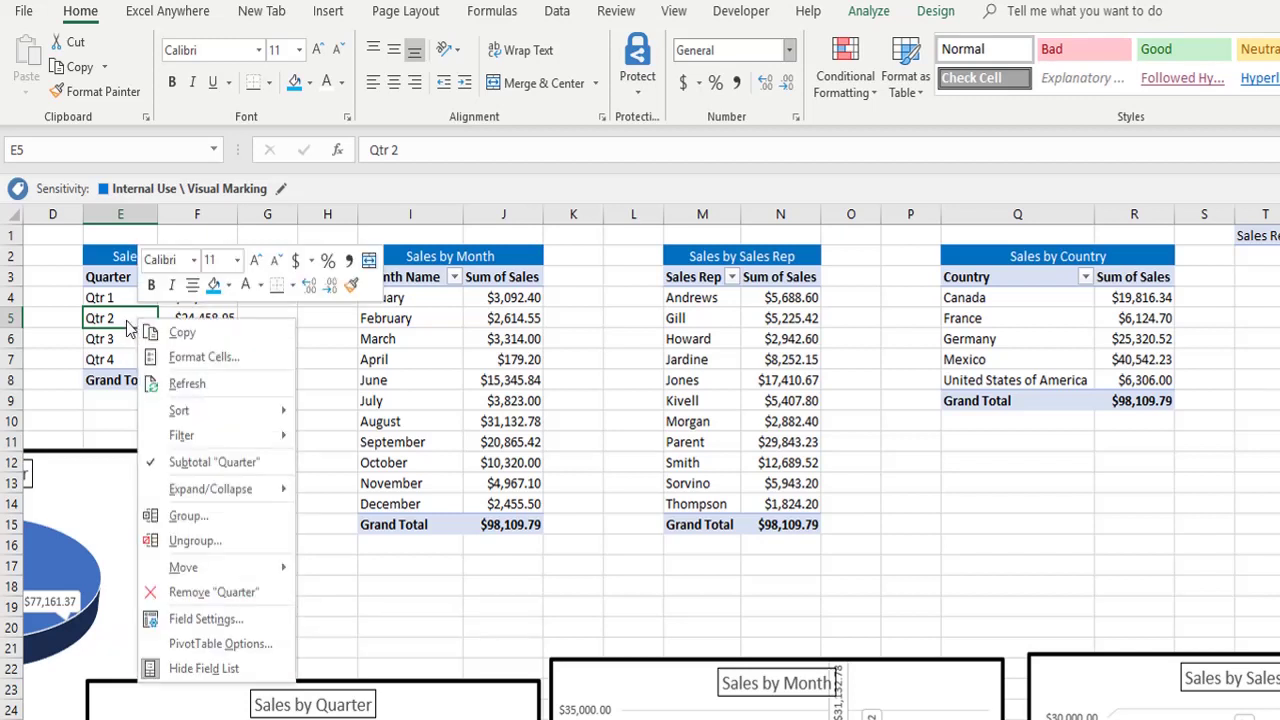
left_click(187, 383)
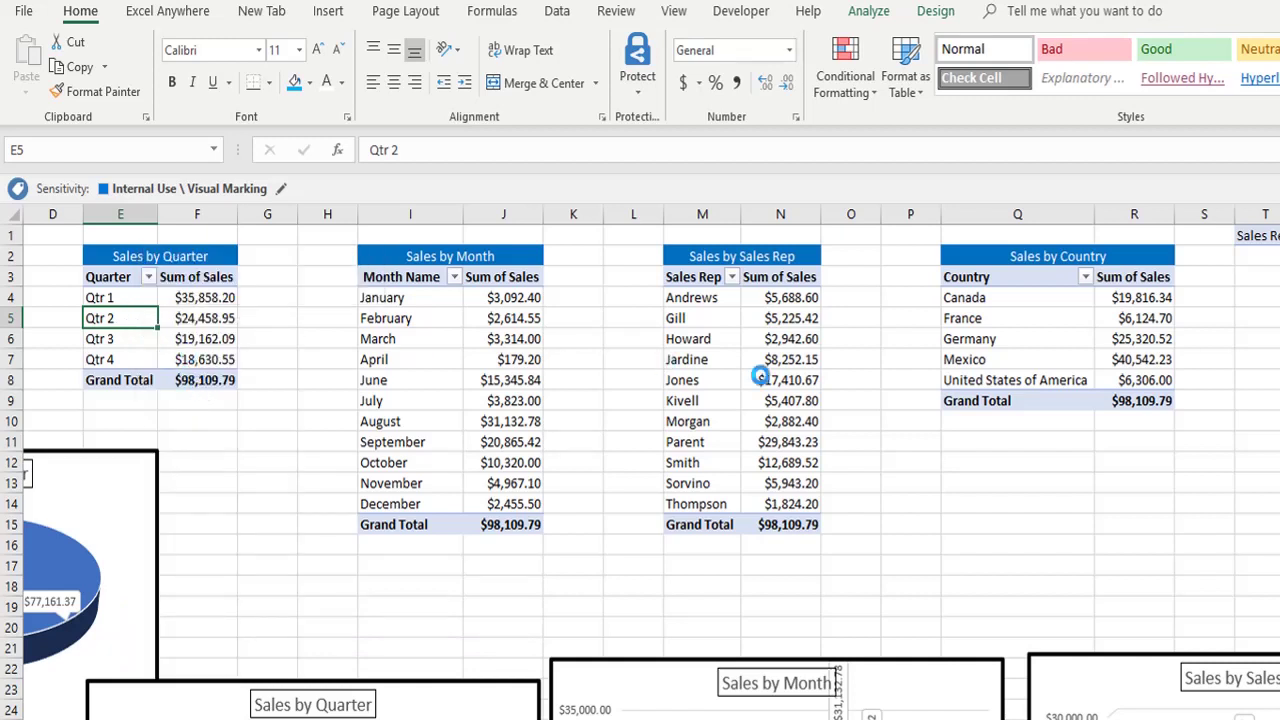
key("alt+F5")
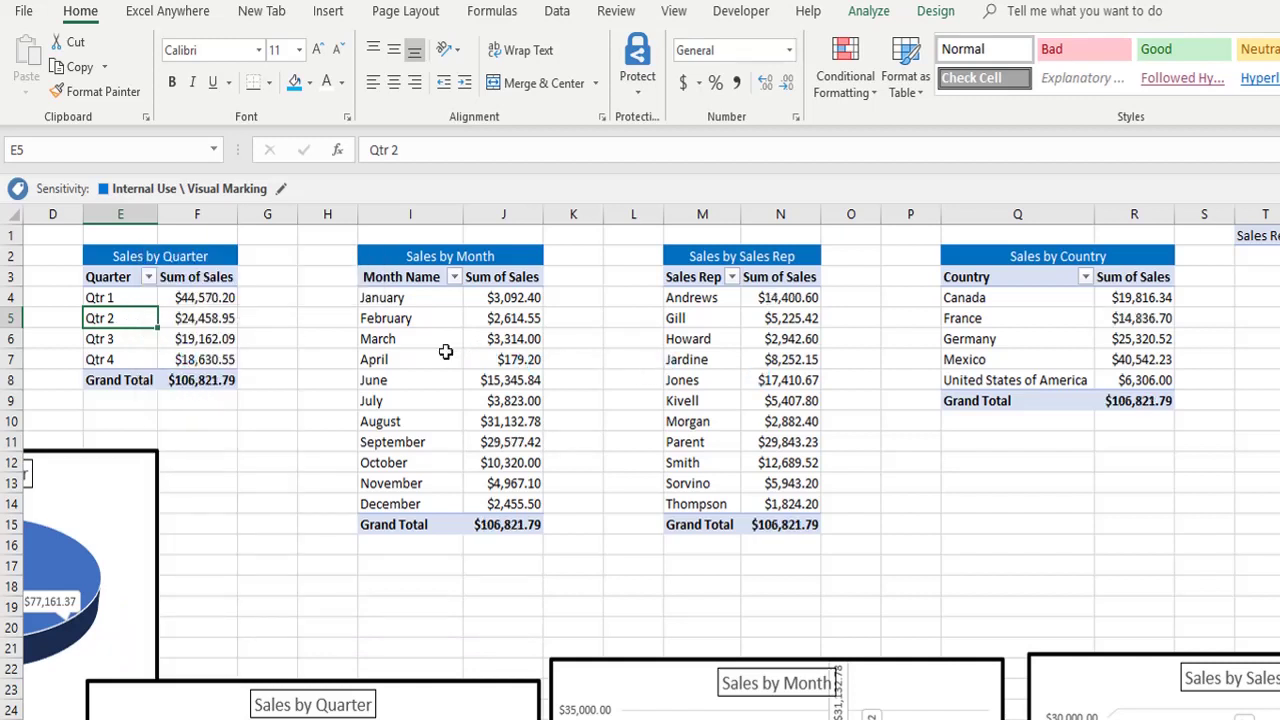
key("Left")
key("Left")
key("Left")
key("Left")
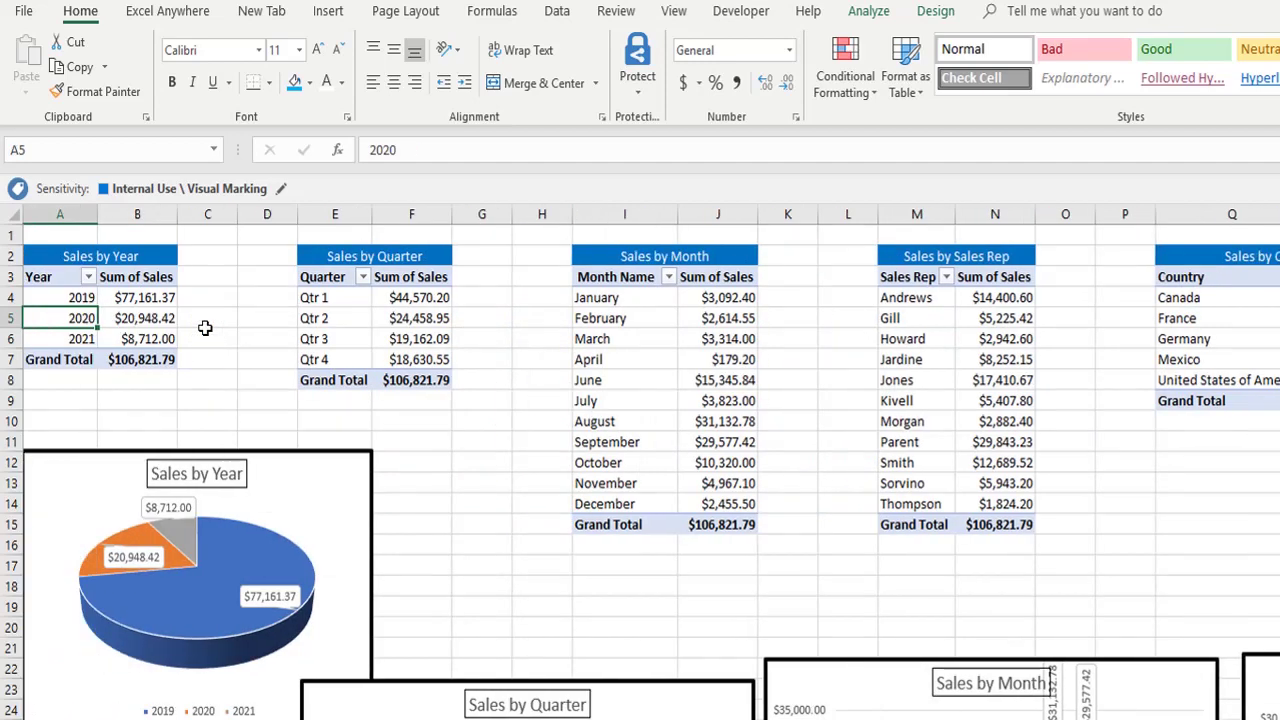
key("Down")
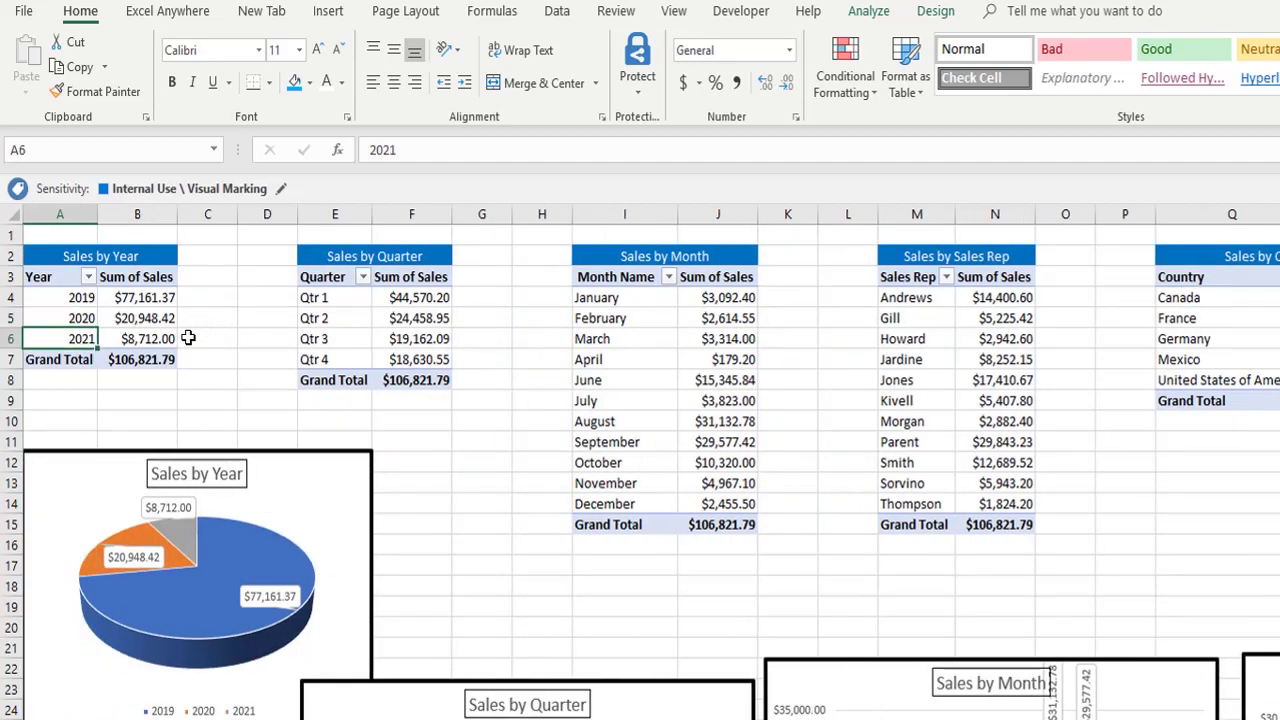
mouse_move(146, 342)
mouse_move(336, 319)
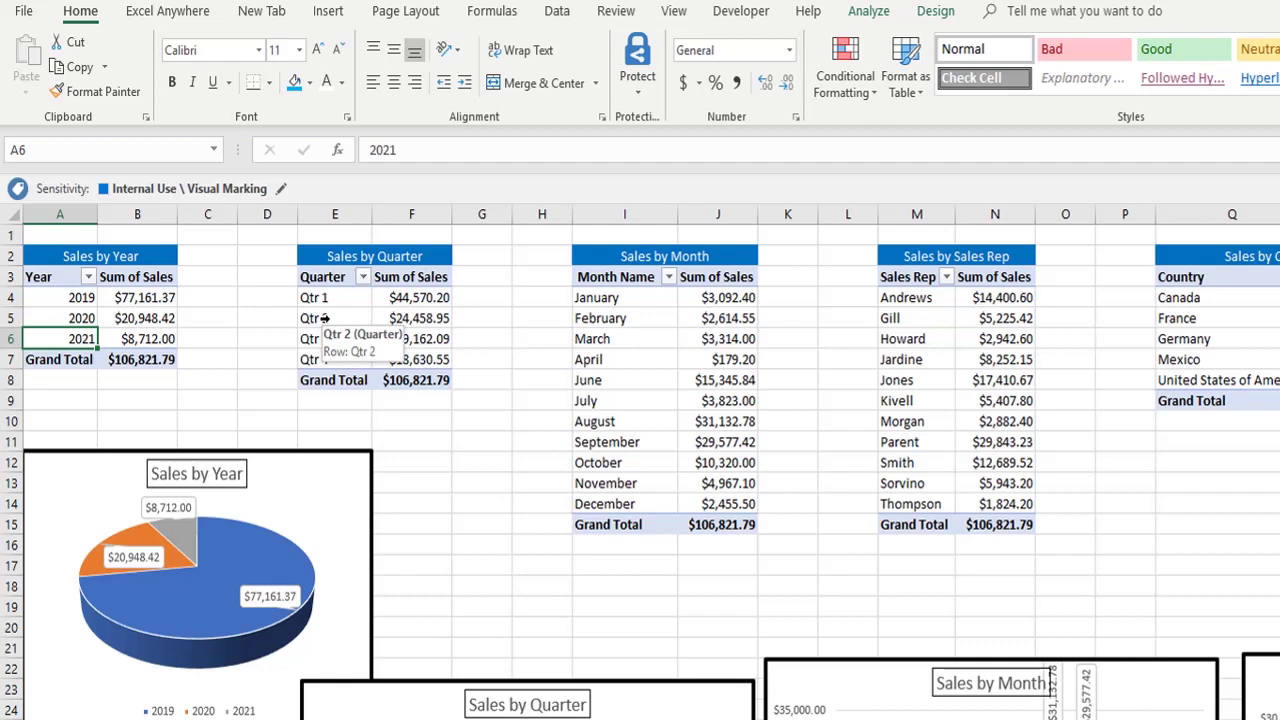
Step: Enlarge the Year slicer on the Dashboard sheet so 2019, 2020 and 2021 fit inside it, and deselect the slicer
key("ctrl+Page_Down")
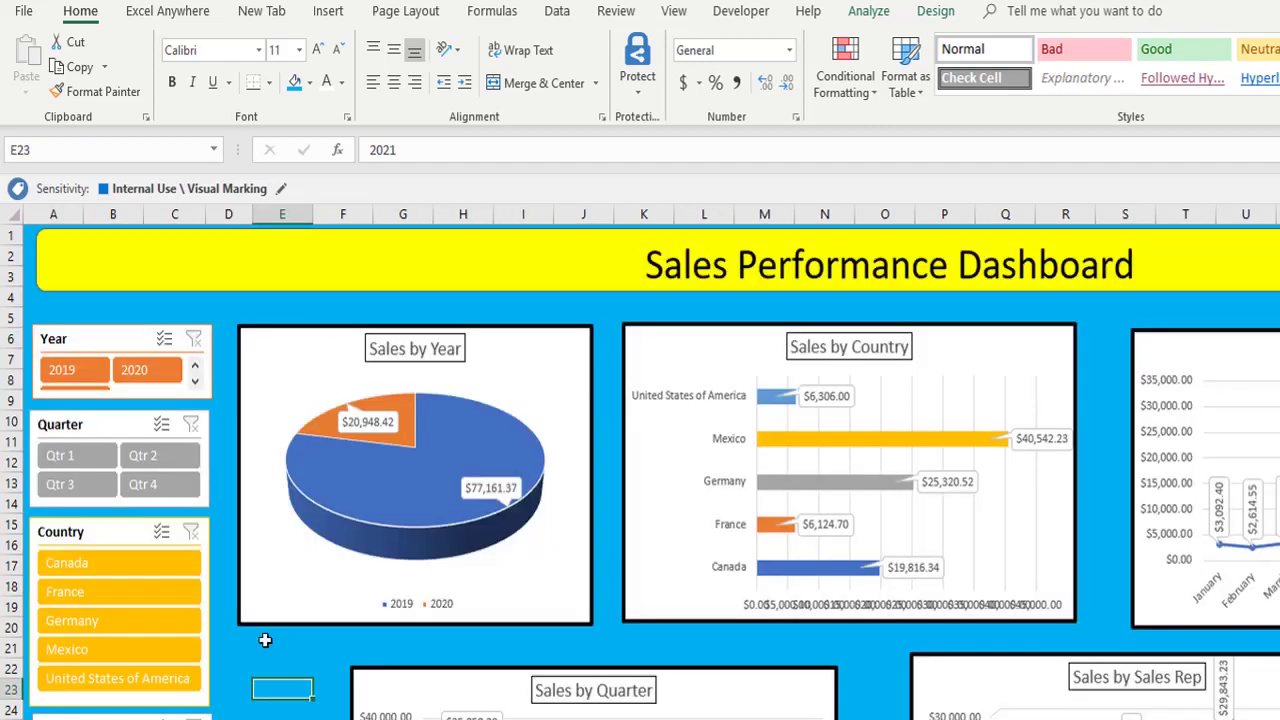
left_click(196, 388)
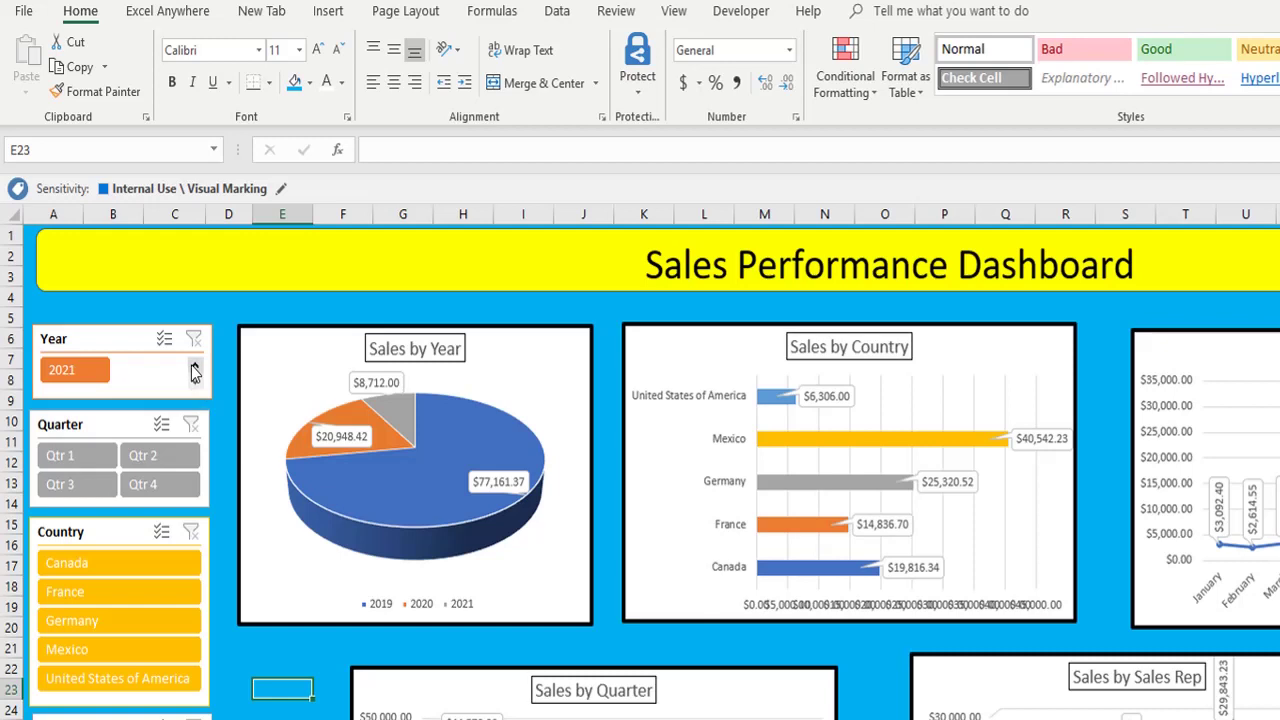
left_click(195, 368)
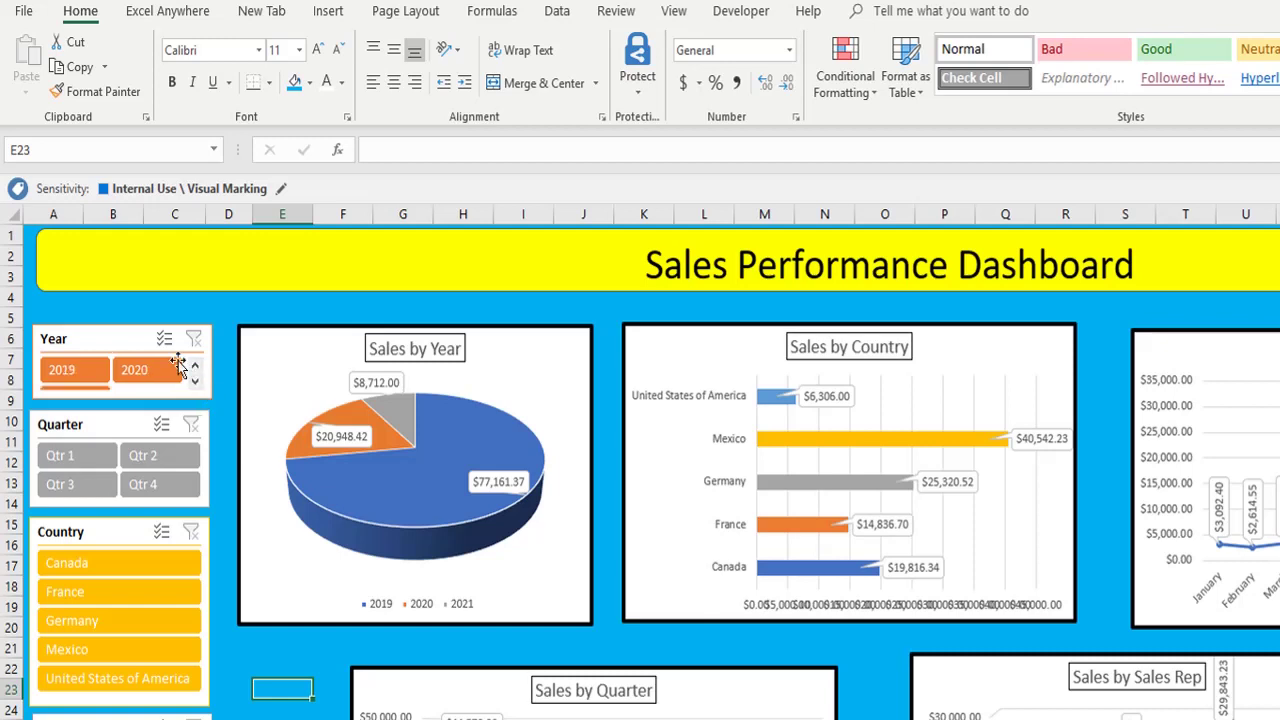
left_click(111, 335)
left_click_drag(213, 397, 215, 415)
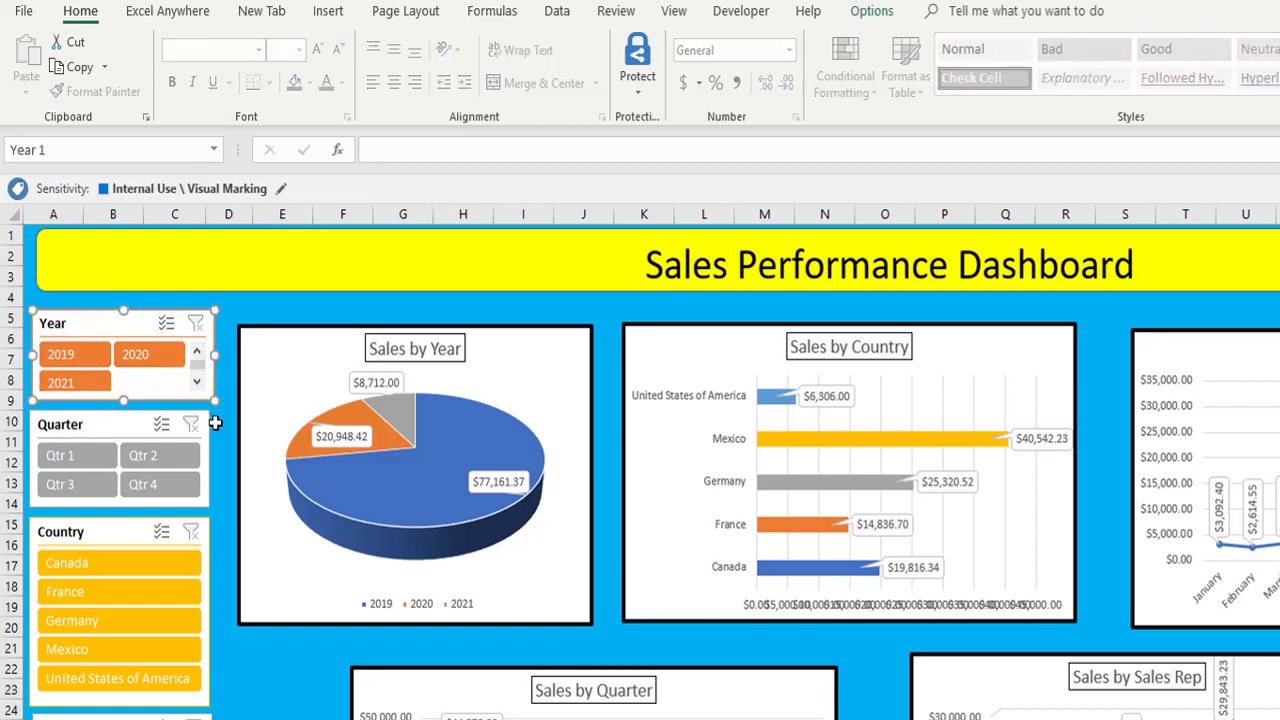
left_click(224, 419)
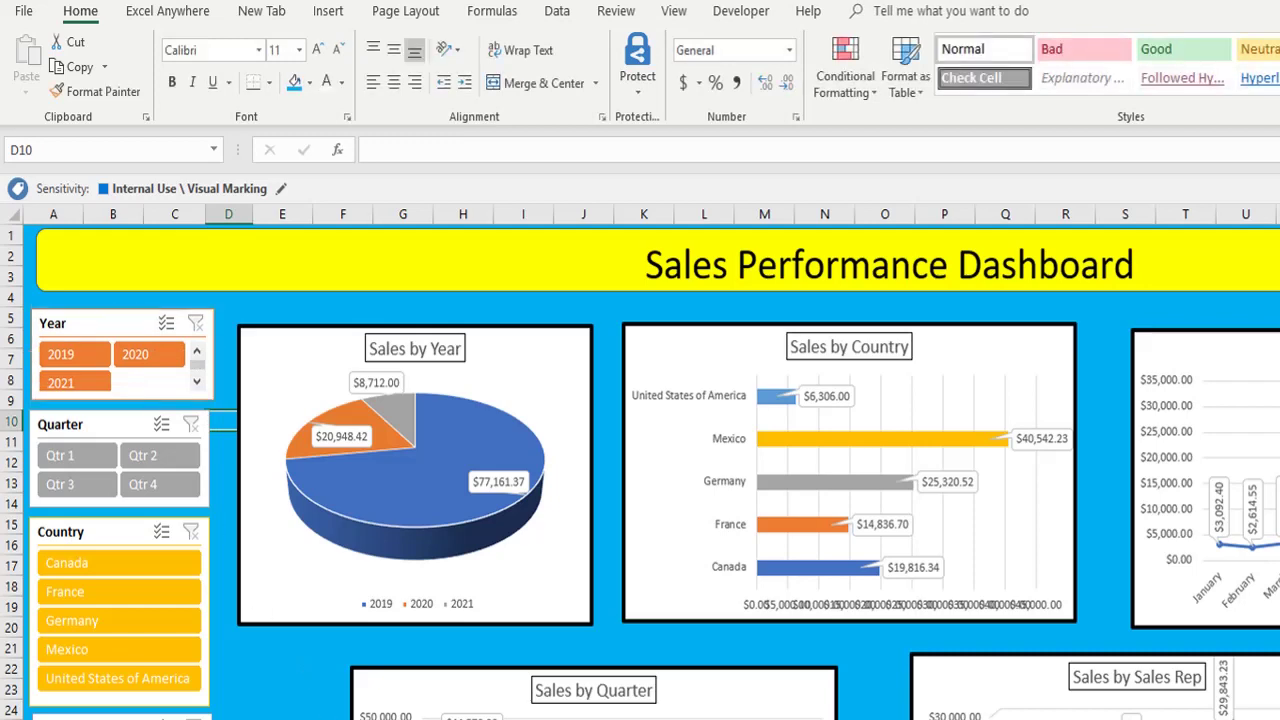
Step: Compare the Pivot Table and Dashboard sheets and test the Year slicer by filtering the dashboard to 2021
key("ctrl+Page_Up")
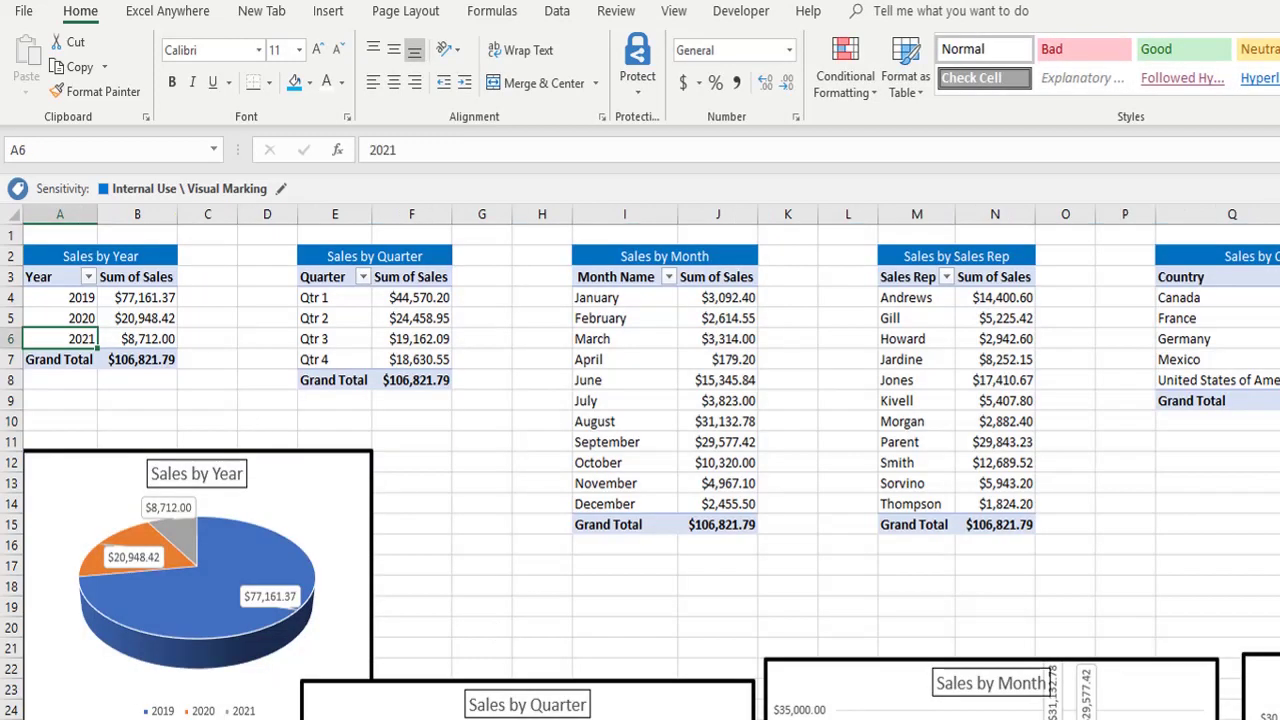
key("ctrl+Page_Down")
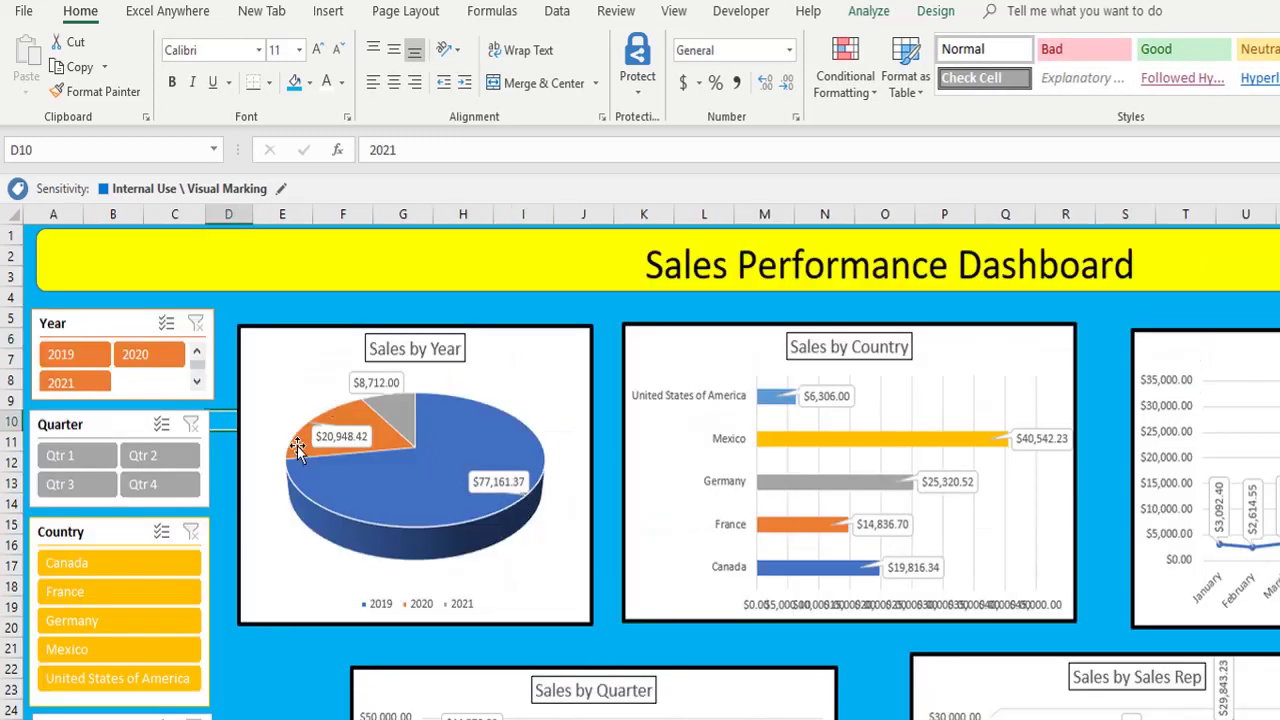
left_click(267, 676)
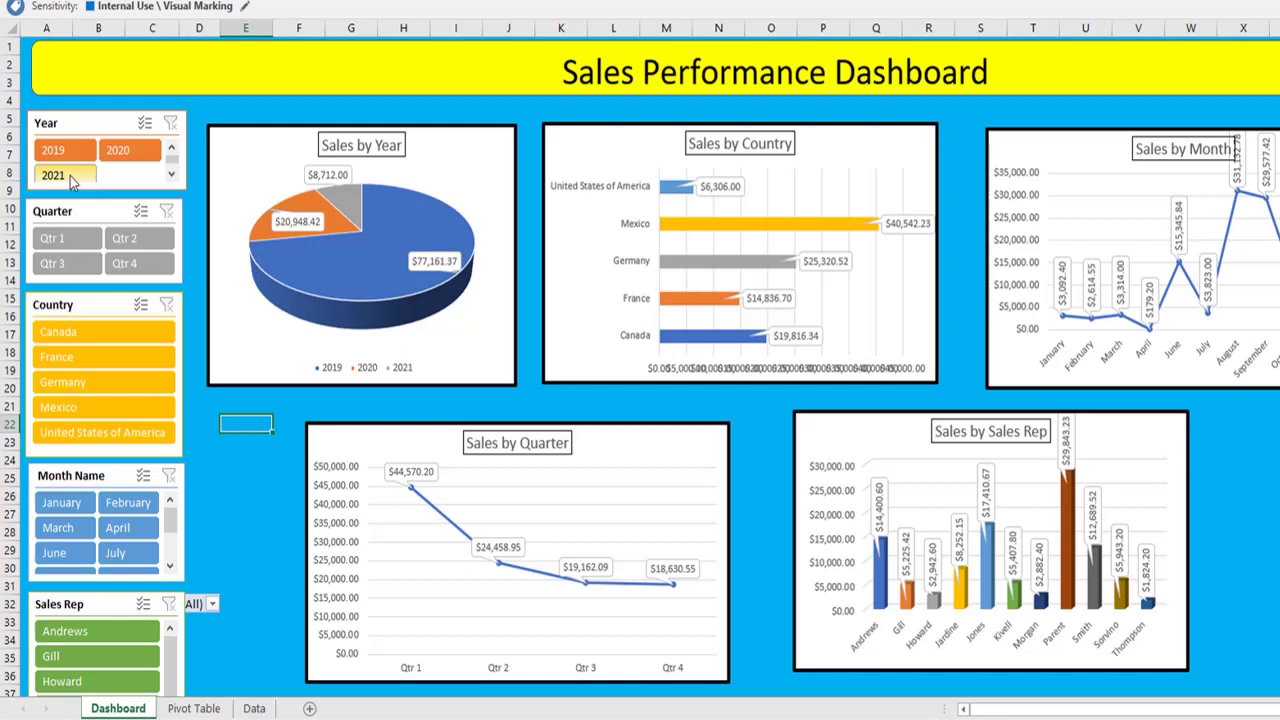
left_click(71, 179)
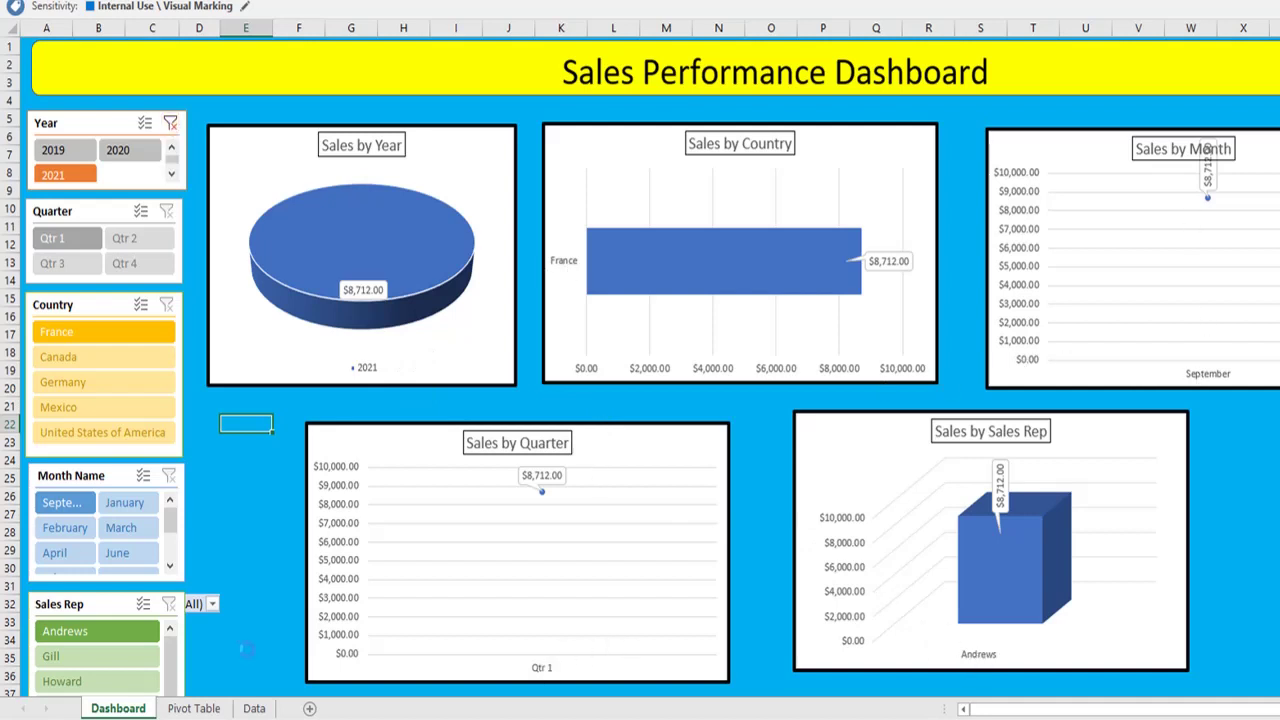
Step: Turn on column filters for the header row of the Data sheet
left_click(254, 708)
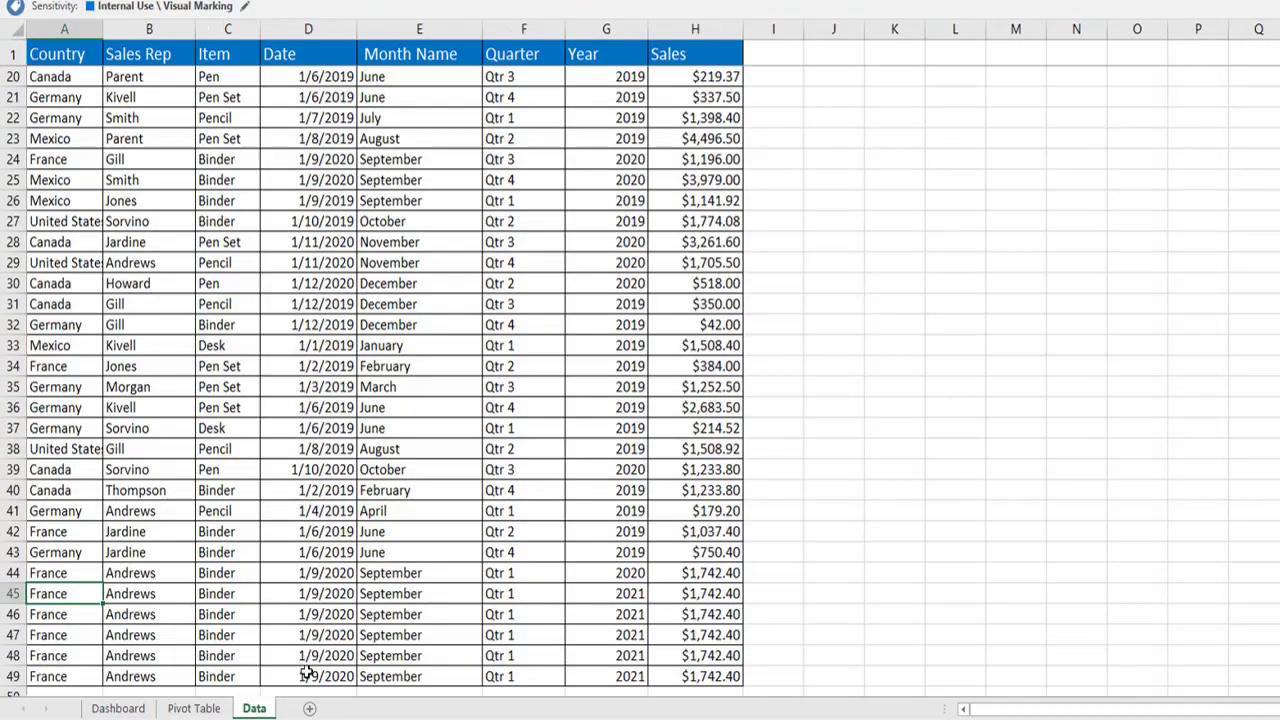
left_click(122, 708)
key("ctrl+Up")
key("ctrl+shift+l")
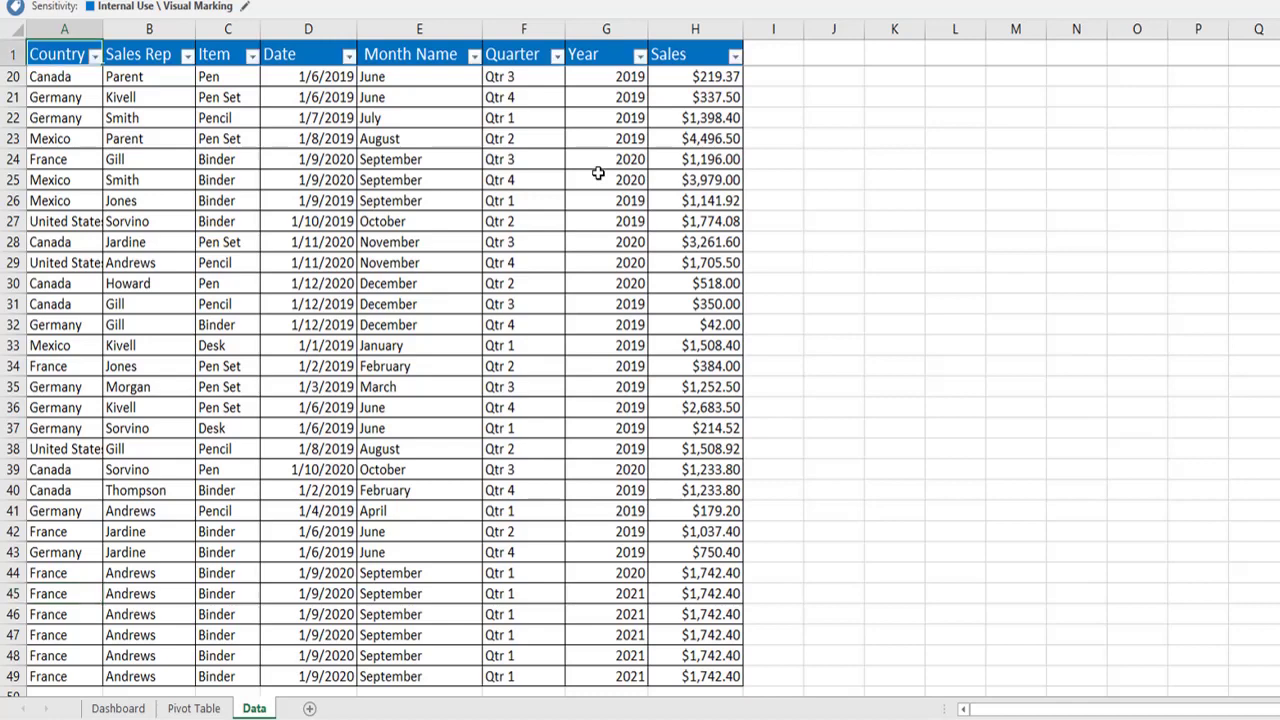
Step: Filter the Year column of the source data to show only 2019
key("Right")
key("Right")
key("Right")
key("Right")
key("Right")
key("Right")
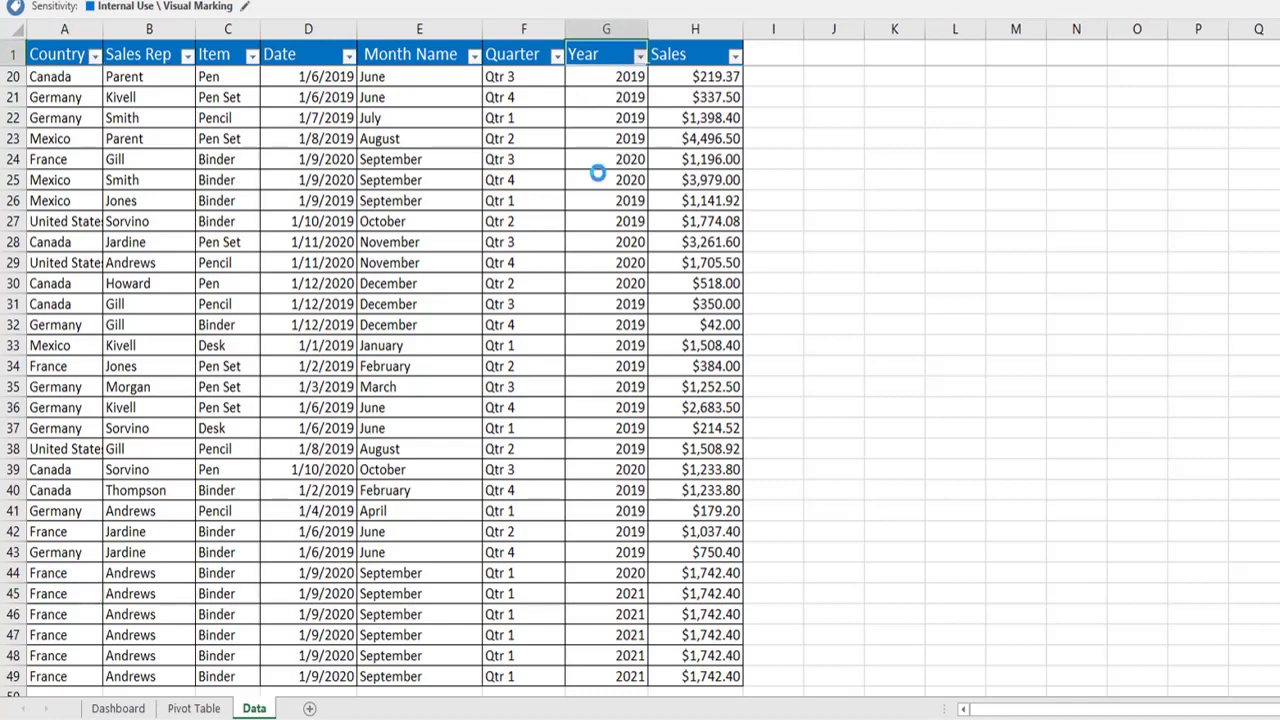
key("alt+Down")
key("e")
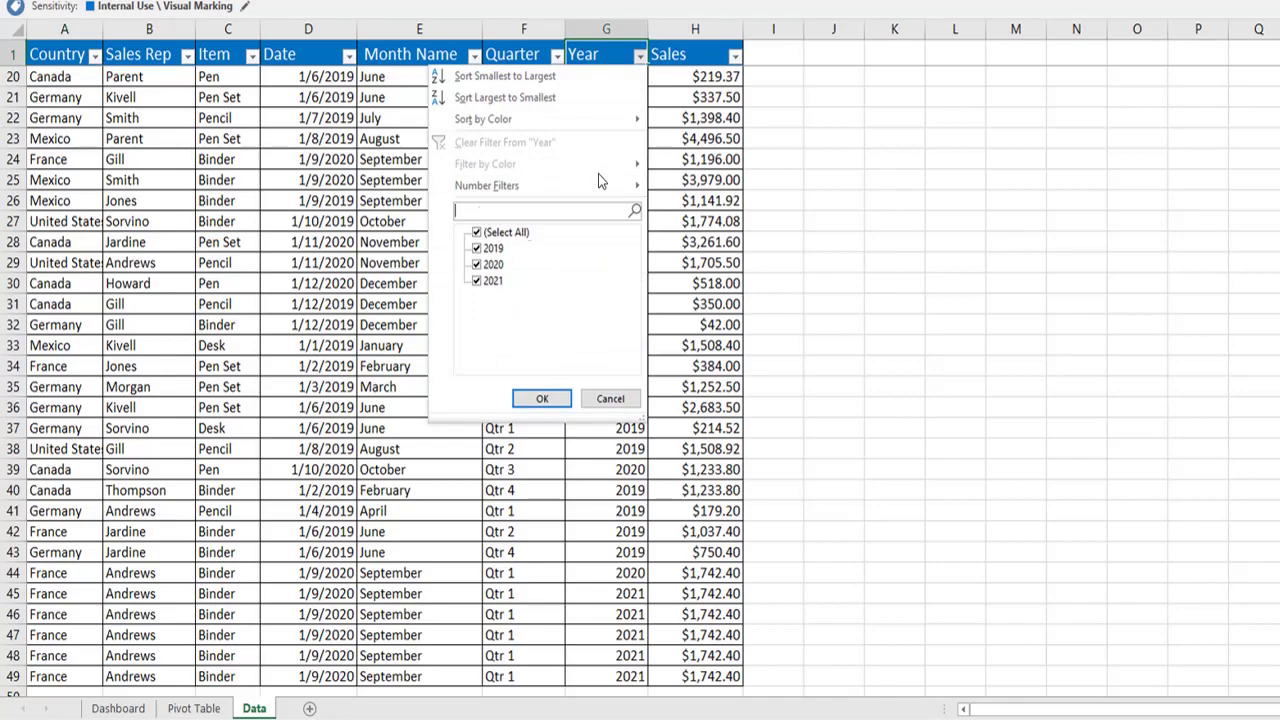
key("Tab")
key("space")
key("Down")
key("space")
key("Return")
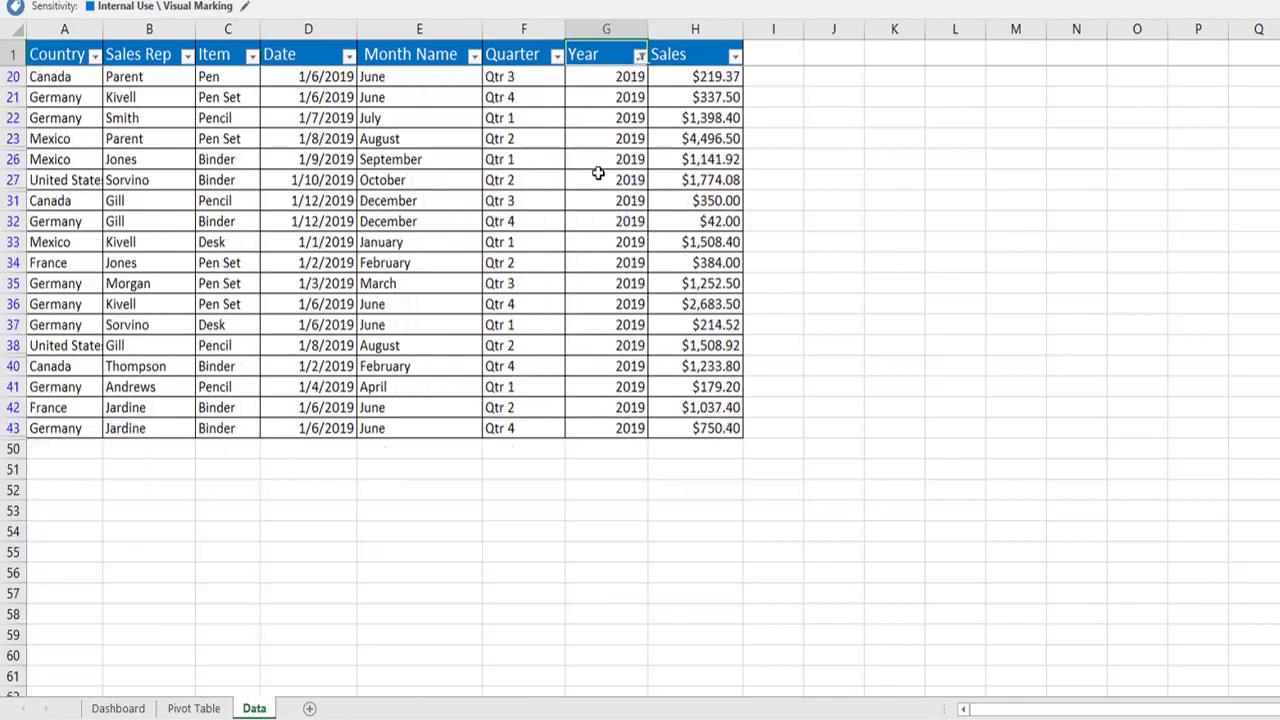
Step: Delete all the filtered 2019 records from the source data and remove the filter
key("Down")
key("ctrl+shift+Down")
key("shift+space")
key("ctrl+minus")
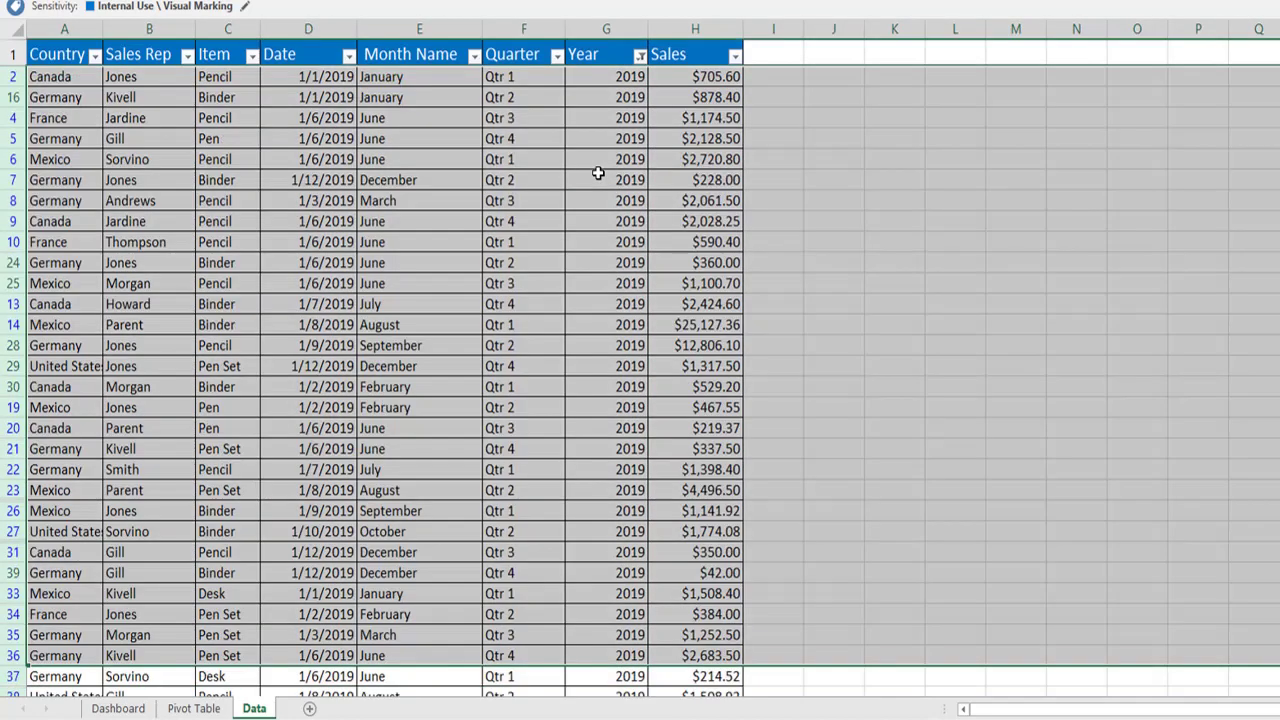
key("ctrl+shift+l")
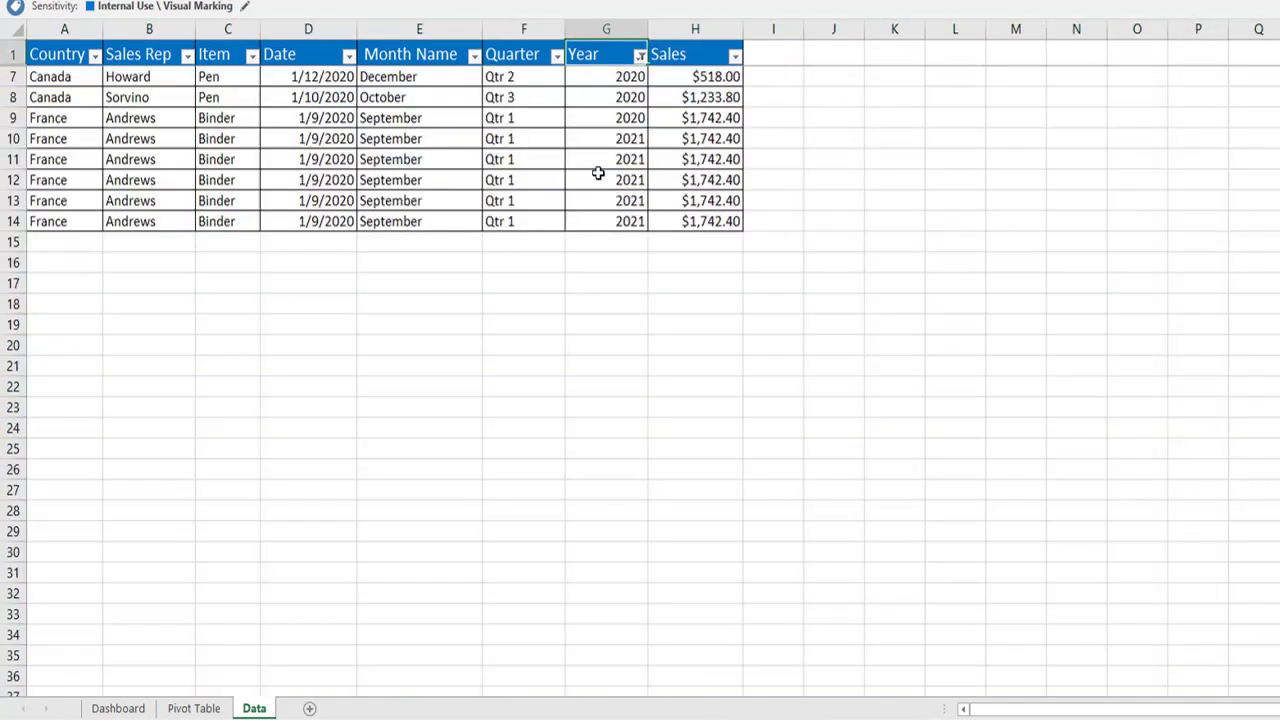
Step: Compare the Pivot Table and Dashboard sheets with the edited source data and refresh the Sales by Year PivotTable
key("ctrl+Page_Up")
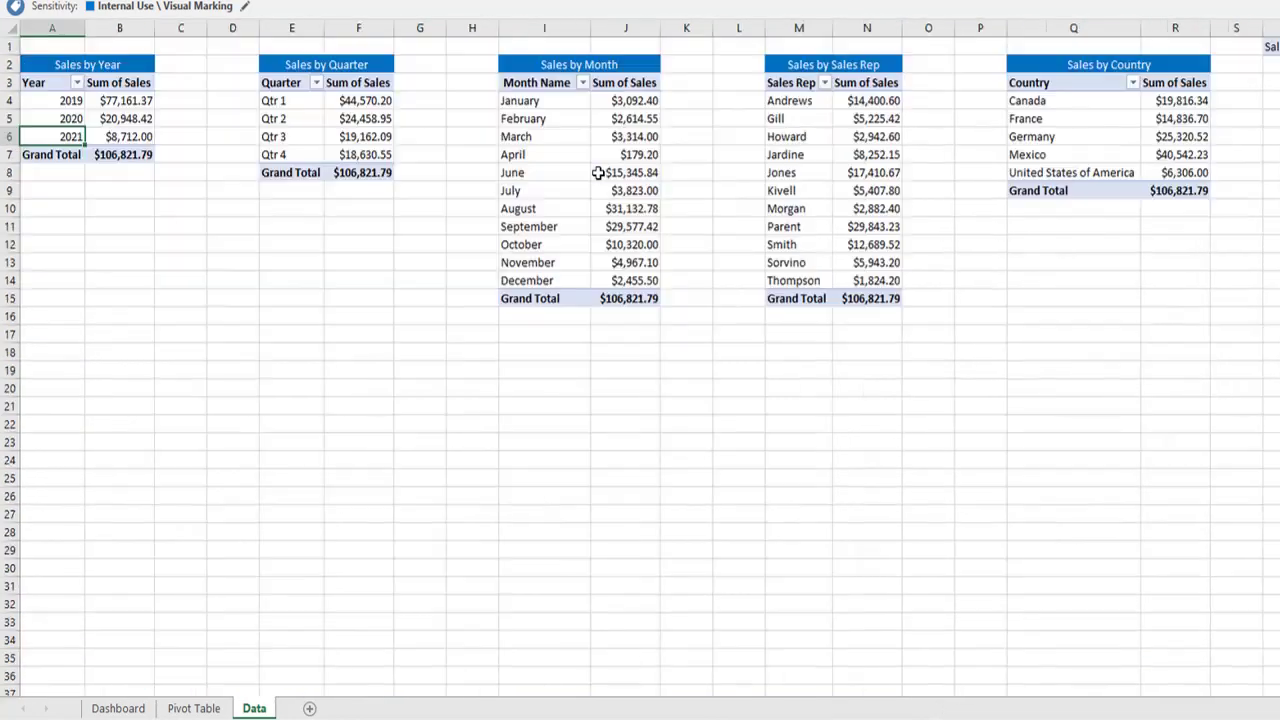
key("ctrl+Page_Up")
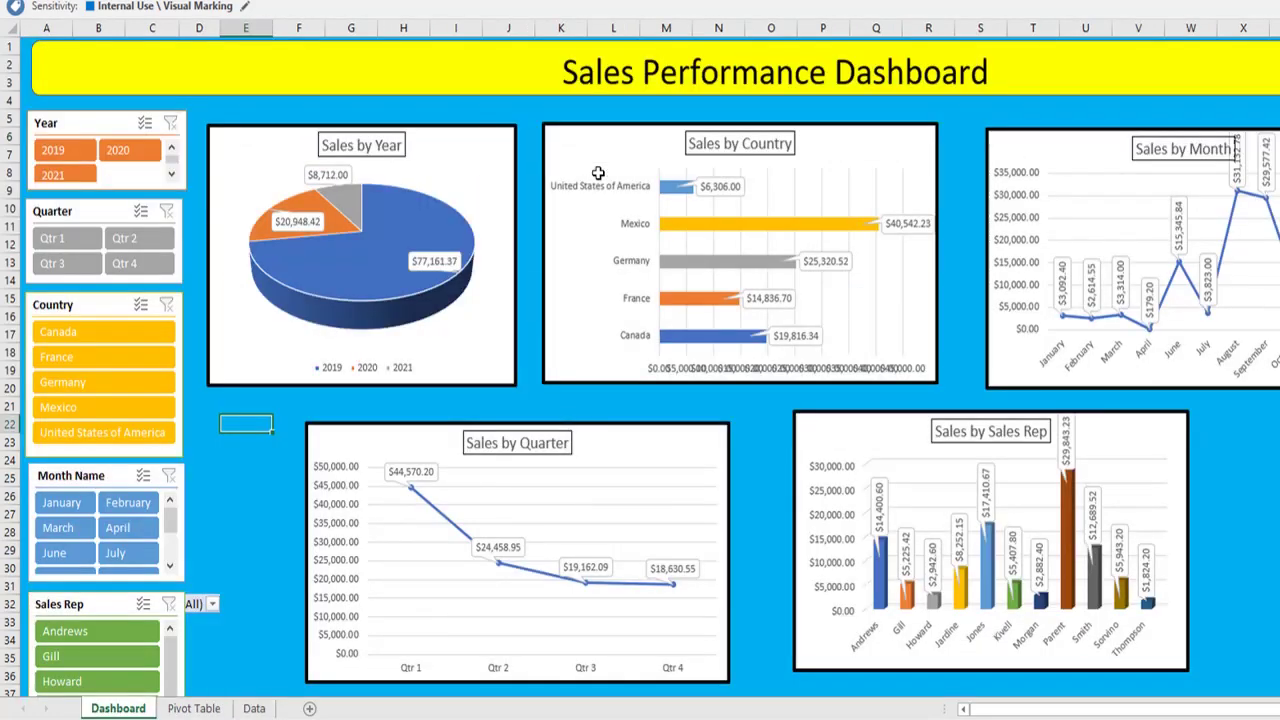
key("ctrl+Page_Down")
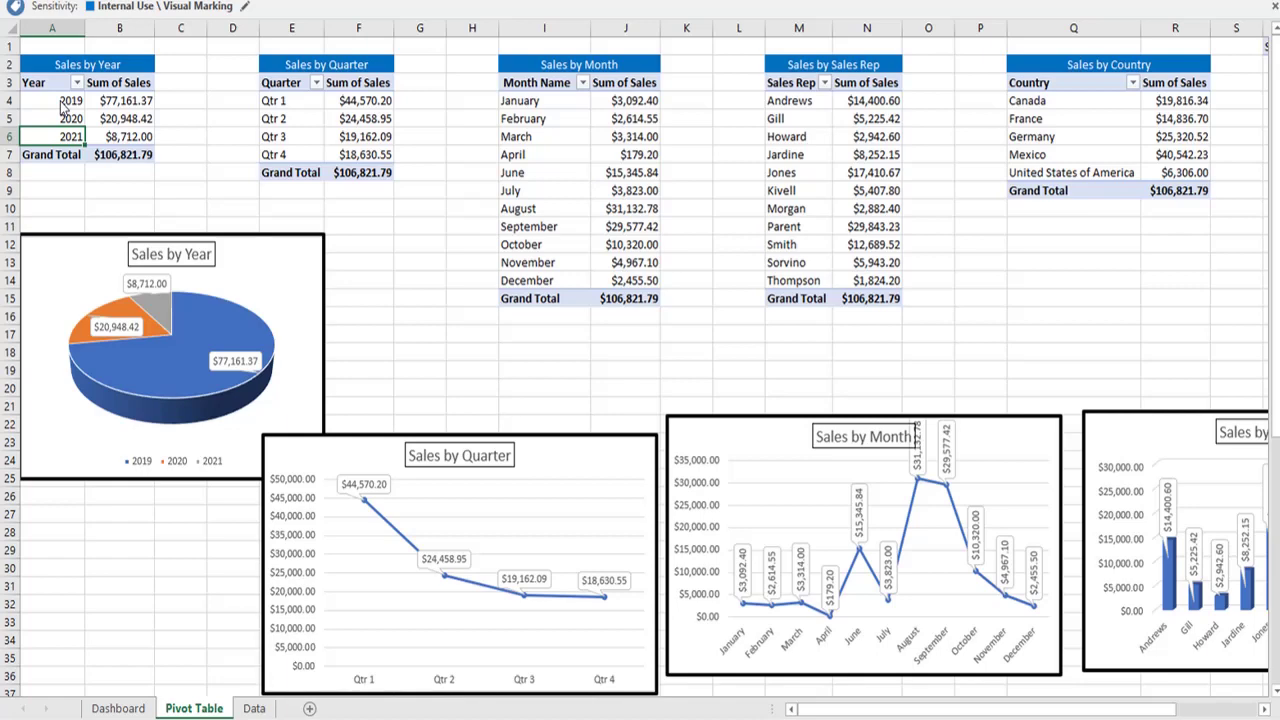
left_click(60, 100)
key("Delete")
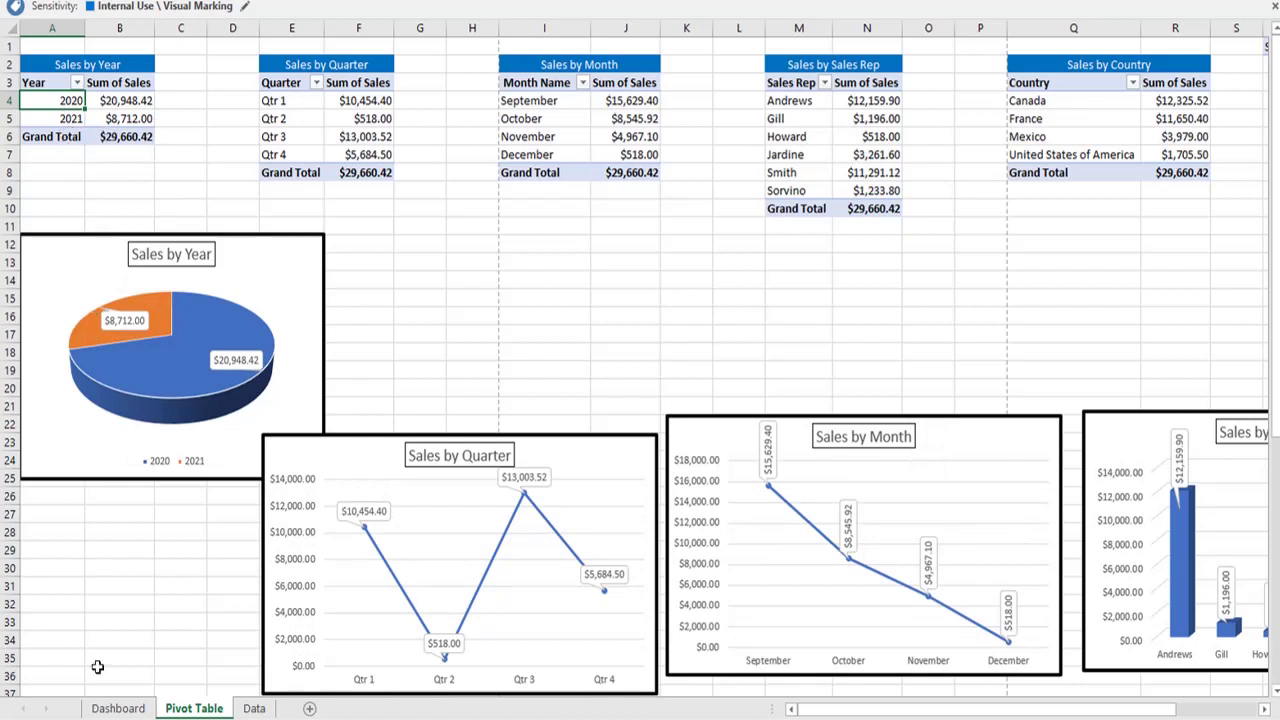
Step: Test the deleted 2019 item in the dashboard's Year slicer
left_click(118, 708)
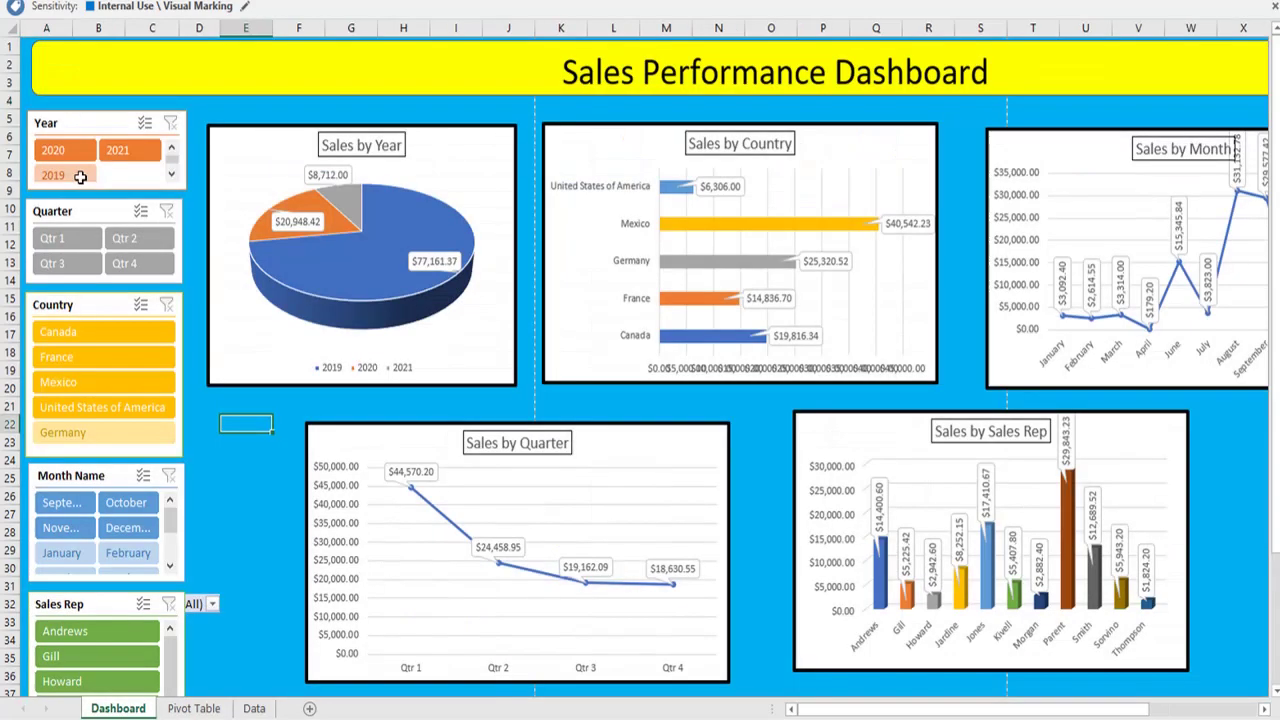
left_click(76, 178)
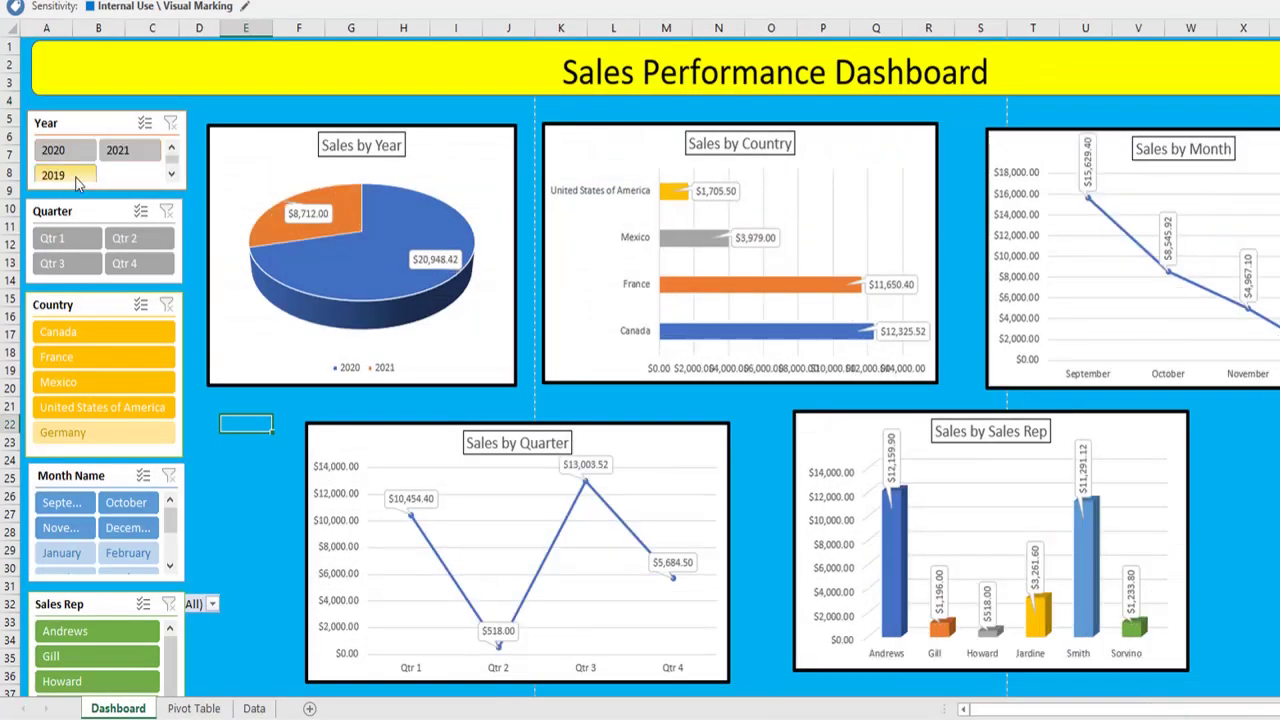
left_click(90, 176)
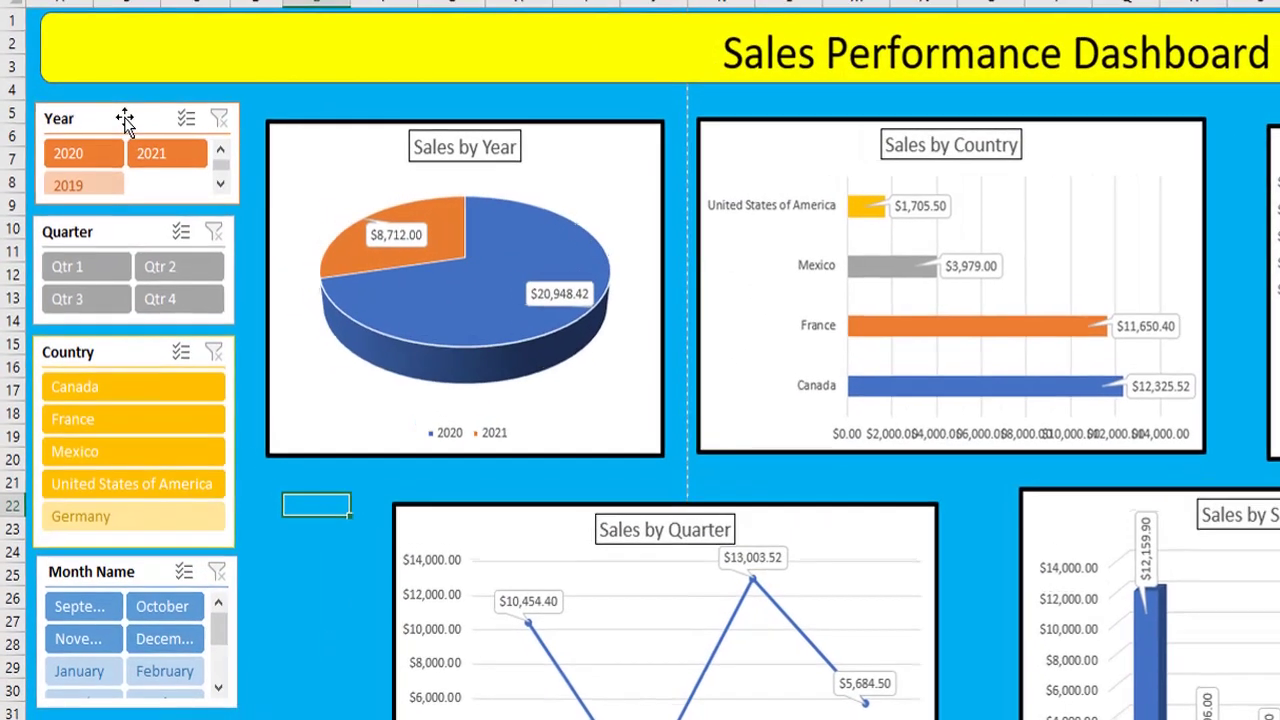
Step: In the Sales by Year PivotTable's options, set the number of deleted source items to retain per field to None
left_click(230, 718)
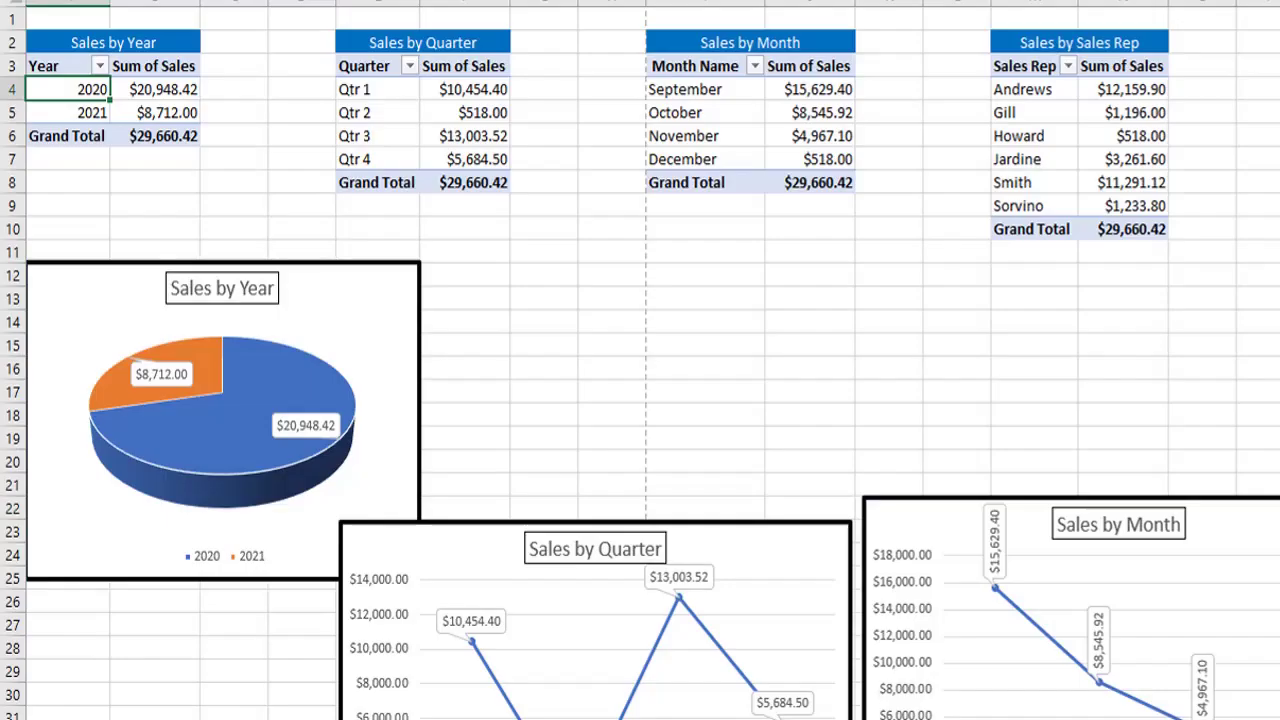
right_click(76, 90)
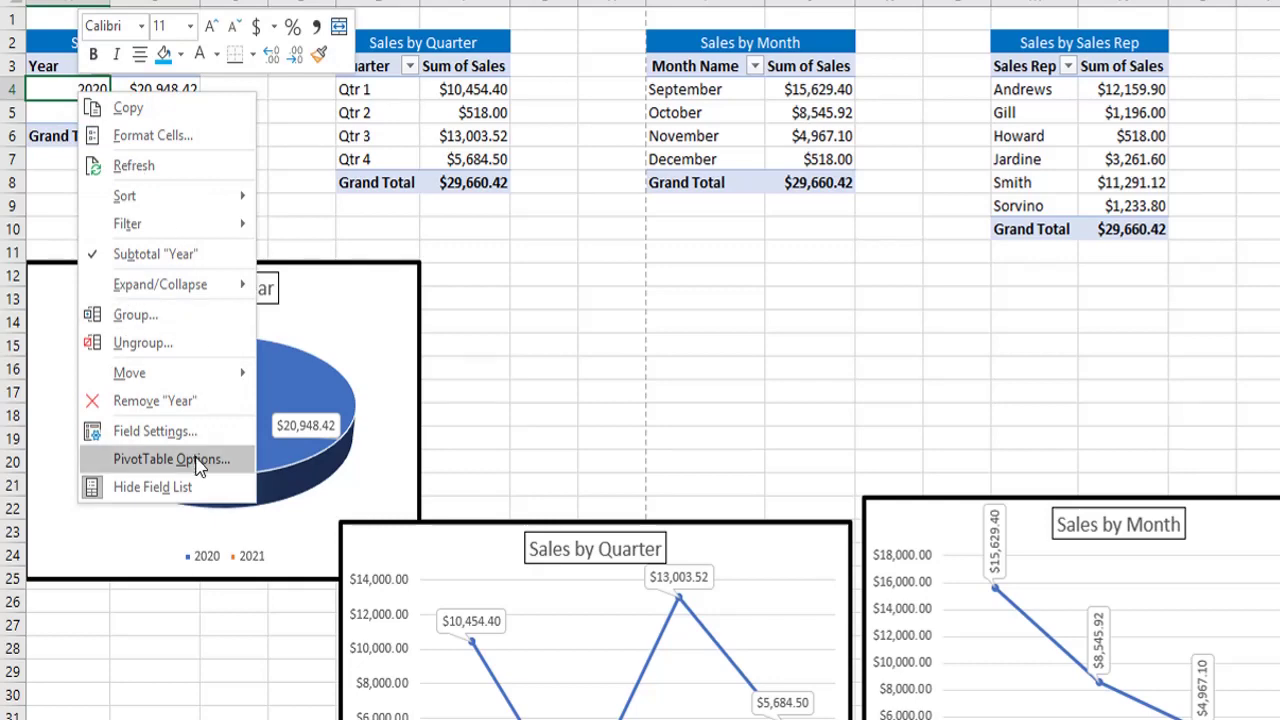
left_click(197, 460)
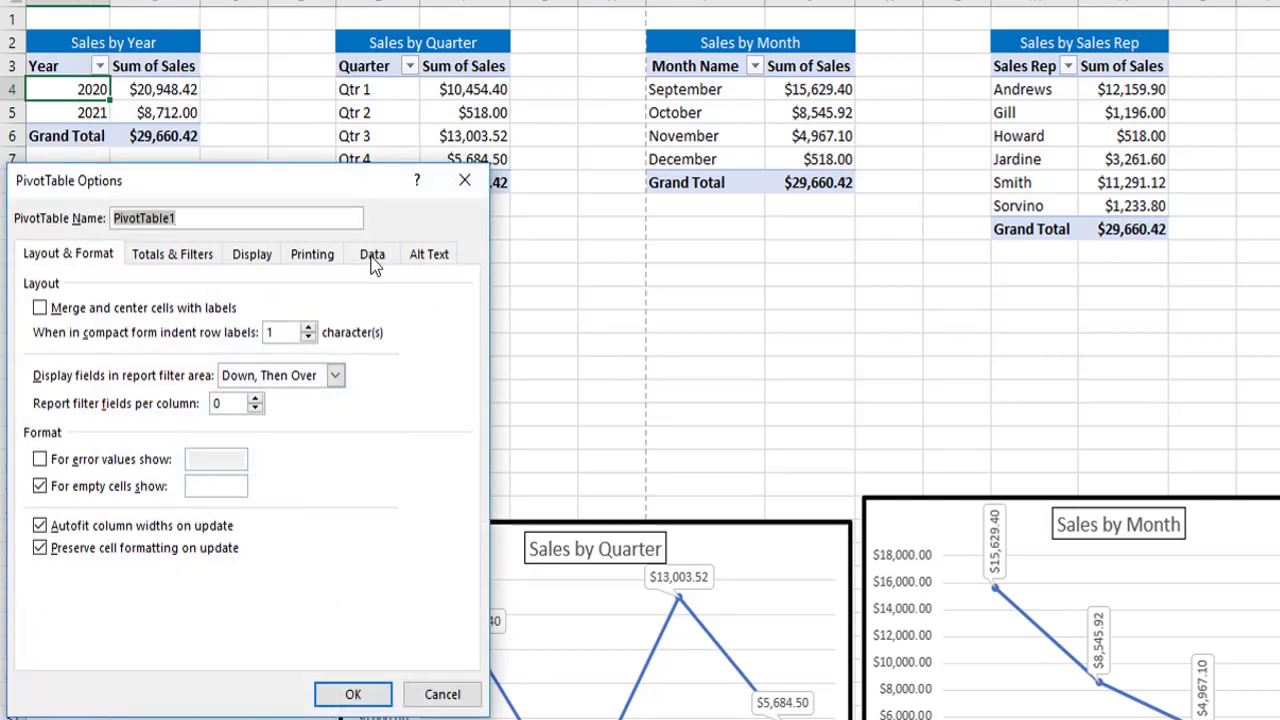
left_click(371, 258)
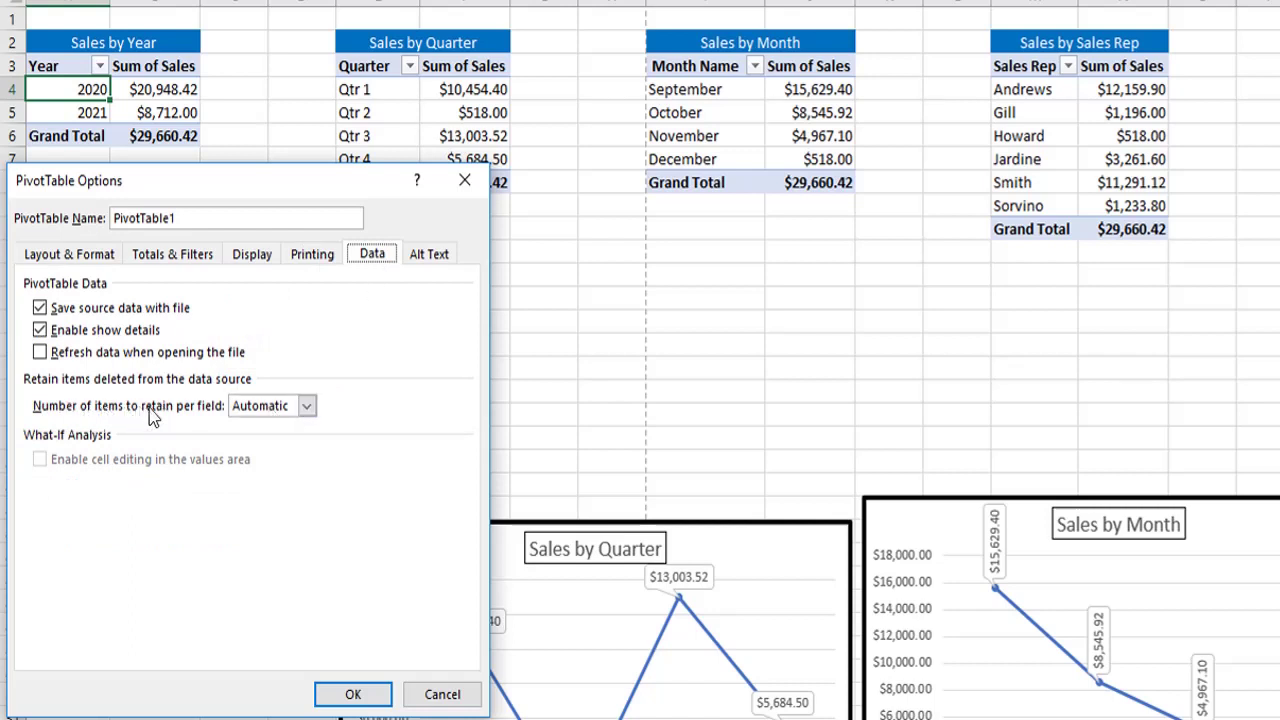
left_click(305, 406)
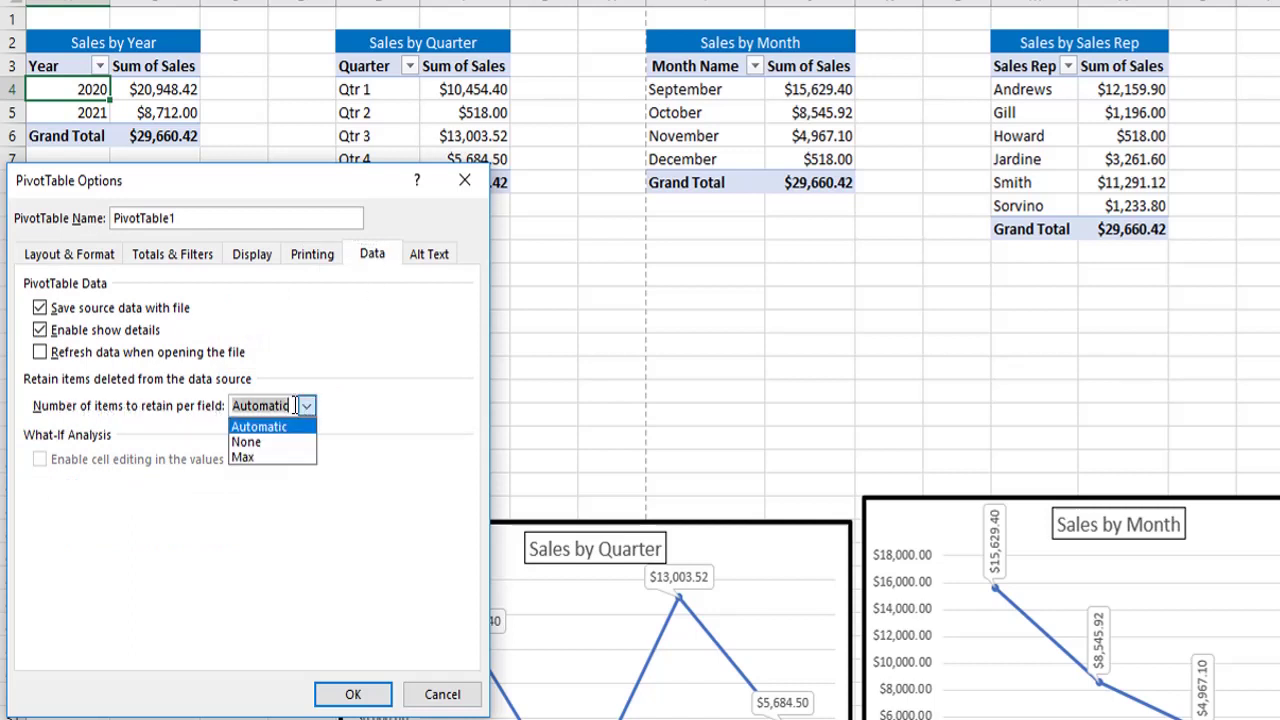
left_click(270, 442)
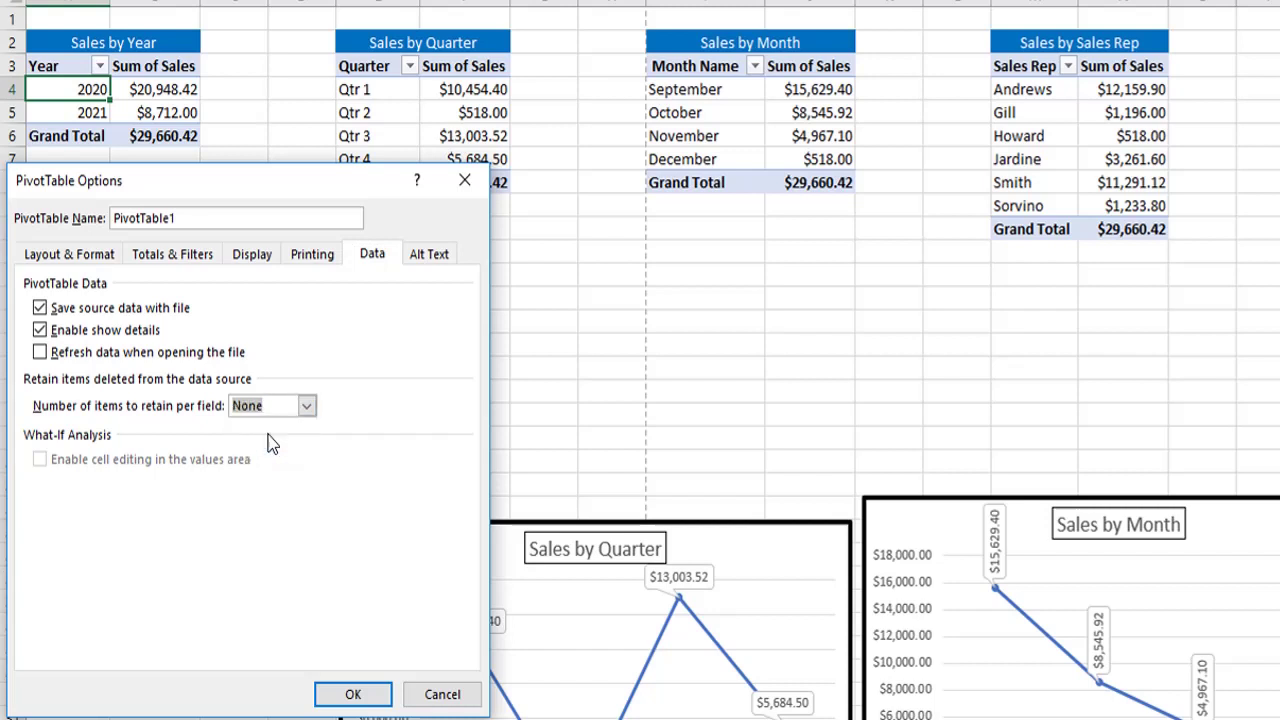
left_click(306, 406)
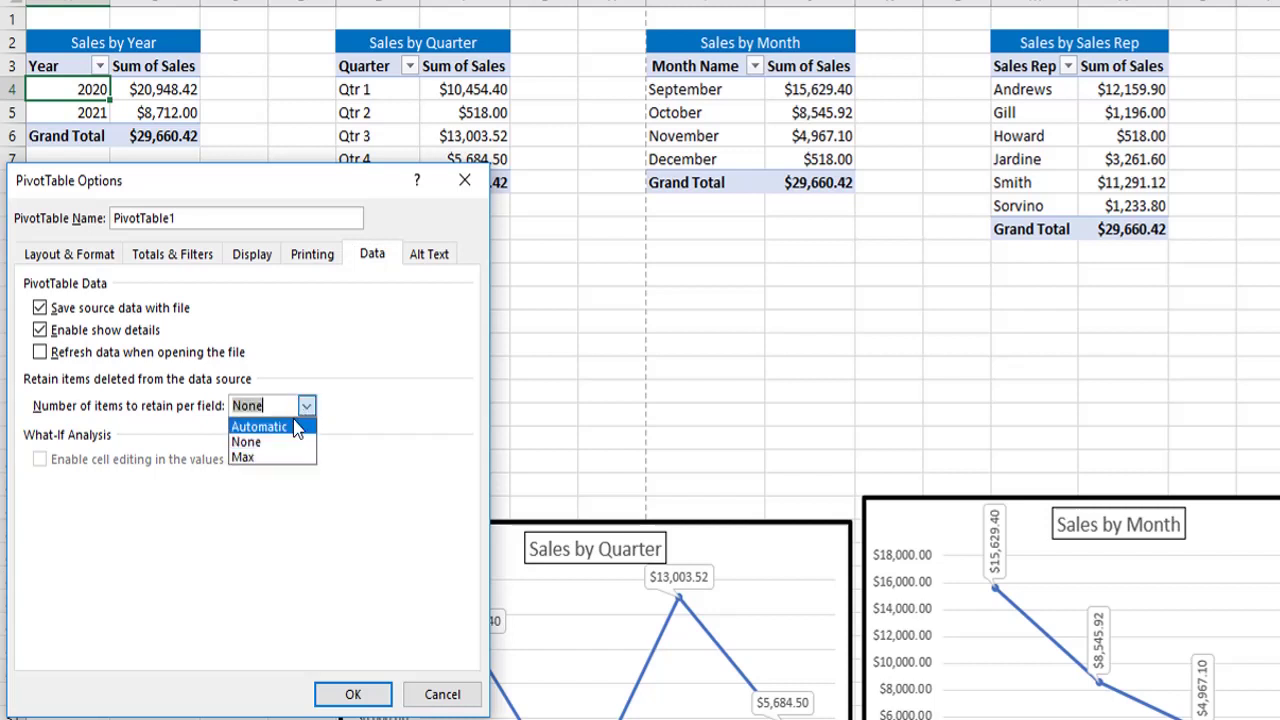
left_click(280, 445)
left_click(346, 691)
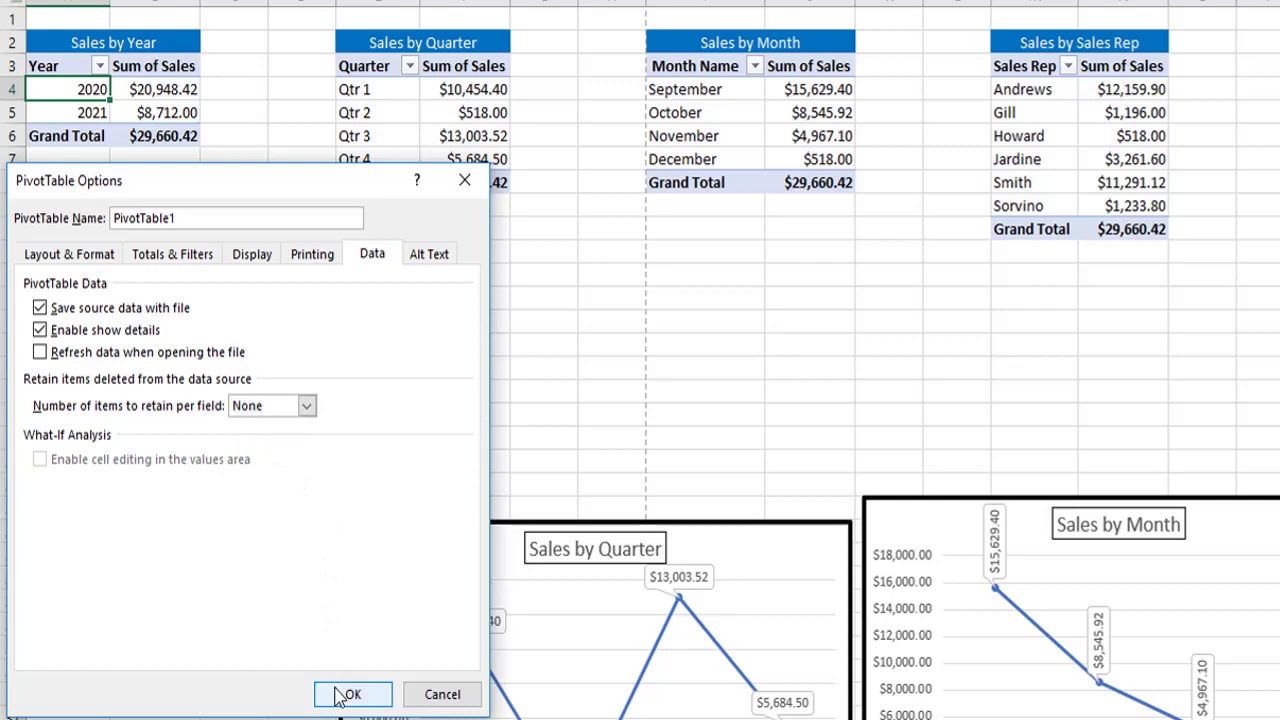
Step: Refresh the Sales by Year PivotTable again and check the dashboard slicers for leftover deleted items
right_click(88, 95)
right_click(89, 94)
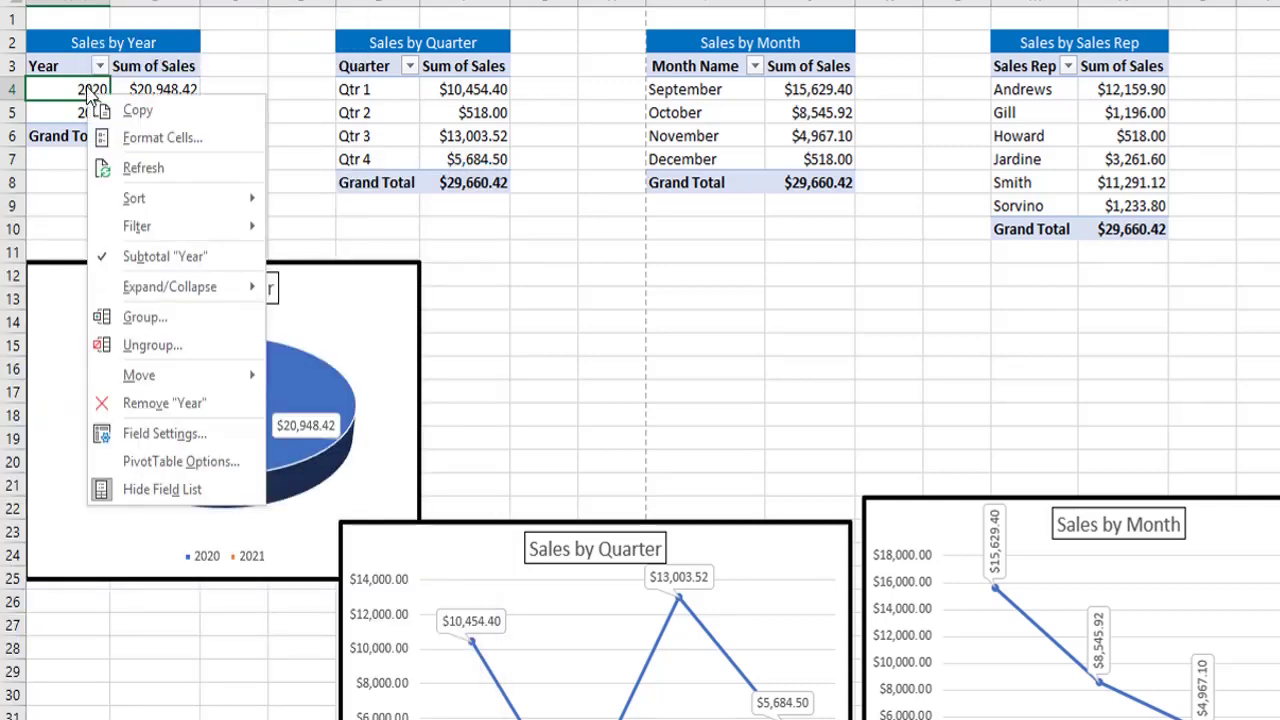
left_click(93, 92)
right_click(96, 96)
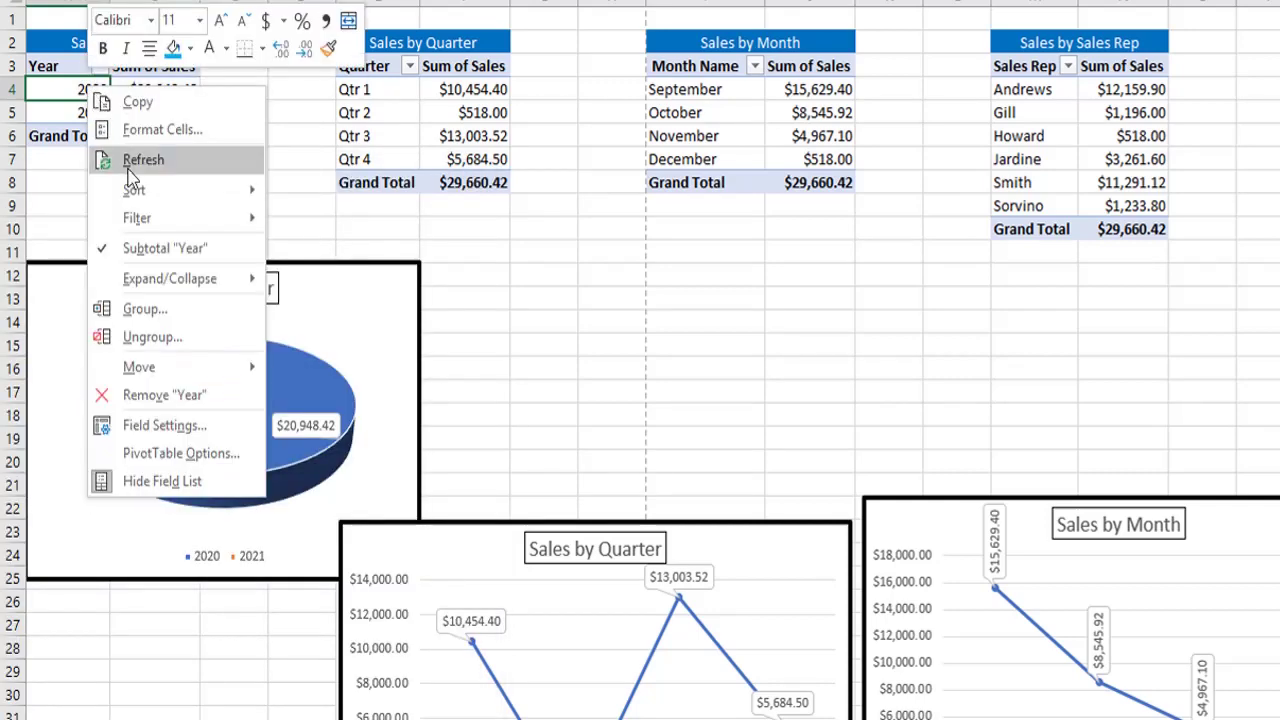
left_click(129, 170)
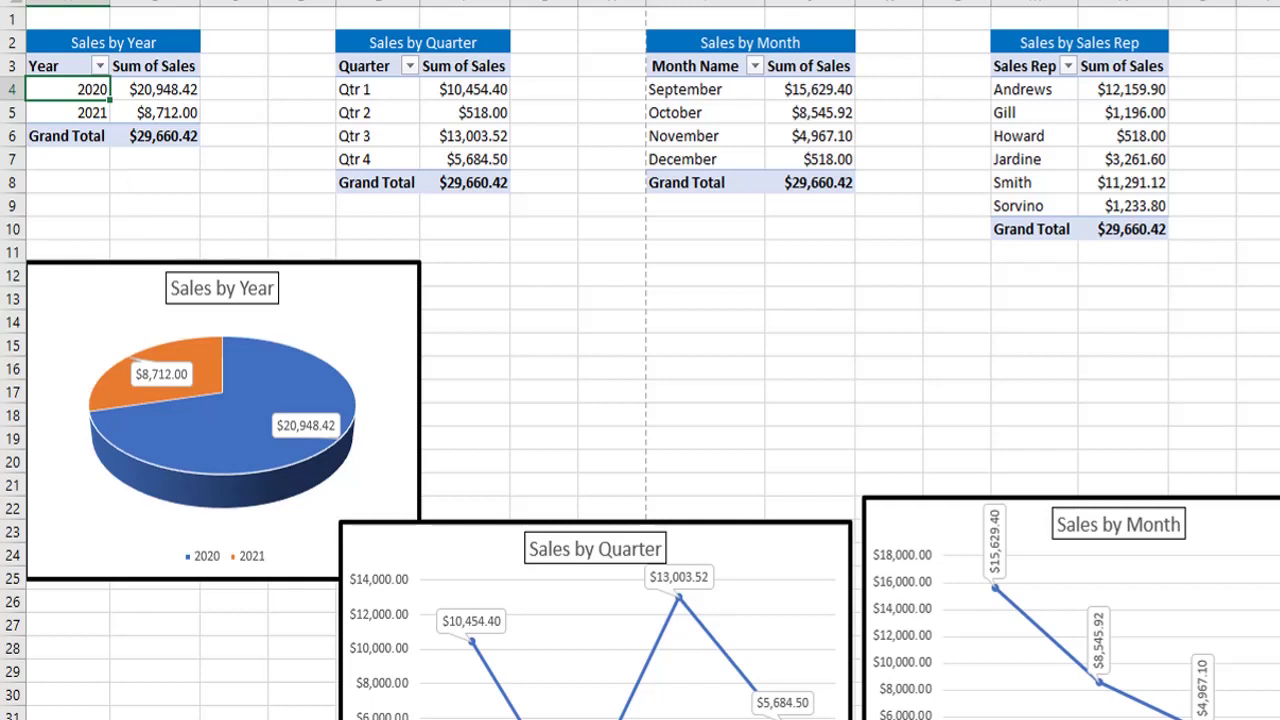
left_click(190, 718)
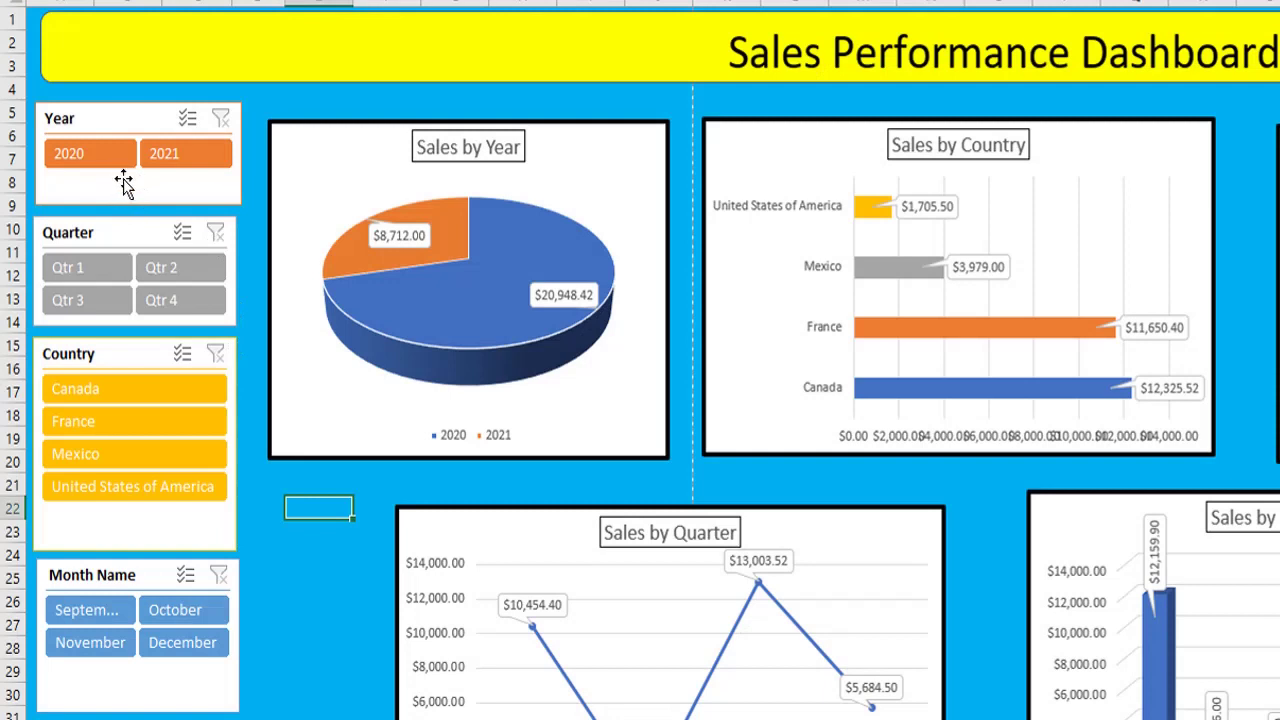
left_click(301, 548)
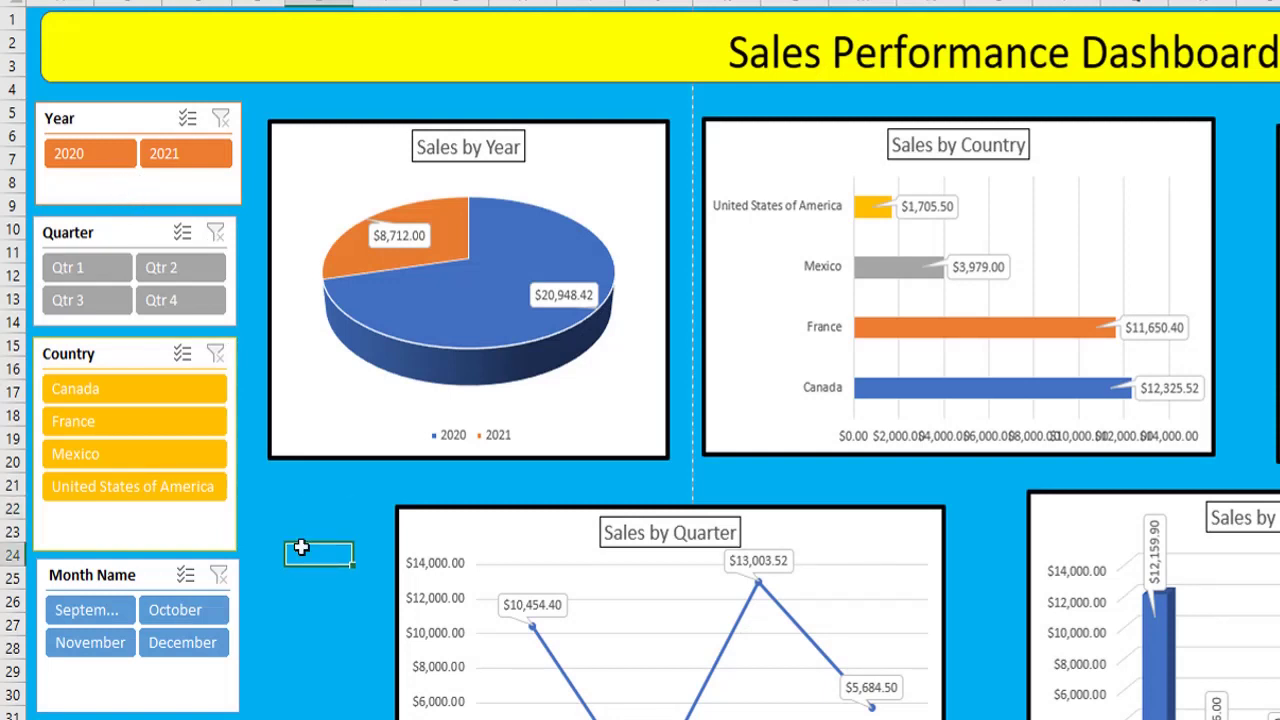